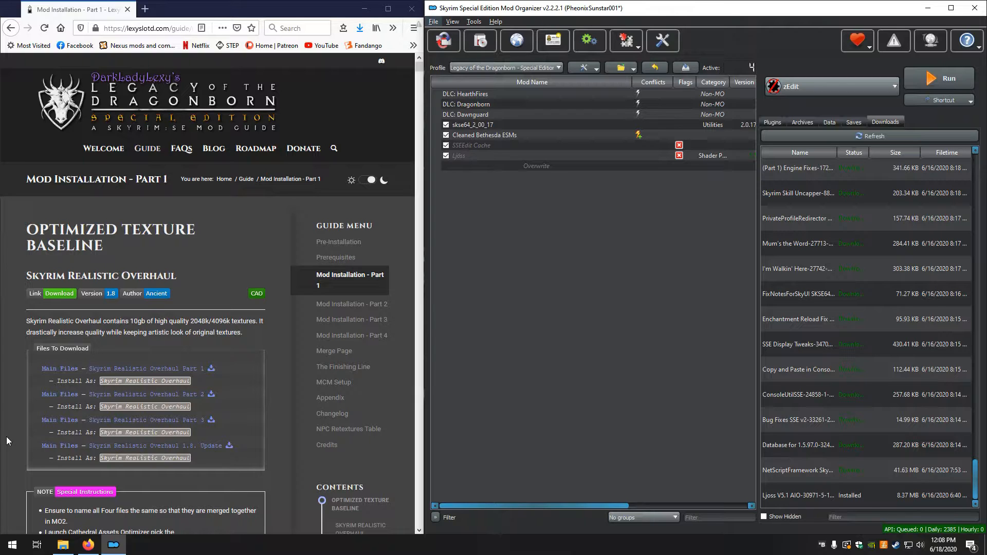
Open Skyrim_Realistic_Overhaul_Part_1.7z from the Modding\Manual Downloads folder as a new mod archive to install
scroll(27, 316, down, 1)
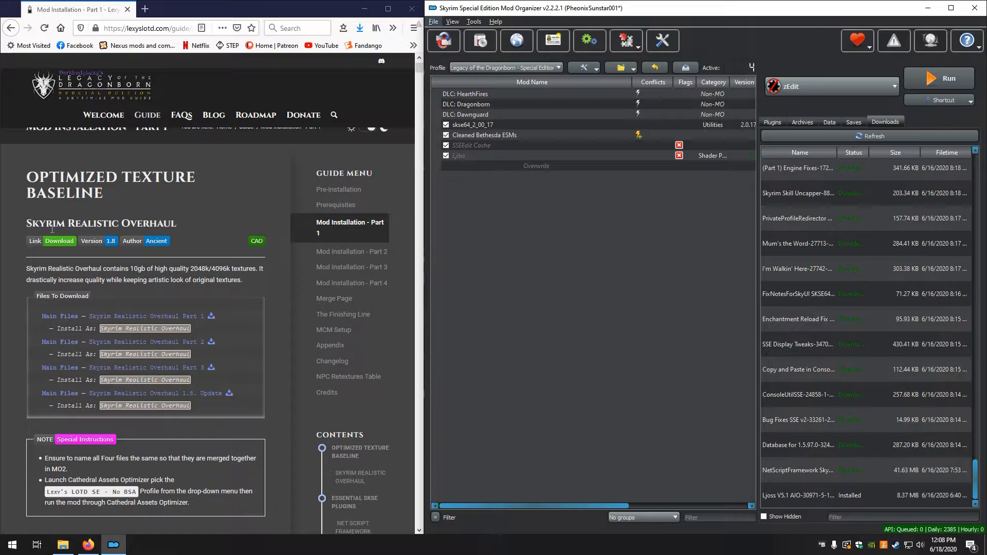
scroll(195, 233, down, 1)
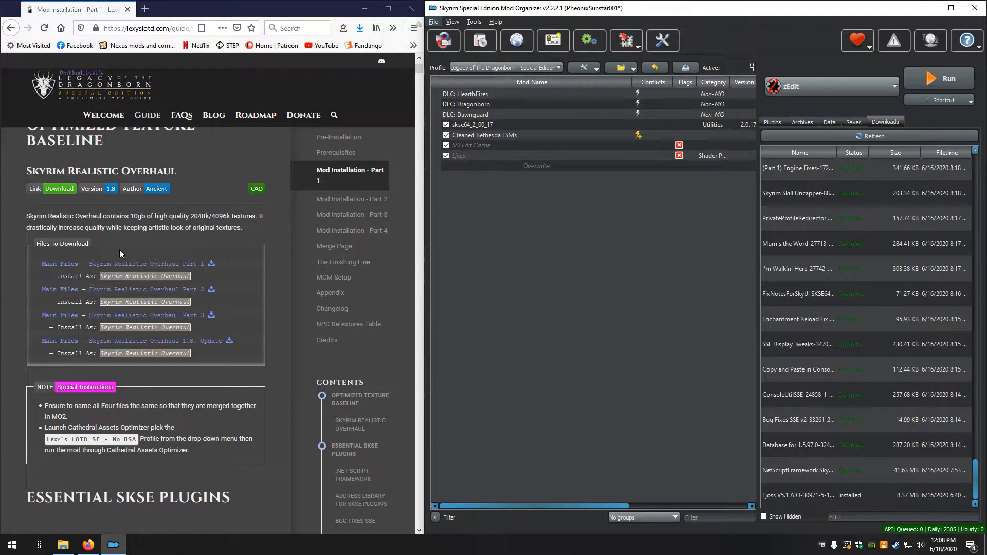
click(443, 39)
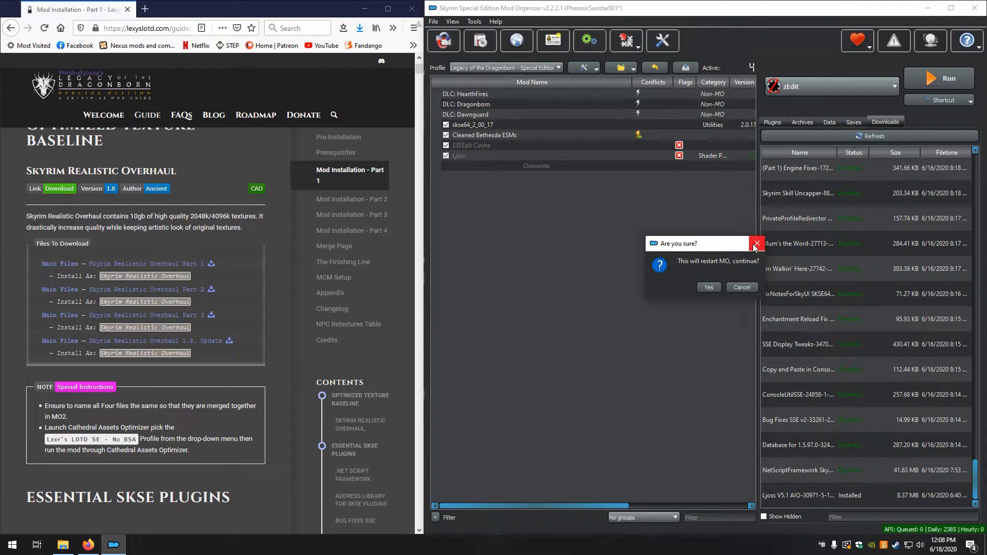
click(741, 288)
click(480, 41)
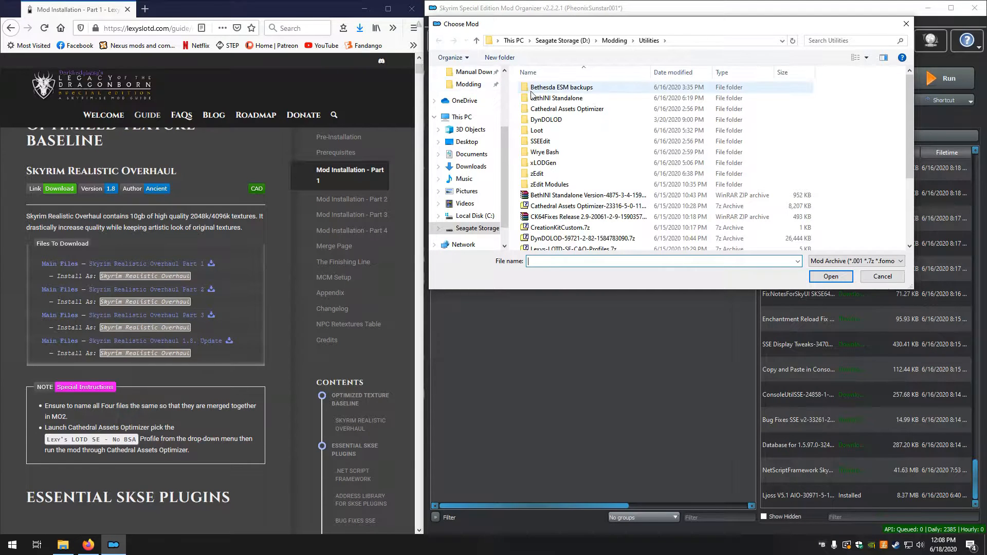
click(614, 40)
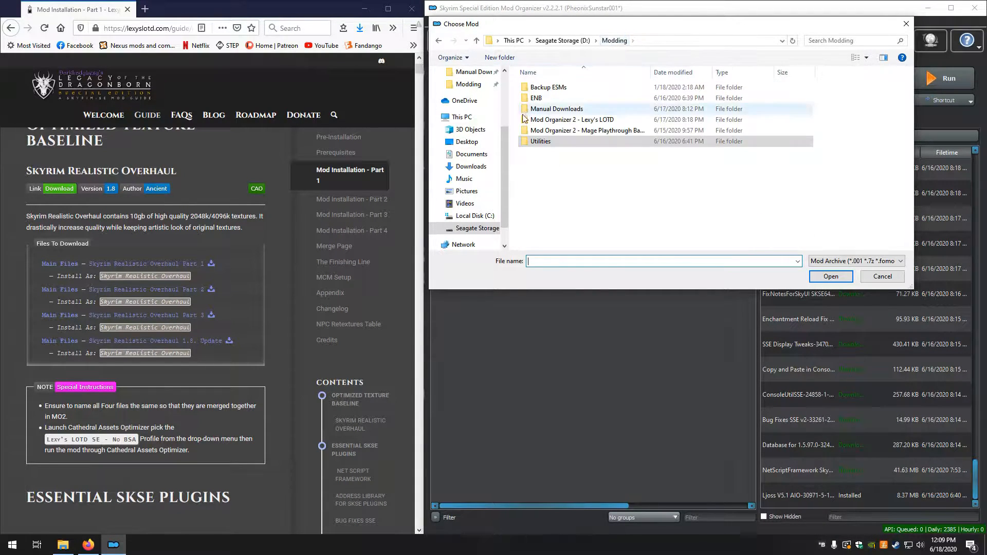
double_click(545, 109)
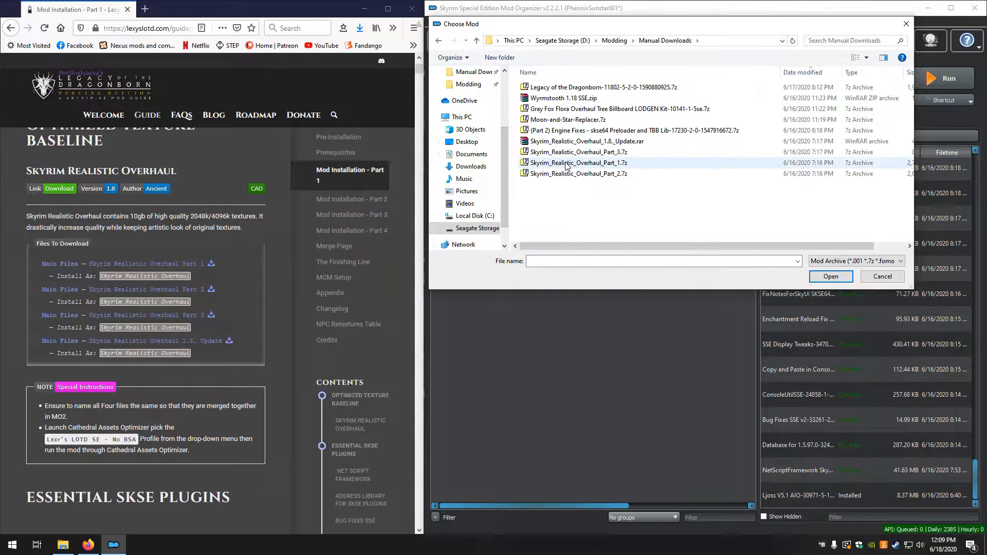
click(566, 164)
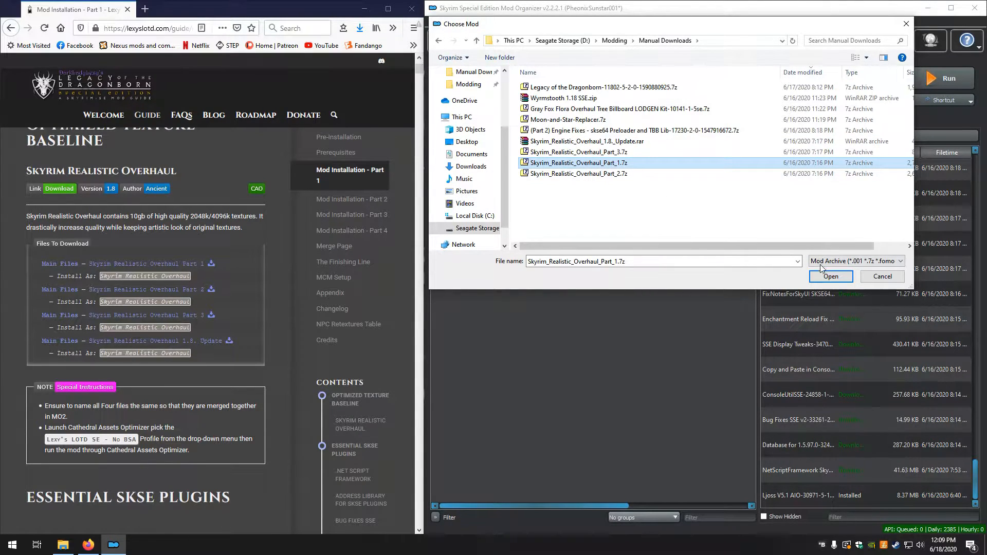
click(832, 278)
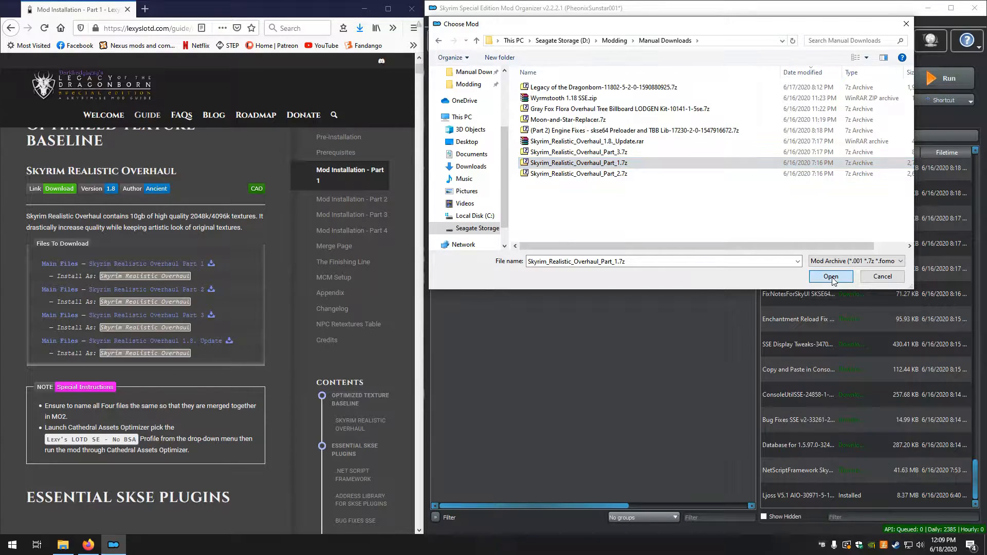
Name the Part 1 mod Skyrim Realistic Overhaul
click(760, 267)
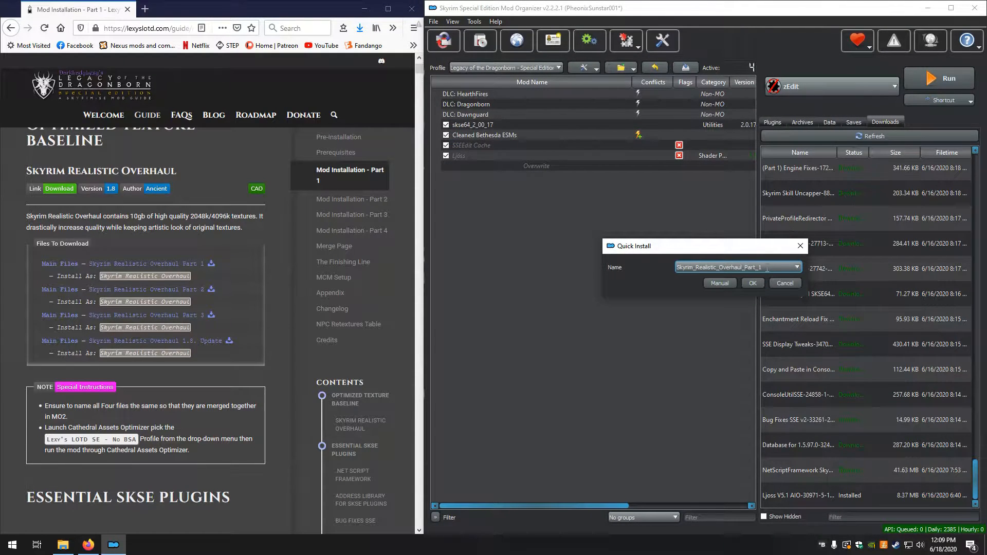
drag(761, 268, 634, 261)
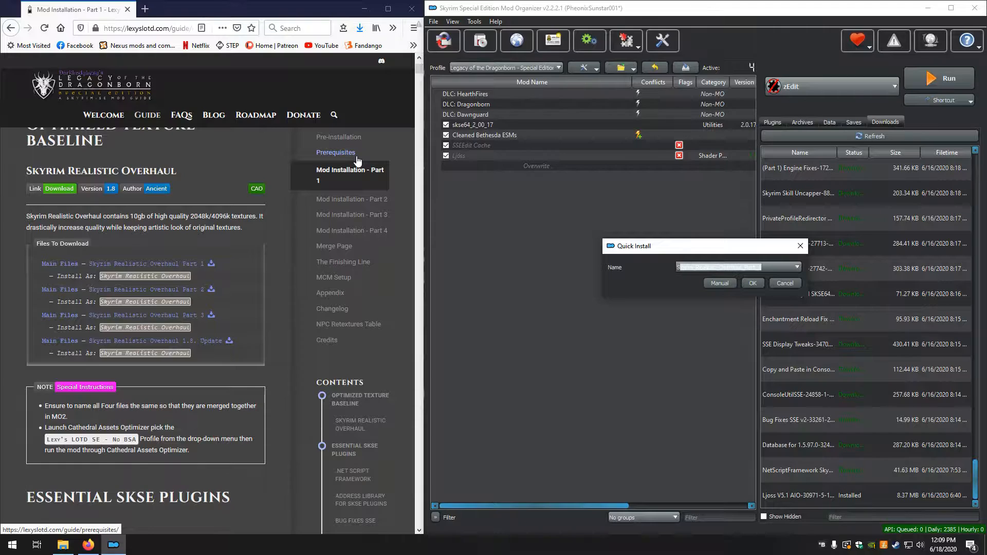
text(Skyrim)
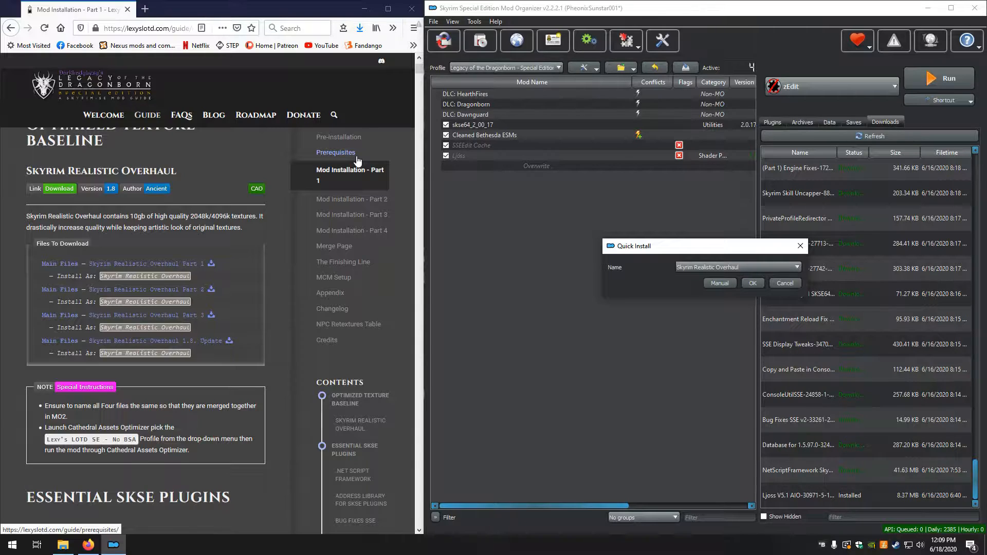
key(ctrl+a)
text(Skyrim Realistic Overhaul)
Install Part 1 manually with its data folder set as the data directory
click(724, 284)
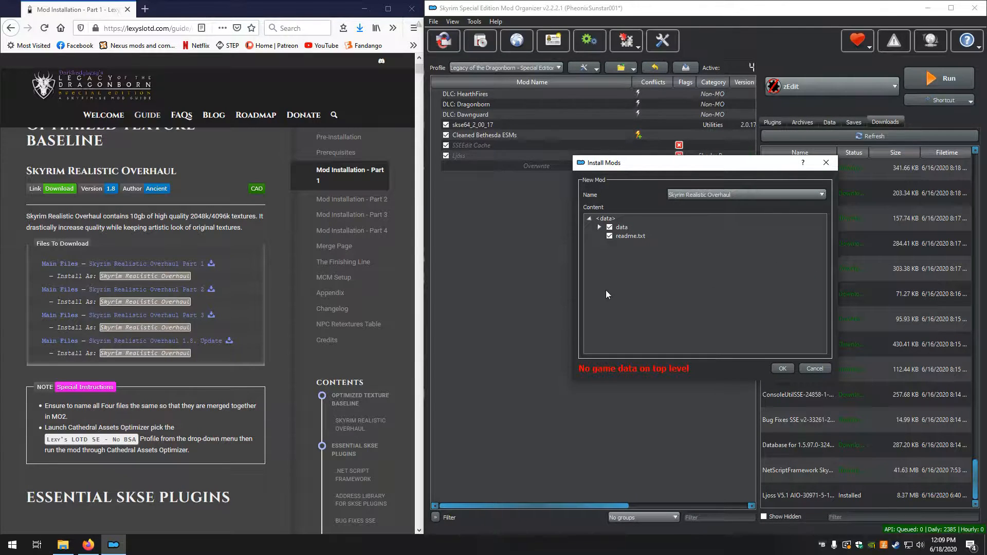
right_click(621, 227)
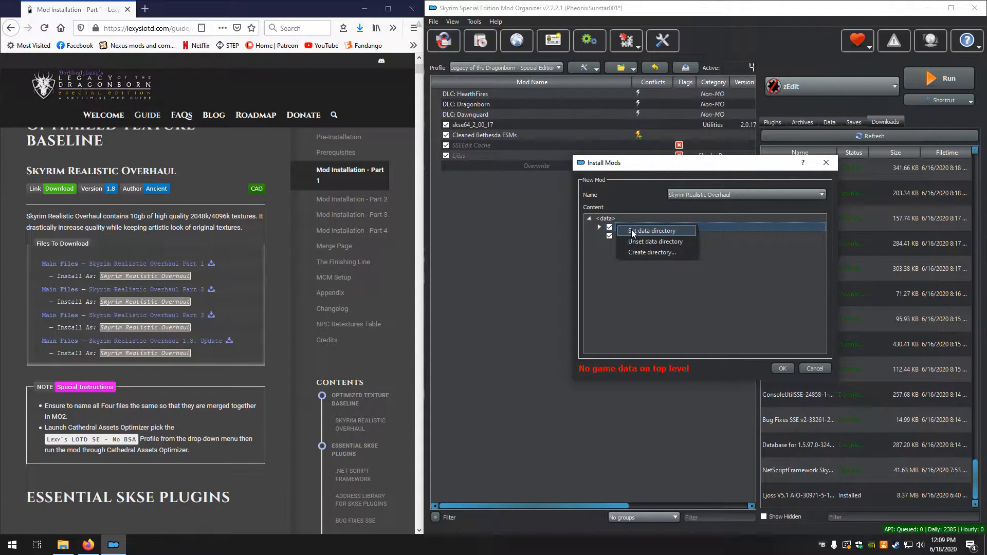
click(631, 229)
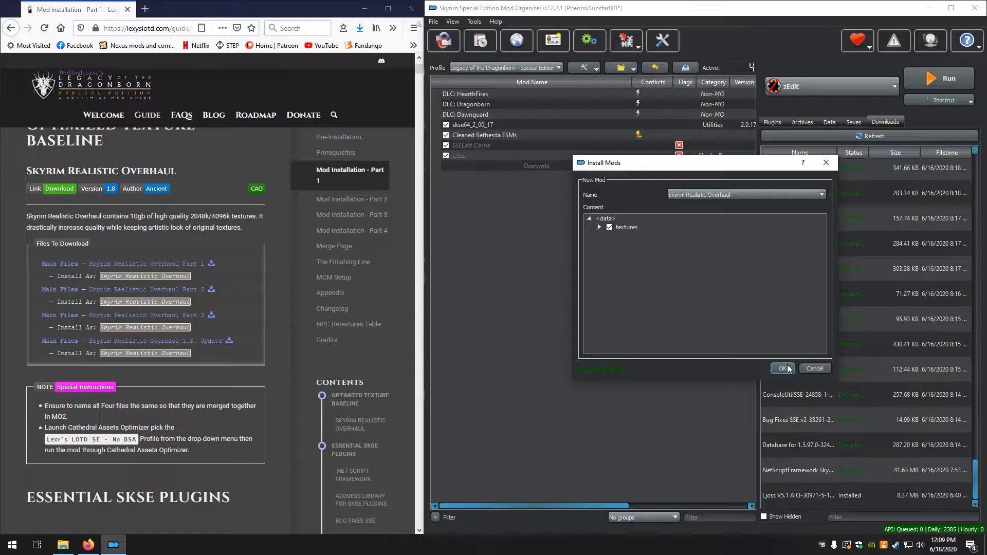
click(782, 368)
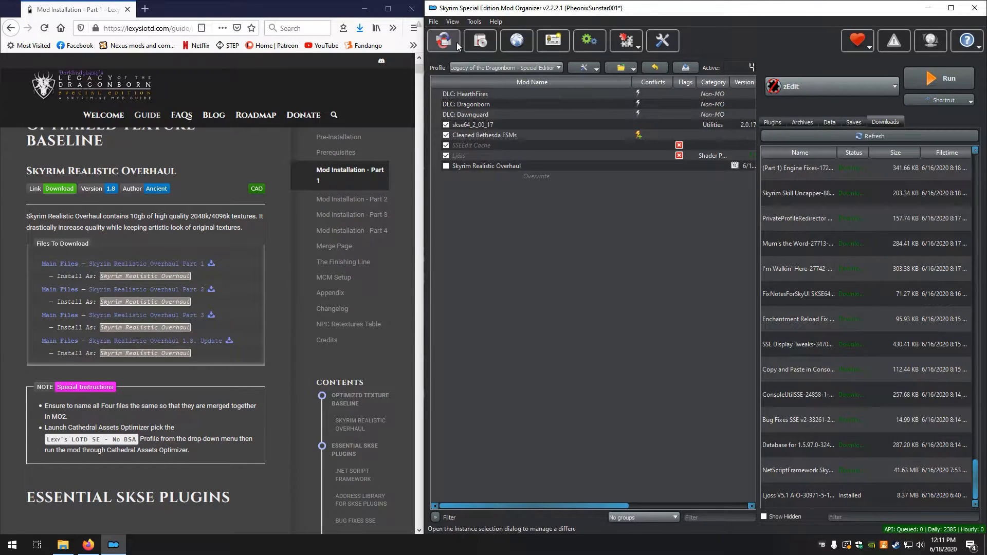
Open Skyrim_Realistic_Overhaul_Part_2.7z for installation and name the mod Skyrim Realistic Overhaul
click(485, 36)
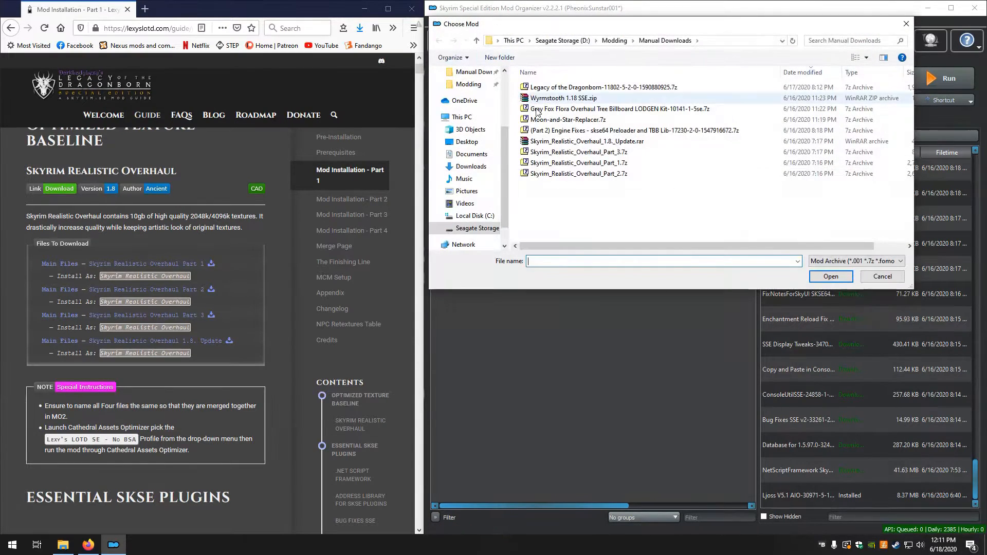
click(596, 175)
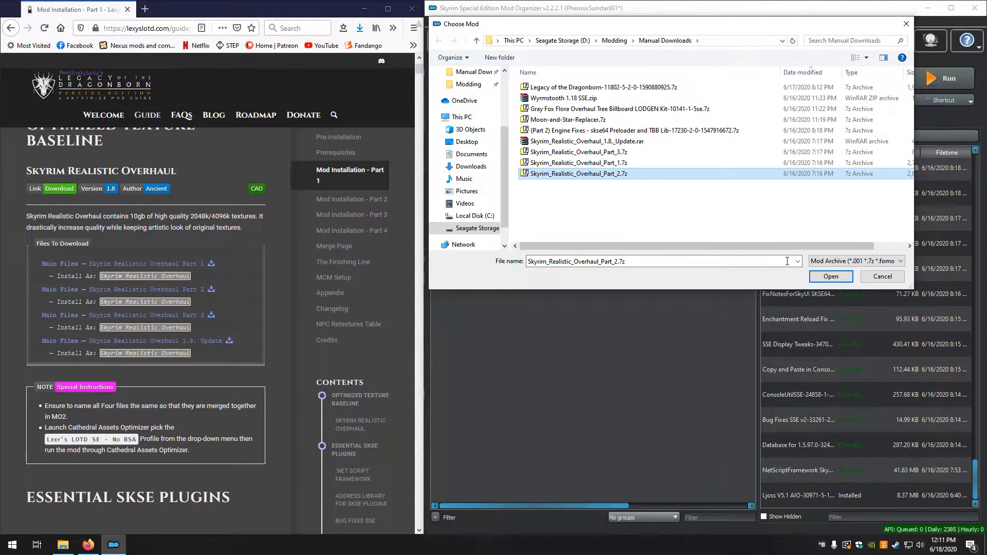
click(817, 276)
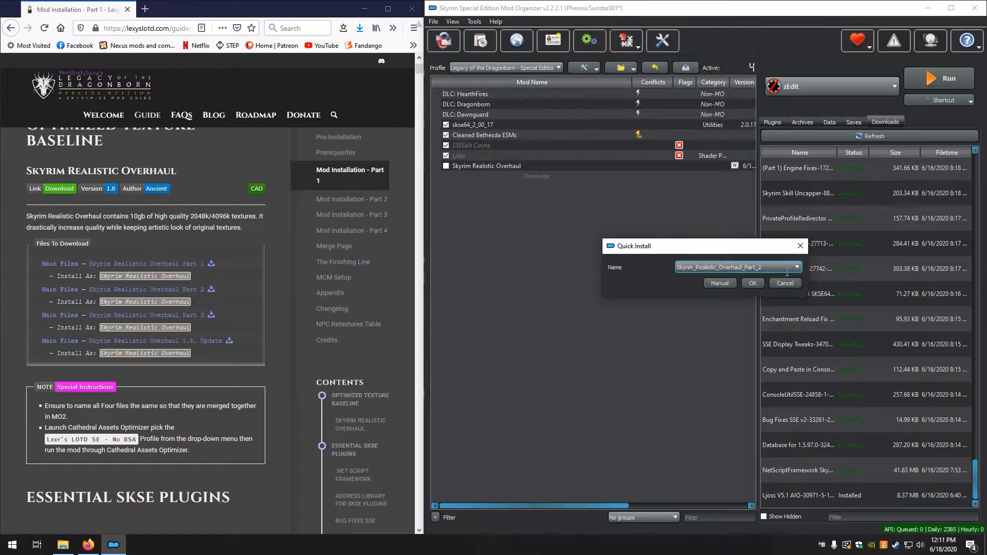
drag(767, 267, 624, 267)
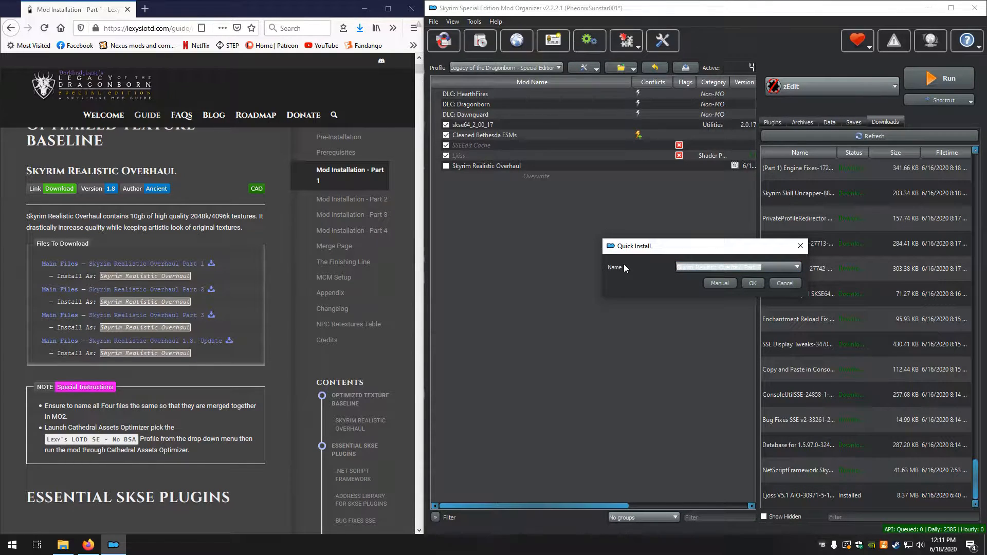
text(Skyrim Realistic Overhaul)
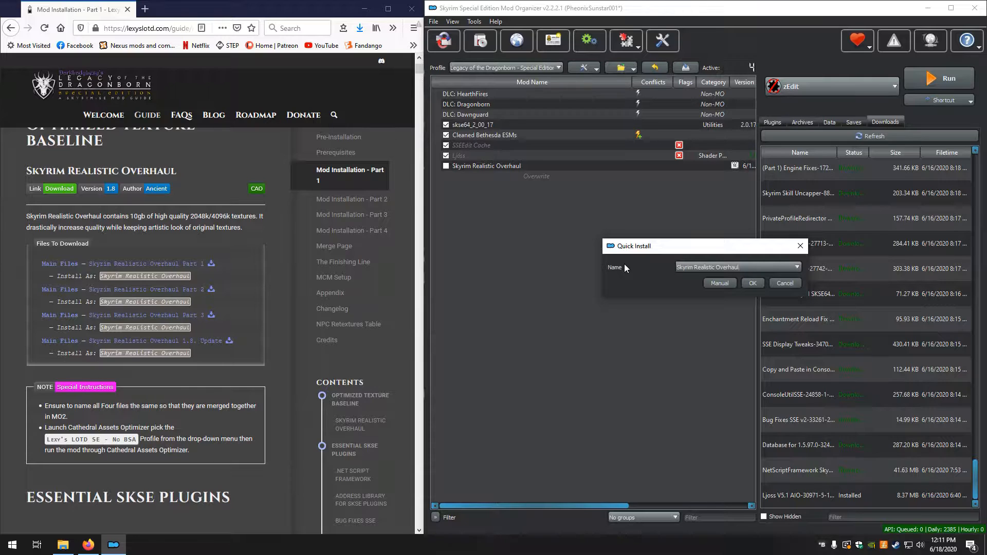
Install Part 2 manually with its data folder as the data directory, merging it into the existing mod
click(719, 283)
right_click(662, 229)
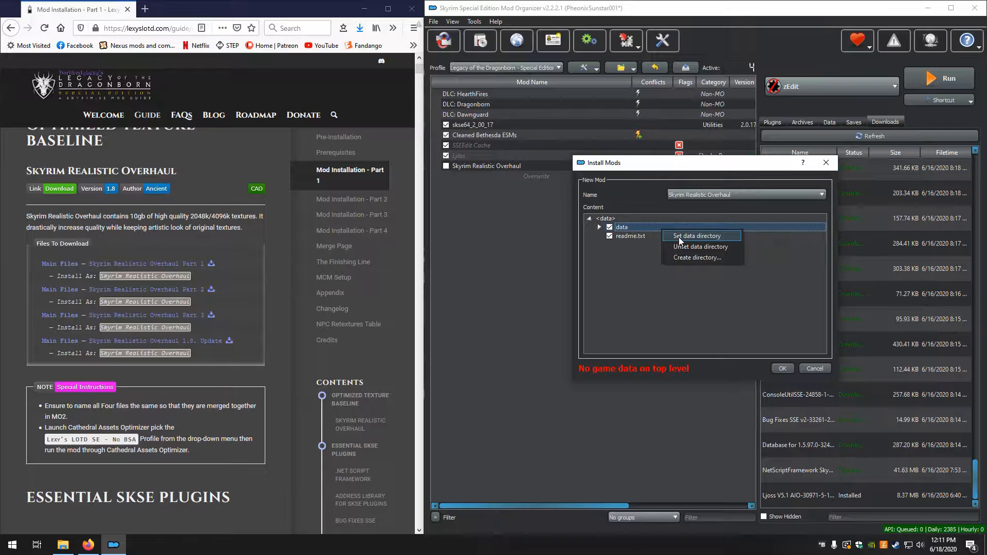
click(678, 236)
click(782, 368)
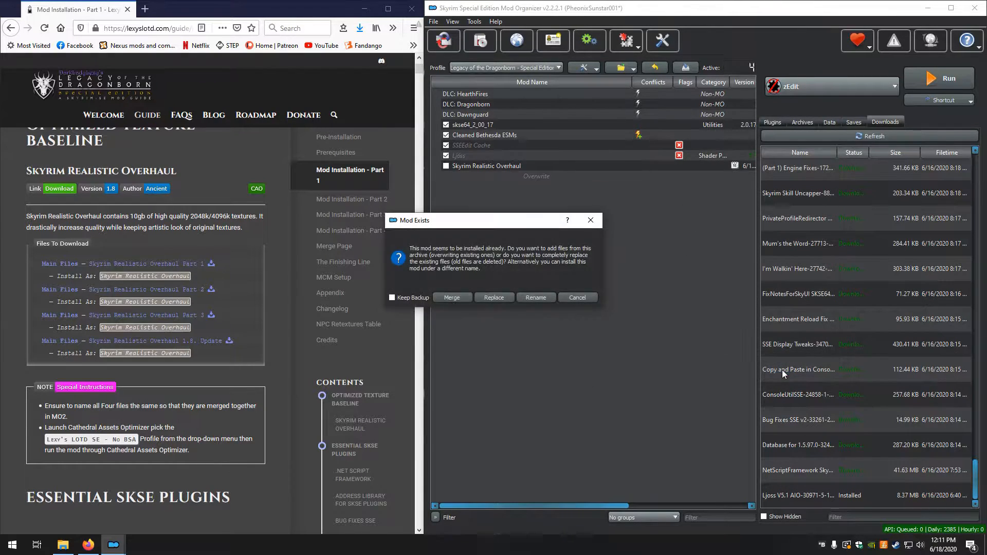
click(451, 297)
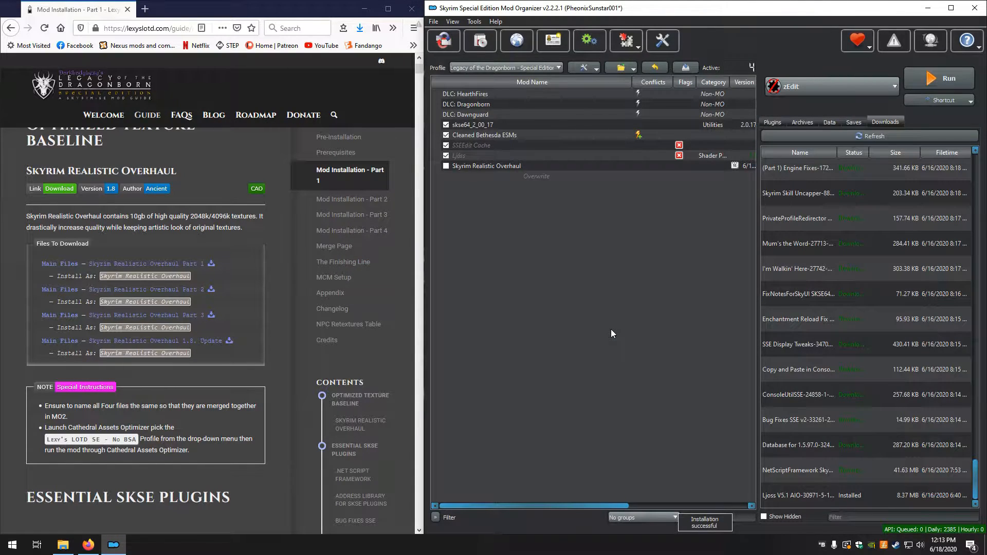
Open Skyrim_Realistic_Overhaul_Part_3.7z for installation and name the mod Skyrim Realistic Overhaul
click(486, 42)
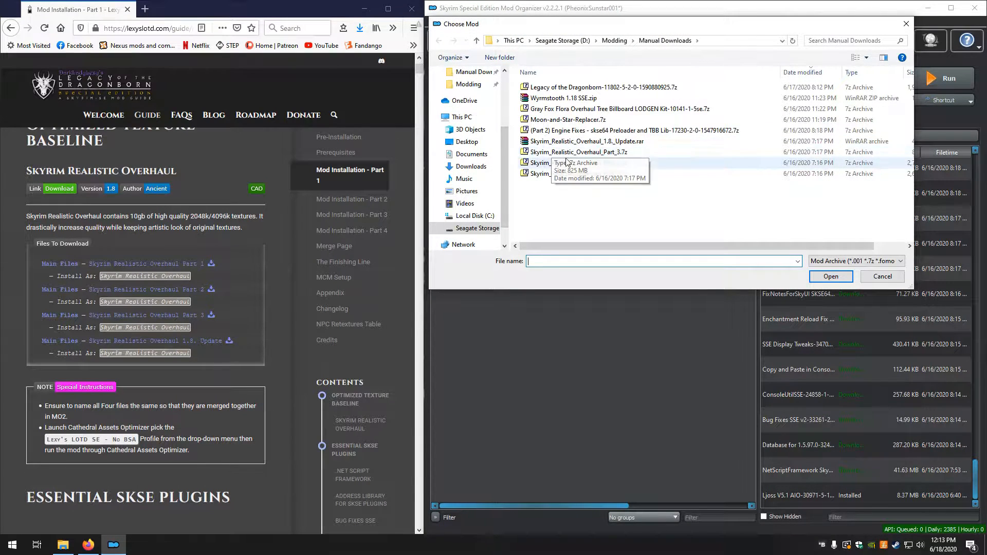
click(568, 156)
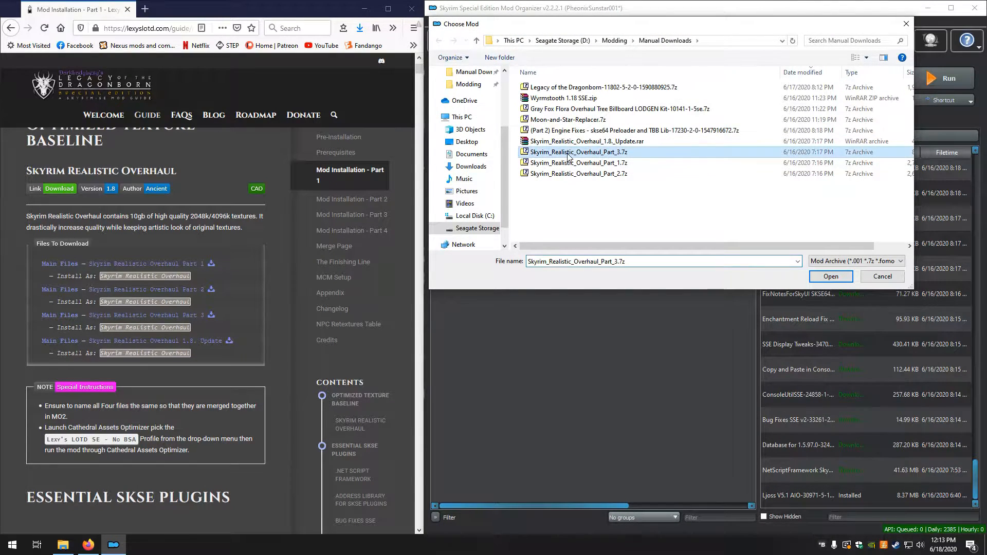
click(822, 279)
drag(770, 268, 624, 263)
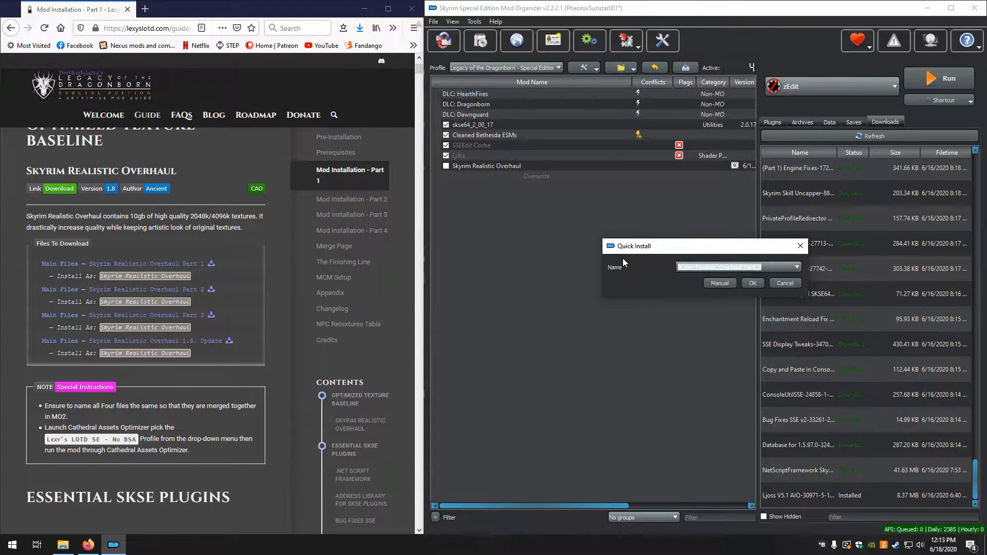
text(Skyrim Realistic Overhaul)
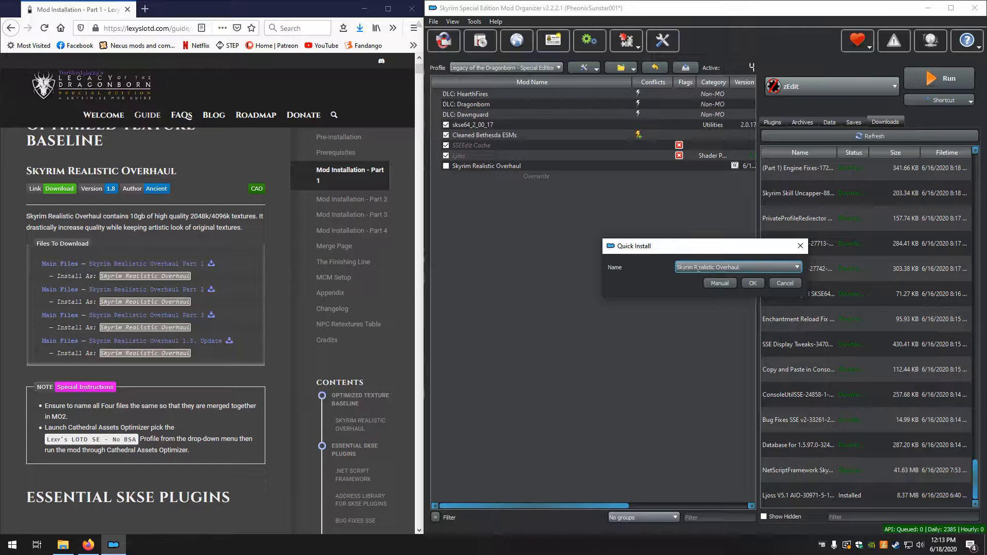
Install Part 3 manually with its data folder as the data directory, merging it into the existing mod
click(720, 284)
right_click(628, 227)
click(641, 235)
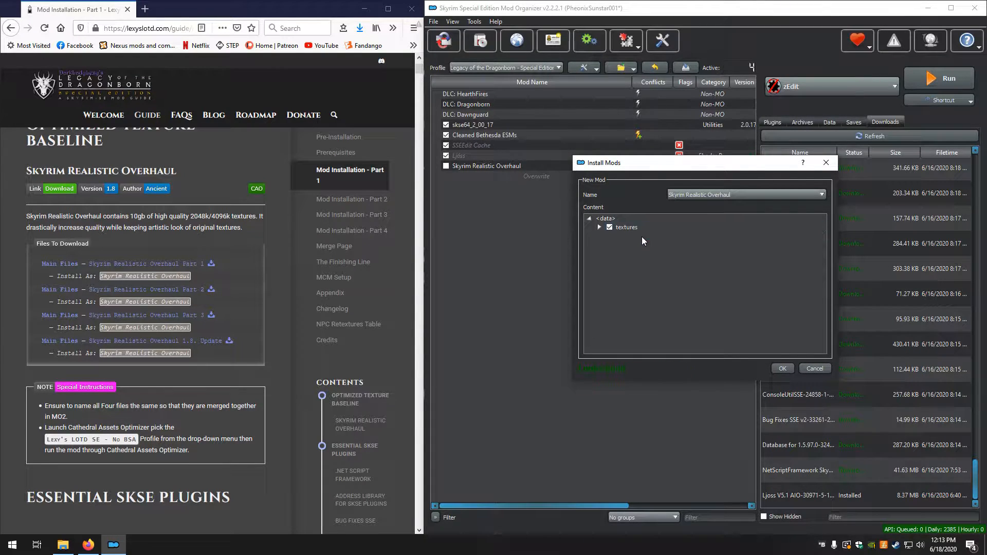
click(784, 368)
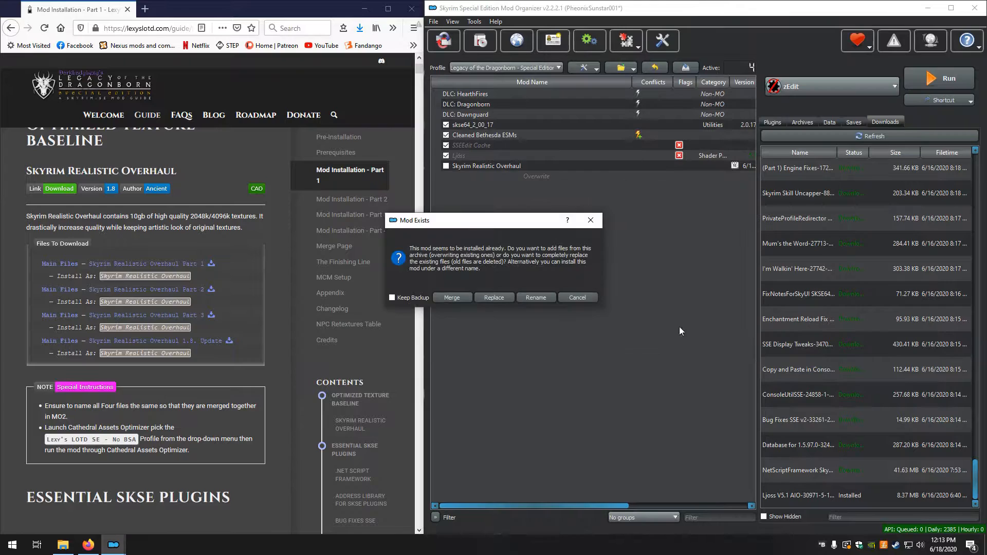
click(452, 298)
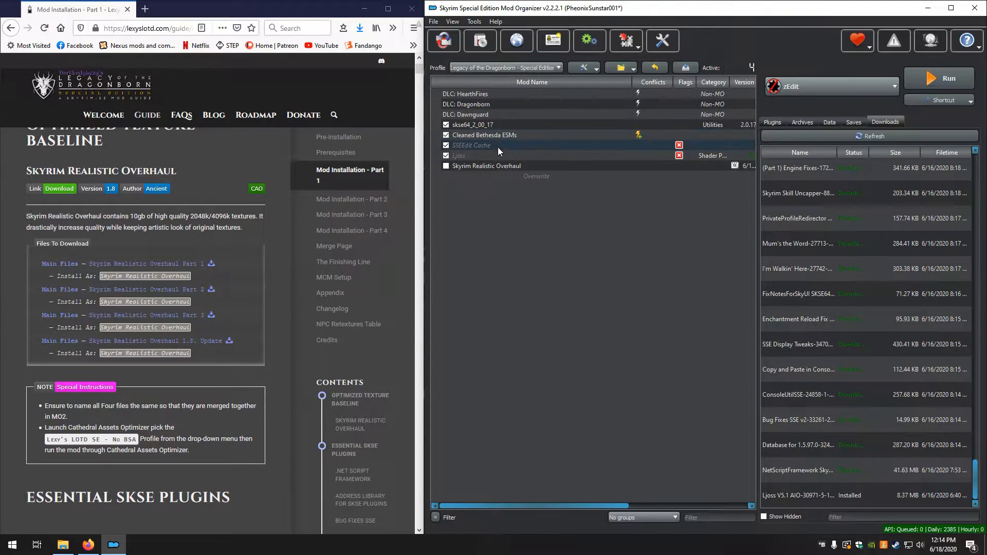
Open Skyrim_Realistic_Overhaul_1.8._Update.rar for installation, name it Skyrim Realistic Overhaul and switch to manual installation
click(481, 41)
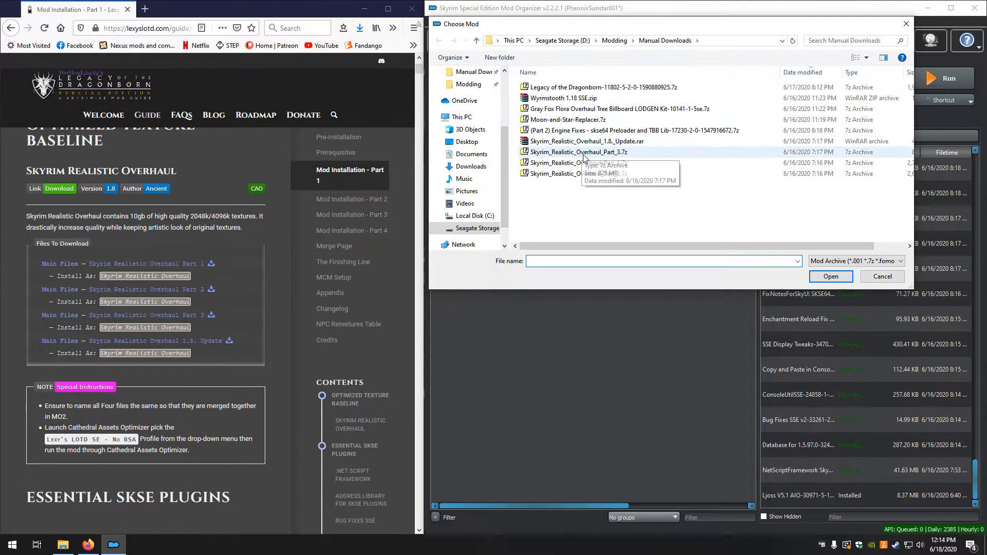
click(580, 141)
click(830, 276)
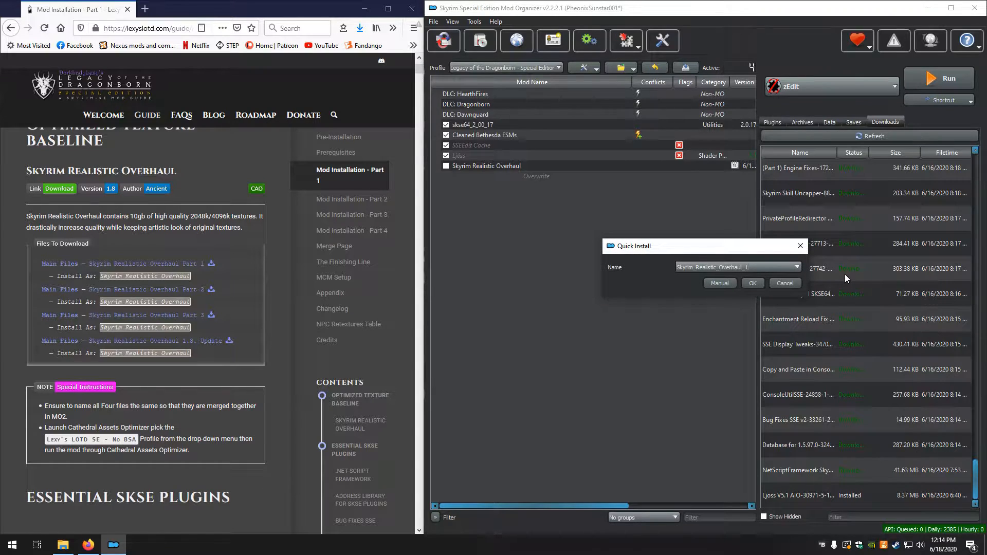
click(799, 268)
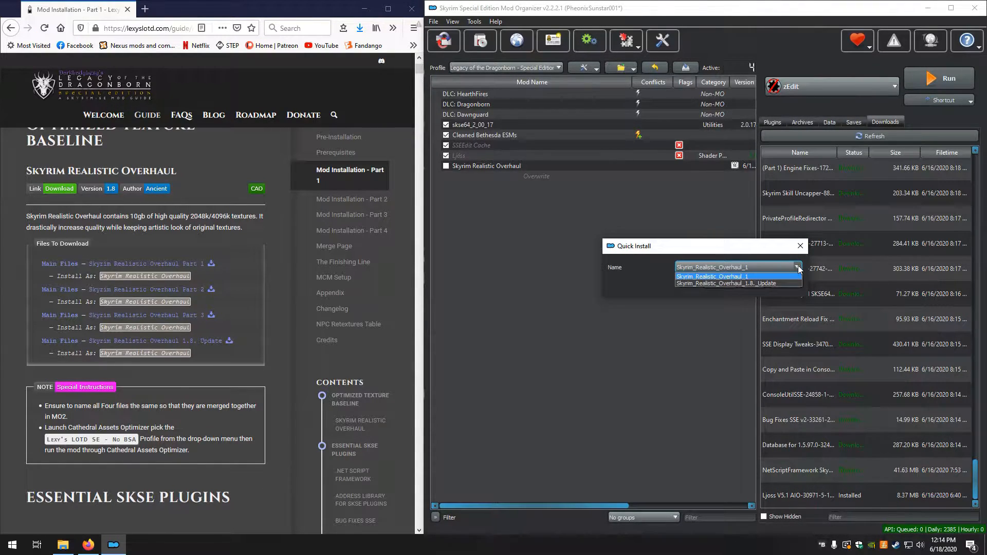
click(799, 268)
drag(764, 268, 675, 268)
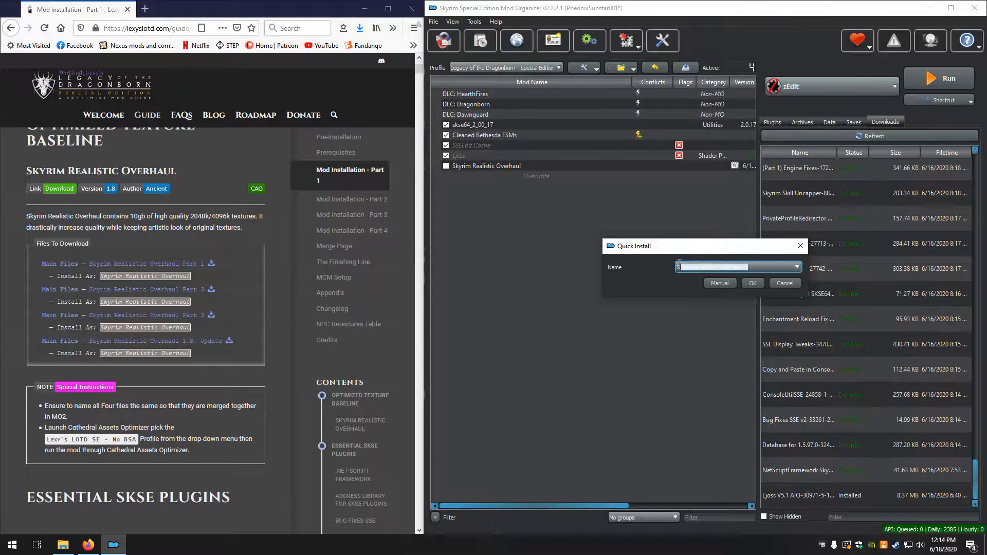
right_click(700, 269)
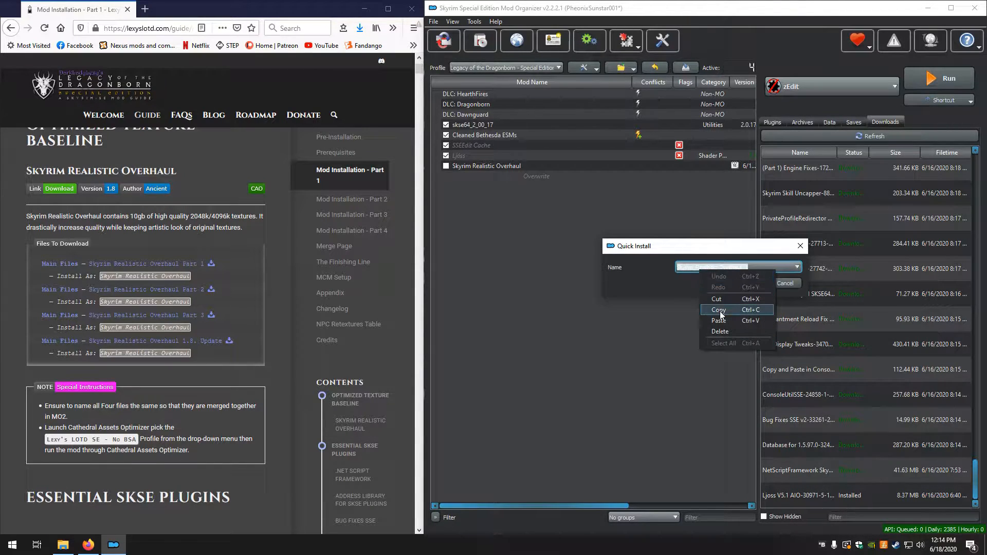
click(723, 320)
click(721, 282)
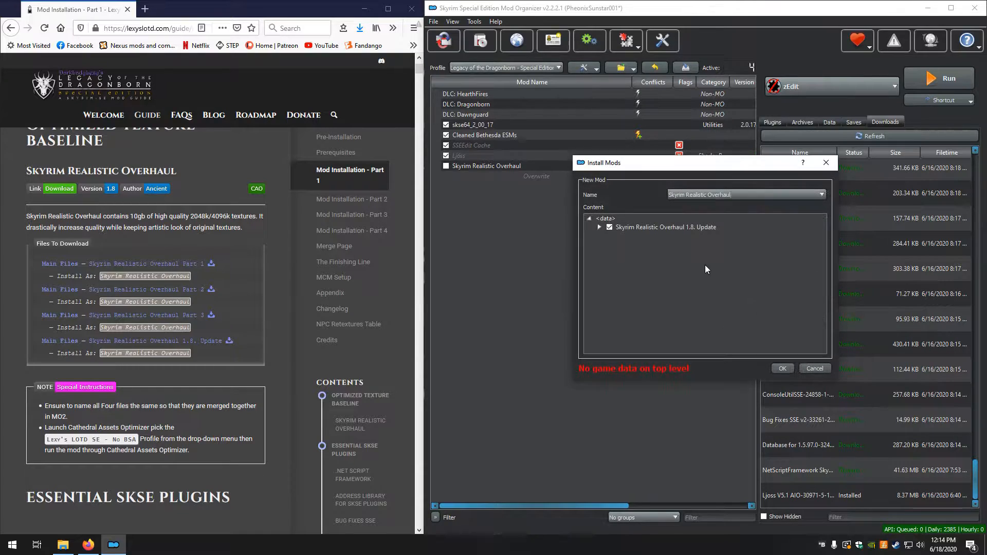
Install the 1.8 Update with its data folder as the data directory, merging it into the existing Skyrim Realistic Overhaul mod
click(599, 227)
click(625, 237)
right_click(625, 236)
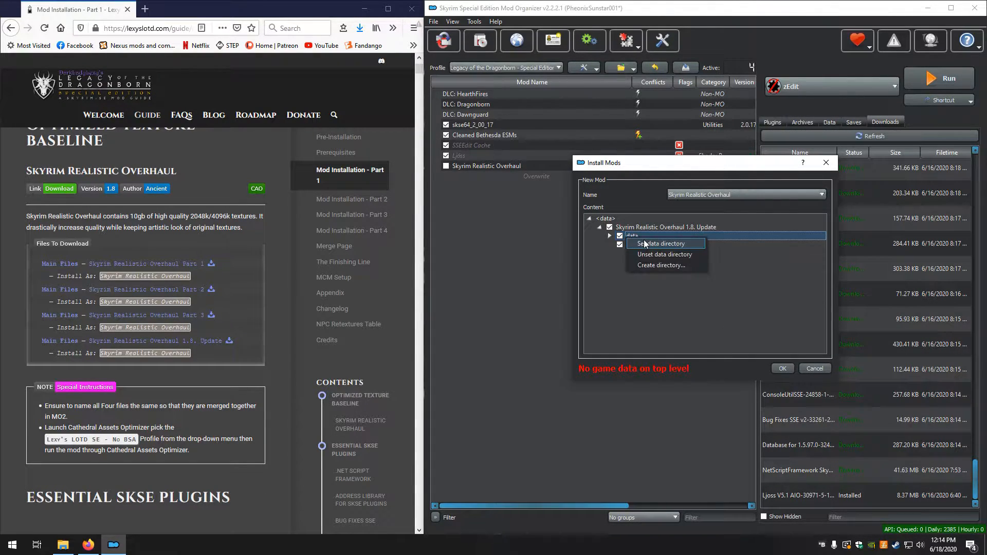
click(646, 241)
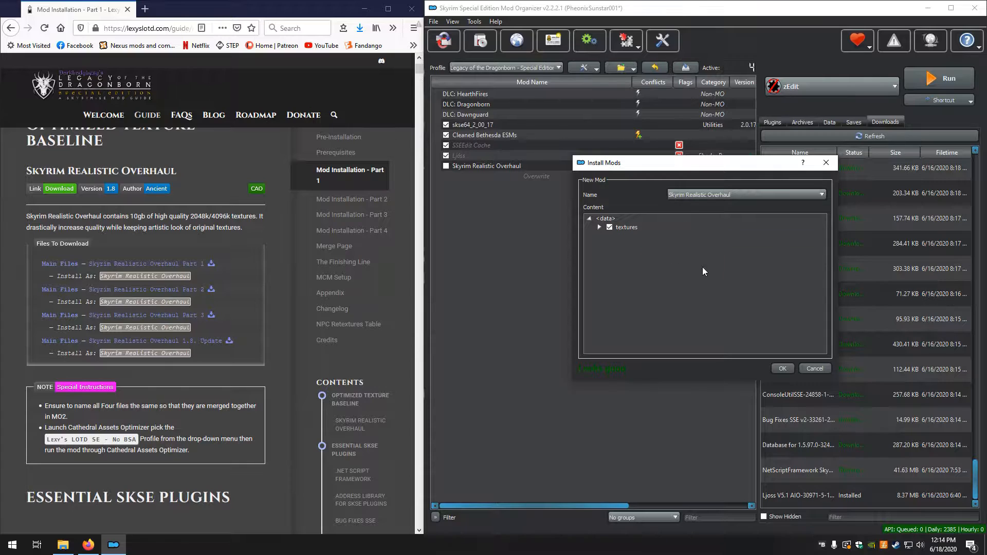
click(782, 370)
click(445, 298)
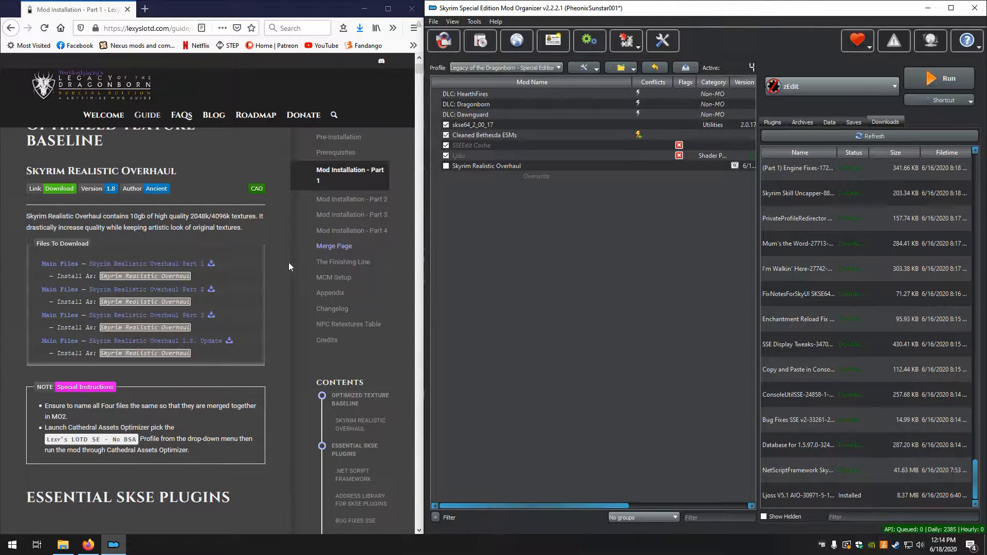
Review the guide's special instructions and launch Cathedral_Assets_Optimizer.exe from the Cathedral Assets Optimizer folder in Modding\Utilities
scroll(104, 265, down, 5)
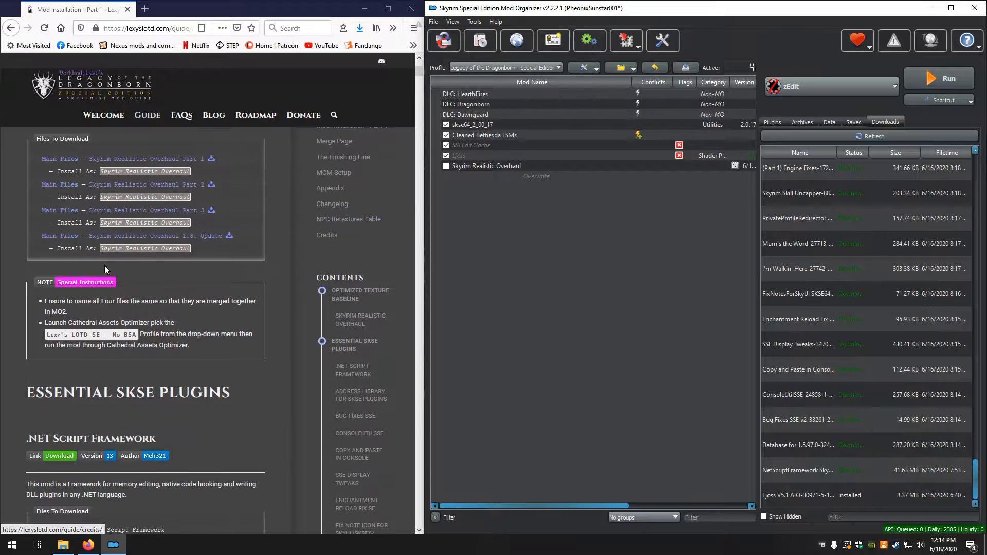
scroll(35, 207, up, 8)
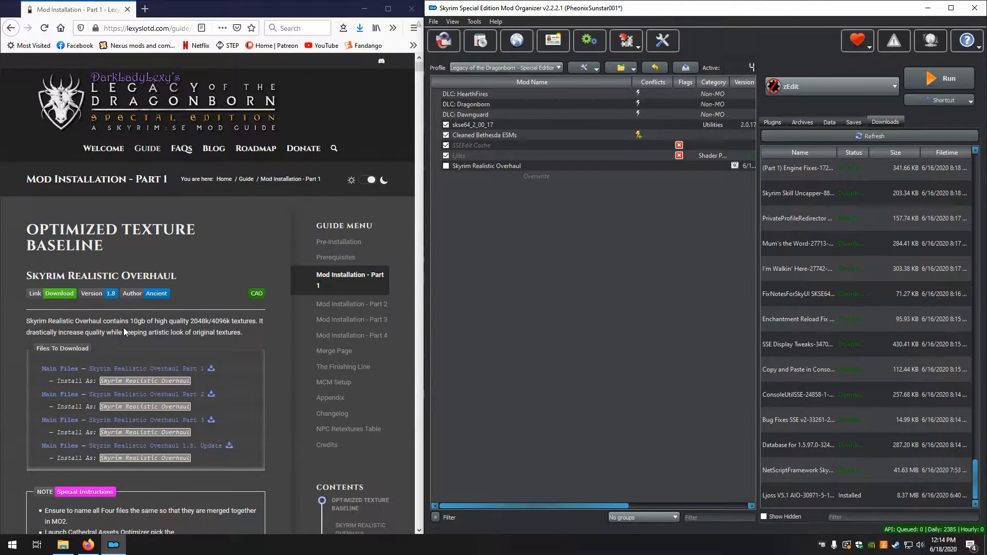
scroll(123, 332, down, 3)
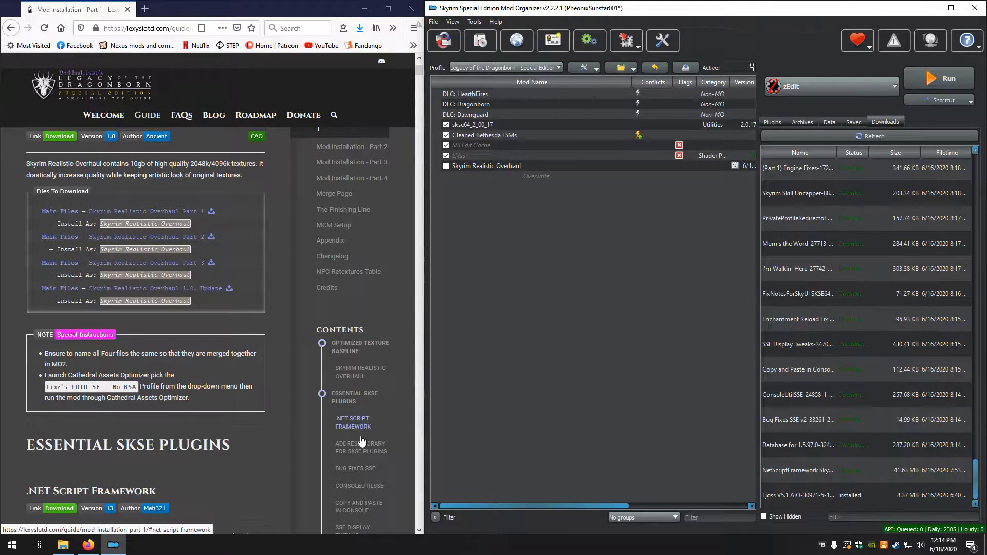
click(66, 547)
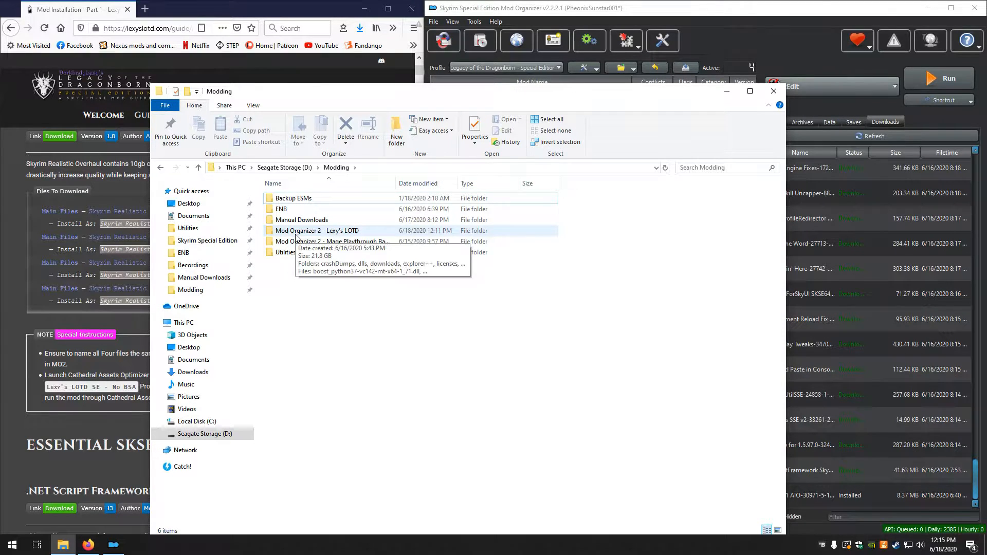
double_click(293, 253)
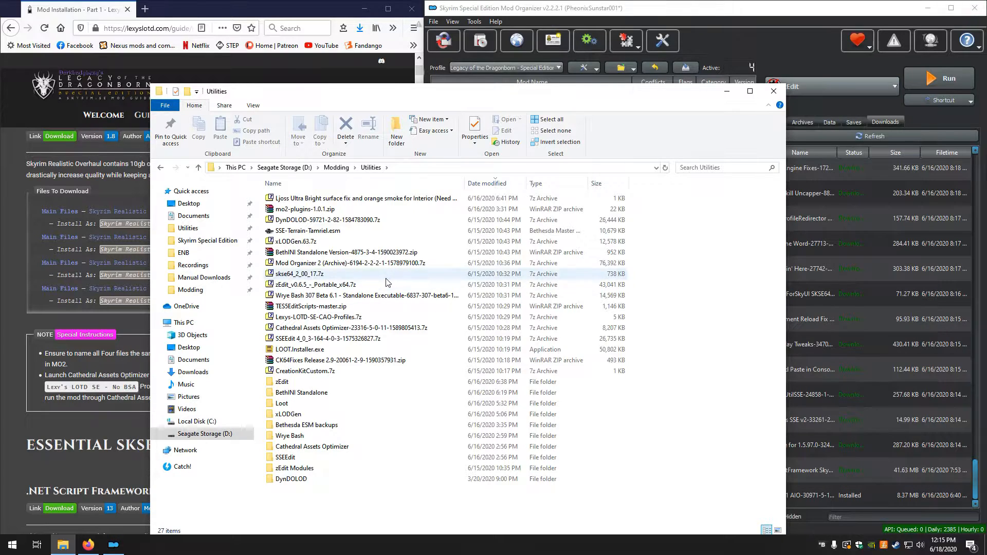
double_click(303, 446)
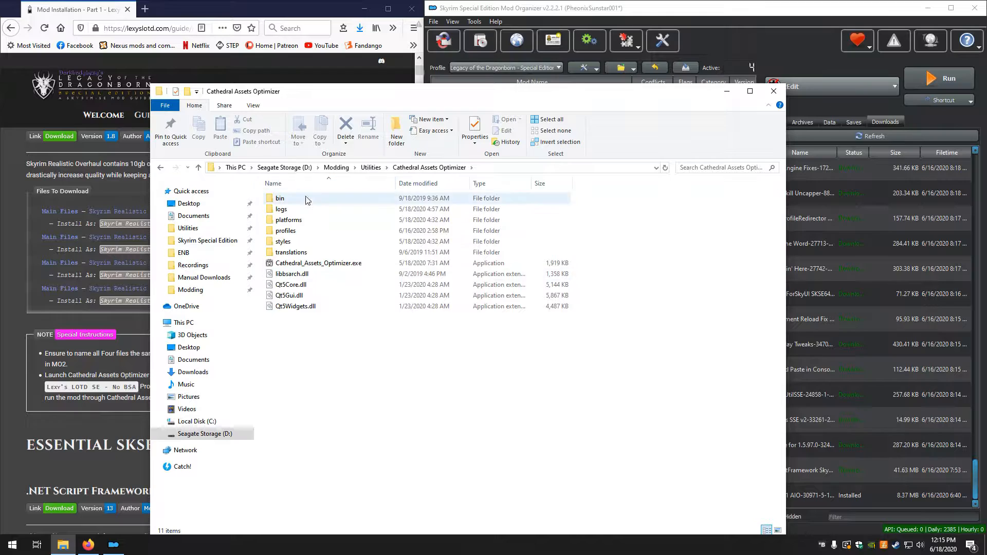
double_click(296, 263)
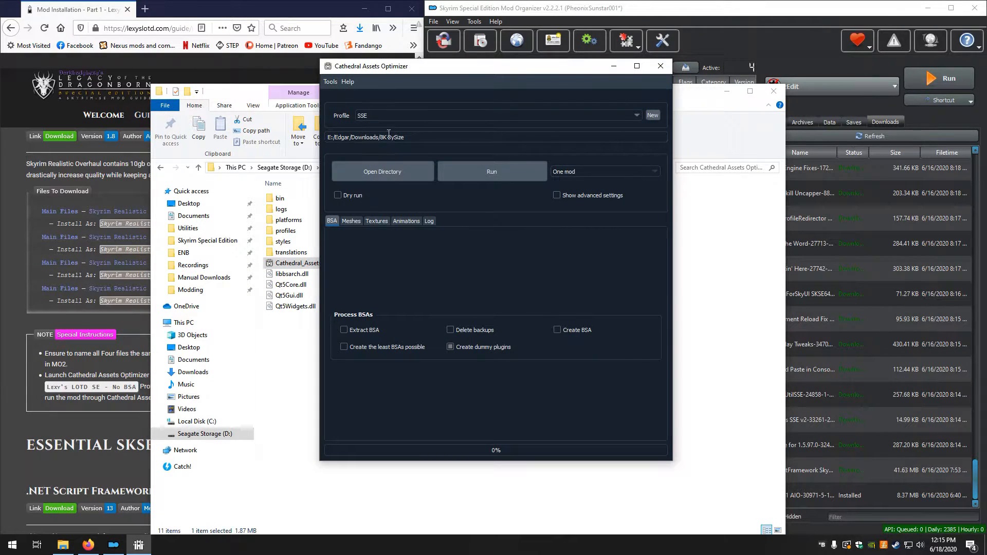
Choose the Lexy's LOTD SE - No BSA profile in Cathedral Assets Optimizer, checking it against the guide
click(602, 110)
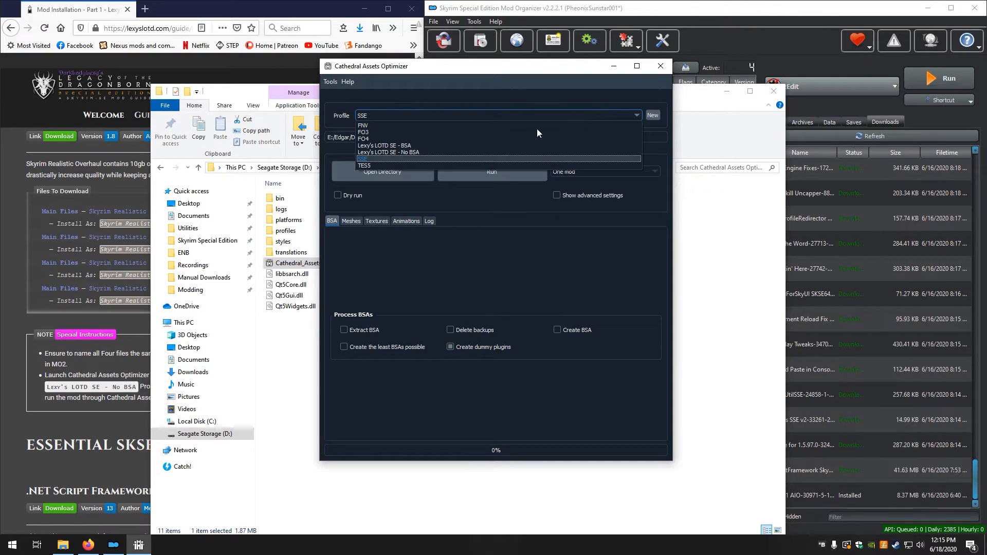
click(434, 153)
click(40, 378)
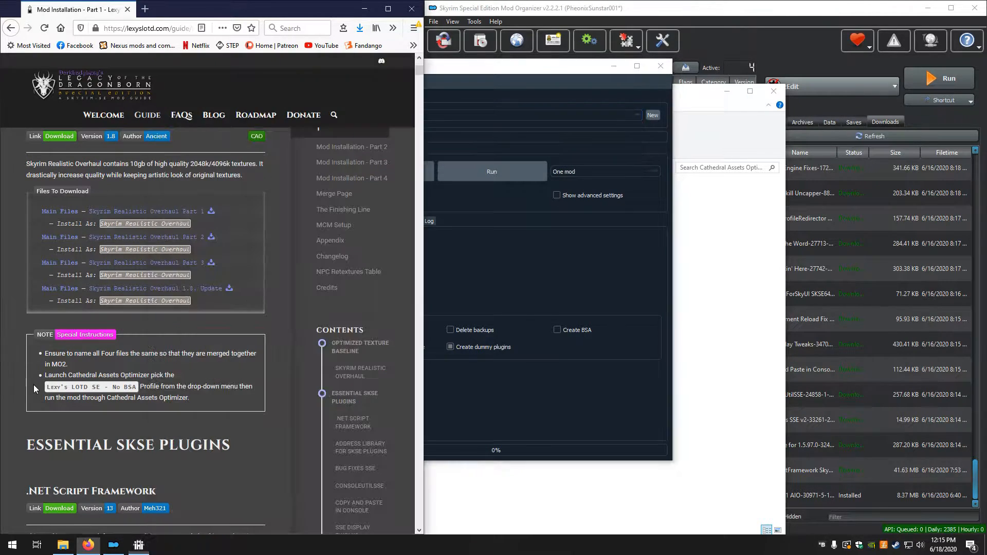
click(531, 84)
click(409, 114)
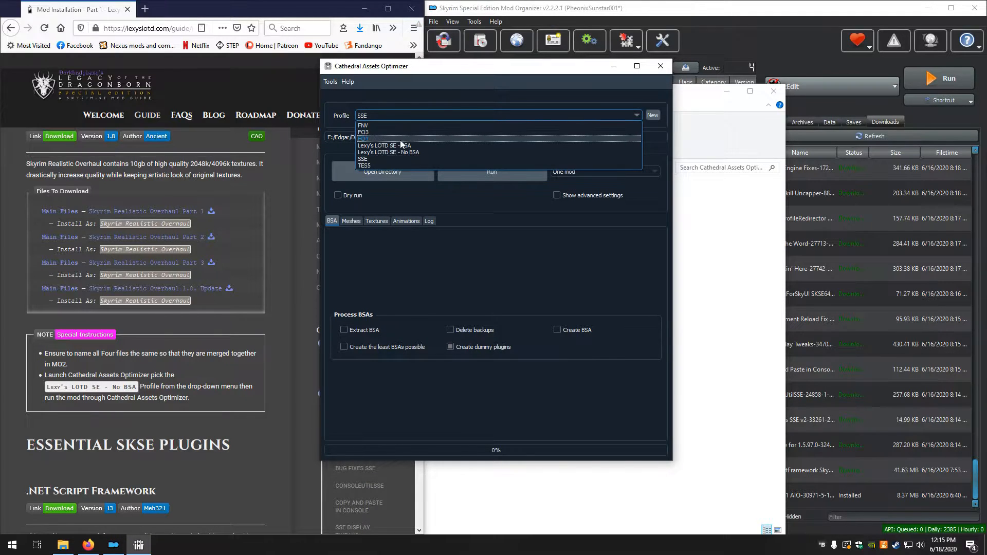
click(401, 152)
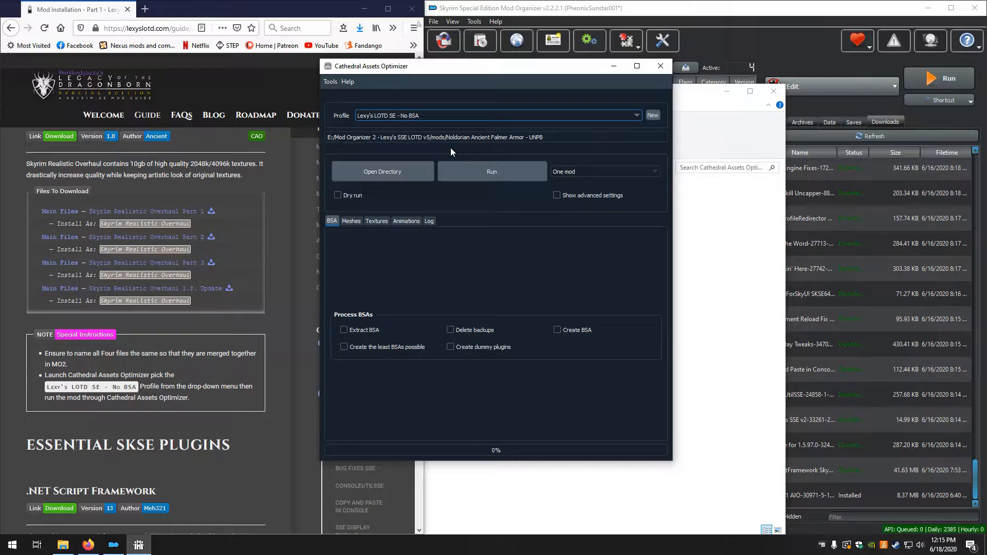
Set the optimizer's directory to the Skyrim Realistic Overhaul folder in the mods folder of Mod Organizer 2 - Lexy's LOTD
click(388, 172)
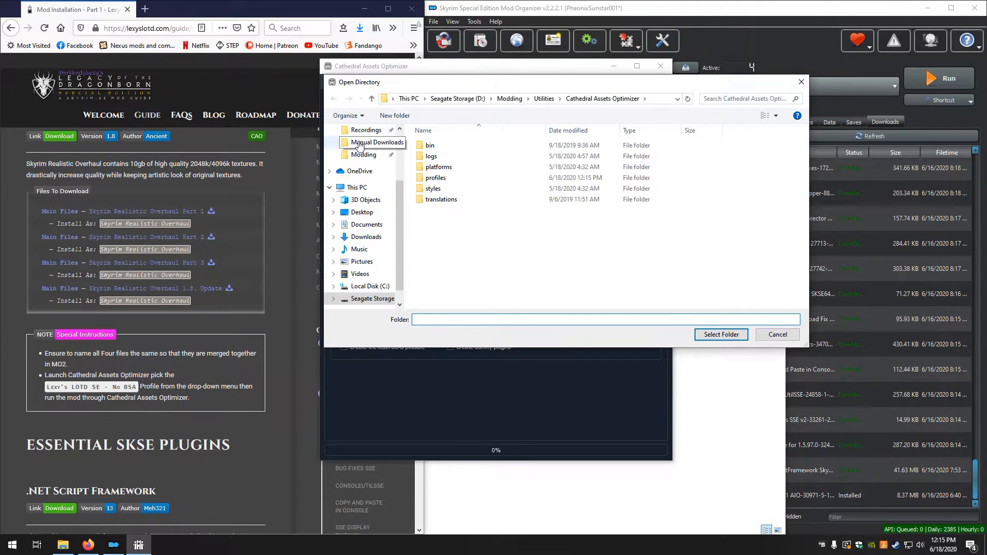
scroll(360, 154, up, 2)
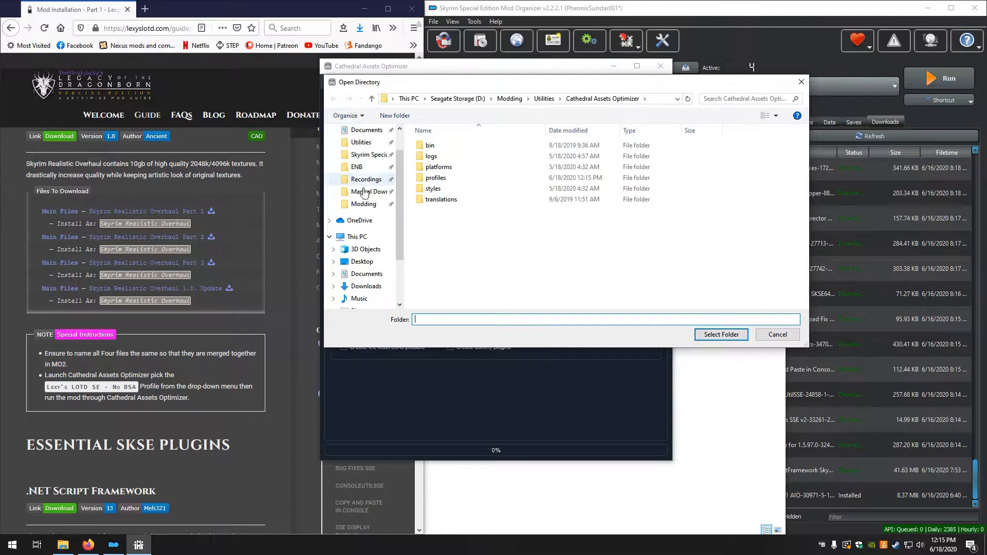
click(363, 203)
double_click(452, 178)
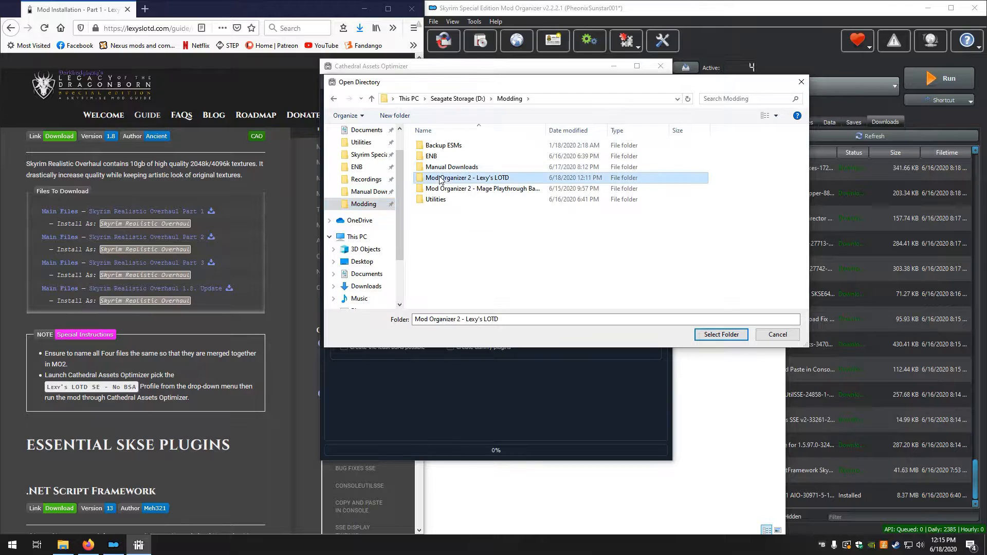
double_click(434, 221)
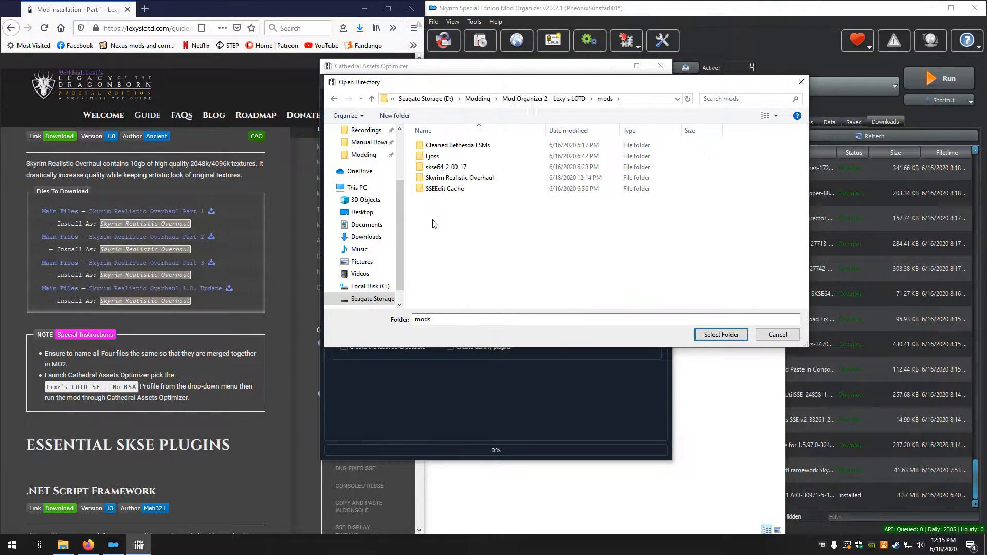
click(453, 178)
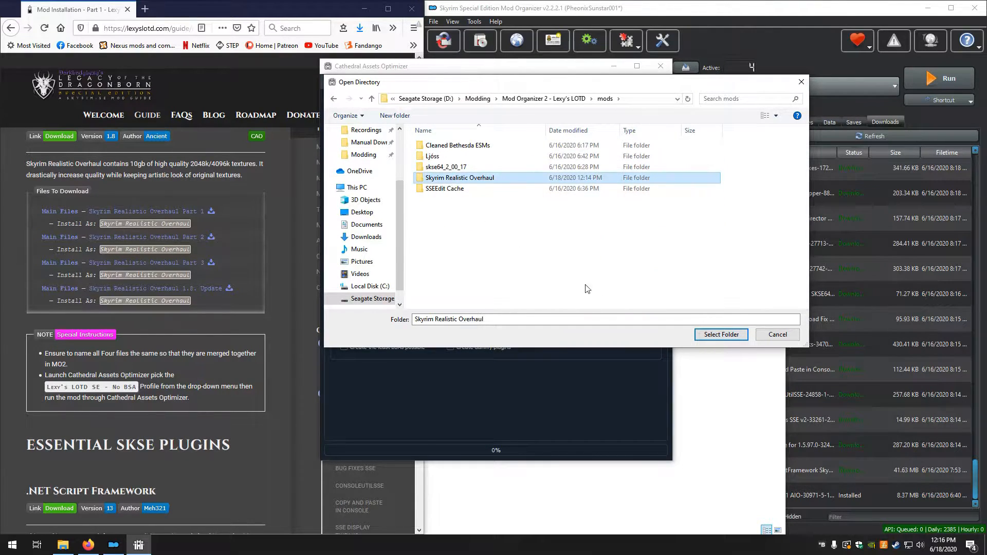
click(722, 334)
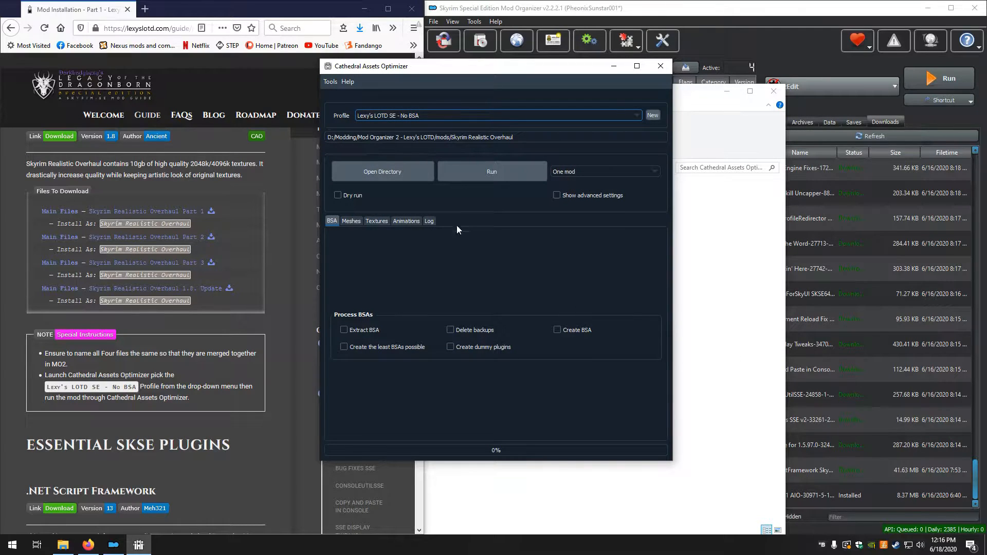
Run the optimization, choosing to always save unsaved changes, and close the optimizer and its folder window once processing finishes
click(467, 175)
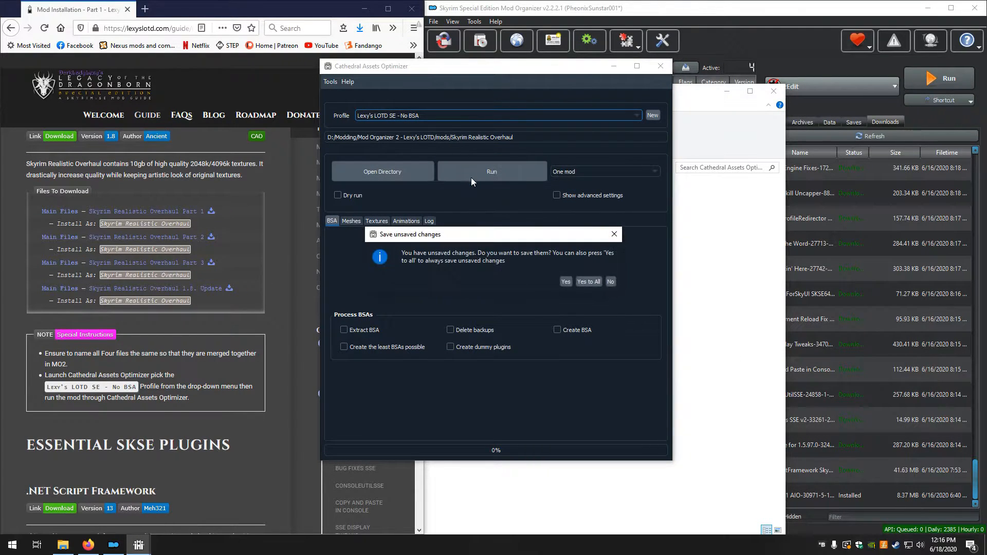
click(584, 282)
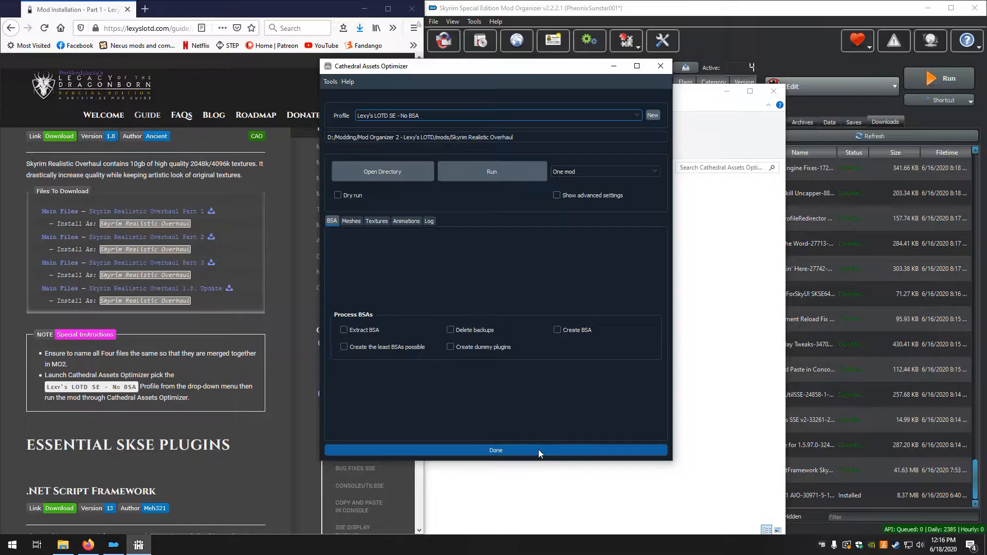
click(660, 66)
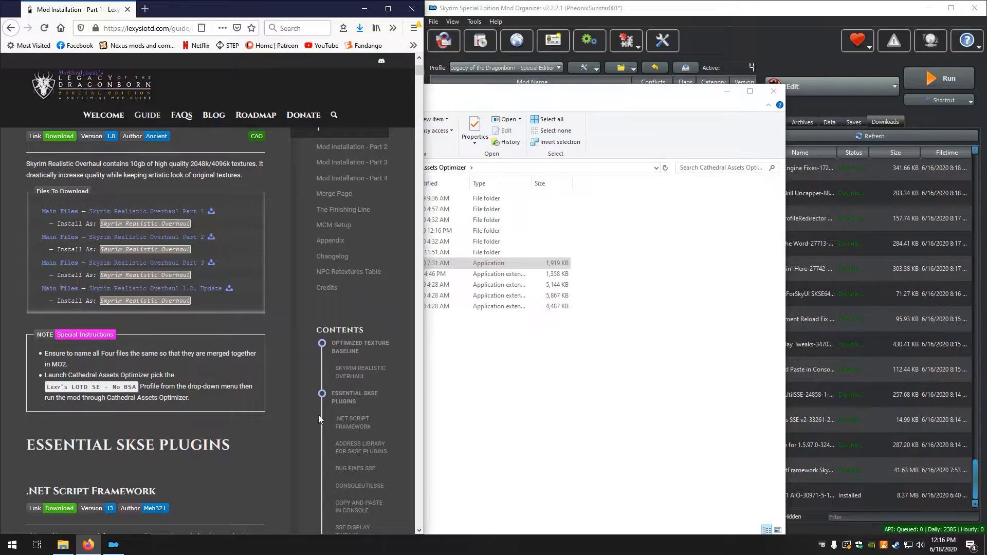
click(527, 419)
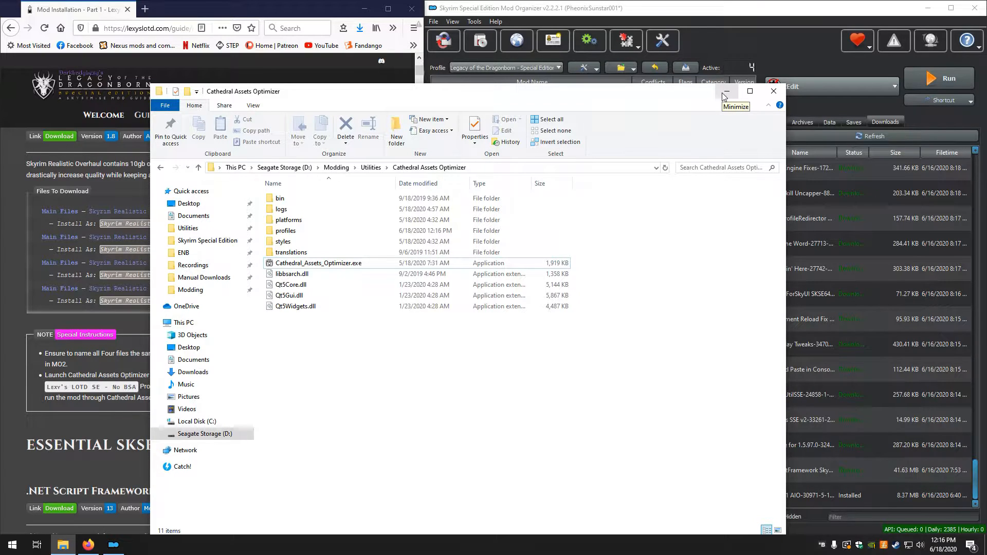
drag(645, 97, 757, 66)
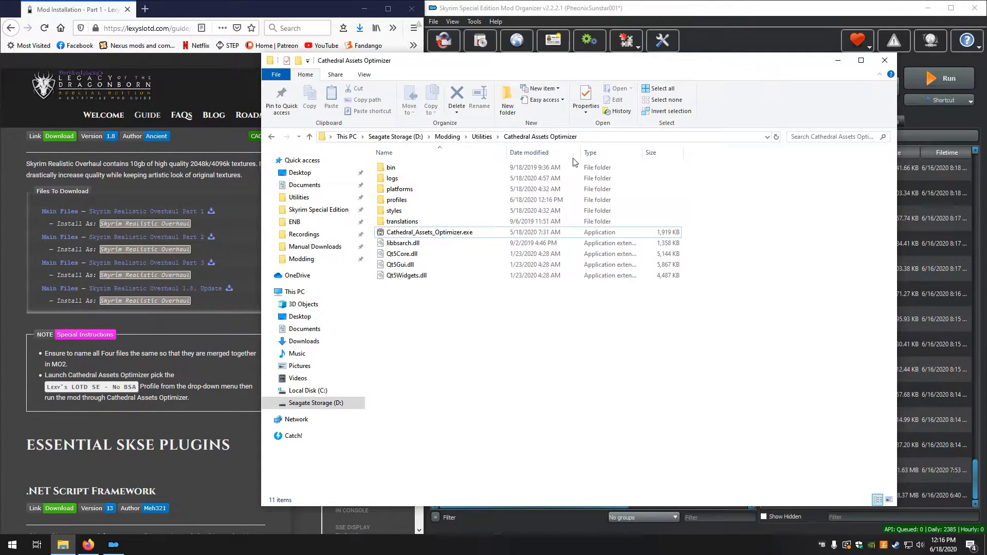
click(884, 64)
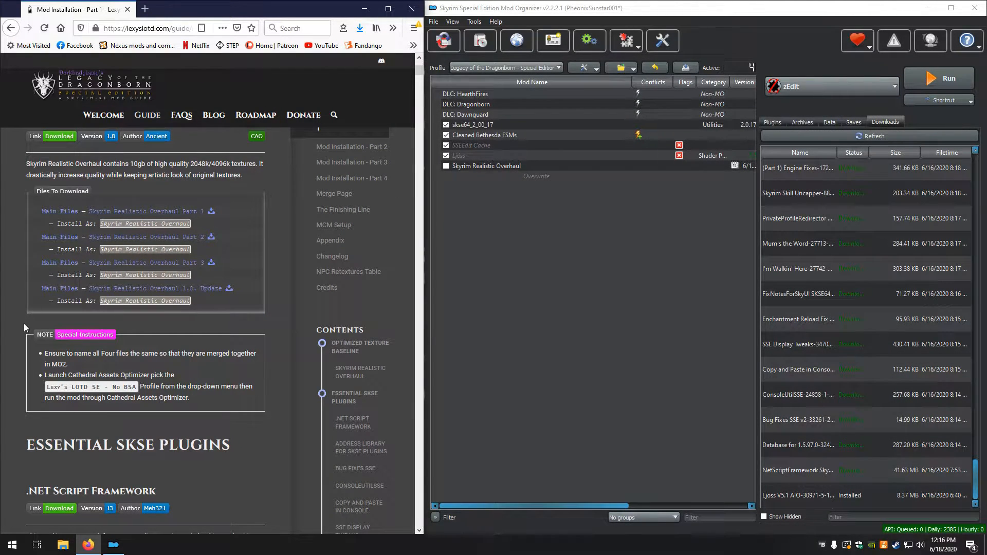
Install the .NET Script Framework download through the manual installer, and enable both it and Skyrim Realistic Overhaul
scroll(25, 254, down, 3)
scroll(27, 253, down, 2)
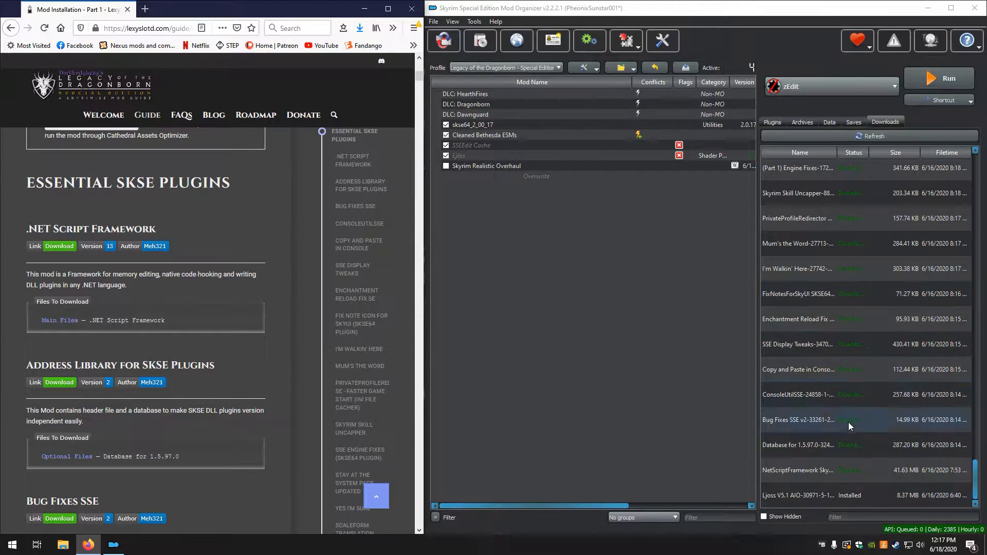
double_click(802, 470)
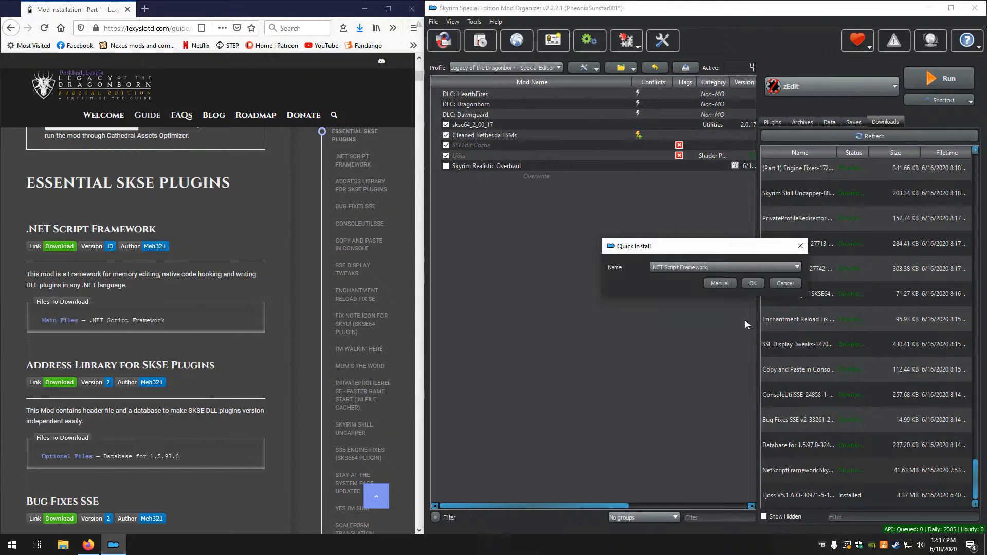
click(714, 284)
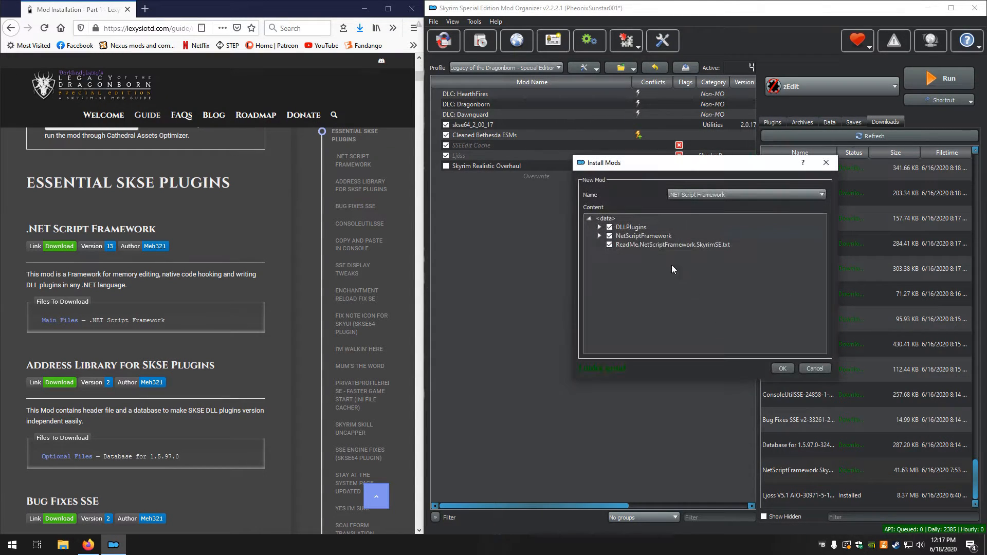
click(783, 368)
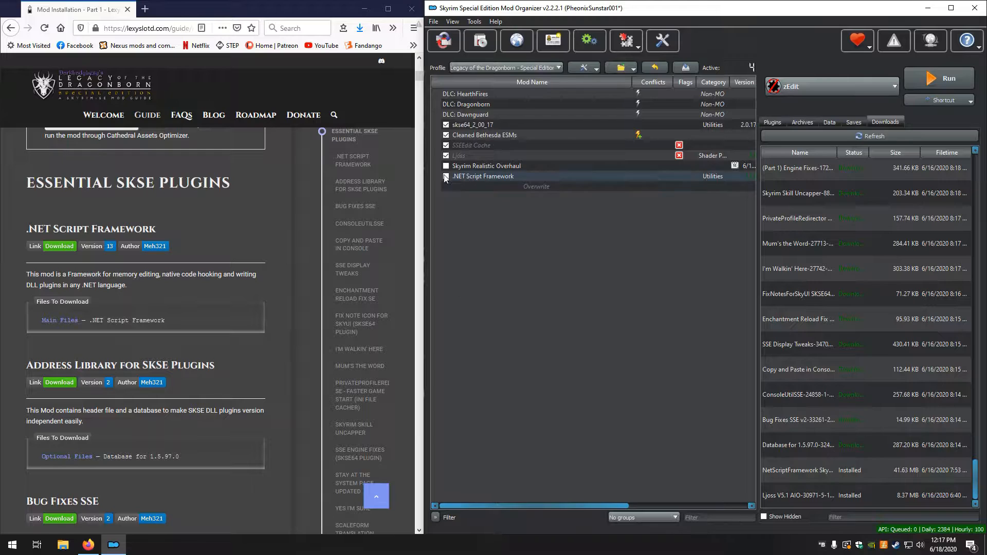
click(447, 176)
Install the Database for 1.5.97.0 download through the manual installer as Address Library for SKSE Plugins
scroll(60, 371, down, 1)
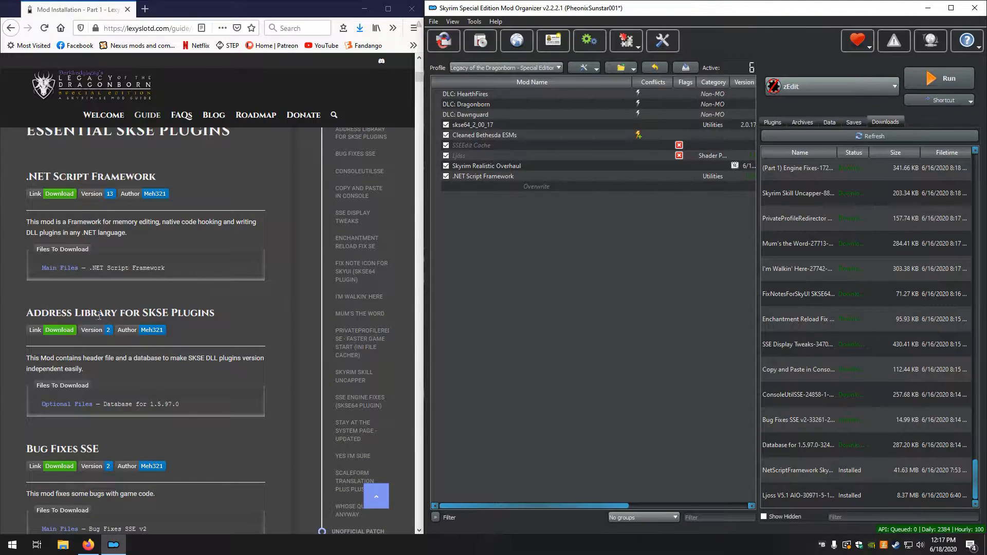
double_click(806, 447)
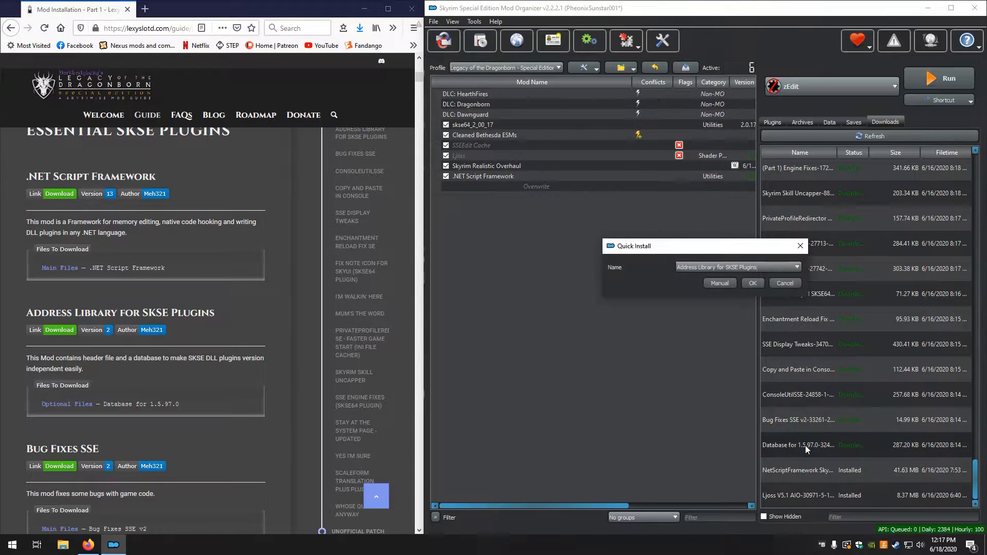
click(720, 283)
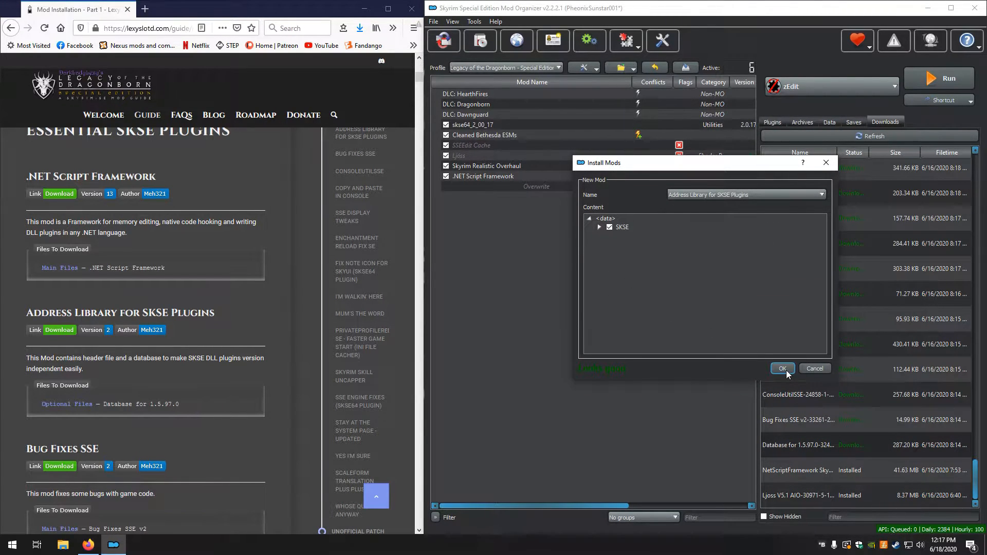
click(782, 368)
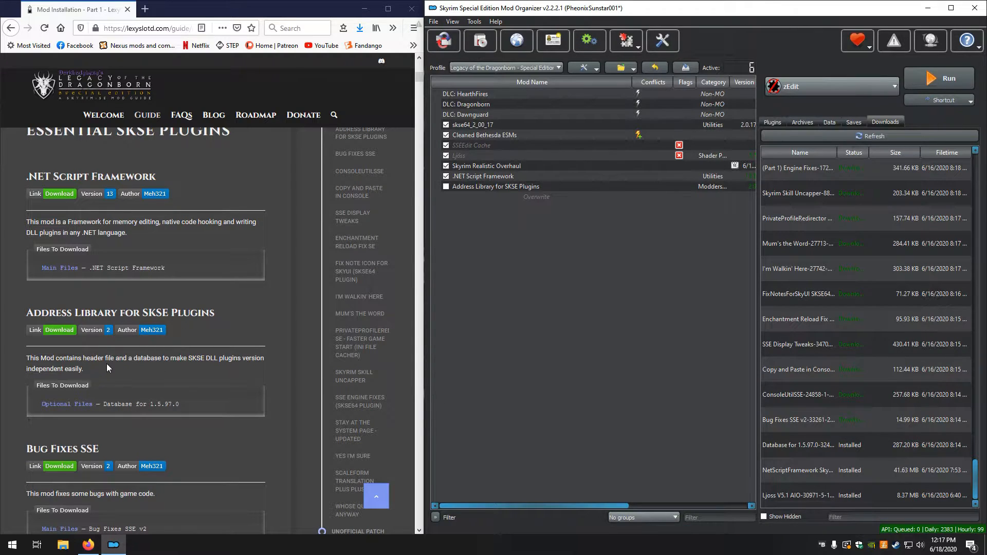
scroll(109, 366, down, 3)
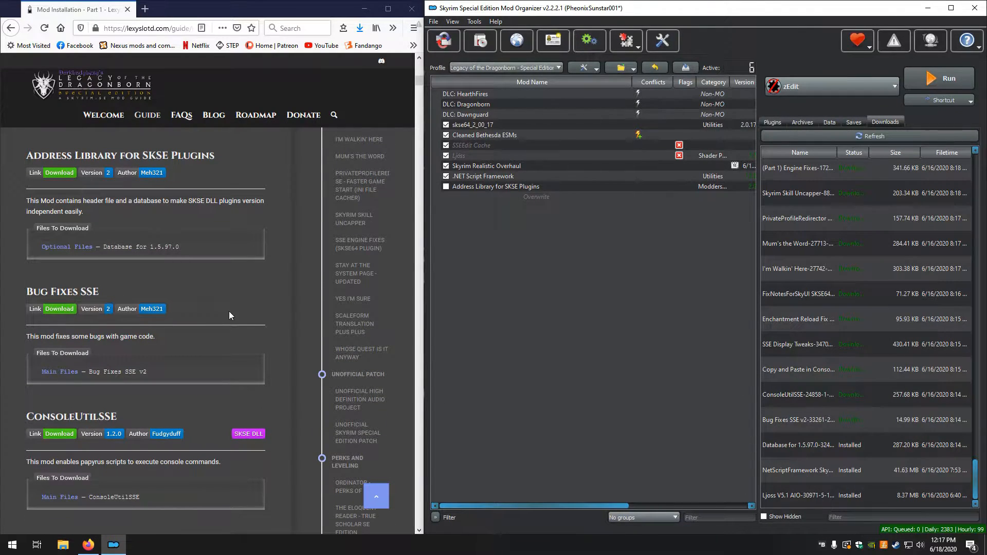
Install the Bug Fixes SSE v2 download through the manual installer as Bug Fixes SSE
double_click(810, 417)
click(720, 284)
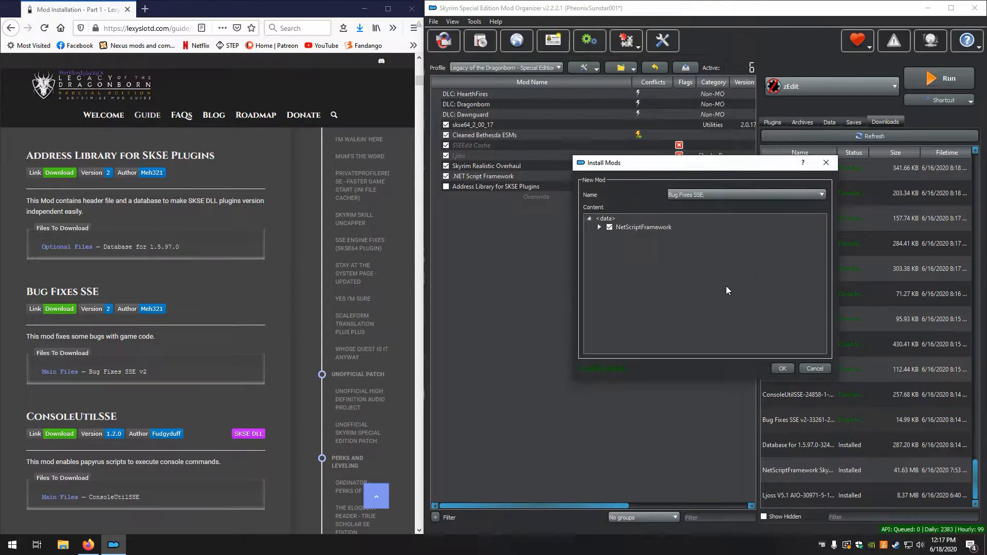
click(785, 366)
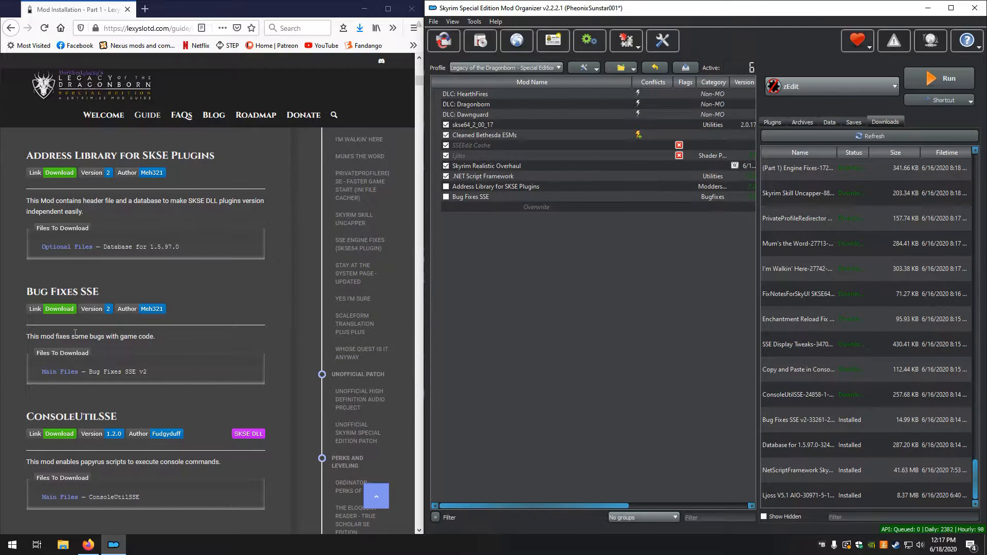
Install the ConsoleUtilSSE download through the manual installer, keeping its Scripts and SKSE folders
scroll(79, 340, down, 2)
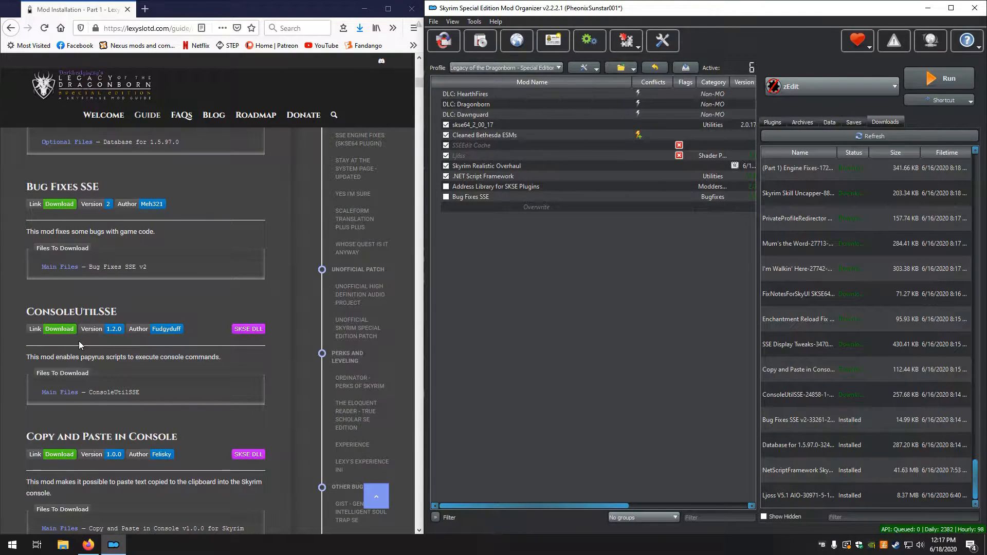
scroll(78, 341, down, 1)
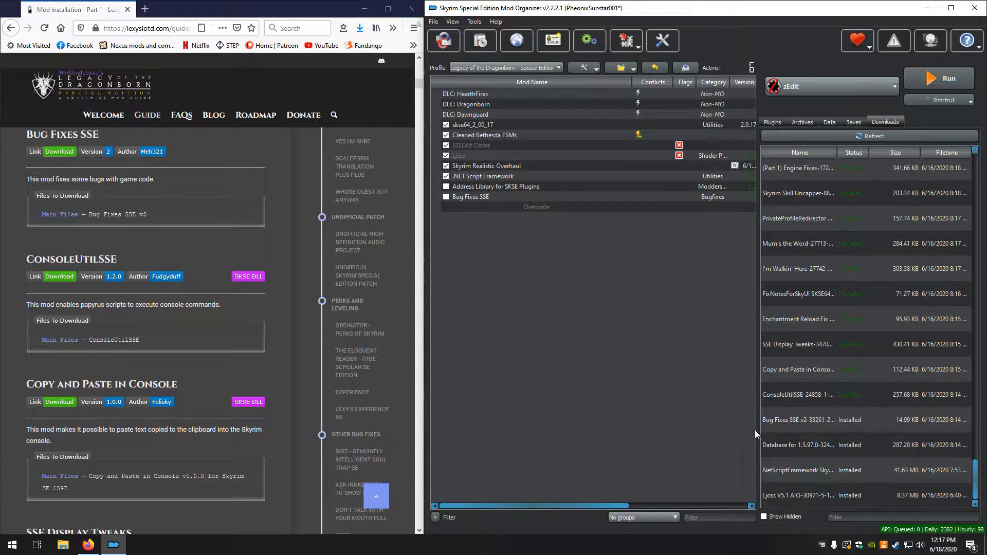
double_click(801, 390)
click(723, 287)
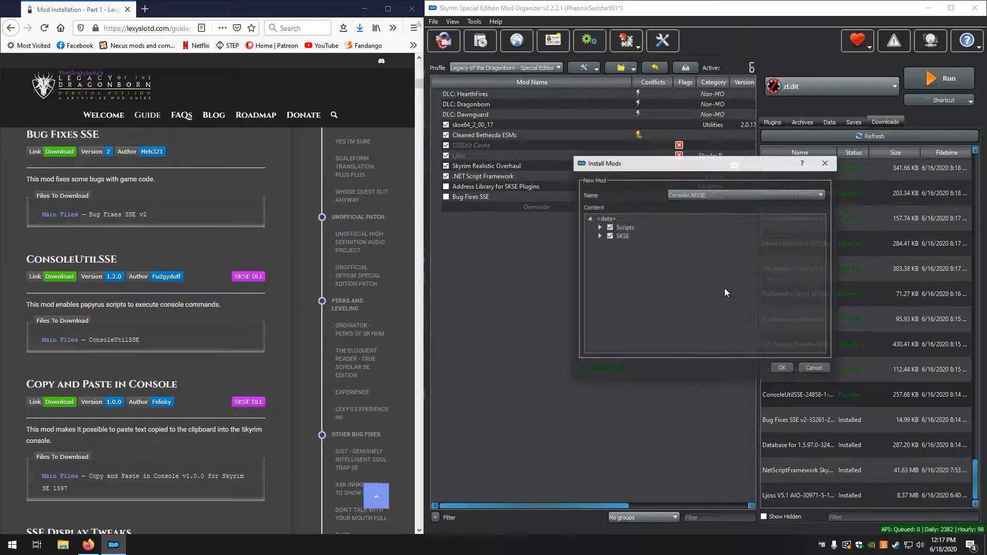
click(782, 368)
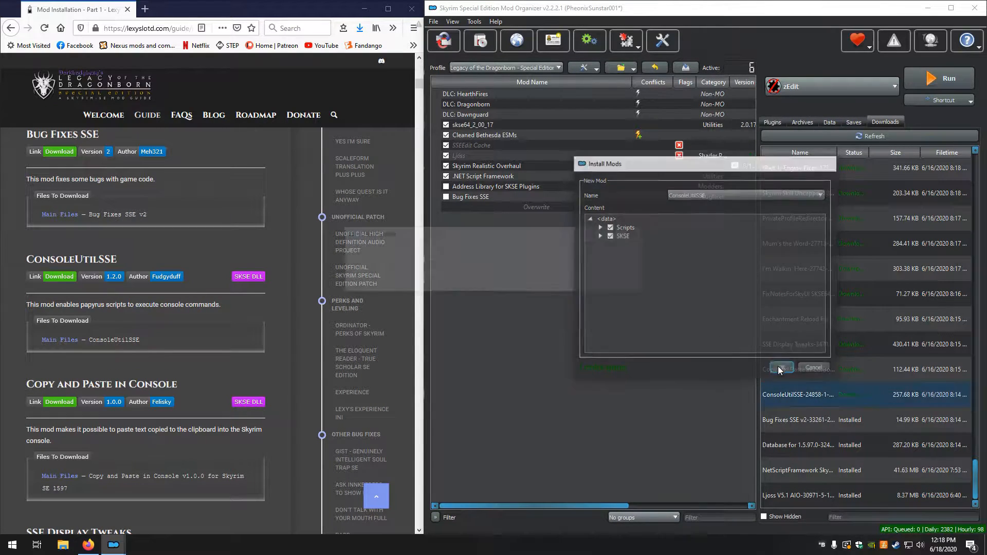
Install the Copy and Paste in Console download through the manual installer
scroll(221, 351, down, 3)
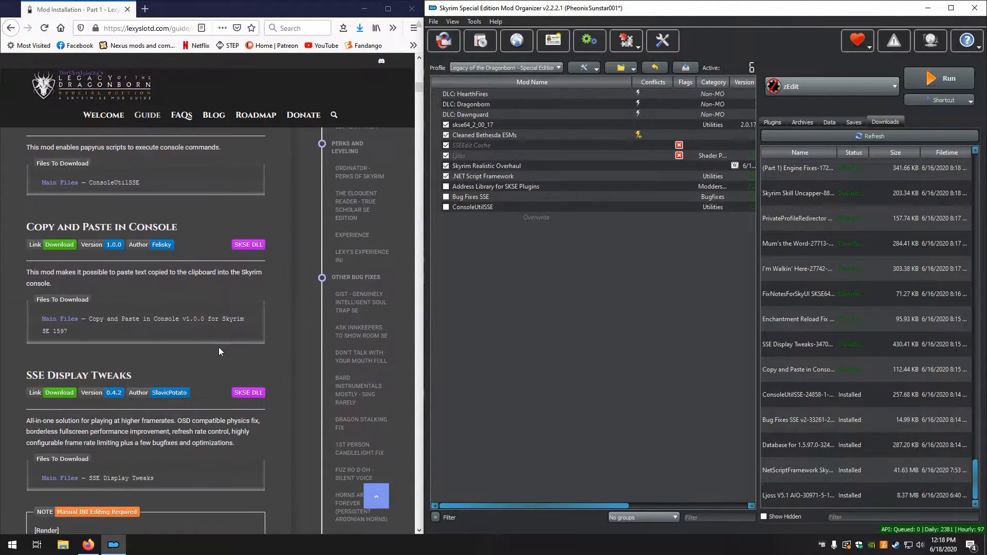
double_click(794, 365)
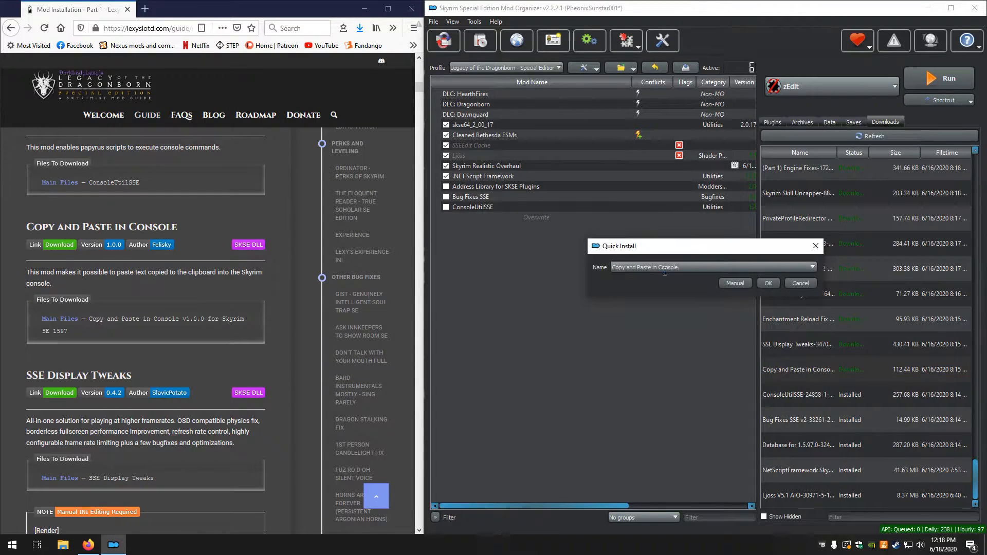
click(726, 283)
right_click(619, 229)
click(628, 232)
click(780, 369)
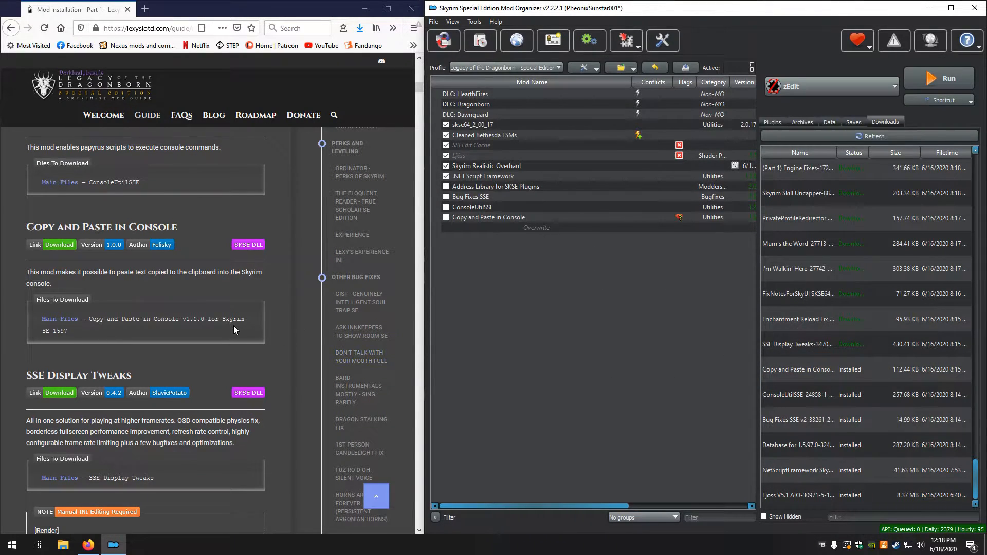
Install the SSE Display Tweaks download through the manual installer, keeping its SKSE folder
scroll(234, 325, down, 3)
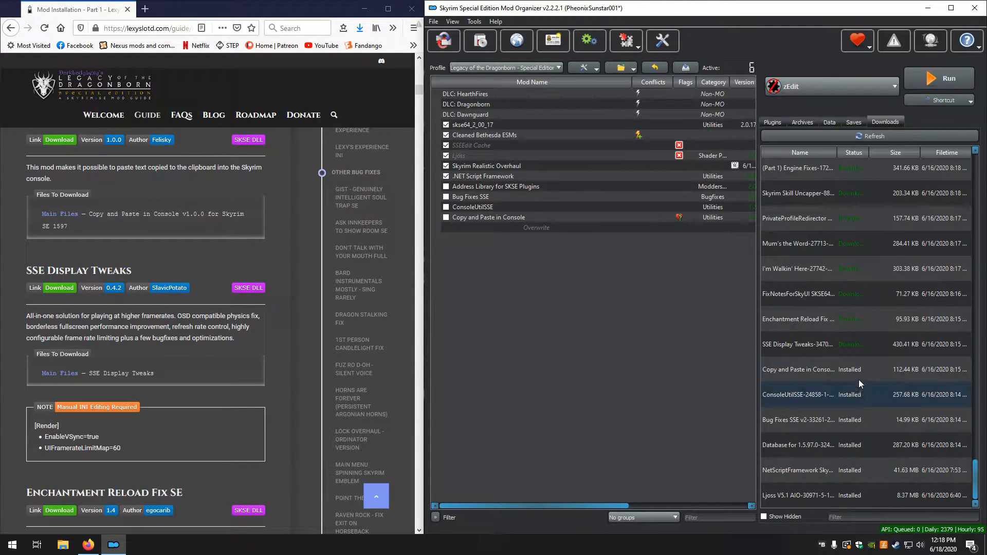
double_click(804, 343)
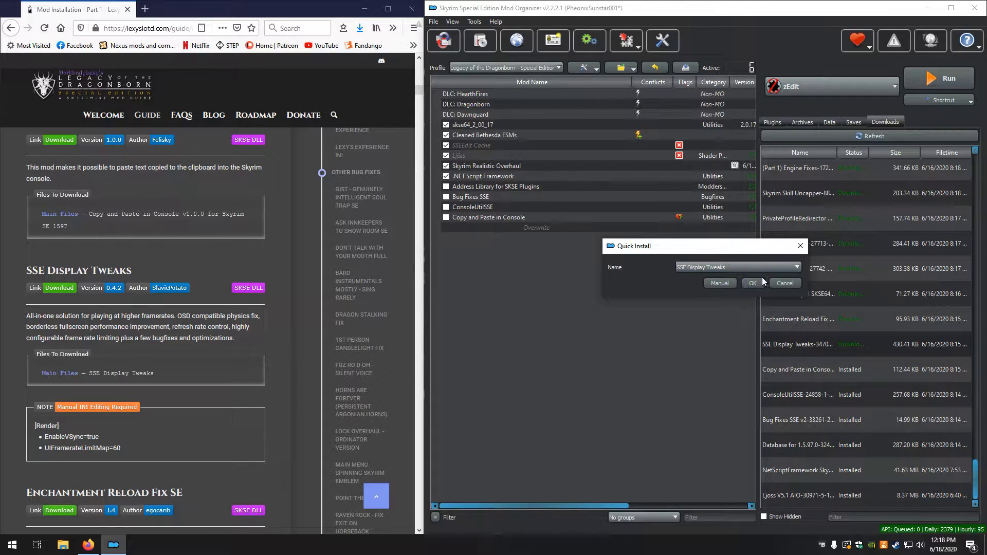
click(719, 284)
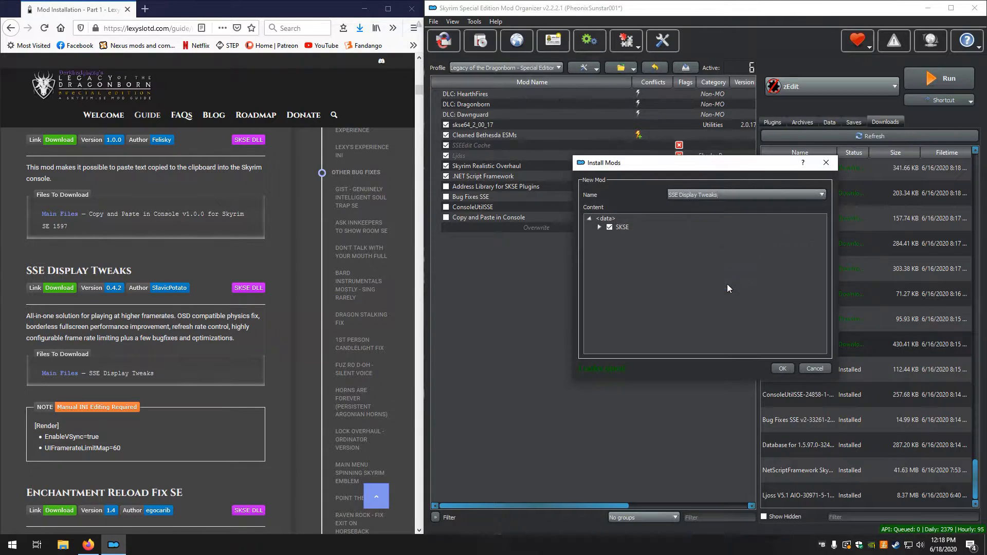
click(775, 368)
Open SSEDisplayTweaks.ini from the installed SSE Display Tweaks mod for the INI editing required by the guide
scroll(75, 423, down, 1)
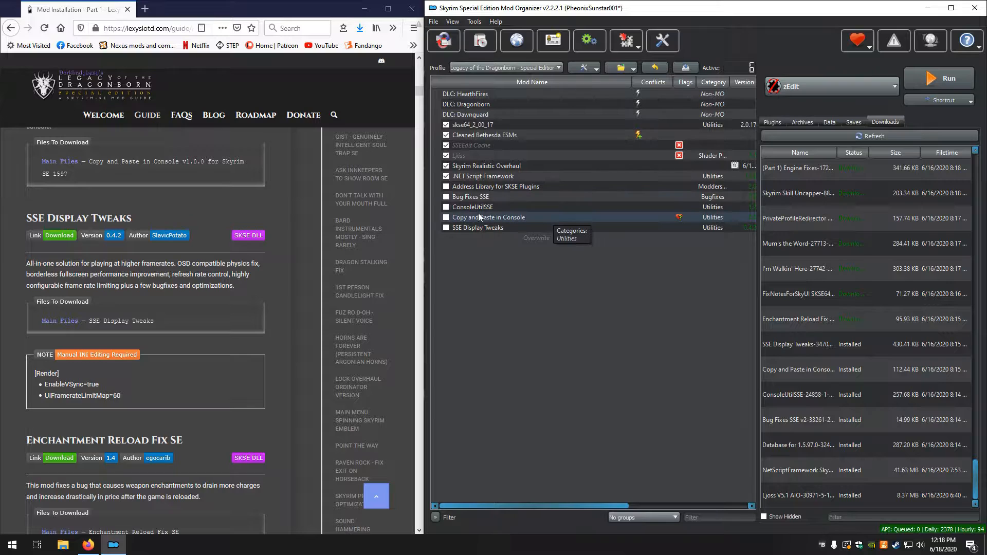
double_click(485, 229)
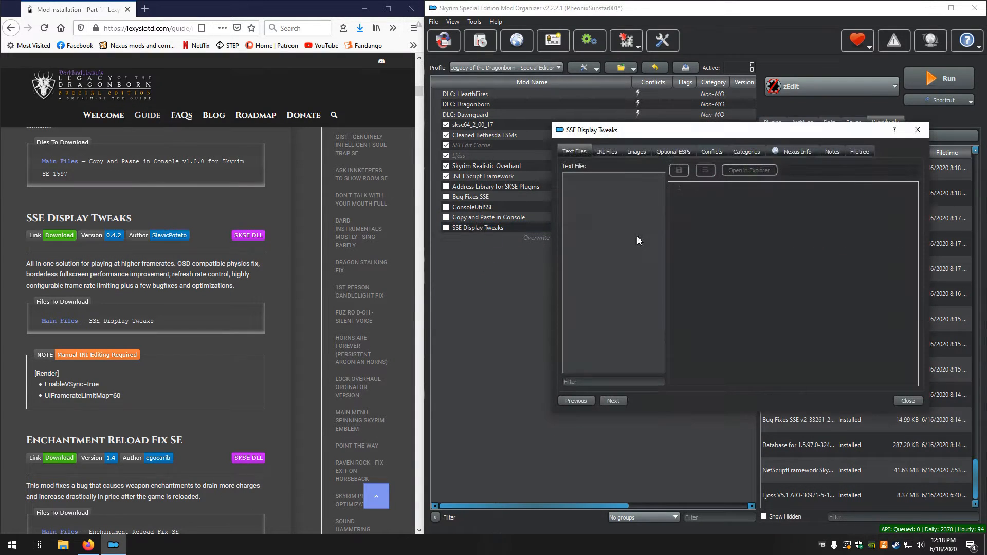
click(602, 153)
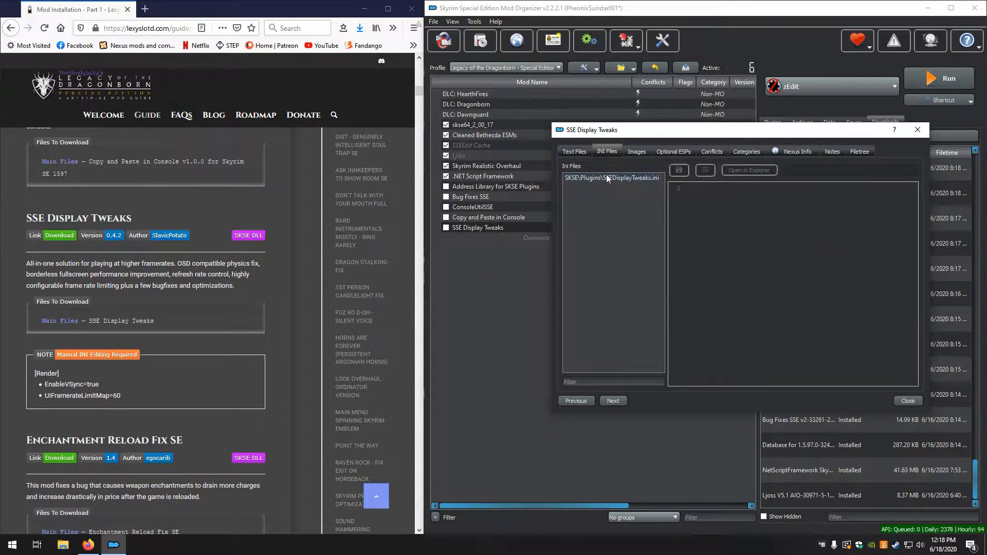
click(607, 176)
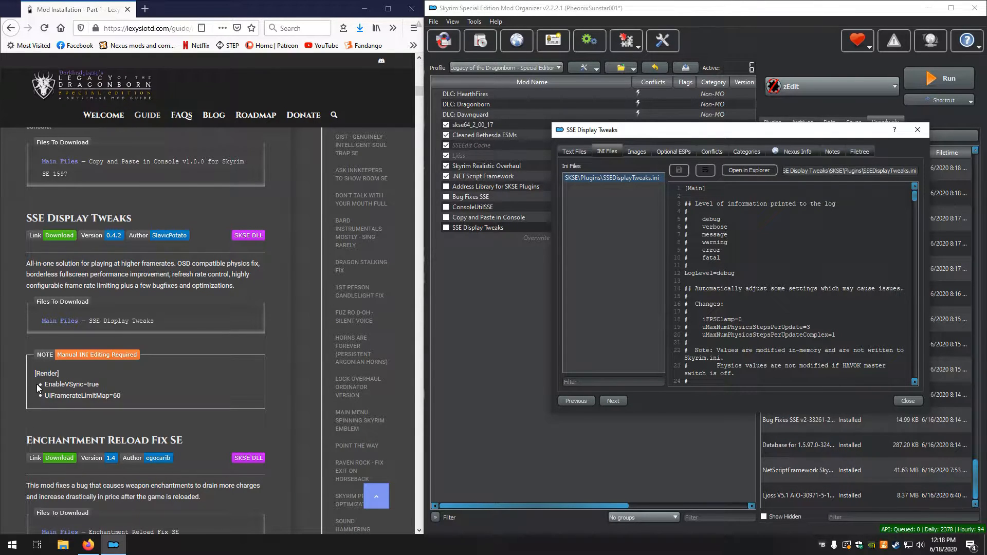
Check the EnableVSync setting in the Render section of SSEDisplayTweaks.ini against the guide's note
scroll(752, 308, down, 4)
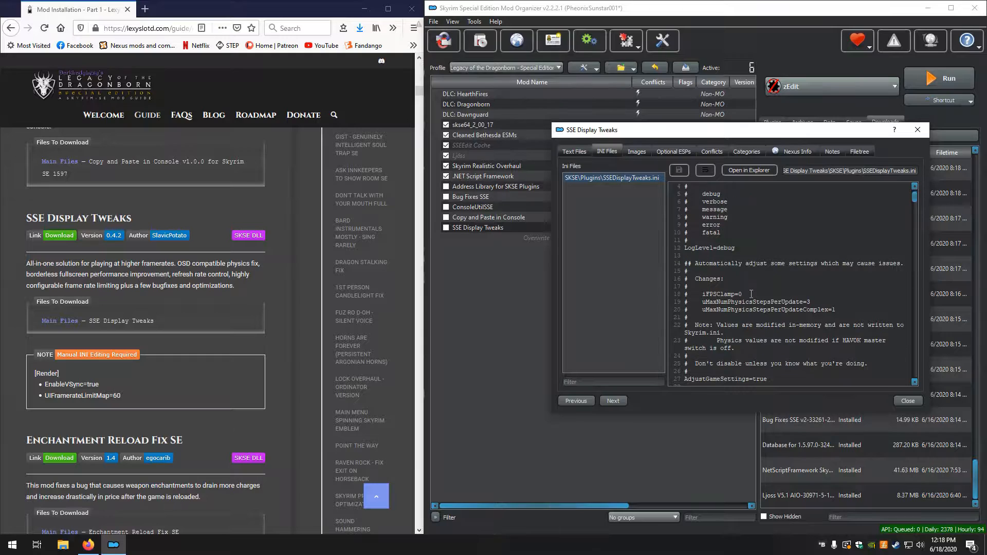
scroll(753, 316, down, 4)
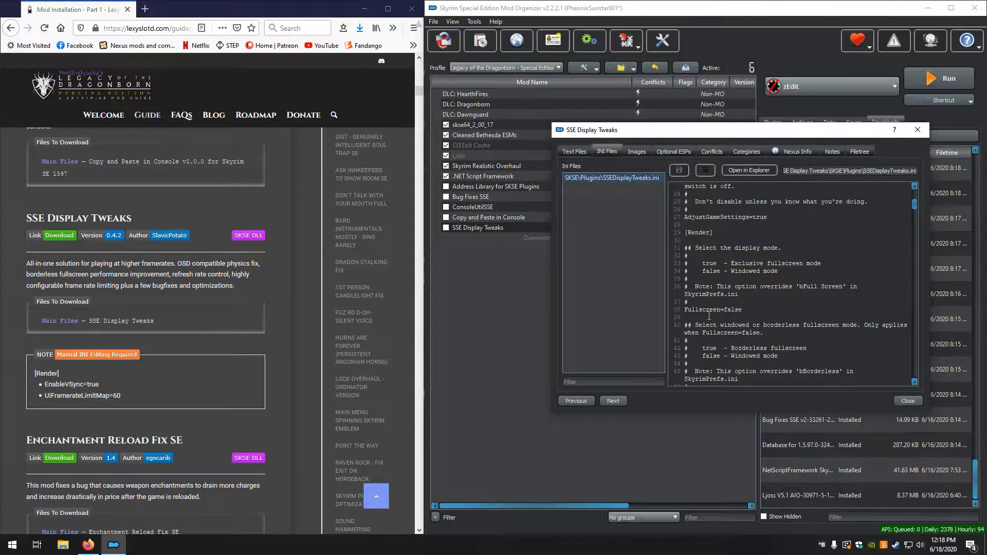
scroll(709, 316, down, 1)
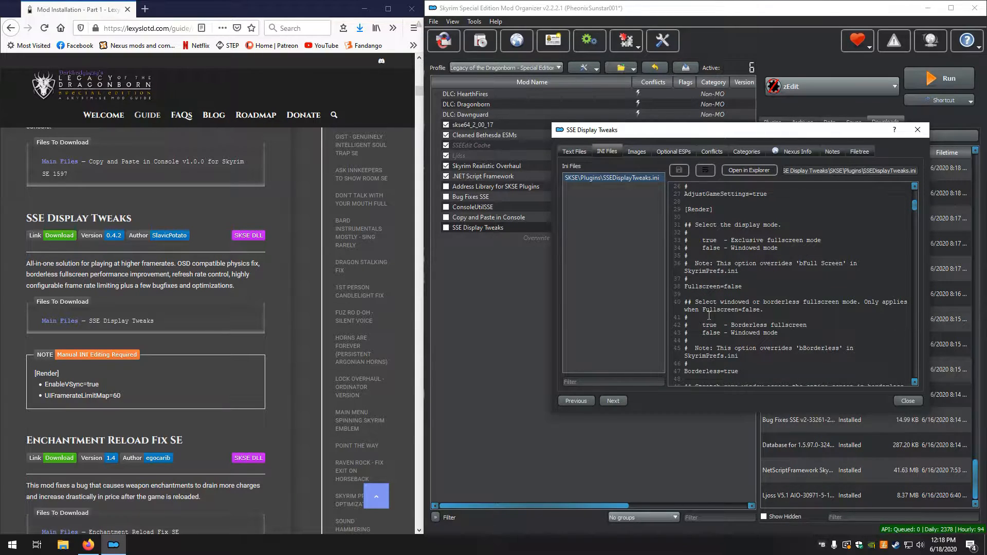
scroll(709, 316, down, 1)
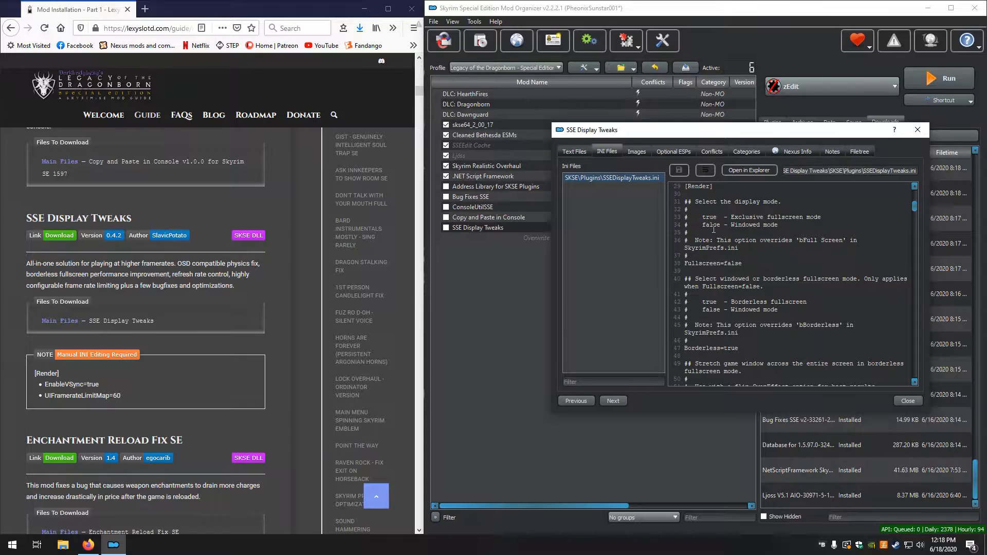
scroll(725, 309, down, 2)
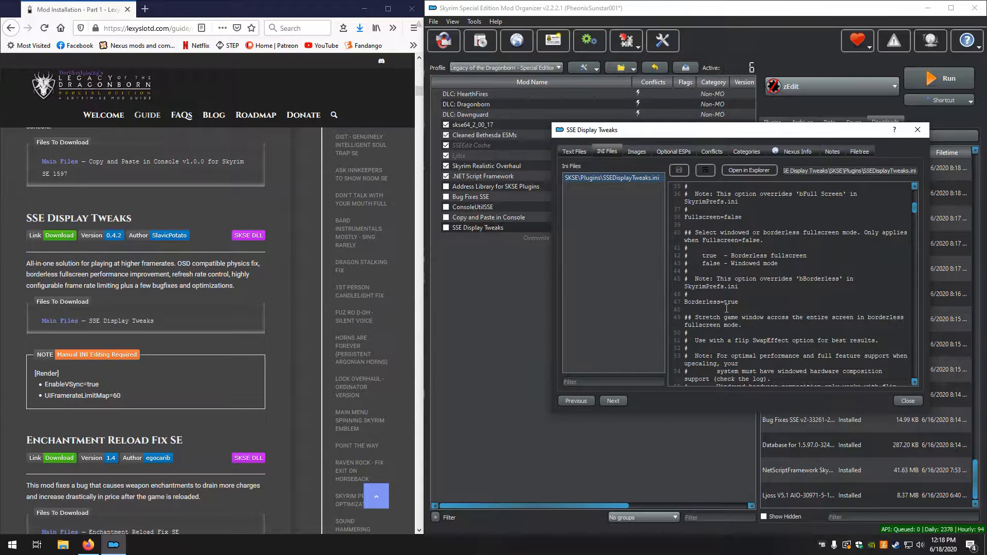
scroll(726, 308, down, 6)
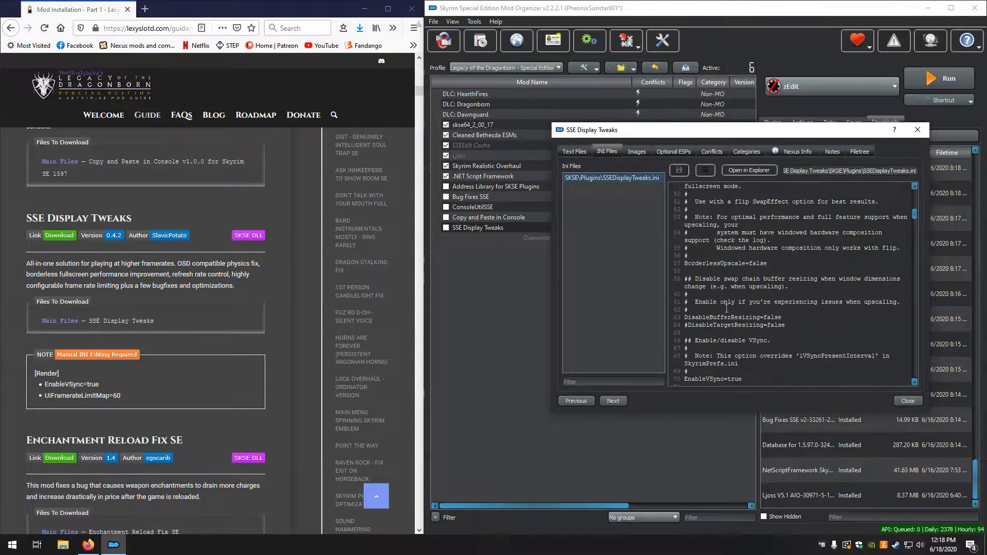
scroll(691, 352, down, 2)
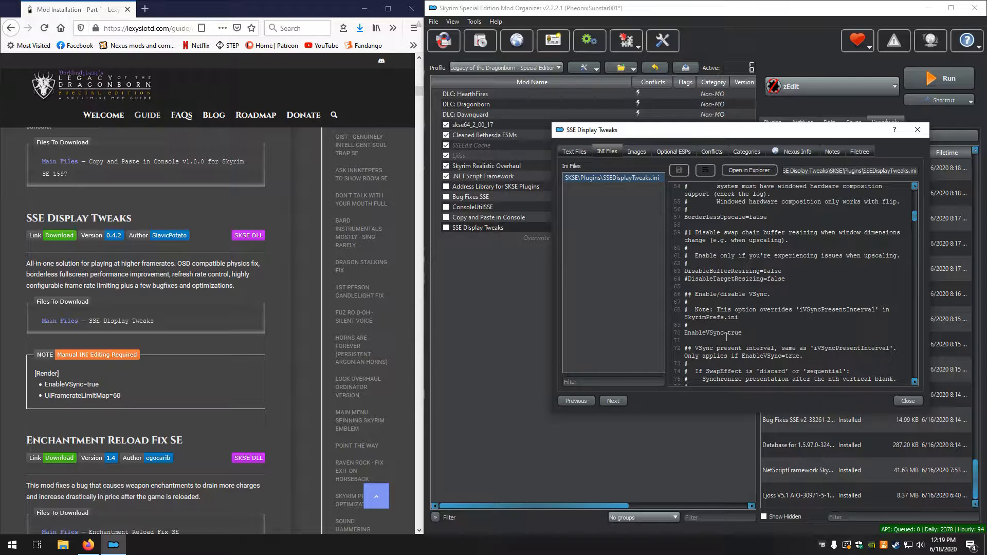
Set UIFramerateLimitMap to 60 in the Render section of SSEDisplayTweaks.ini
scroll(726, 337, down, 4)
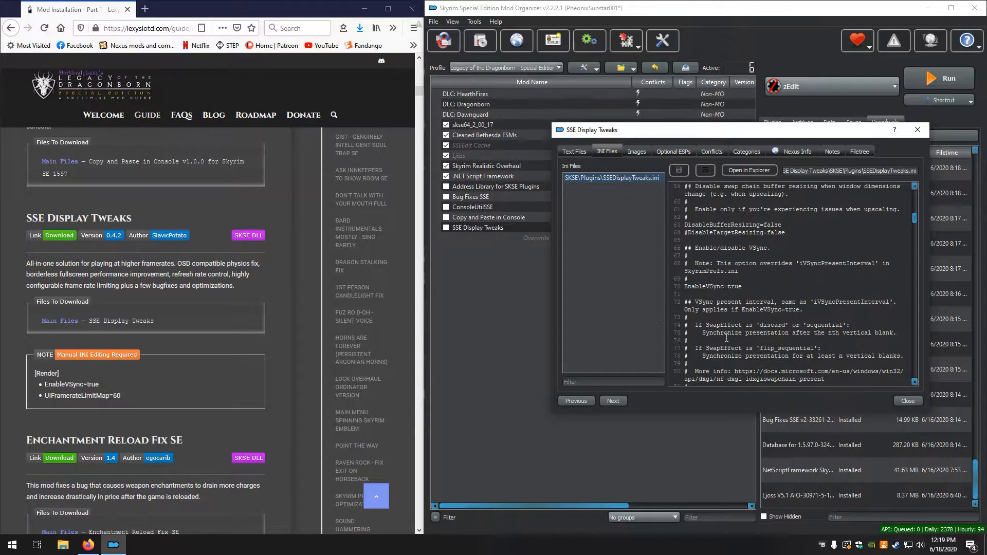
scroll(726, 338, down, 4)
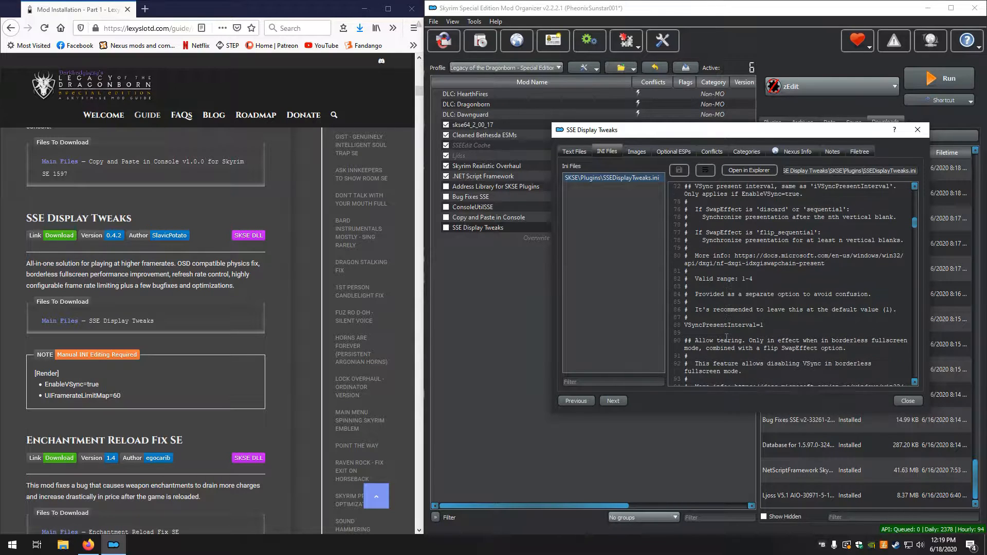
scroll(726, 338, down, 3)
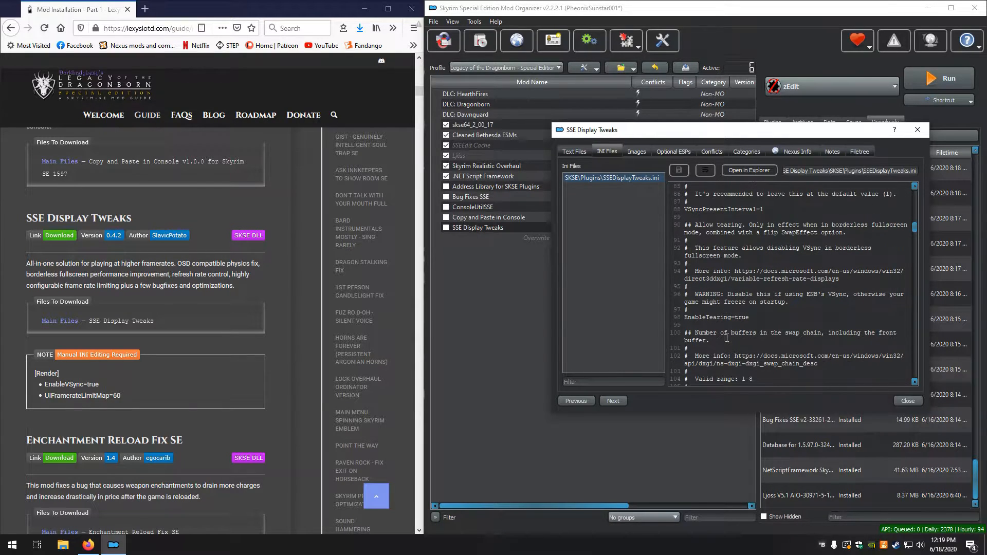
scroll(726, 338, down, 5)
scroll(726, 338, down, 4)
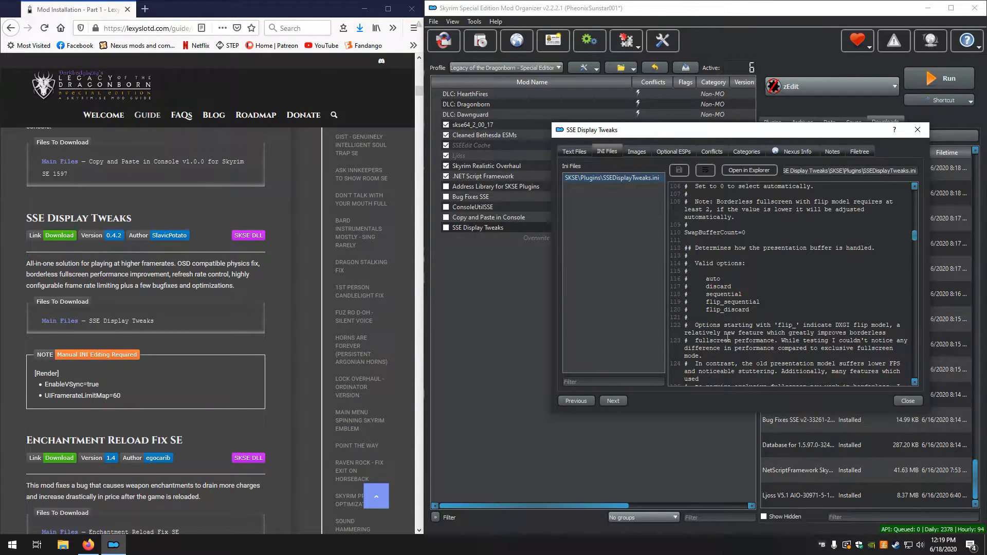
scroll(728, 338, down, 1)
scroll(727, 338, down, 6)
scroll(727, 338, down, 3)
scroll(728, 338, down, 6)
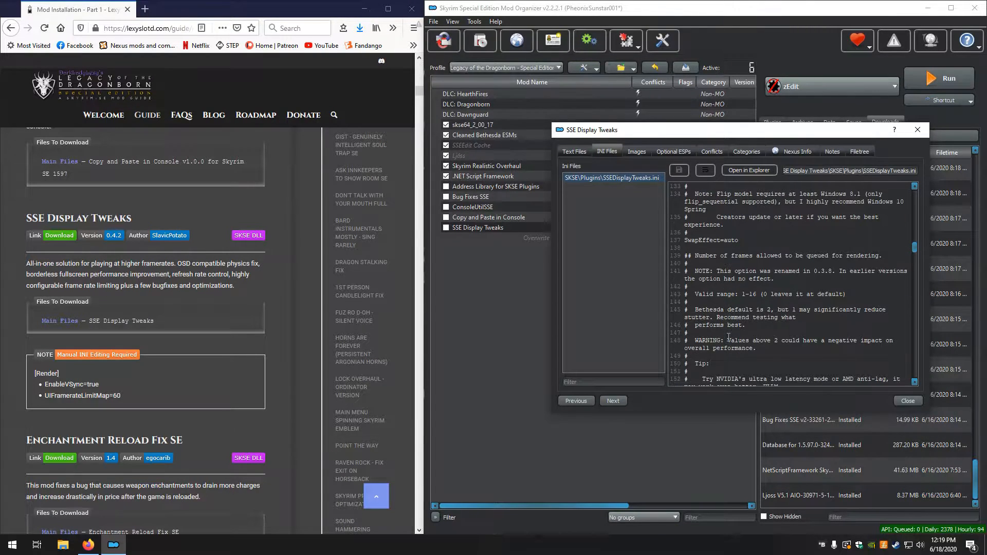
scroll(728, 337, down, 3)
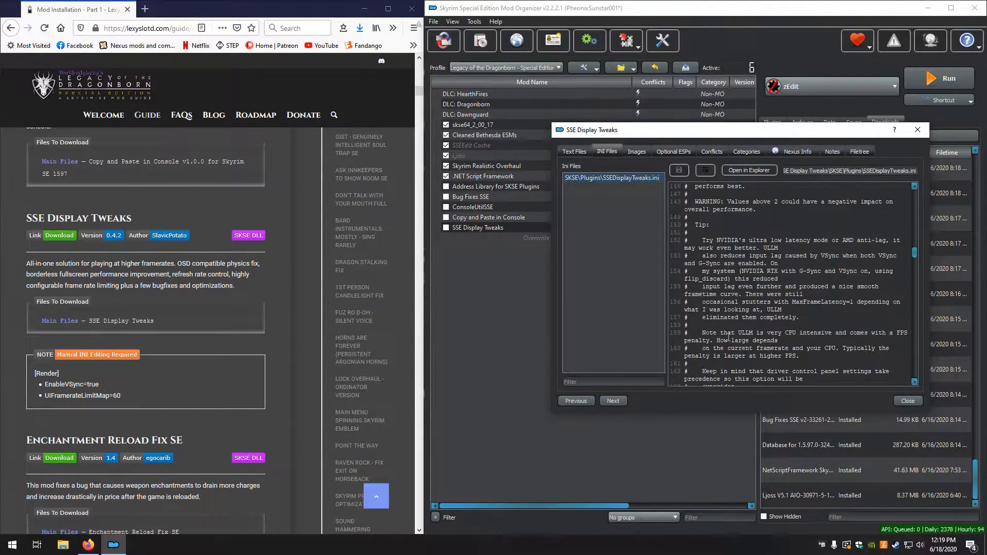
scroll(728, 338, down, 6)
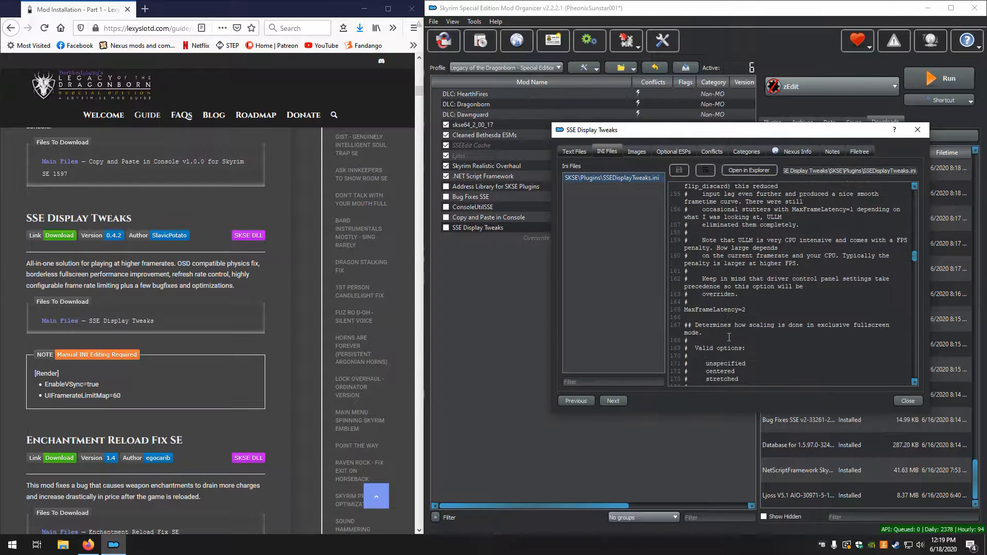
scroll(728, 338, down, 1)
scroll(728, 337, down, 6)
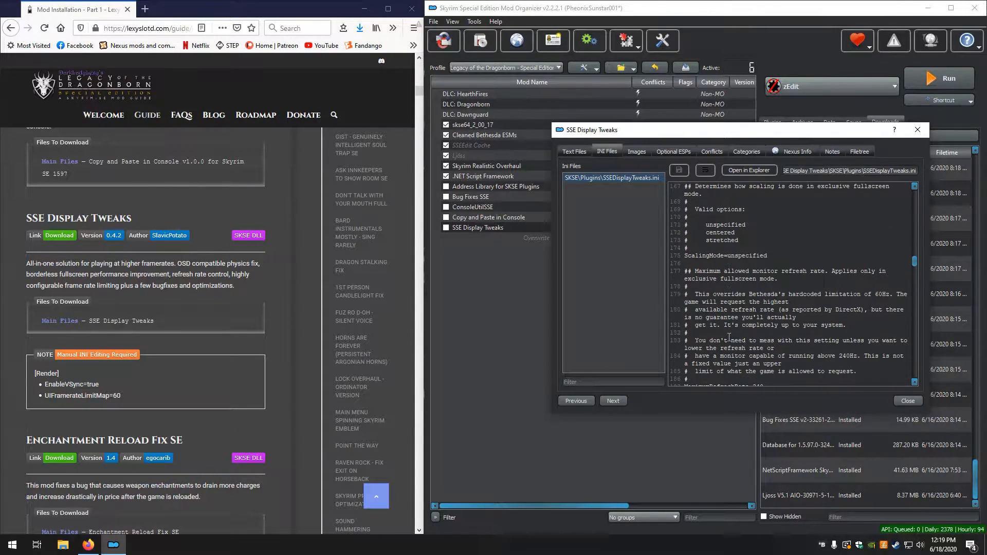
scroll(729, 337, down, 5)
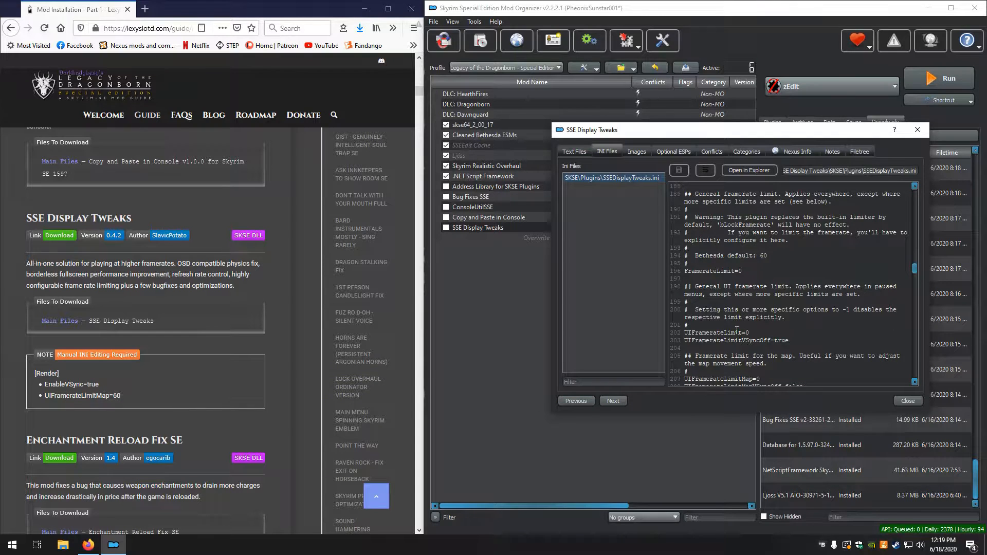
scroll(738, 341, down, 2)
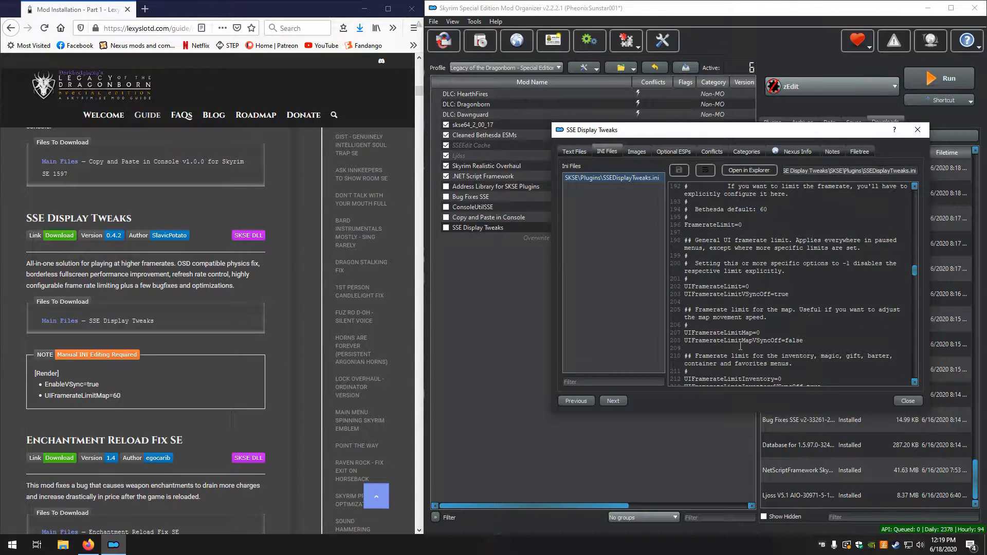
click(769, 334)
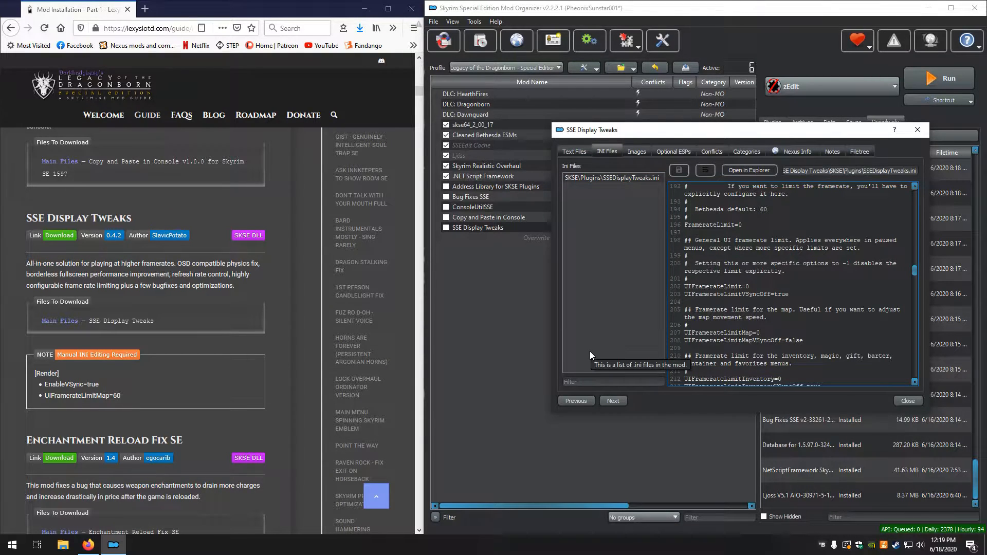
key(BackSpace)
text(60)
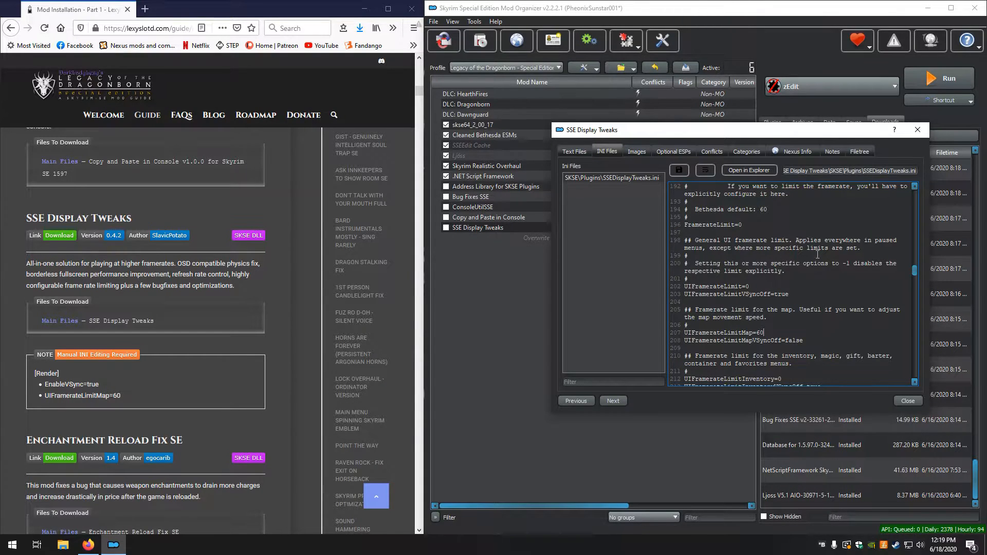
Save the edited SSEDisplayTweaks.ini and close the SSE Display Tweaks mod information
click(678, 170)
click(915, 135)
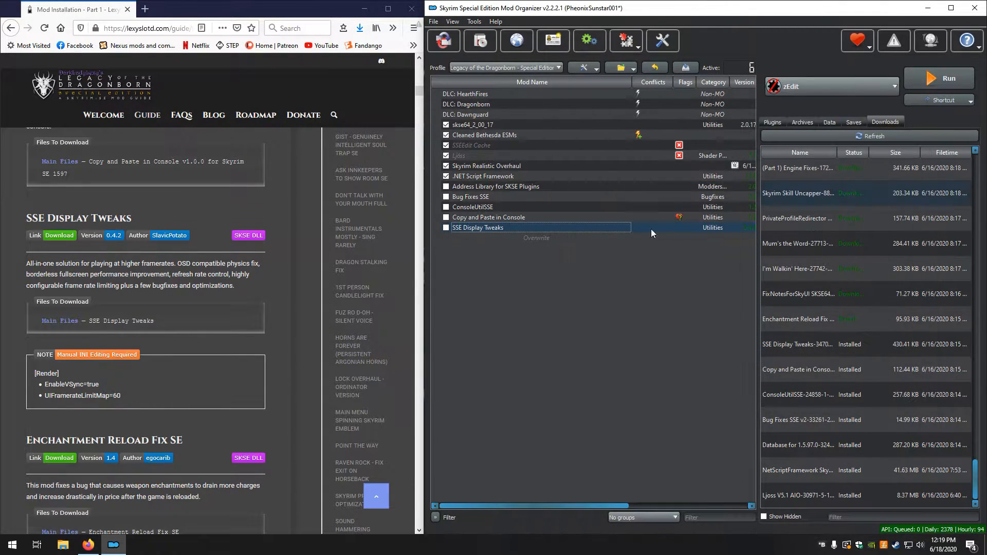
Install the Enchantment Reload Fix SE download through the manual installer, keeping its SKSE folder
scroll(154, 326, down, 3)
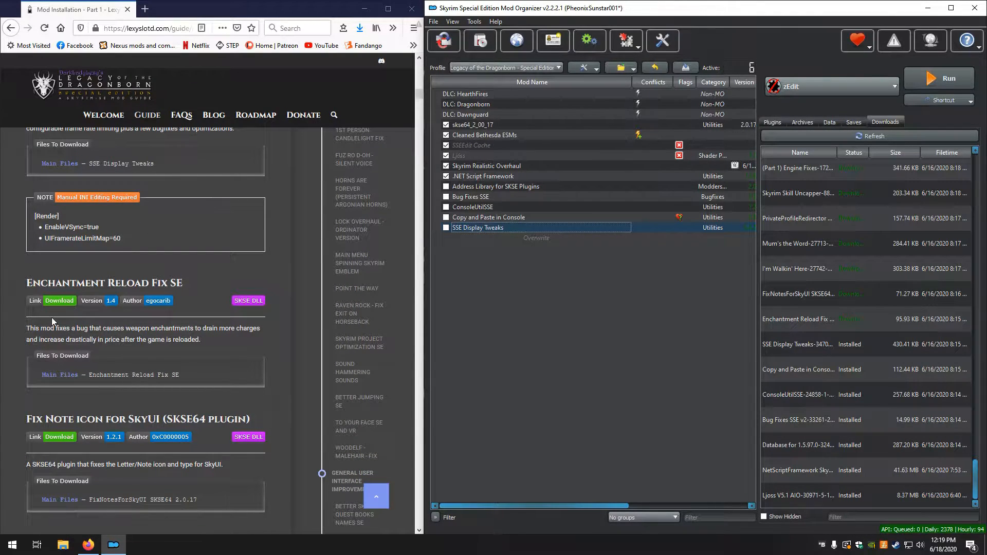
double_click(823, 318)
click(718, 283)
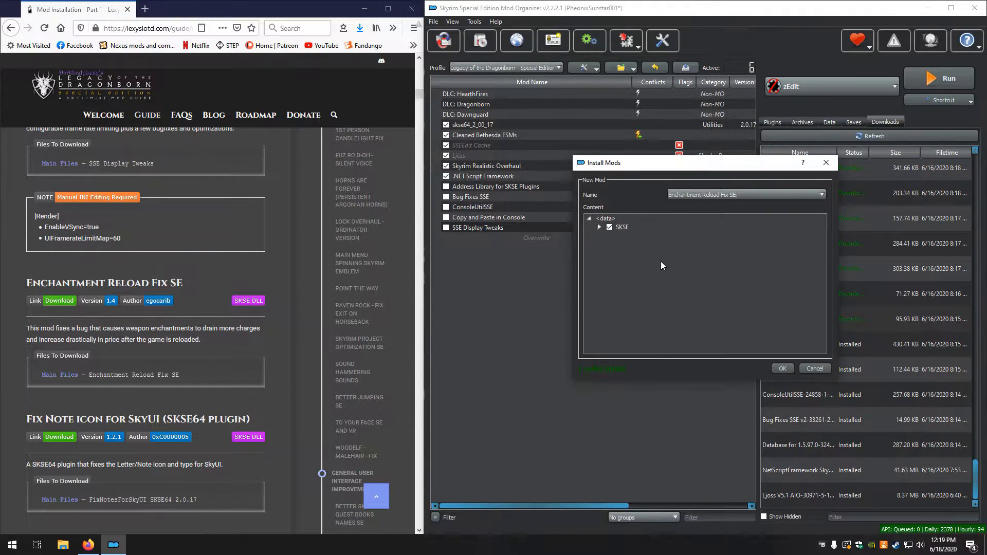
click(776, 368)
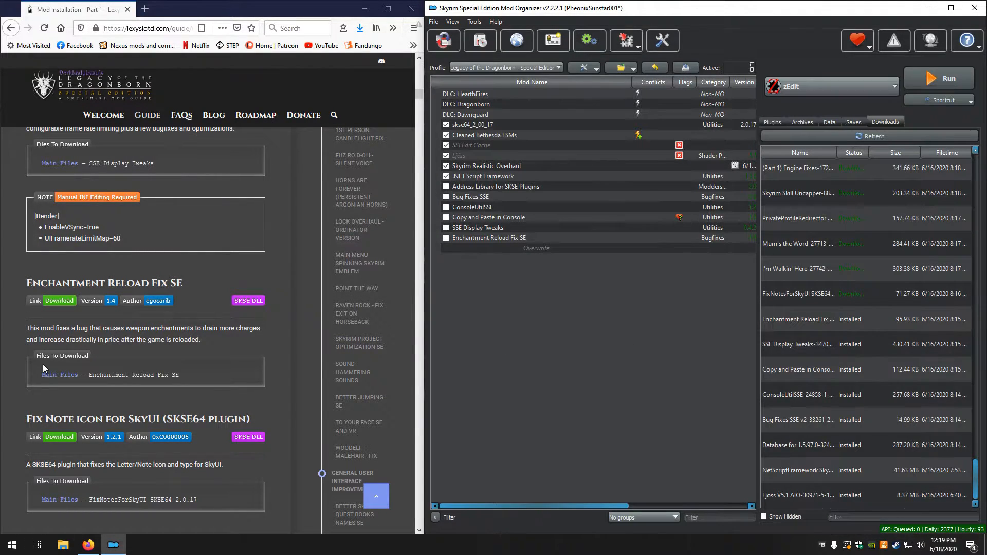
Install the FixNotesForSkyUI SKSE64 download manually, making its Data folder the data directory so SKSE sits at the top level
scroll(41, 365, down, 1)
scroll(41, 365, down, 3)
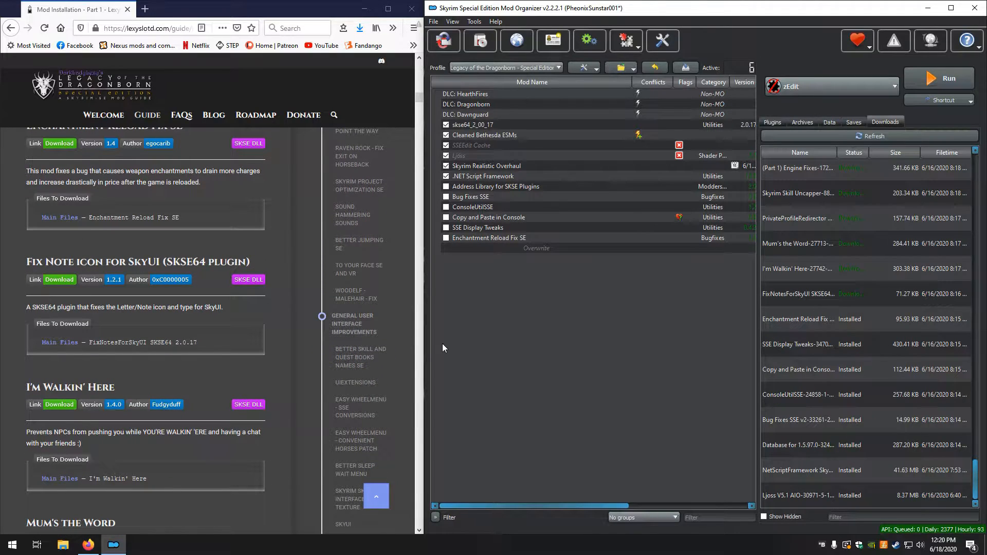
double_click(788, 294)
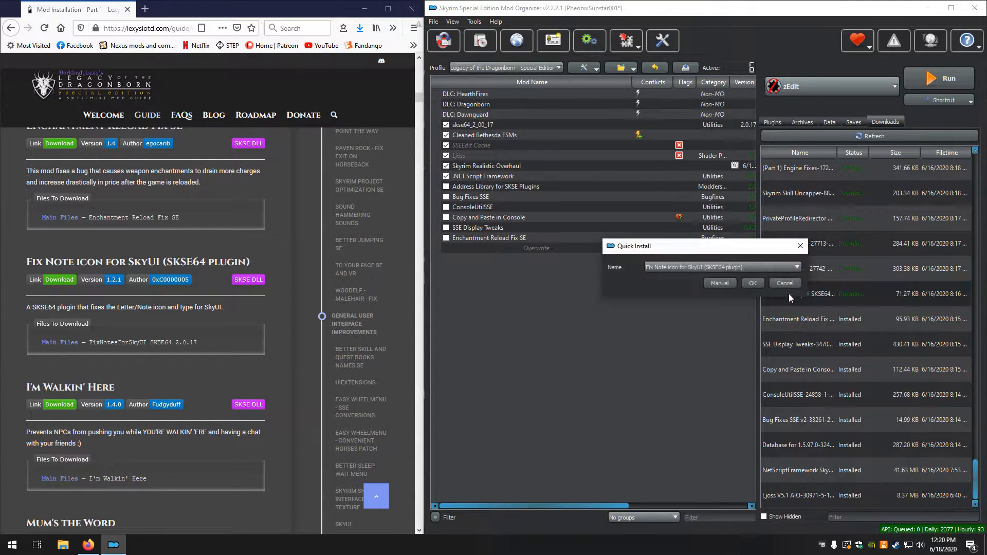
click(714, 284)
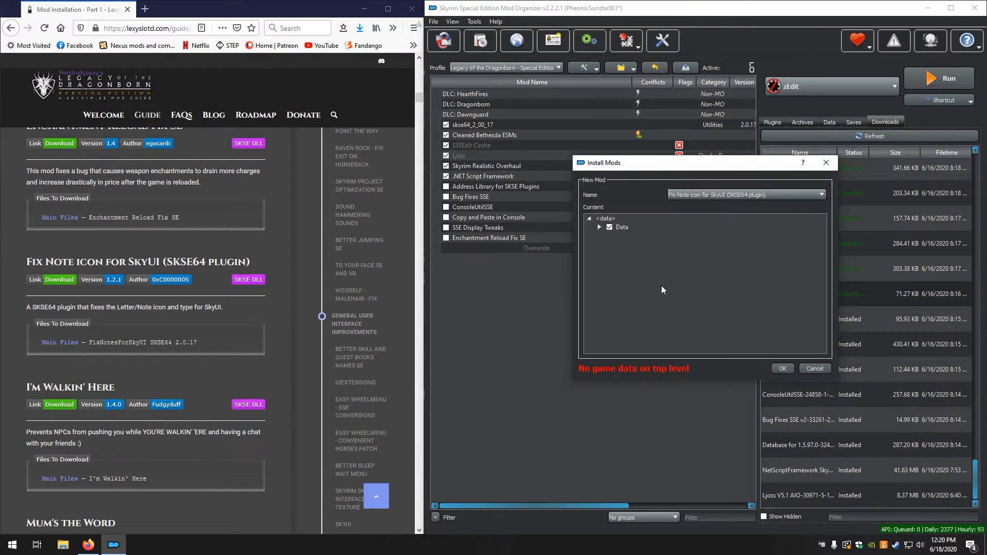
right_click(625, 230)
click(649, 235)
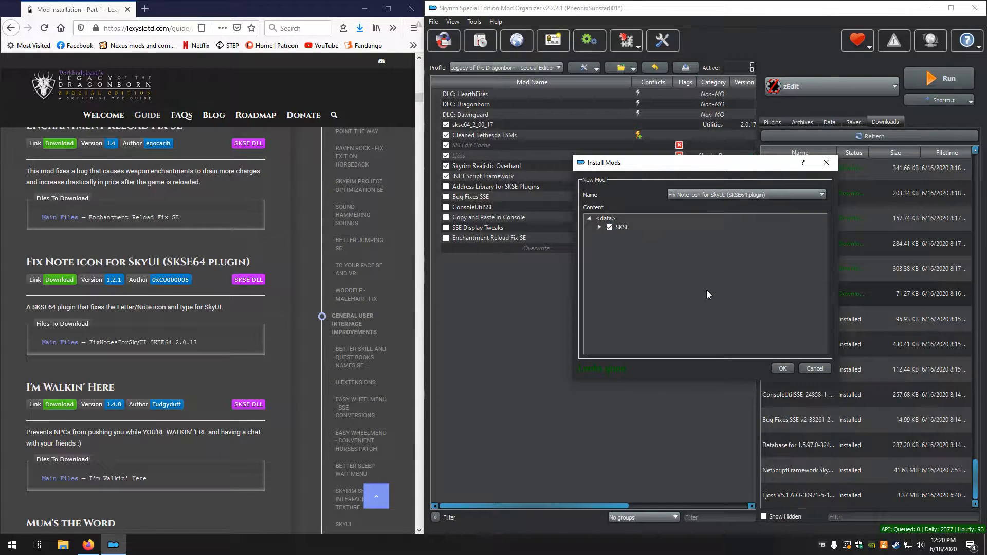
click(788, 369)
Install the I'm Walkin' Here download through the manual installer, keeping its SKSE folder
scroll(192, 380, down, 3)
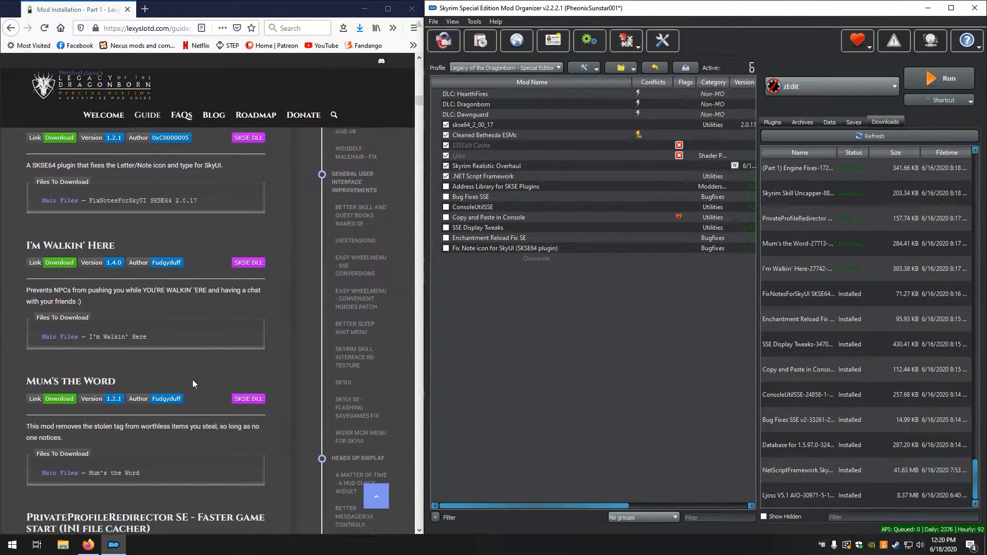
double_click(793, 268)
click(714, 281)
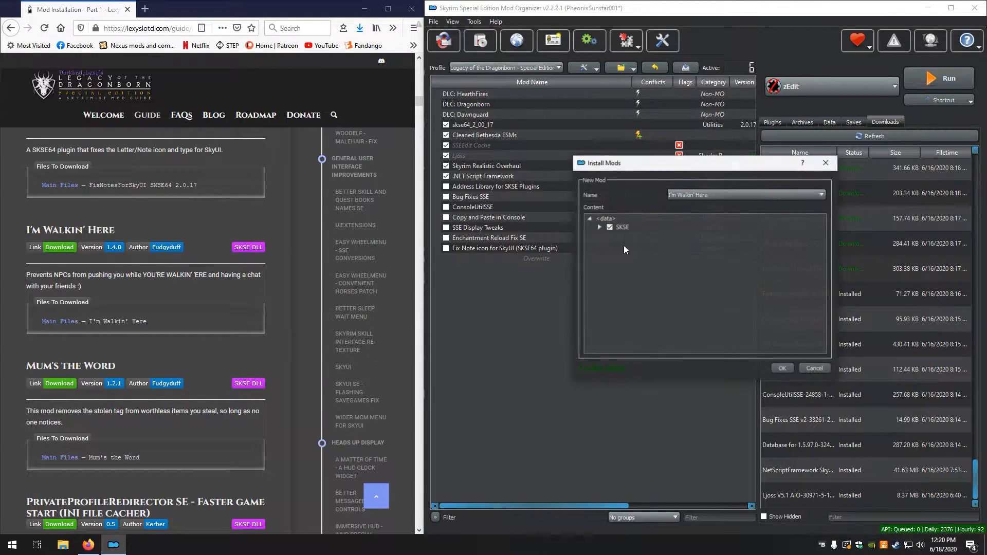
click(776, 368)
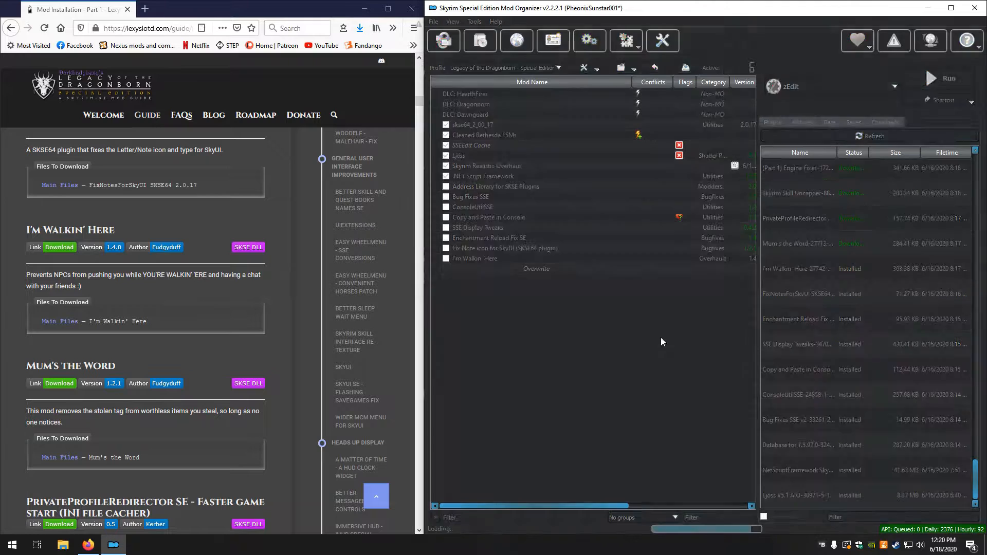
Install the Mum's the Word download through the manual installer, keeping its SKSE folder
scroll(160, 323, down, 3)
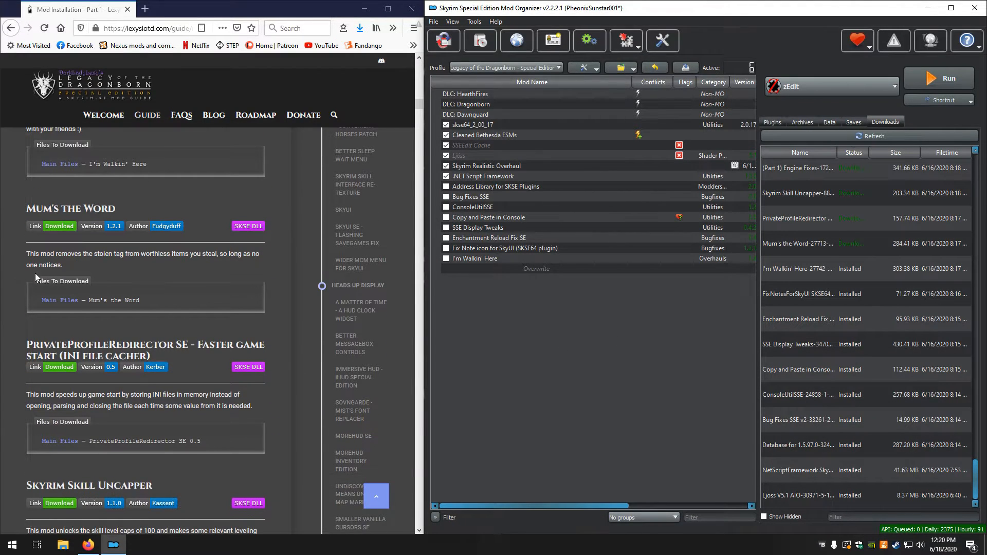
double_click(796, 239)
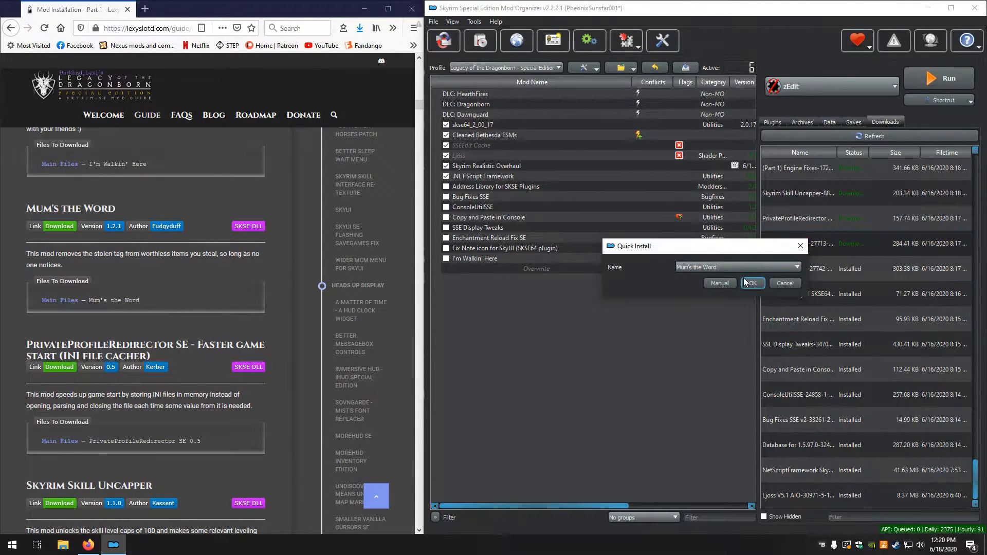
click(719, 284)
click(781, 368)
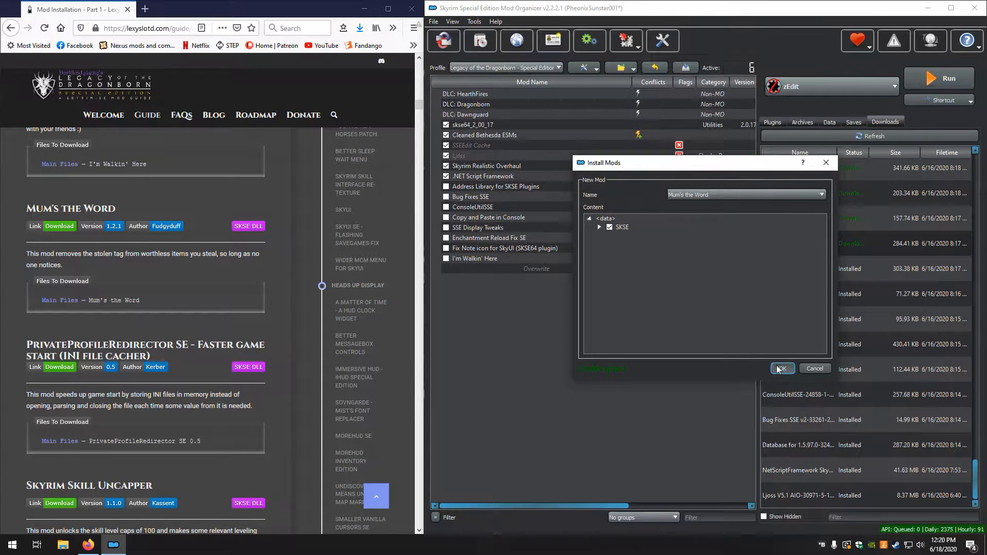
Install the PrivateProfileRedirector SE download through the manual installer, making its top-level folder the data directory
scroll(162, 355, down, 2)
scroll(160, 352, down, 2)
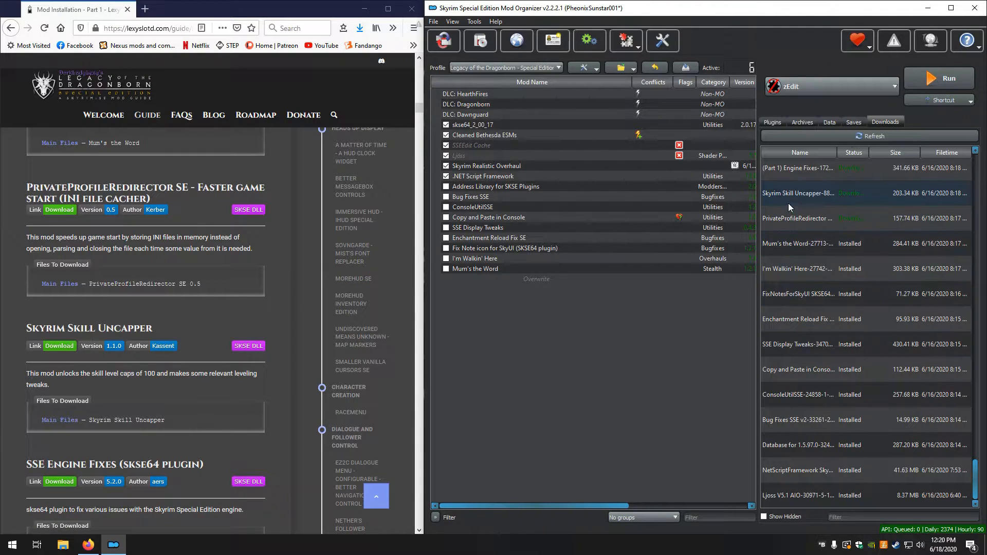
double_click(804, 217)
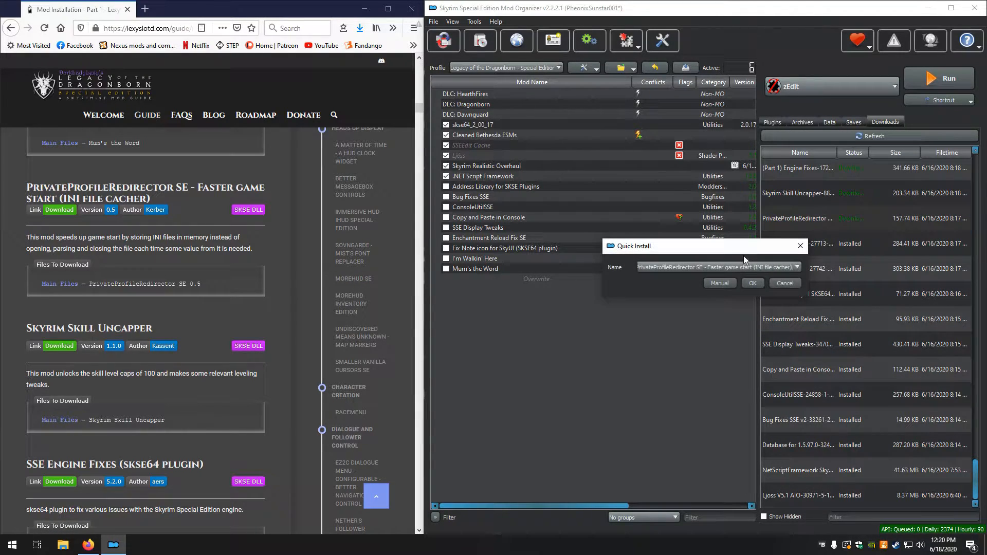
click(714, 282)
right_click(620, 227)
click(638, 235)
click(781, 369)
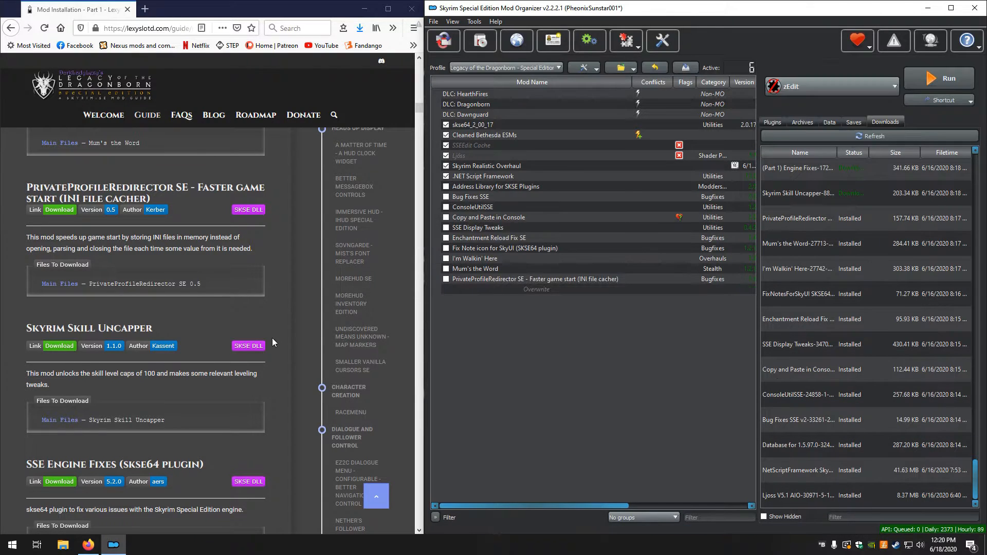
Install the Skyrim Skill Uncapper download through the manual installer, making its top-level folder the data directory
double_click(791, 193)
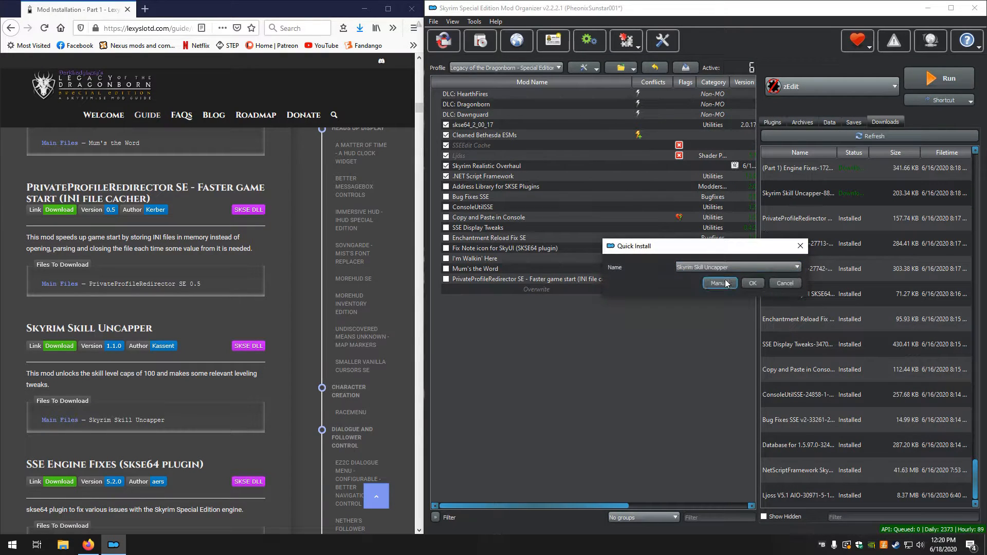
right_click(630, 227)
click(655, 232)
click(782, 368)
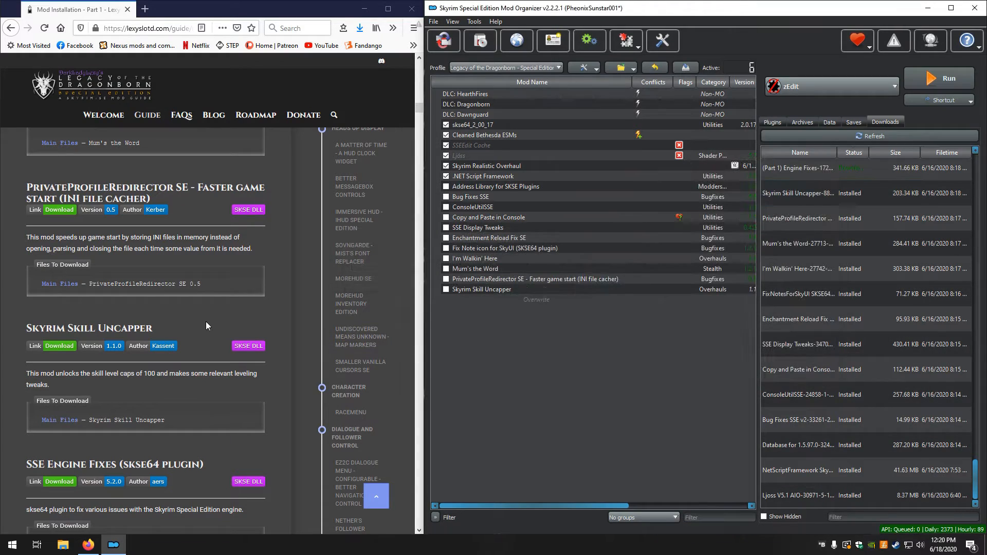
Install the (Part 1) Engine Fixes download manually as SSE Engine Fixes (skse64 plugin), keeping its SKSE folder
scroll(206, 321, down, 5)
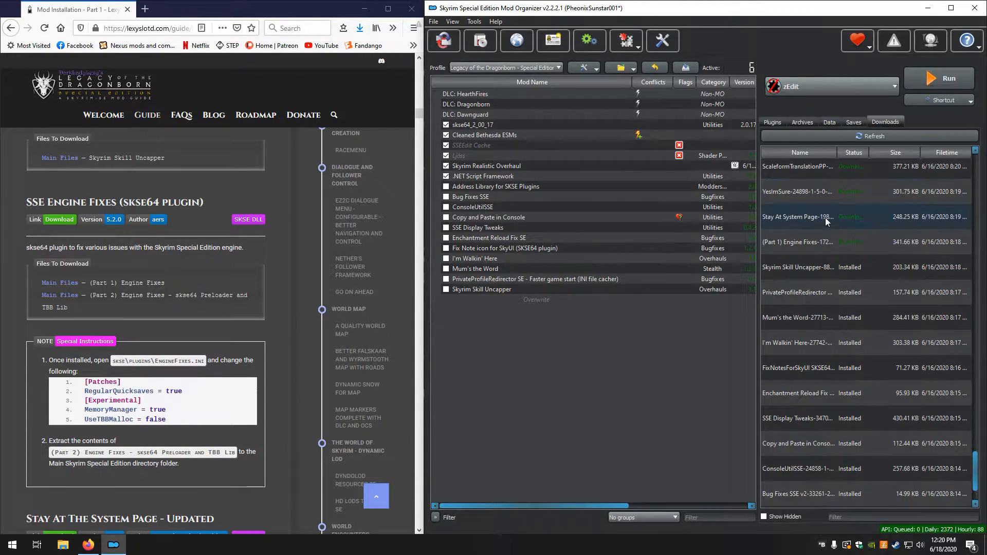
double_click(805, 245)
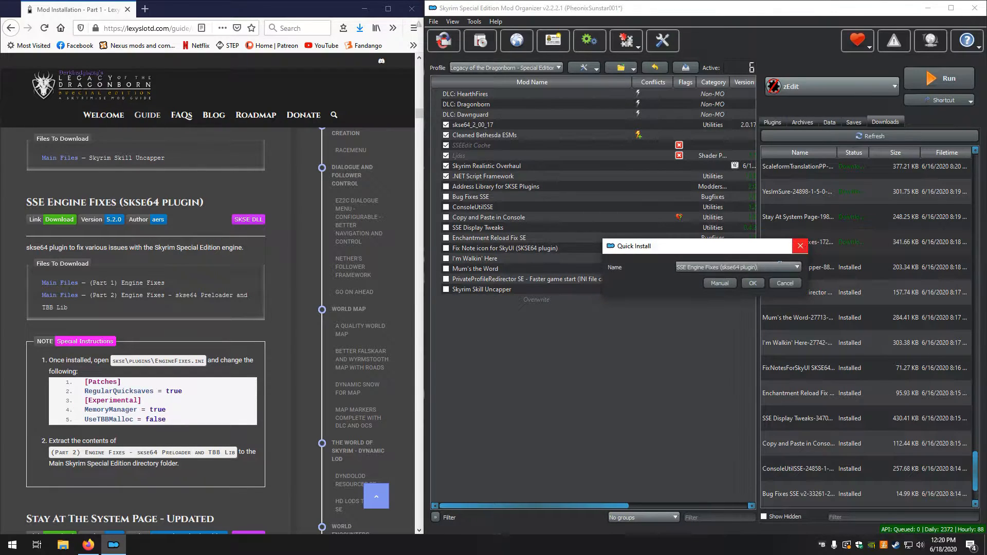
click(718, 283)
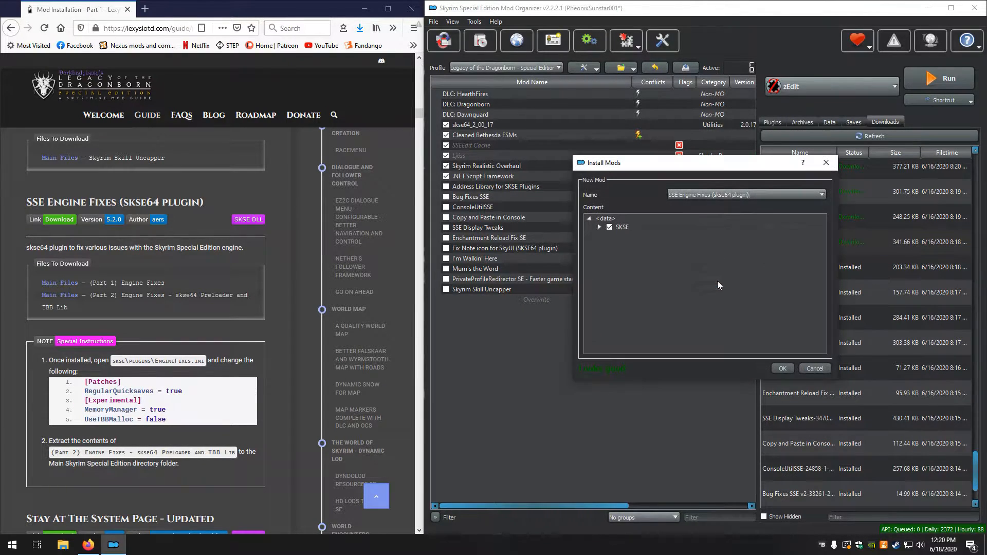
click(789, 368)
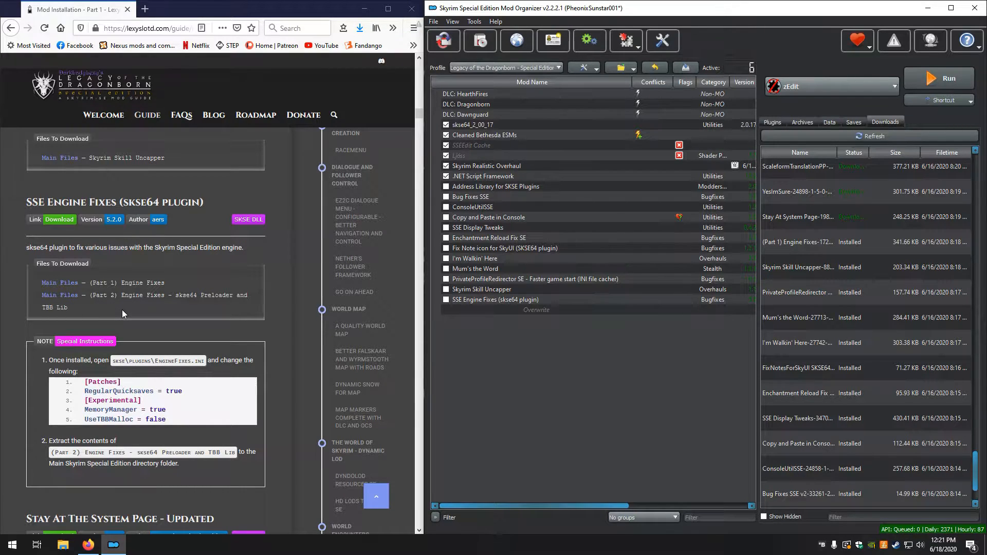
In File Explorer, extract the (Part 2) Engine Fixes archive in Manual Downloads to its own folder and open that folder
scroll(119, 300, down, 2)
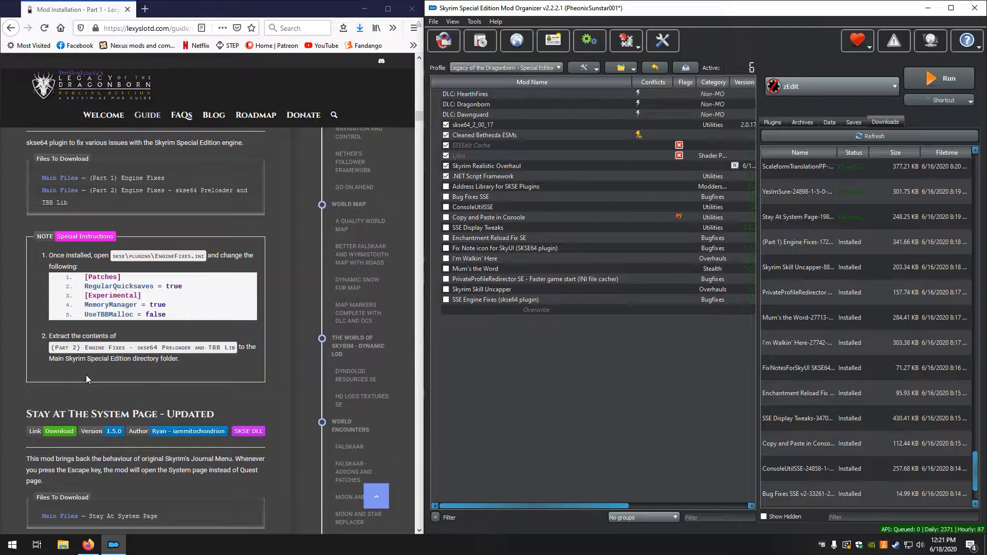
click(62, 544)
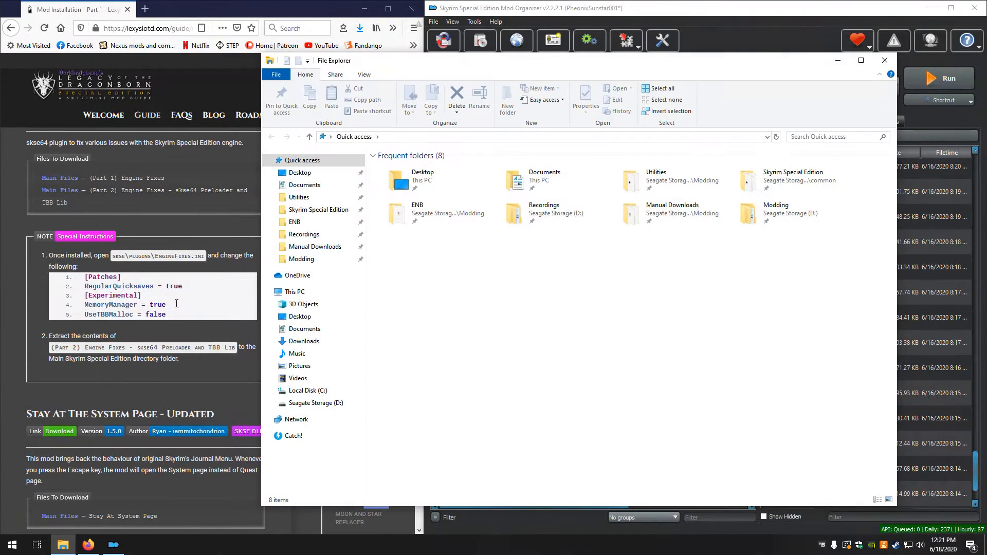
click(305, 248)
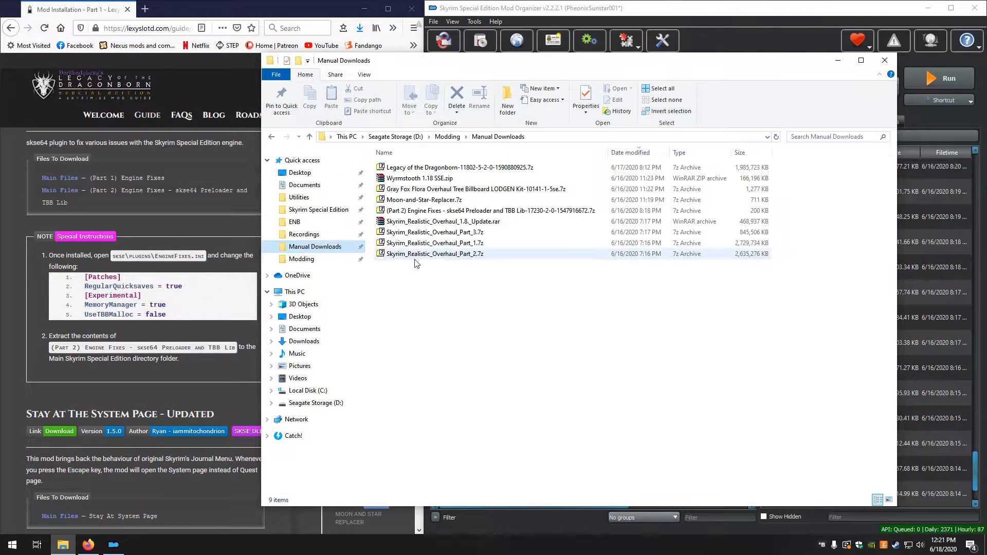
right_click(422, 212)
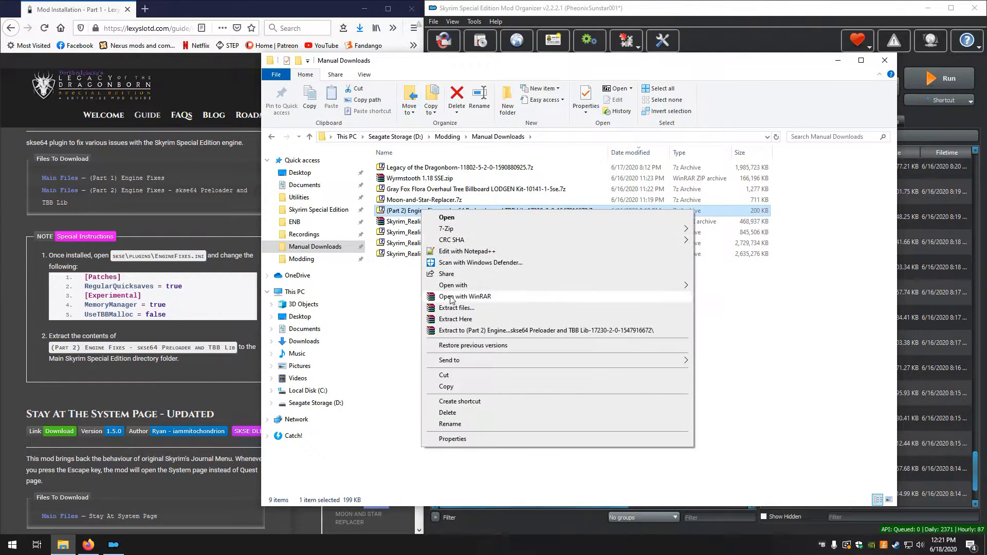
click(459, 331)
double_click(404, 268)
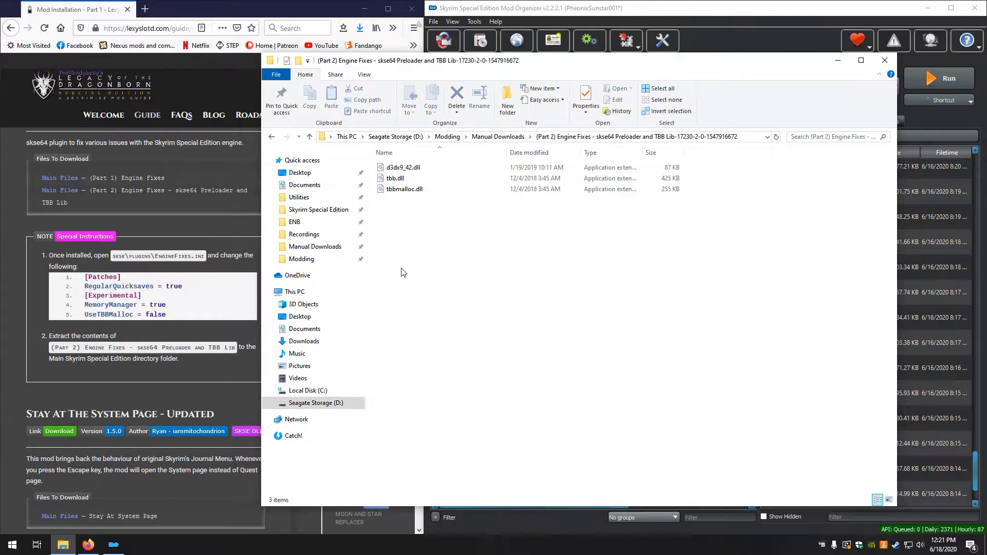
Move d3dx9_42.dll, tbb.dll and tbbmalloc.dll into the Skyrim Special Edition game folder, replacing the files with the same names
drag(424, 235, 400, 168)
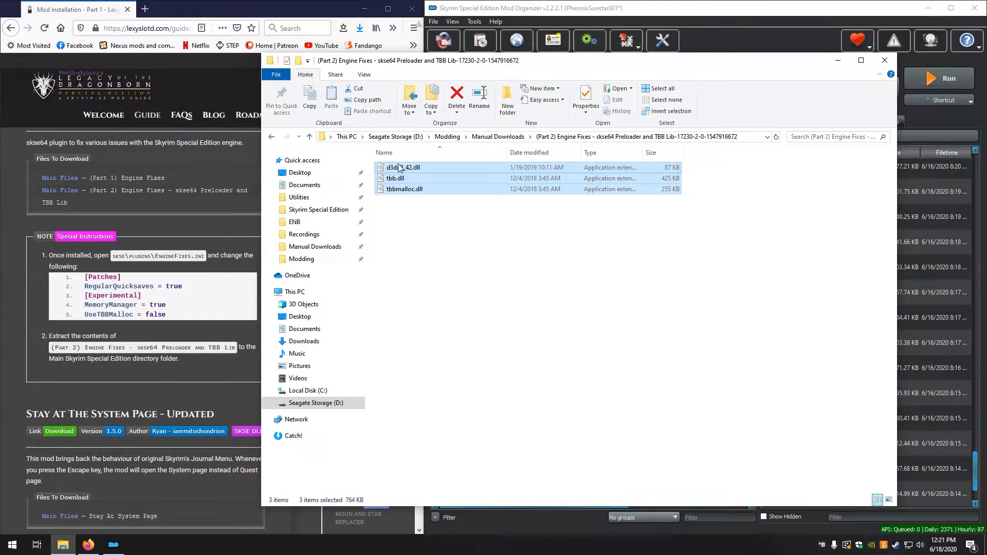
right_click(400, 168)
click(423, 302)
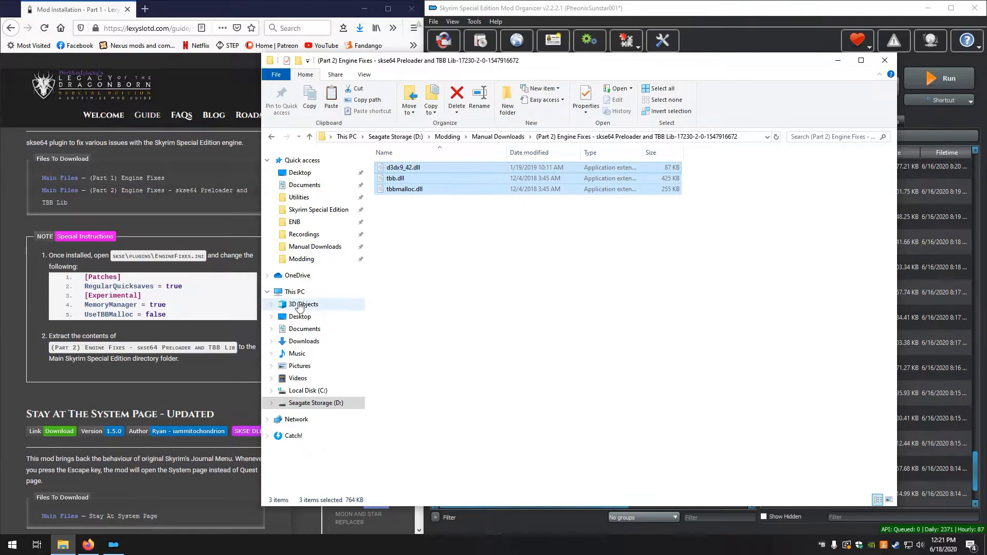
click(303, 211)
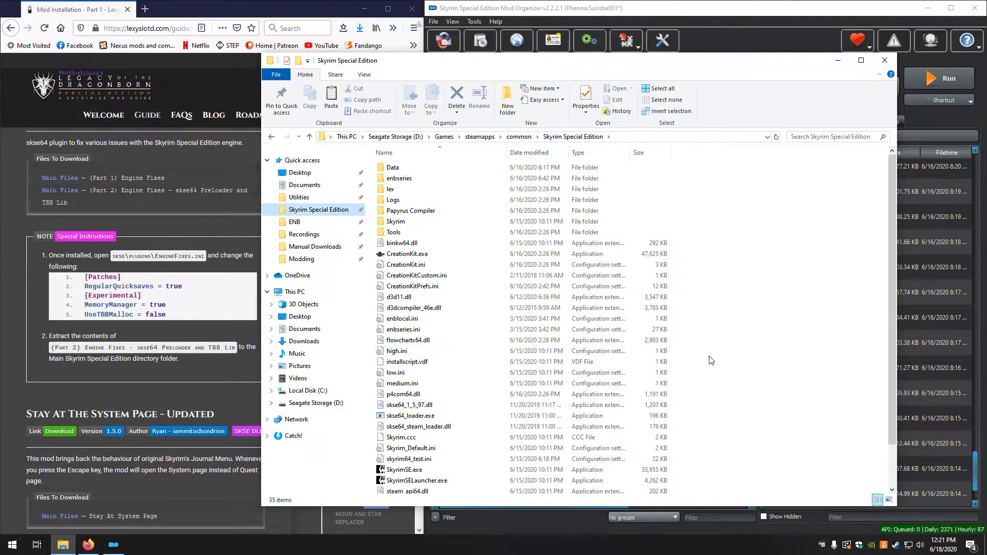
right_click(719, 356)
click(740, 426)
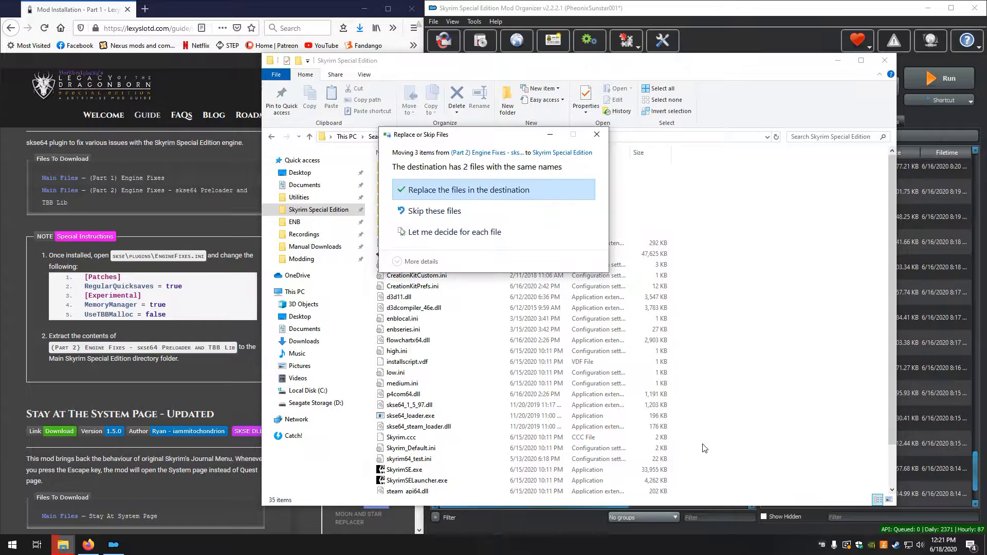
click(513, 189)
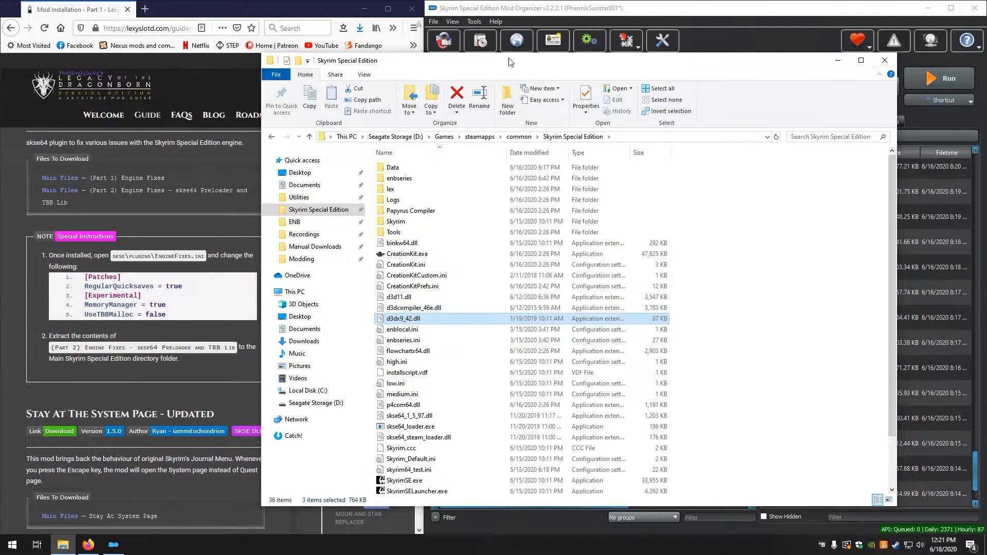
In Mod Organizer, open SSE Engine Fixes (skse64 plugin)'s SKSE\Plugins\EngineFixes.ini and set RegularQuicksaves to true
click(301, 197)
click(837, 61)
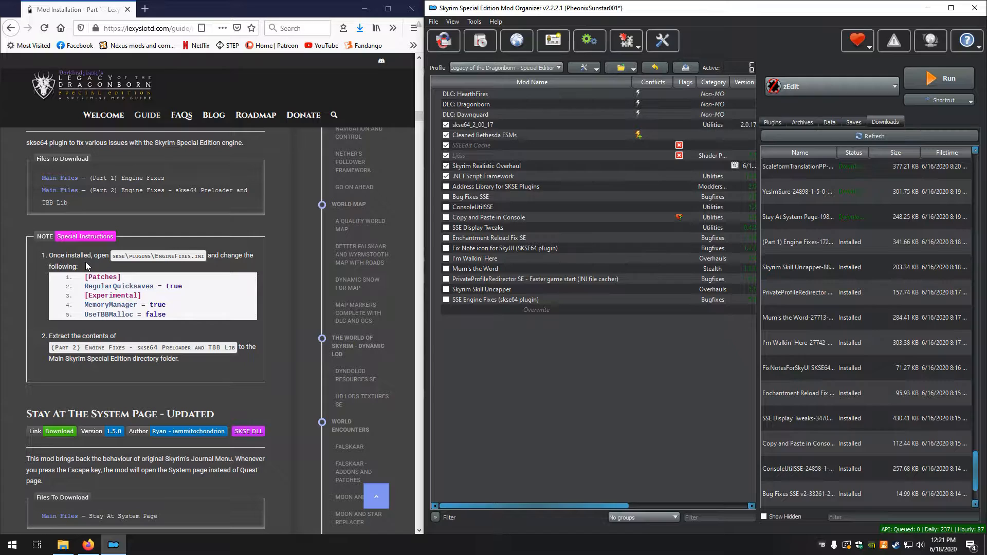
double_click(473, 300)
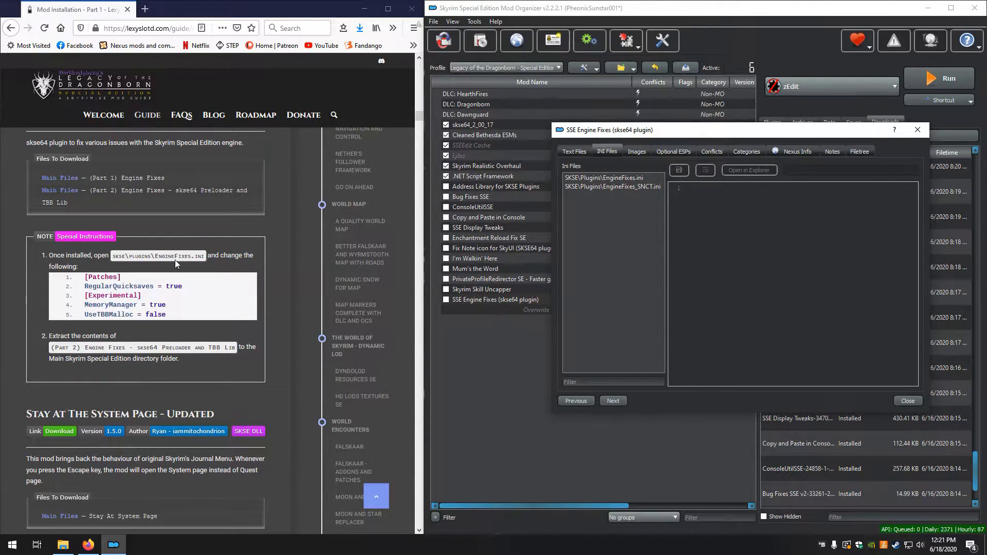
click(621, 180)
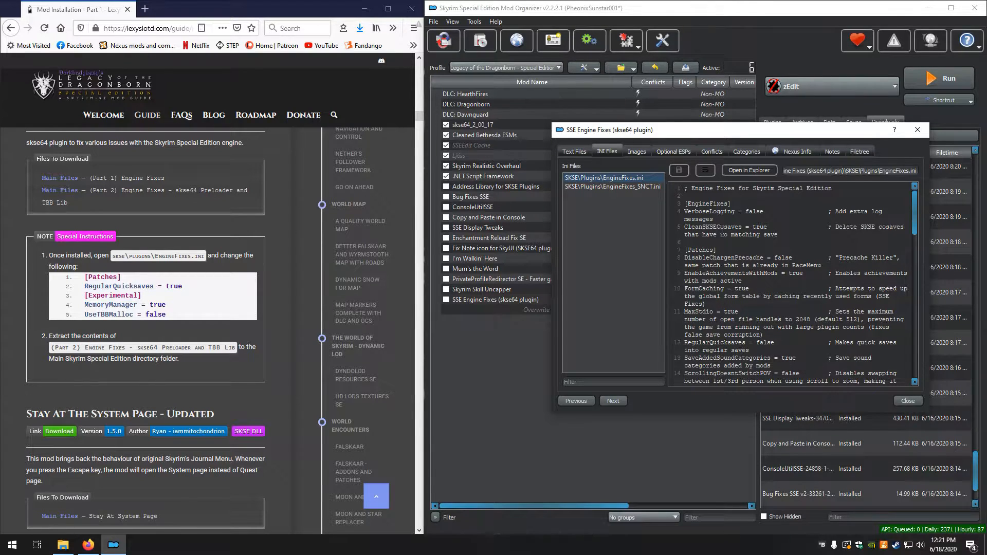
scroll(722, 232, down, 1)
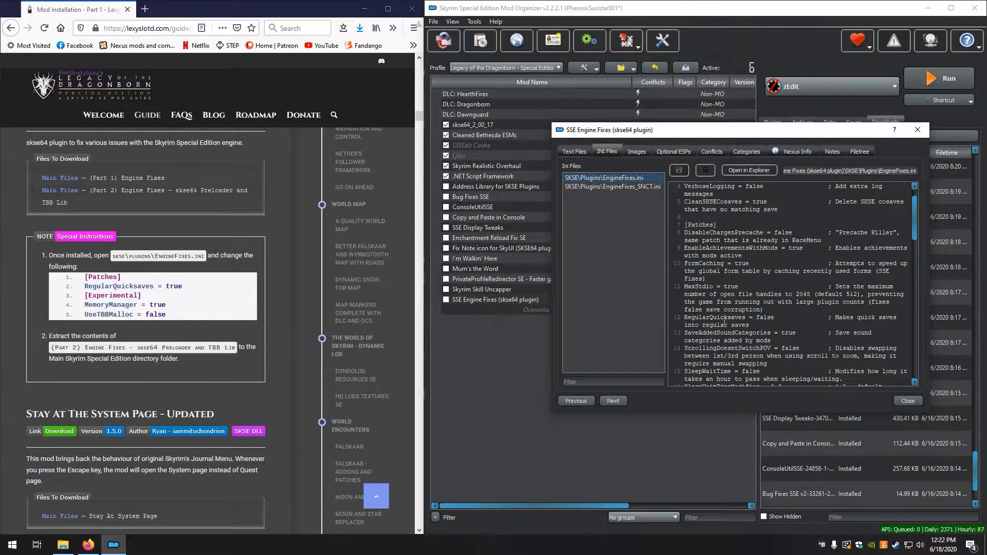
drag(757, 319, 775, 317)
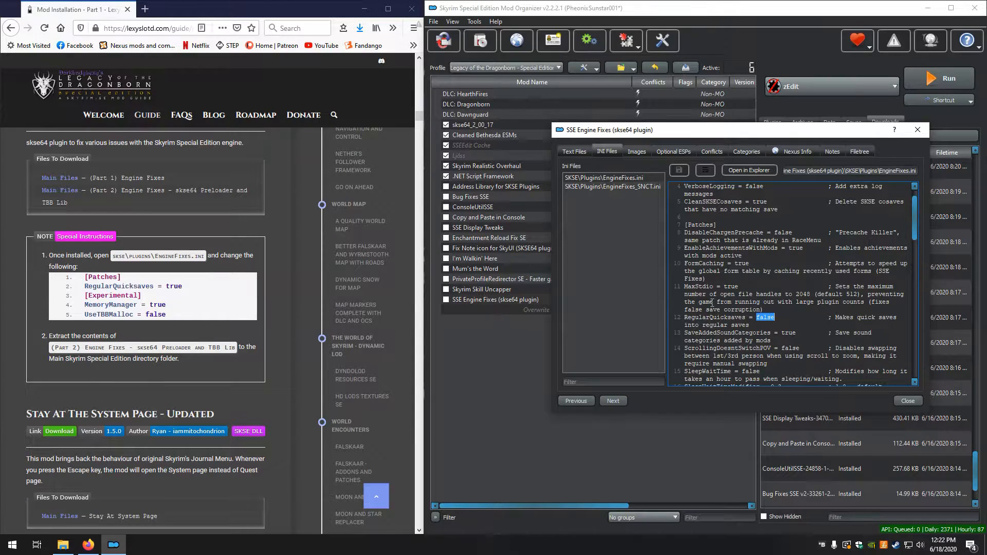
text(true)
In EngineFixes.ini's [Experimental] section, set MemoryManager to true and UseTBBMalloc to false, and save the file
scroll(826, 334, down, 9)
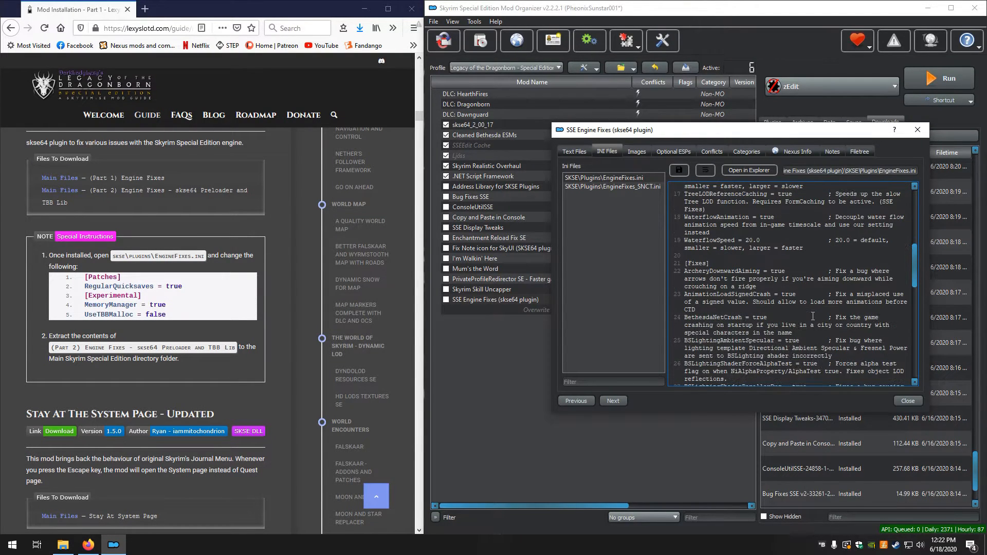
scroll(812, 316, down, 10)
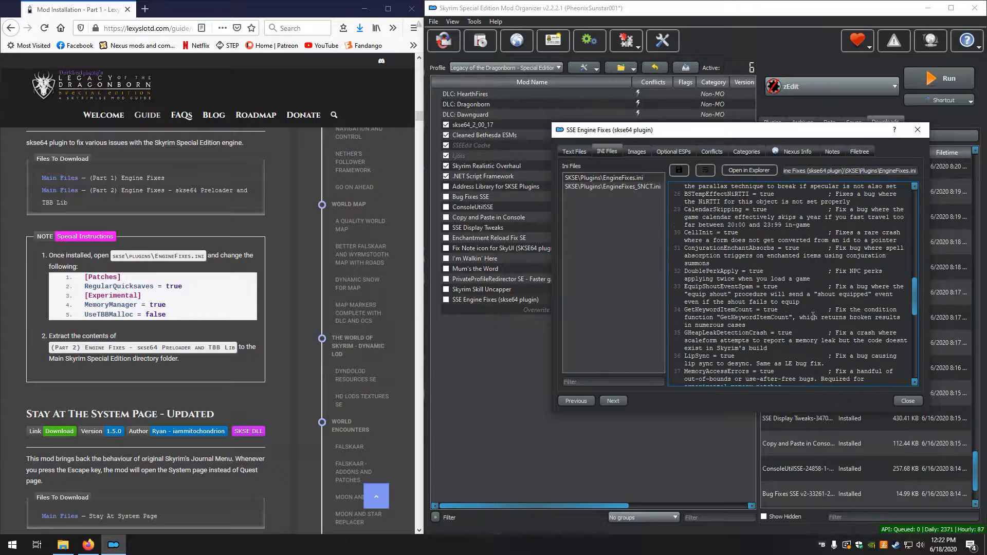
scroll(812, 316, down, 12)
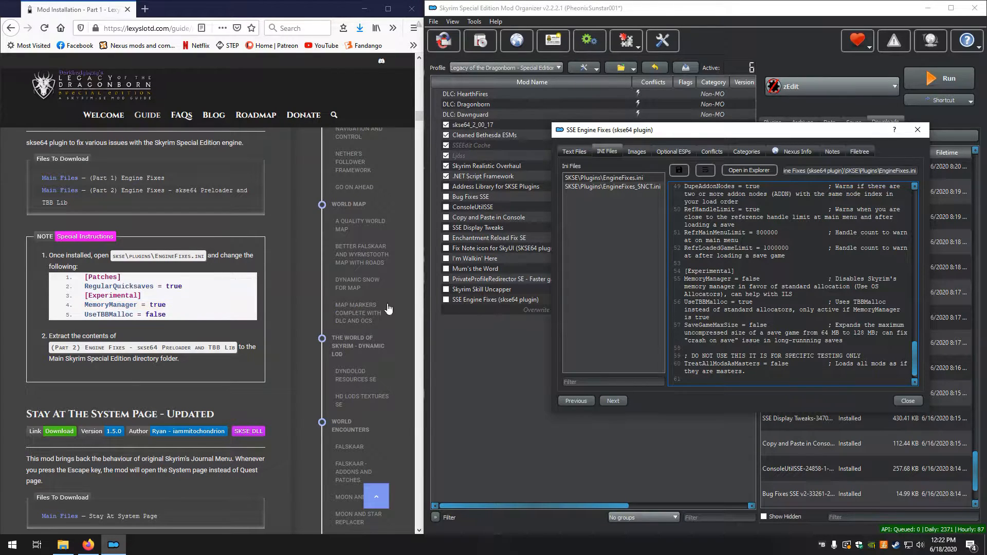
double_click(750, 276)
text(true)
double_click(747, 302)
text(false)
click(679, 169)
click(918, 130)
Install the Stay At System Page download through the manual installer as Stay At The System Page - Updated, keeping its SKSE folder
scroll(187, 322, down, 3)
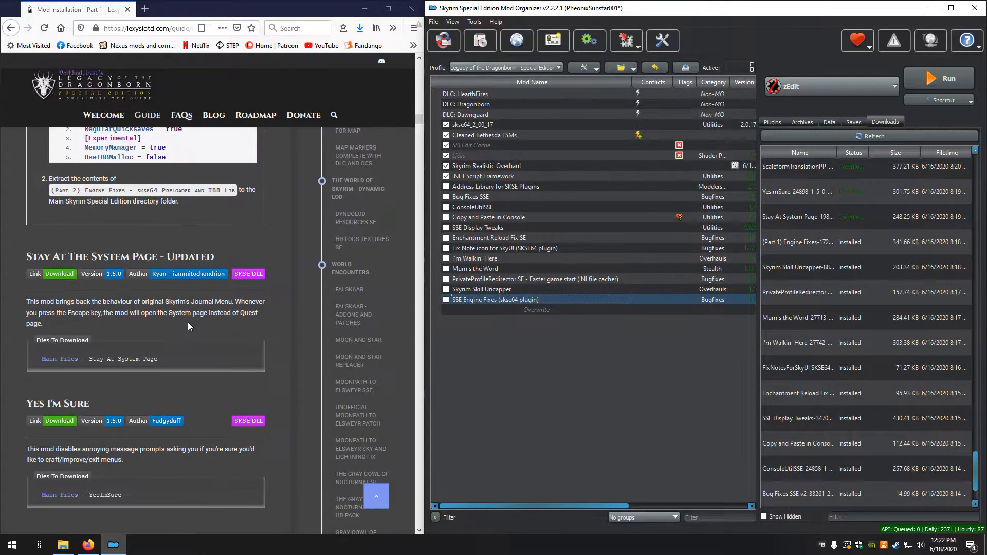
scroll(187, 322, down, 1)
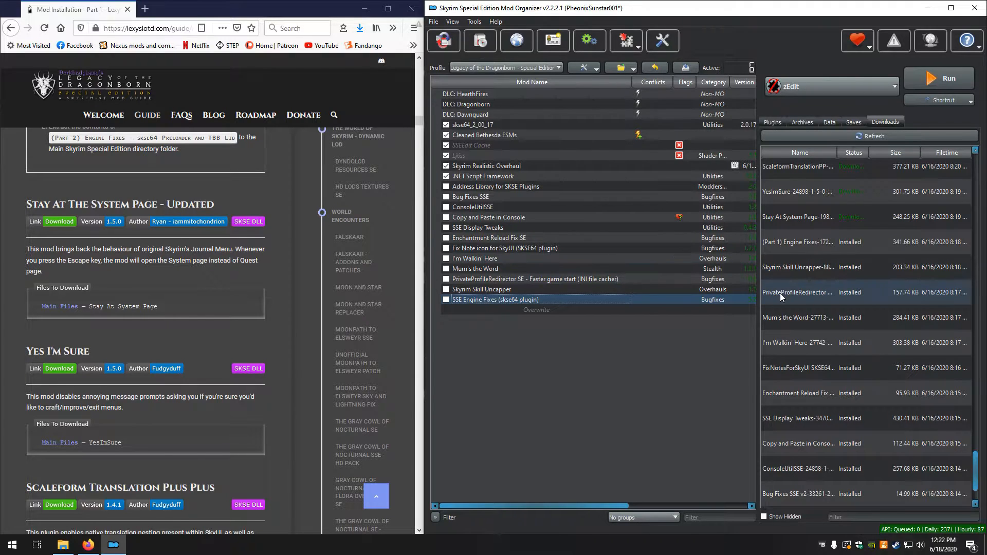
double_click(818, 215)
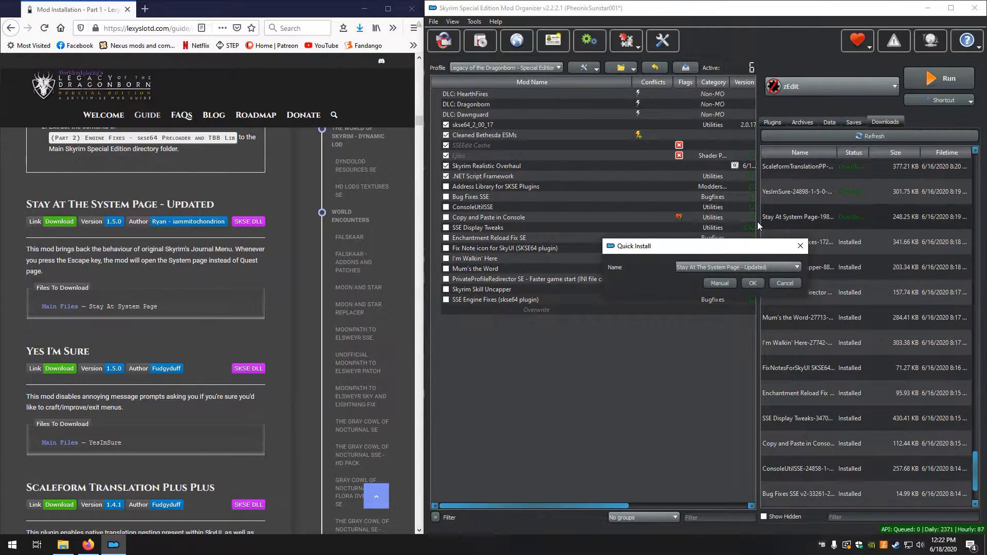
click(722, 283)
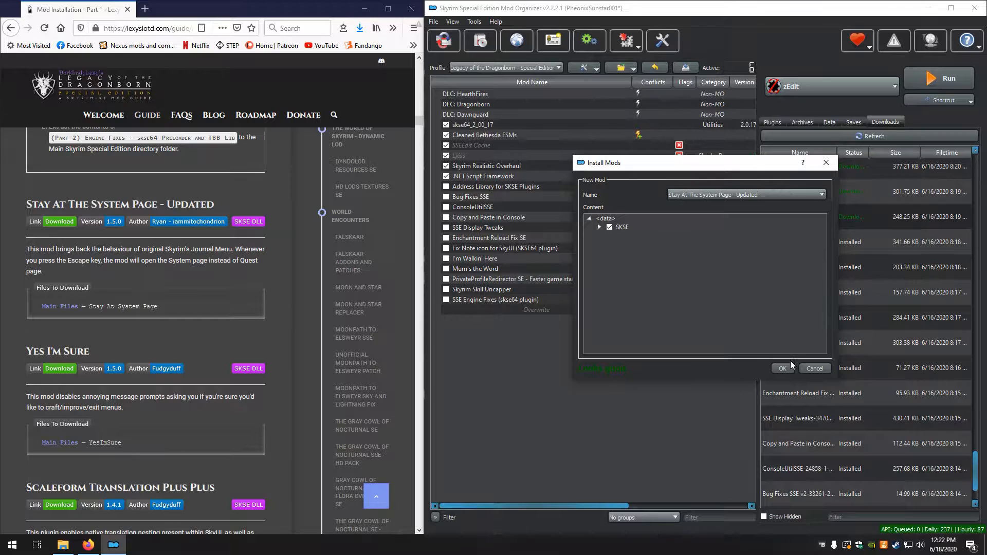
click(784, 367)
Install the YesImSure download through the manual installer as Yes Im Sure, keeping its SKSE folder
scroll(194, 330, down, 3)
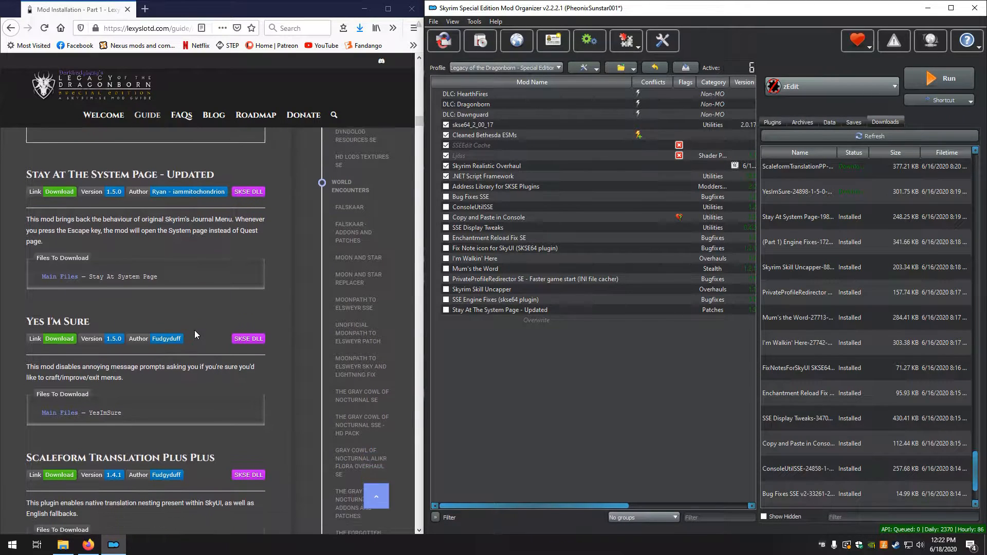
double_click(809, 192)
click(726, 284)
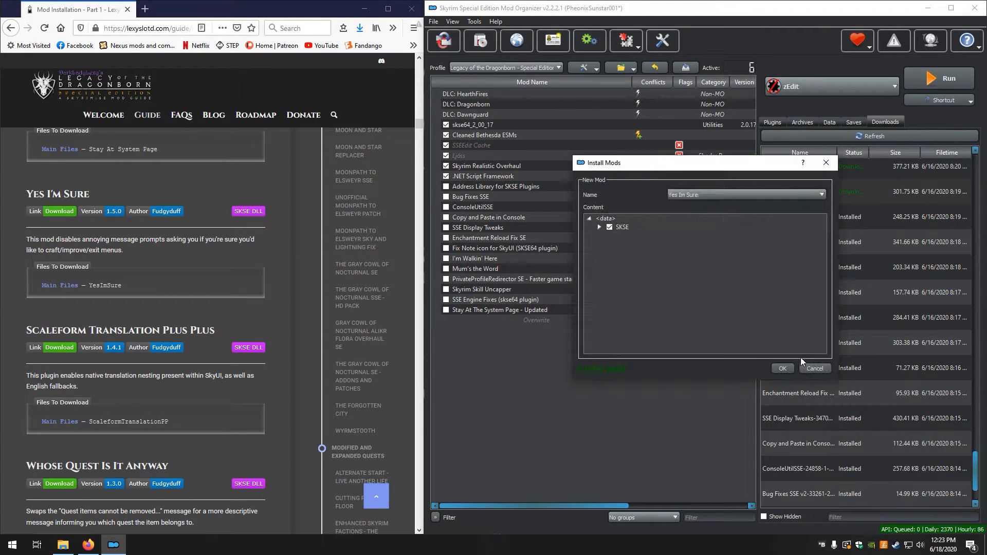
click(781, 368)
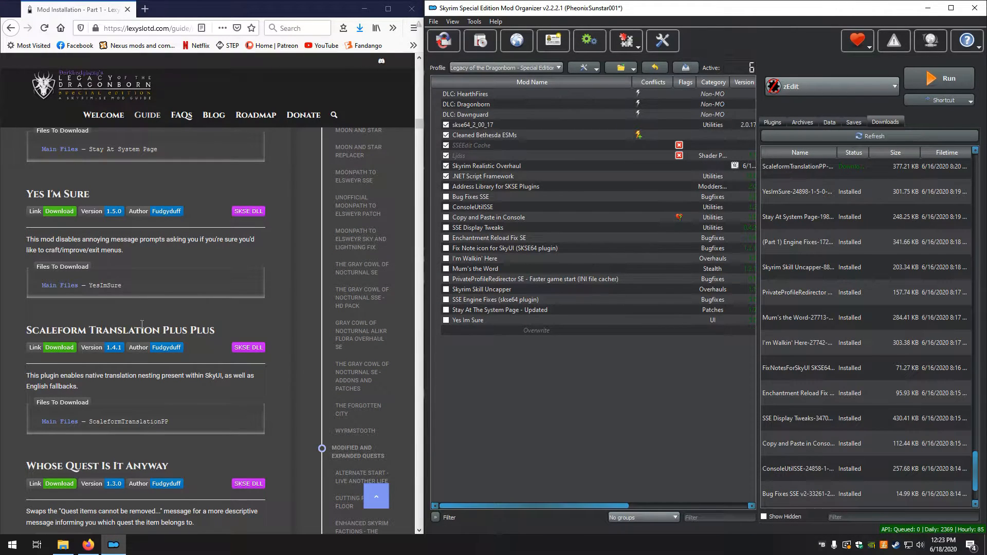
Install the ScaleformTranslationPP download through the manual installer as Scaleform Translation Plus Plus, keeping its SKSE folder
scroll(142, 324, down, 2)
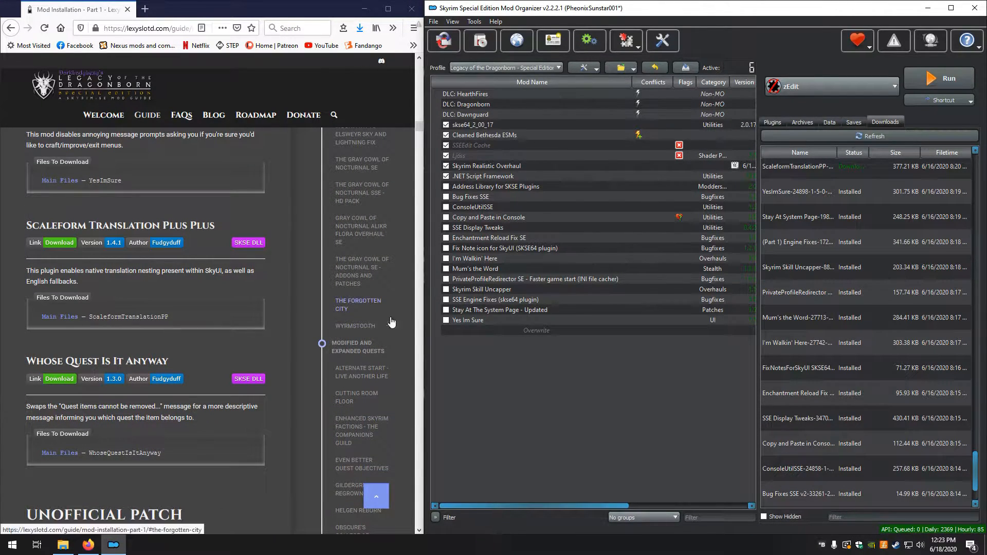
scroll(865, 267, up, 2)
double_click(803, 311)
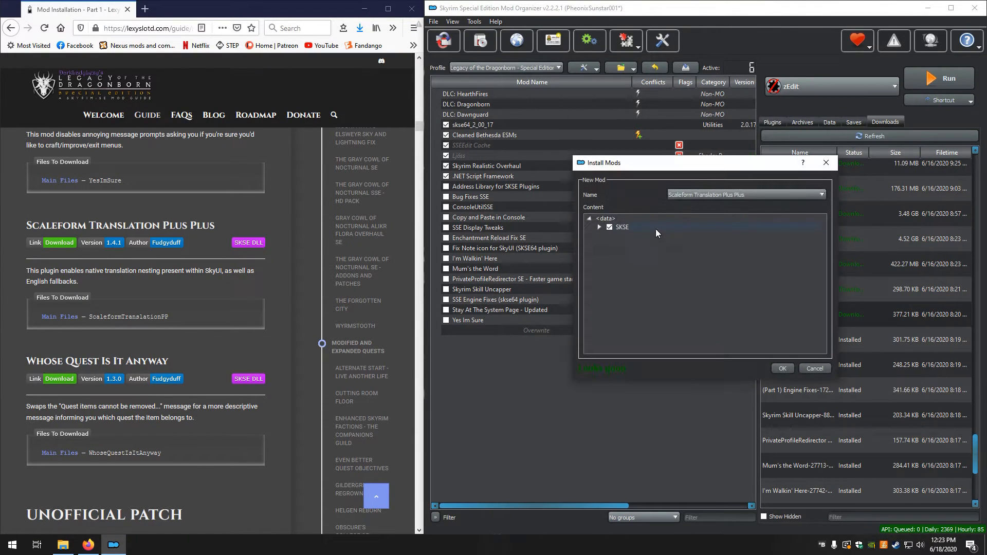
click(781, 368)
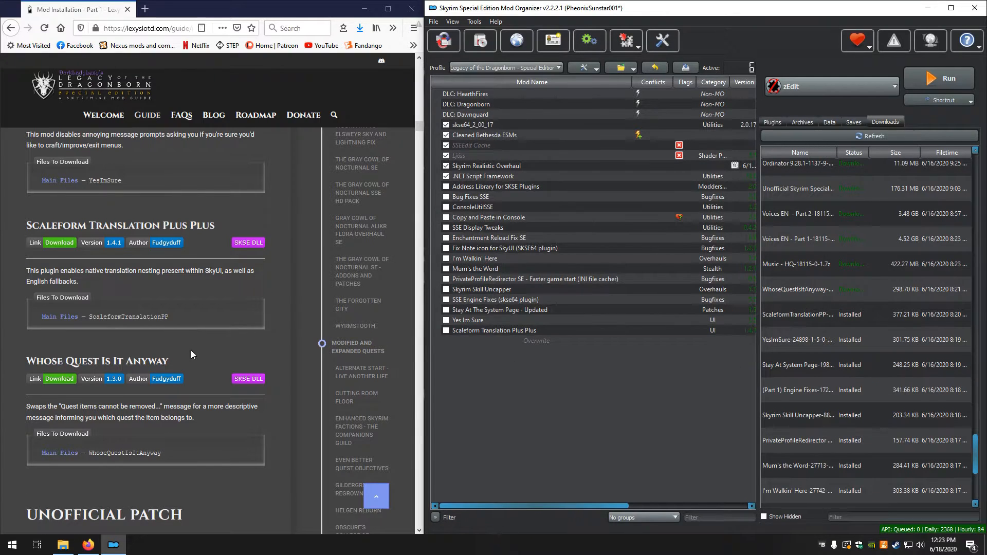
Install the WhoseQuestIsItAnyway download manually as Whose Quest Is It Anyway, keeping its Interface and SKSE folders
scroll(190, 352, down, 2)
scroll(187, 356, down, 1)
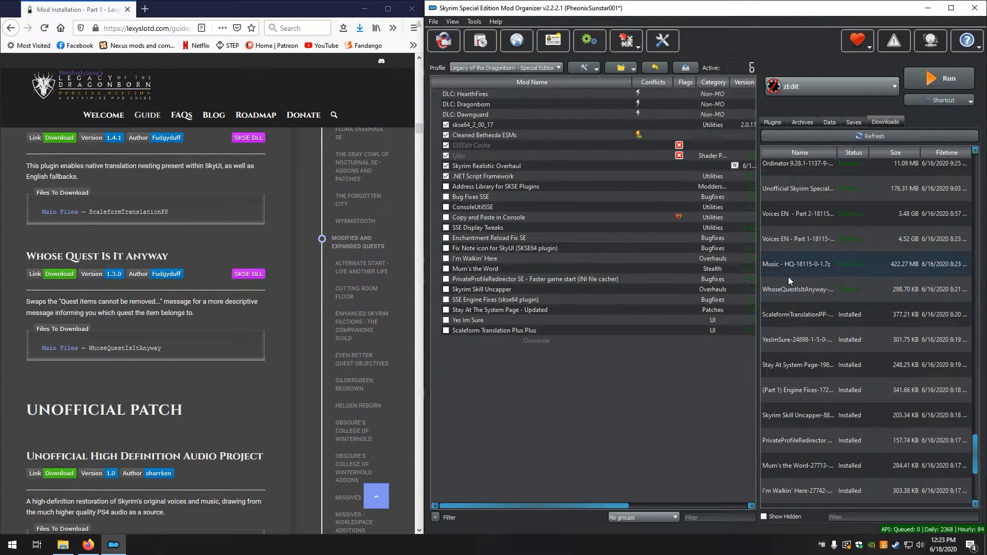
double_click(793, 290)
click(719, 284)
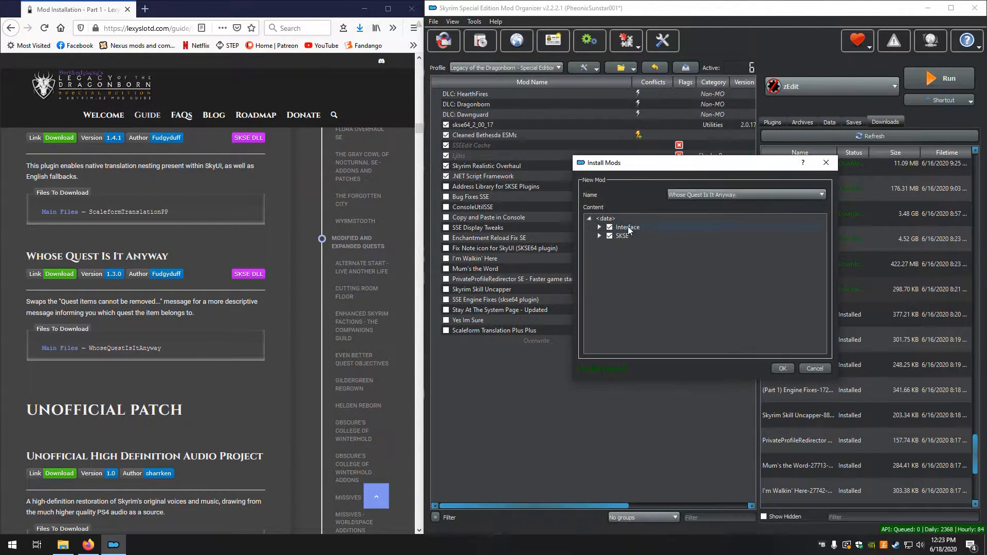
click(782, 368)
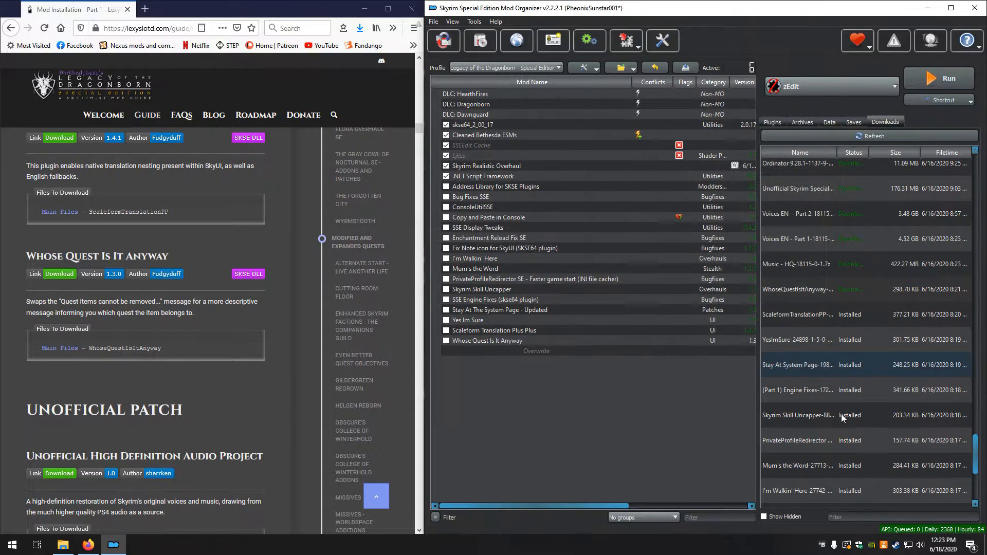
Install the Music - HQ download manually as Unofficial High Definition Audio Project, keeping UHDAP - MusicHQ.bsa and UHDAP - MusicHQ.esp
scroll(109, 359, down, 5)
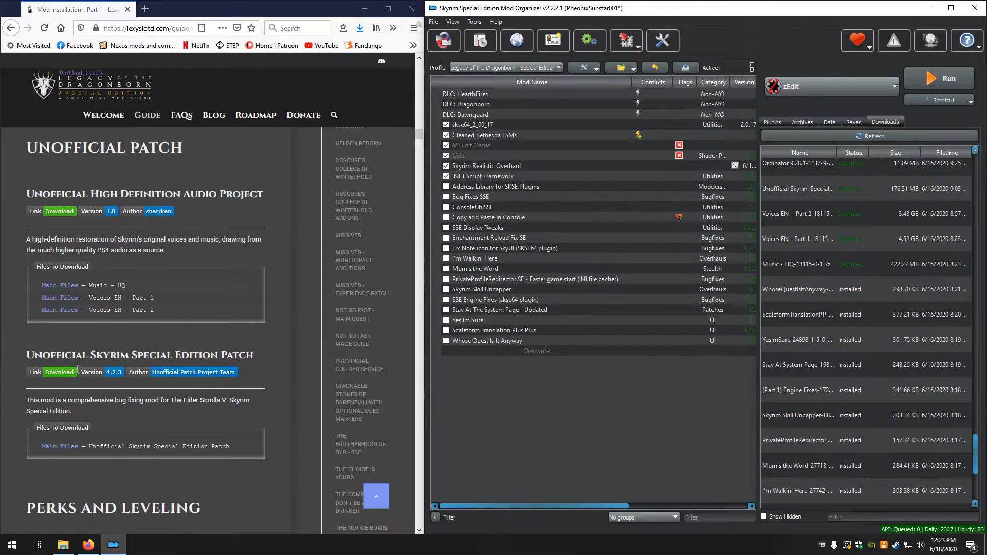
double_click(784, 265)
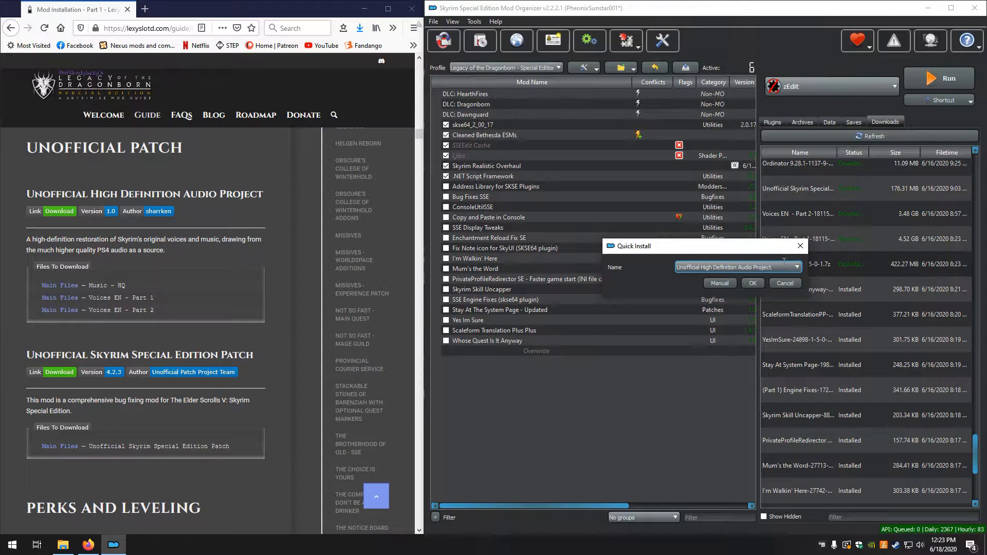
click(718, 283)
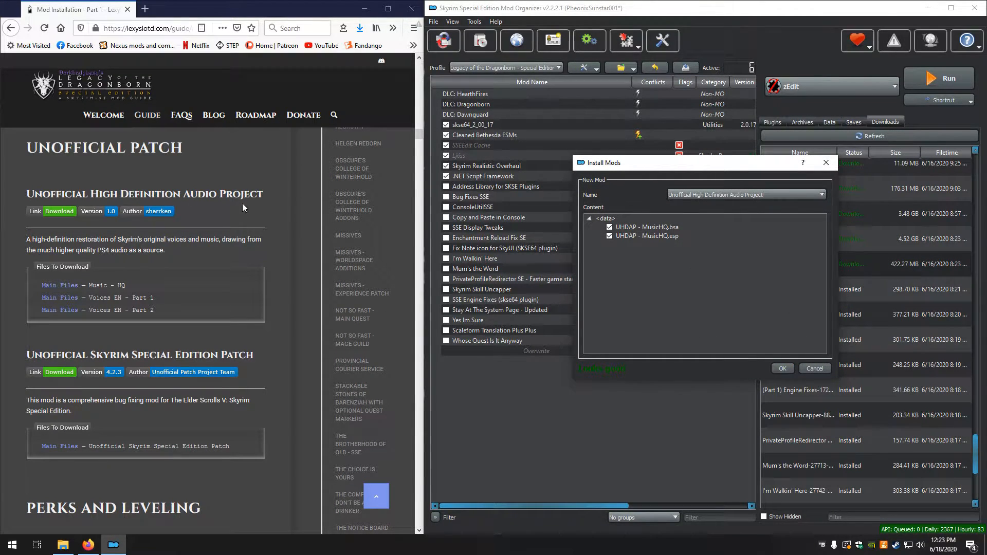
click(782, 368)
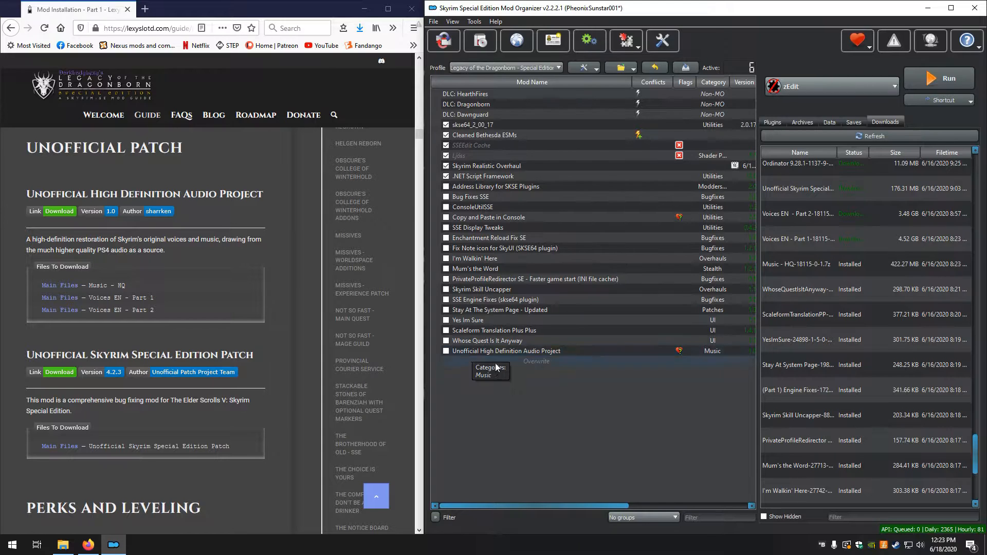
double_click(555, 351)
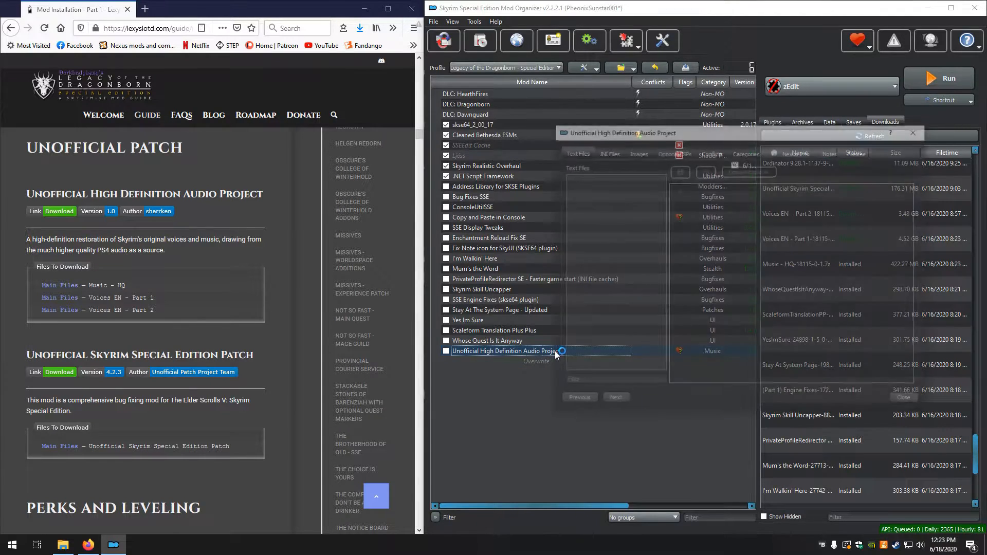
click(918, 130)
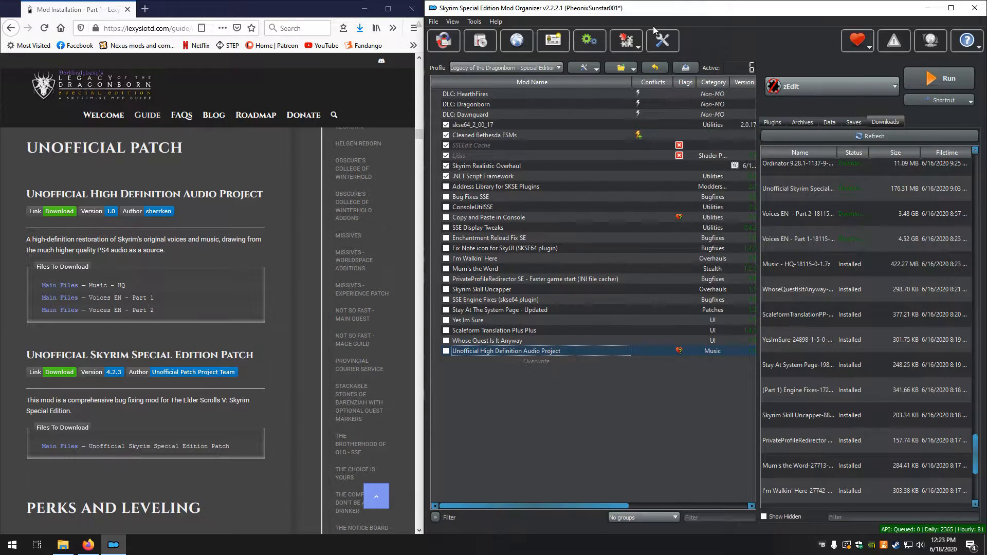
In Mod Organizer's plugin settings, set the BSA Extractor's enabled option to true and save the settings
click(662, 40)
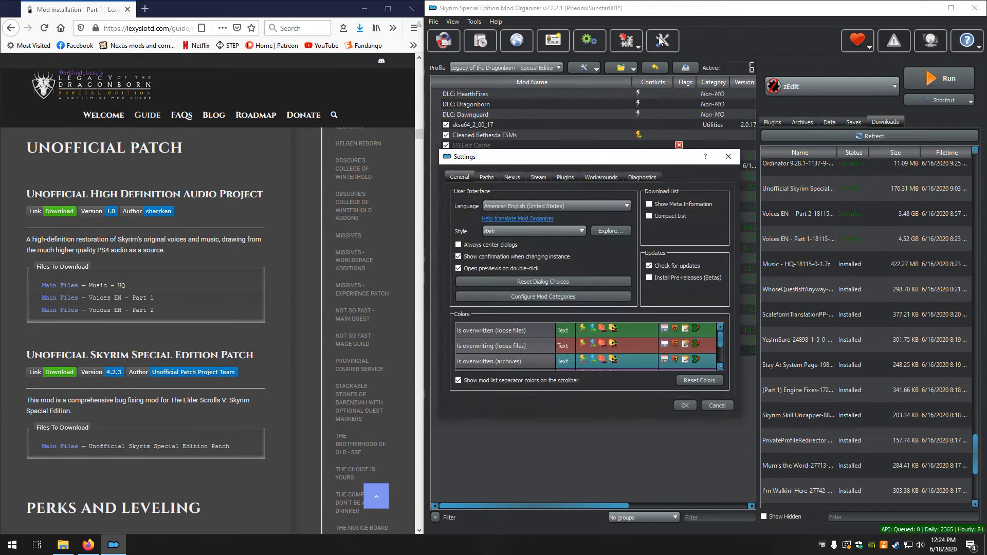
click(561, 179)
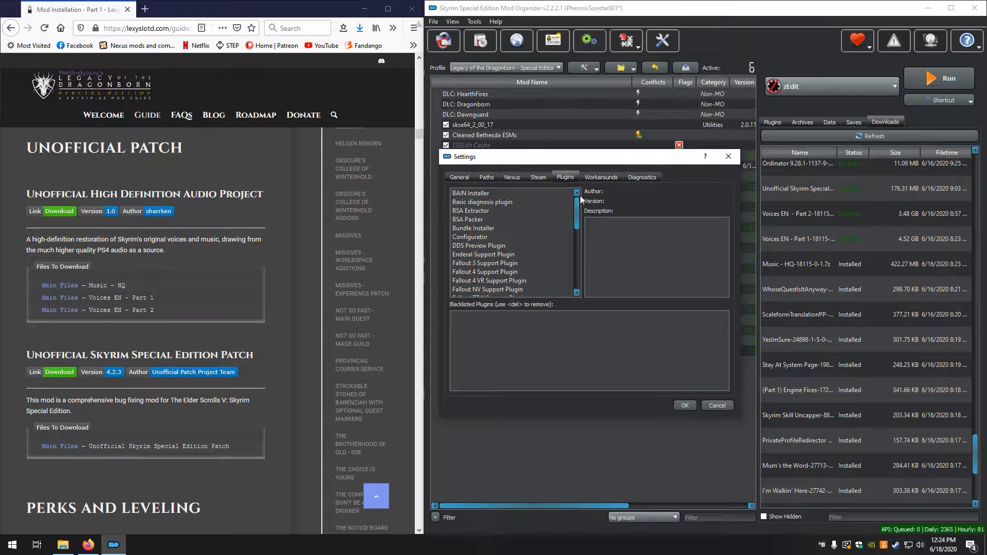
click(520, 215)
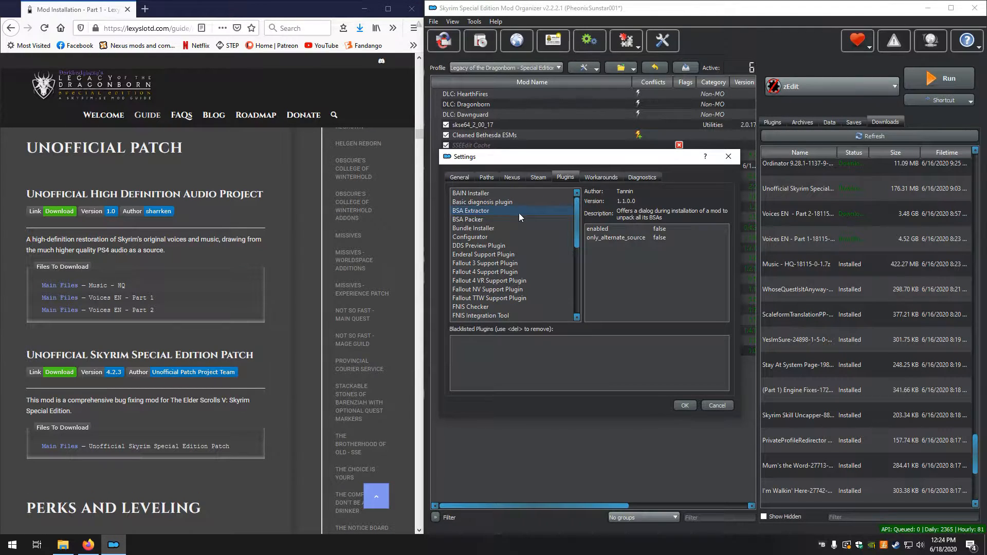
double_click(658, 230)
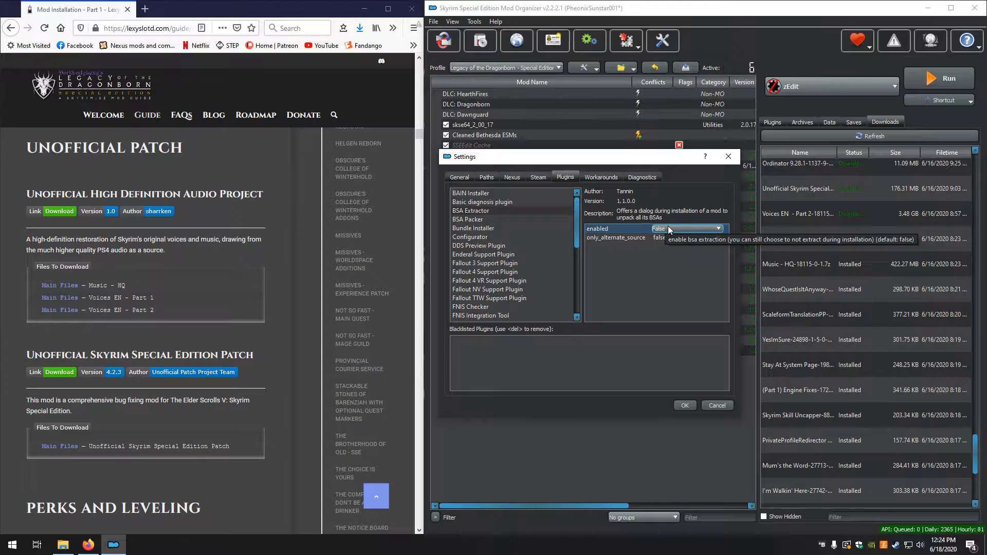
click(722, 230)
click(709, 243)
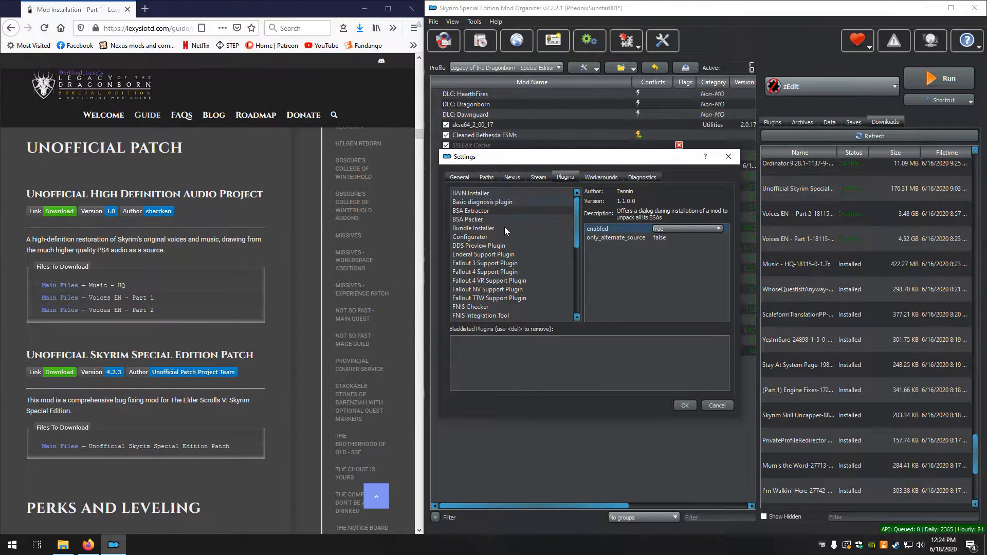
click(687, 405)
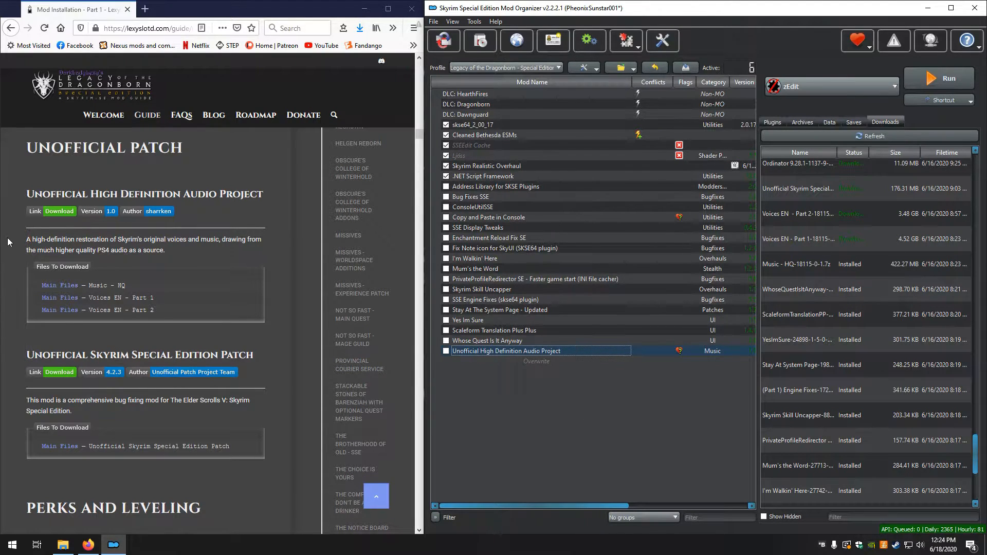
scroll(8, 237, up, 15)
scroll(8, 236, up, 3)
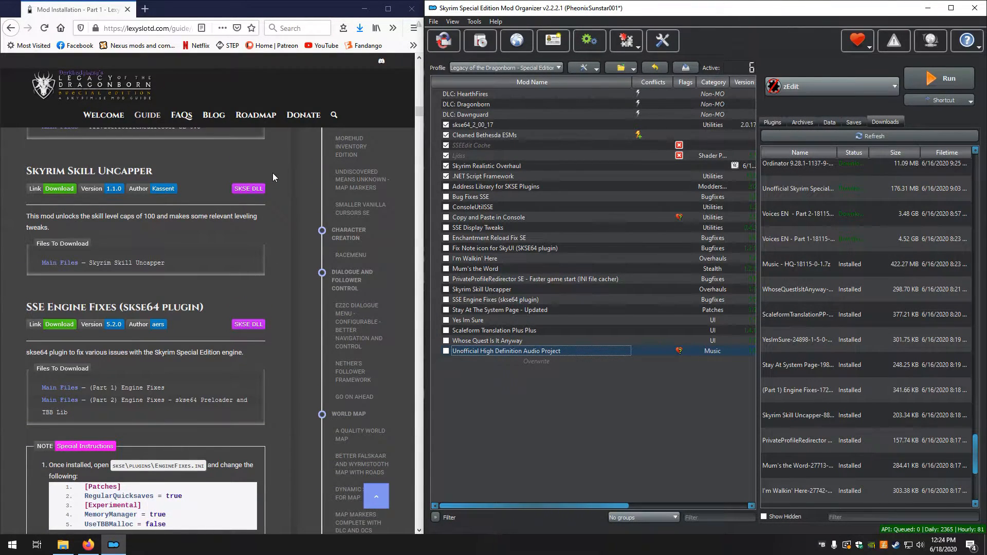
scroll(273, 173, up, 20)
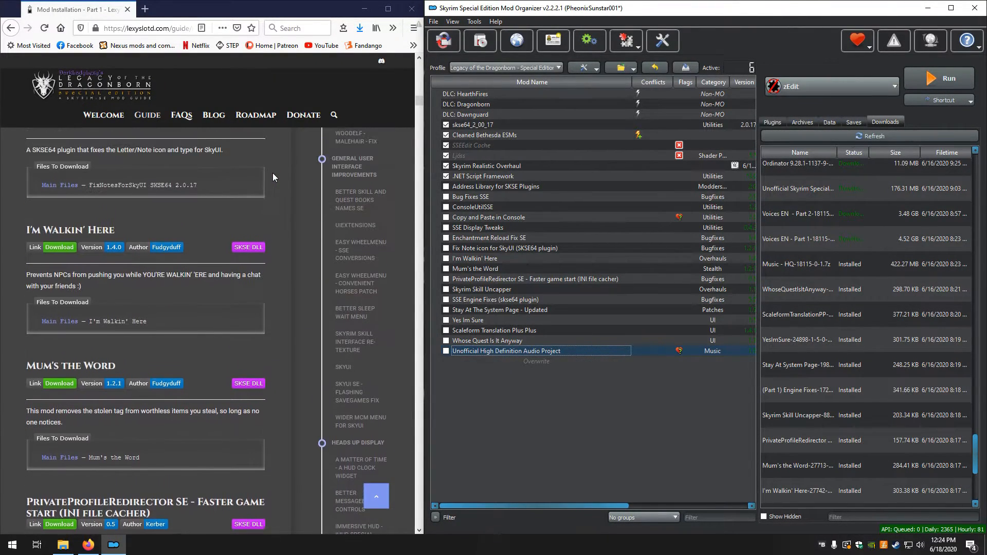
Review the guide's mod entries from Optimized Texture Baseline through the Unofficial Patch section
scroll(272, 173, up, 20)
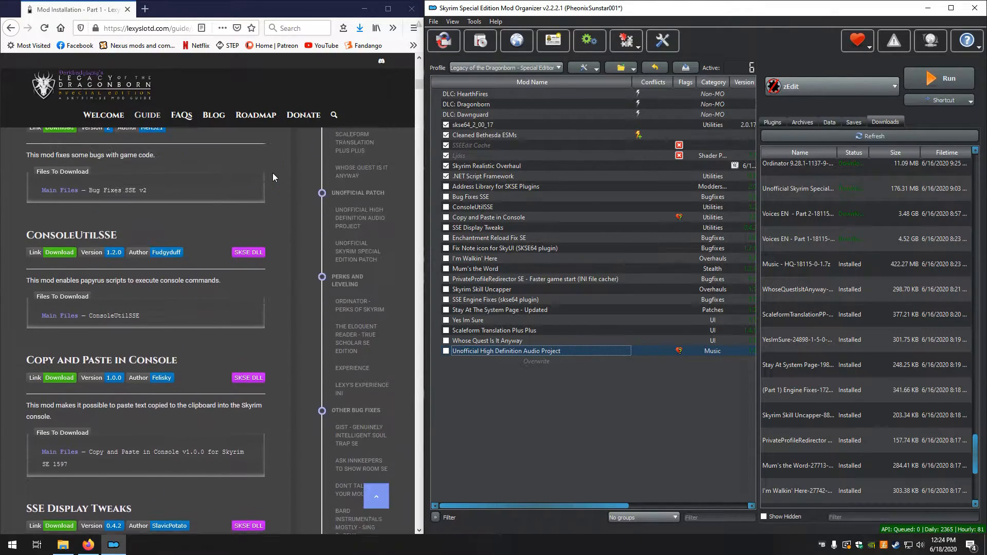
scroll(273, 173, up, 20)
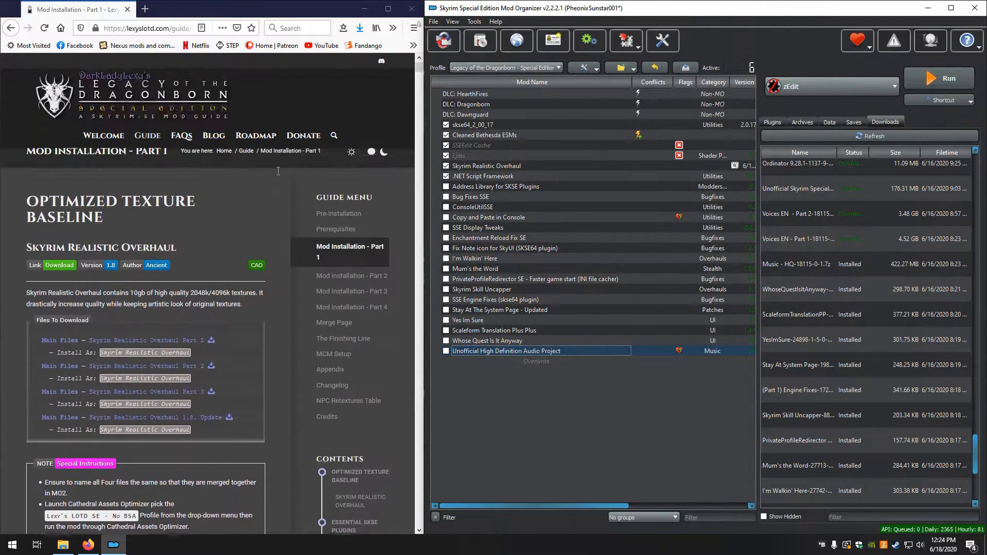
scroll(278, 175, down, 15)
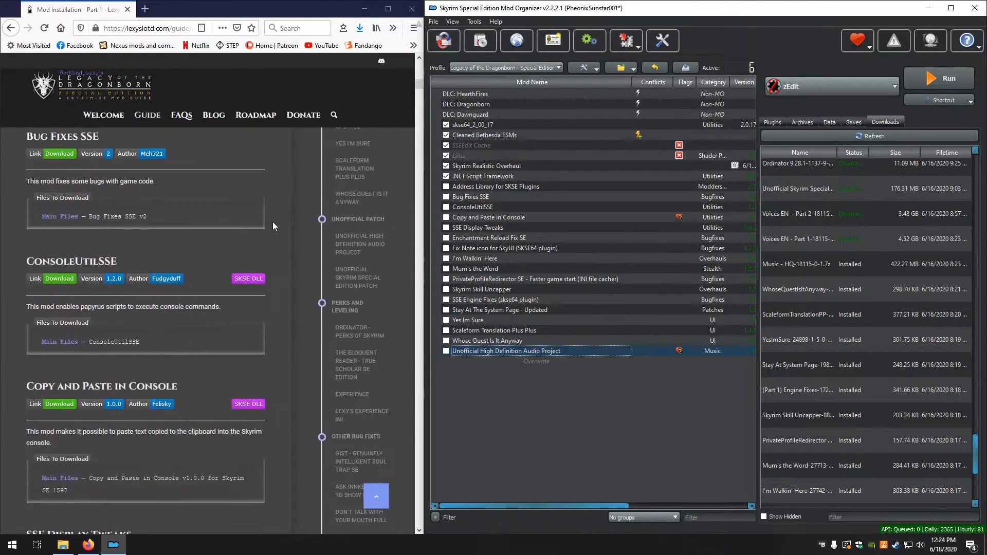
scroll(272, 226, down, 15)
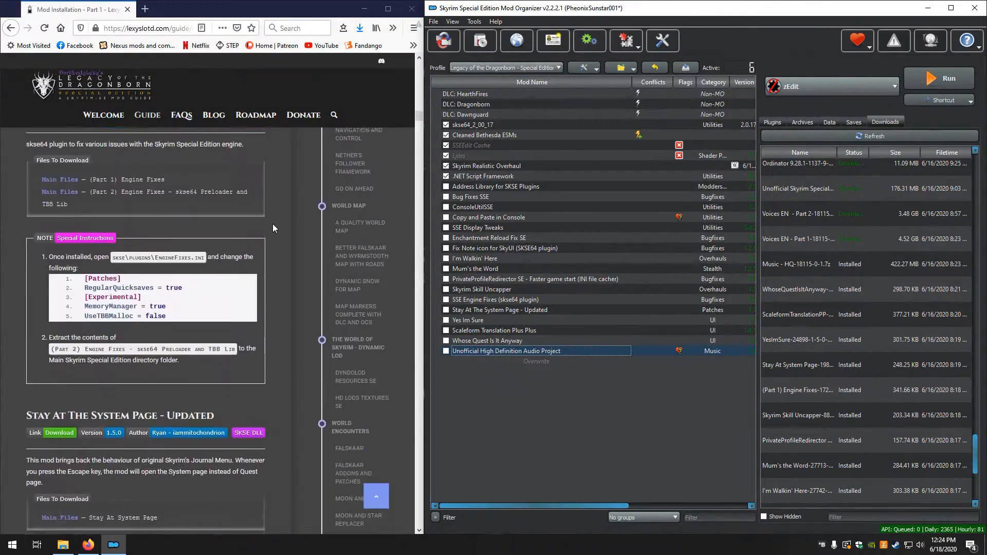
scroll(273, 226, down, 10)
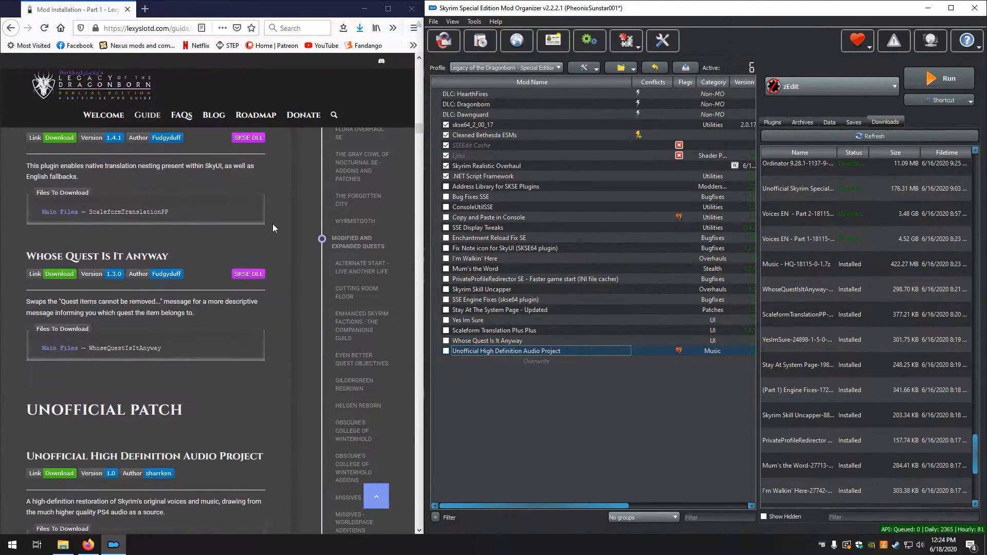
scroll(273, 227, down, 1)
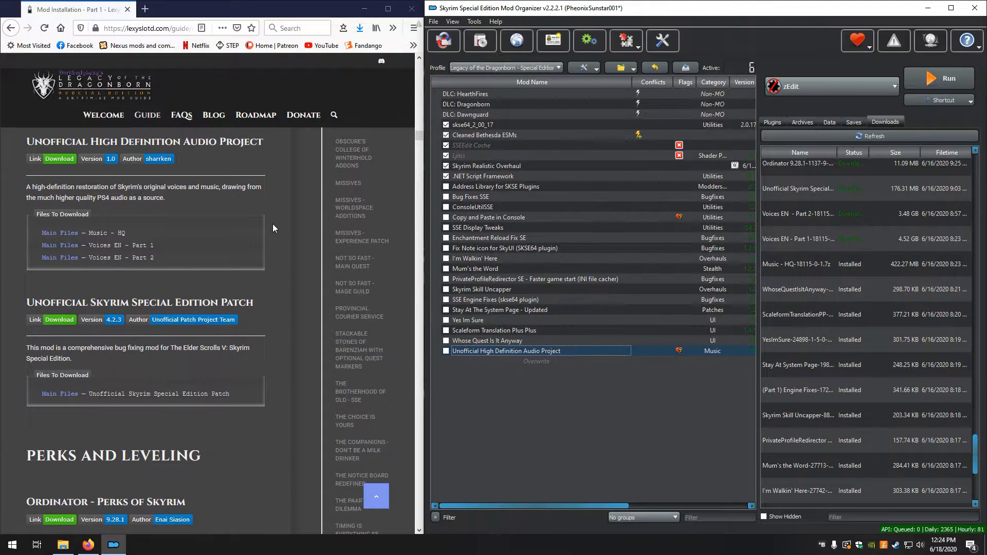
scroll(273, 224, down, 1)
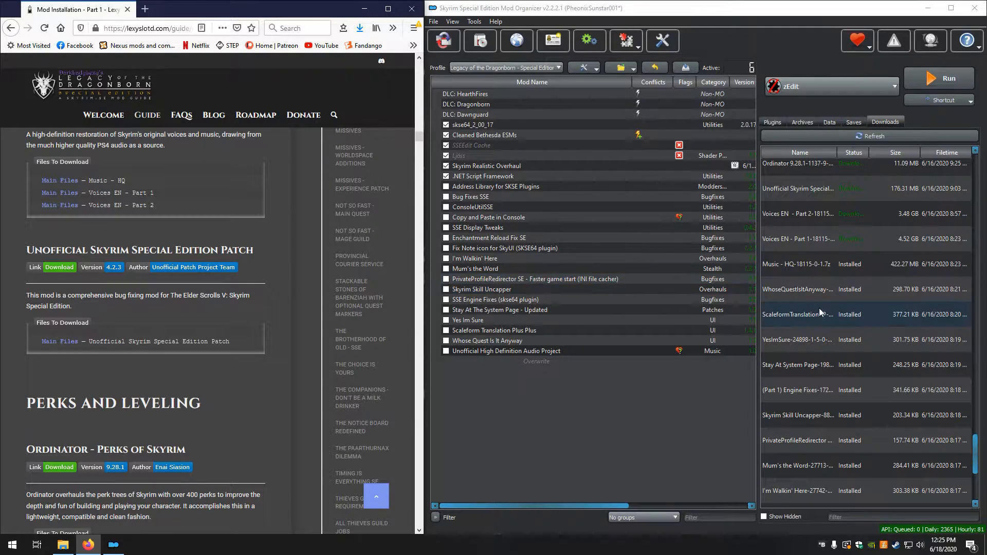
Try to install the existing Voices EN - Part 1 download in Mod Organizer
click(817, 242)
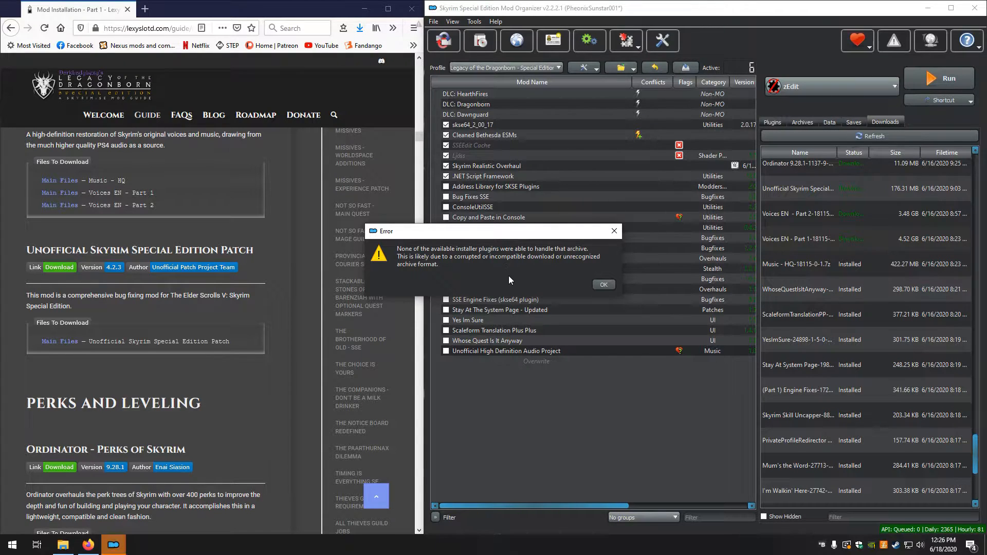
click(605, 288)
click(603, 284)
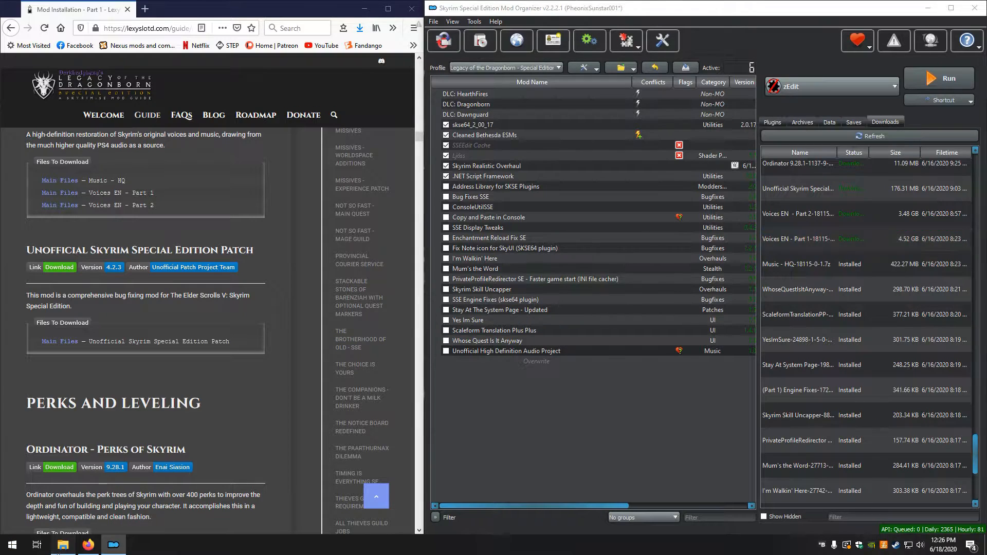
In File Explorer, open the downloads folder of Mod Organizer 2 - Lexy's LOTD and search it for "voice"
click(63, 544)
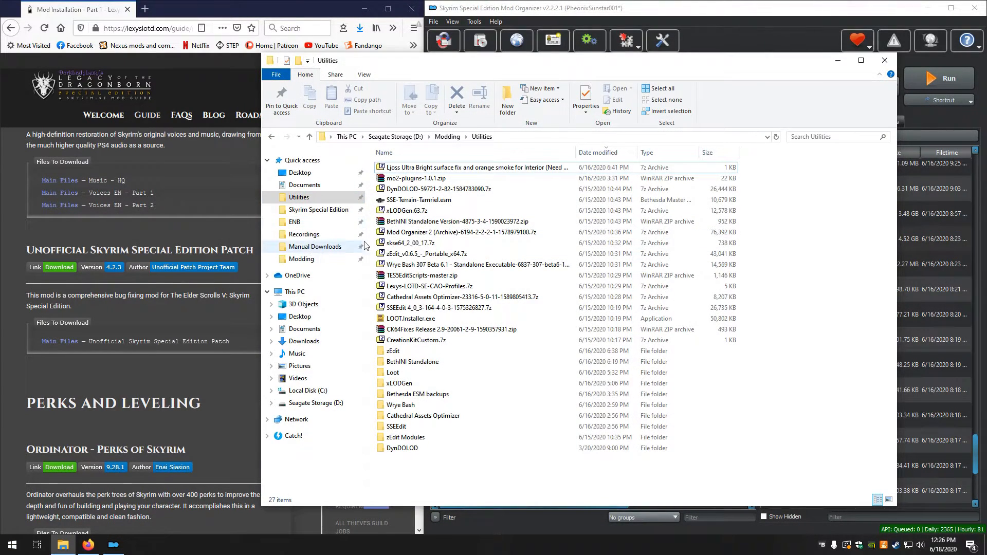
click(315, 246)
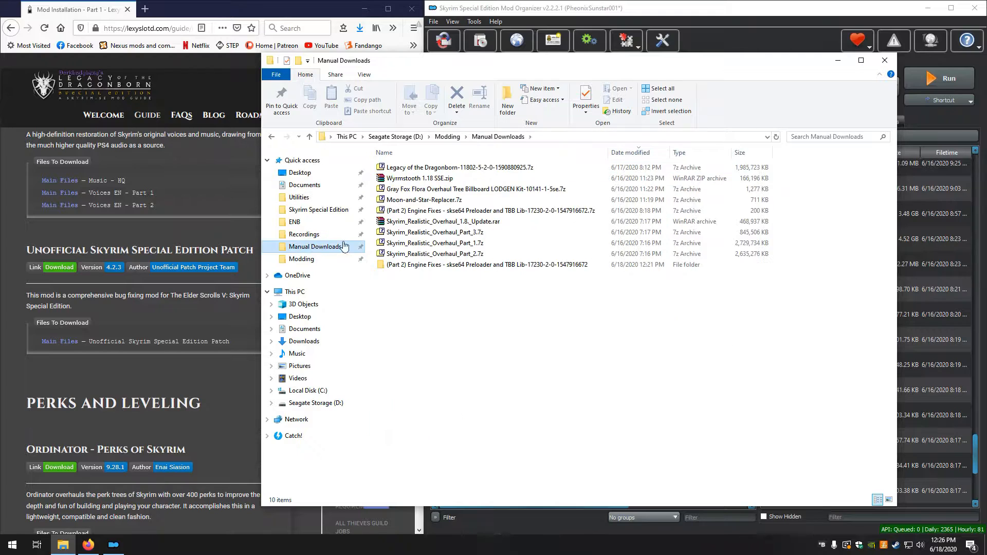
click(303, 198)
click(306, 259)
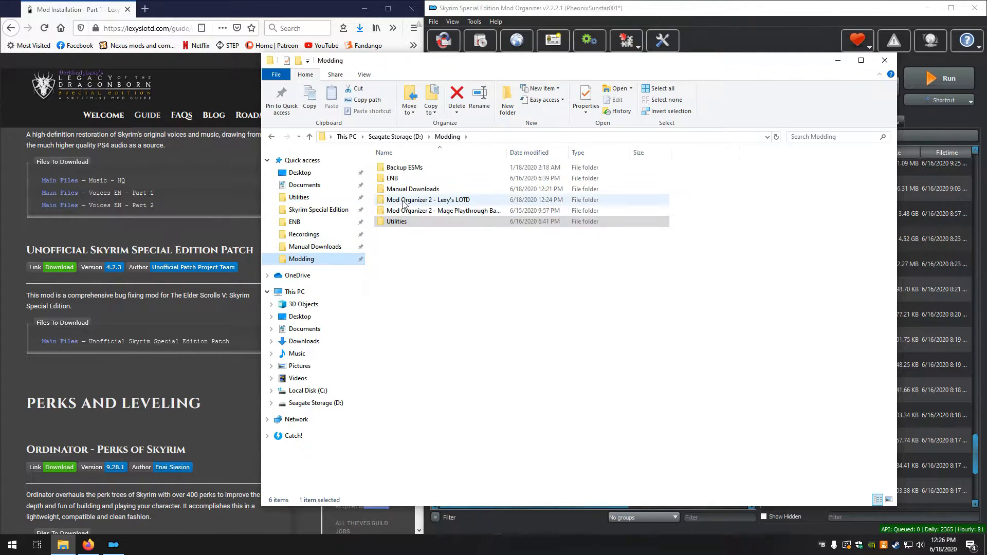
double_click(404, 202)
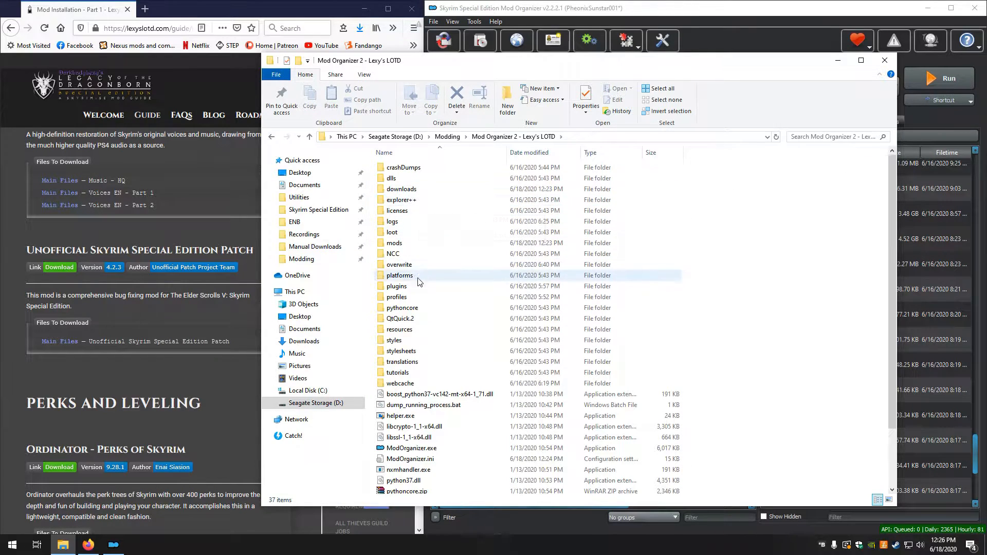
double_click(402, 189)
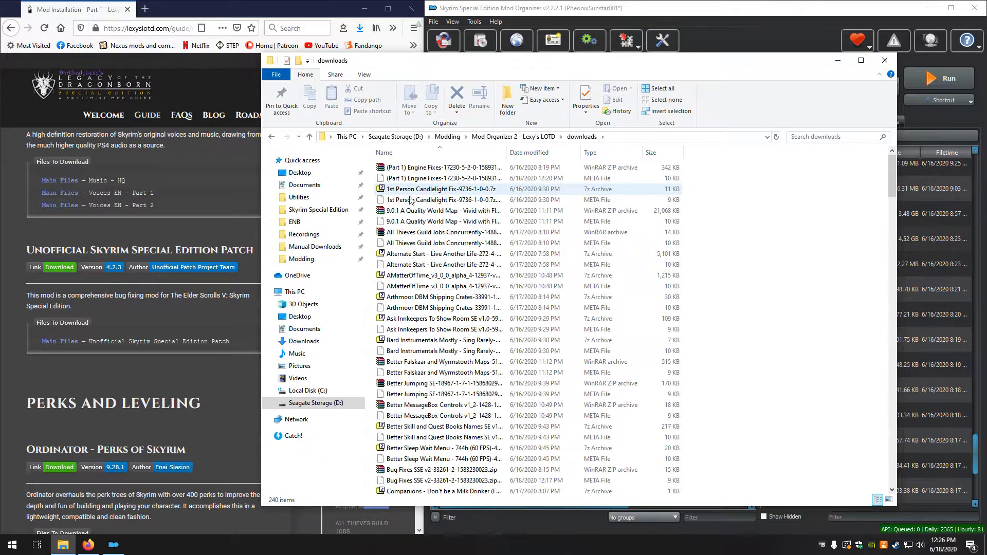
click(821, 138)
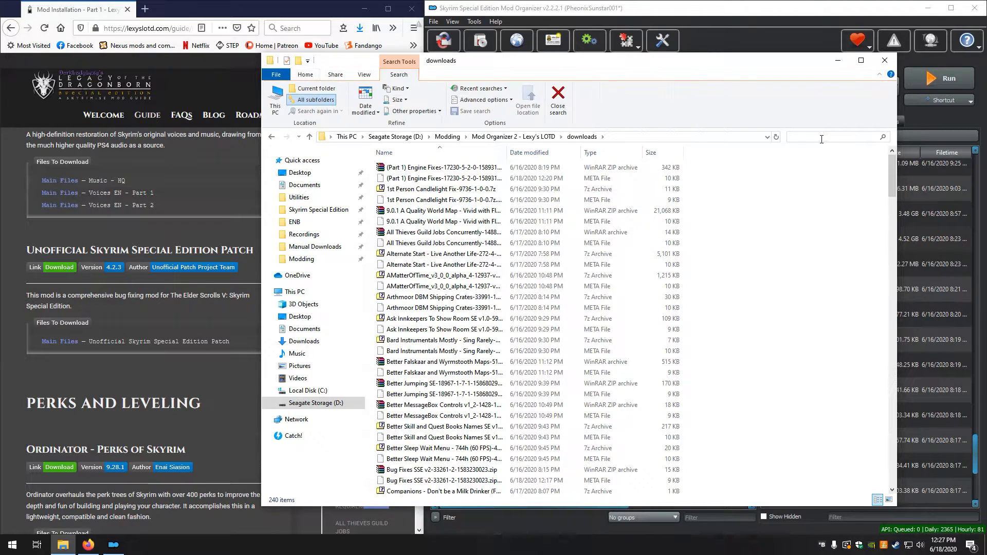
text(voice)
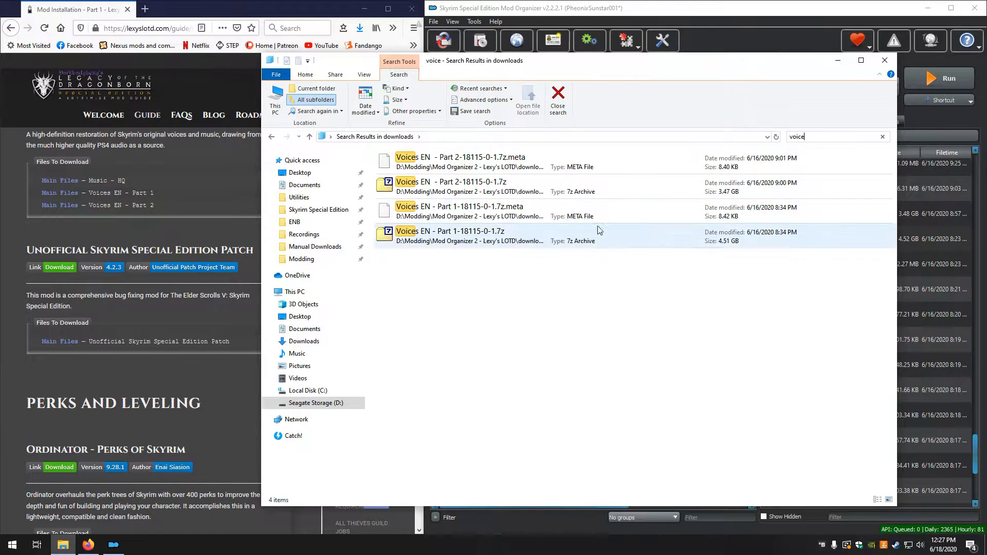
Try to open the Voices EN - Part 1-18115-0-1.7z archive in 7-Zip, and close the File Explorer window
double_click(461, 240)
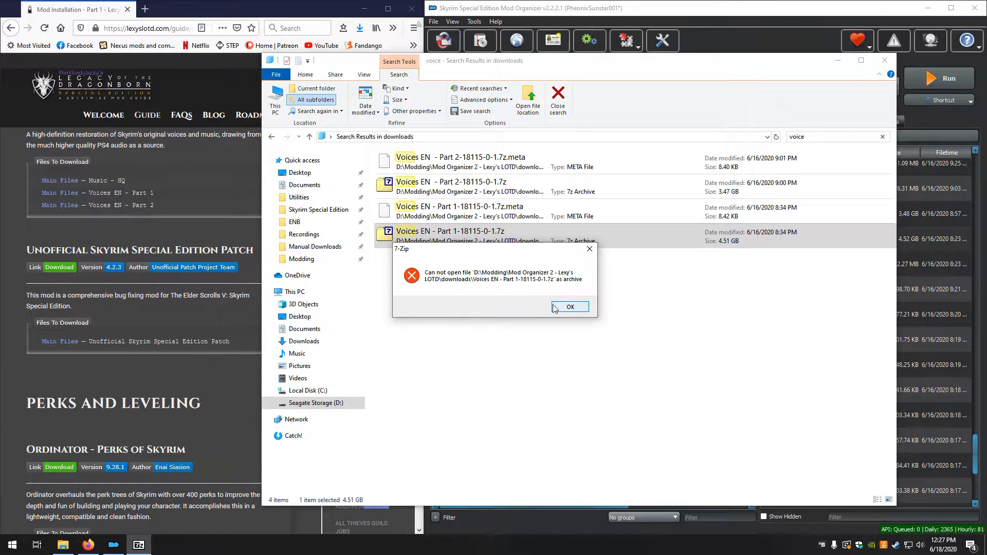
click(570, 310)
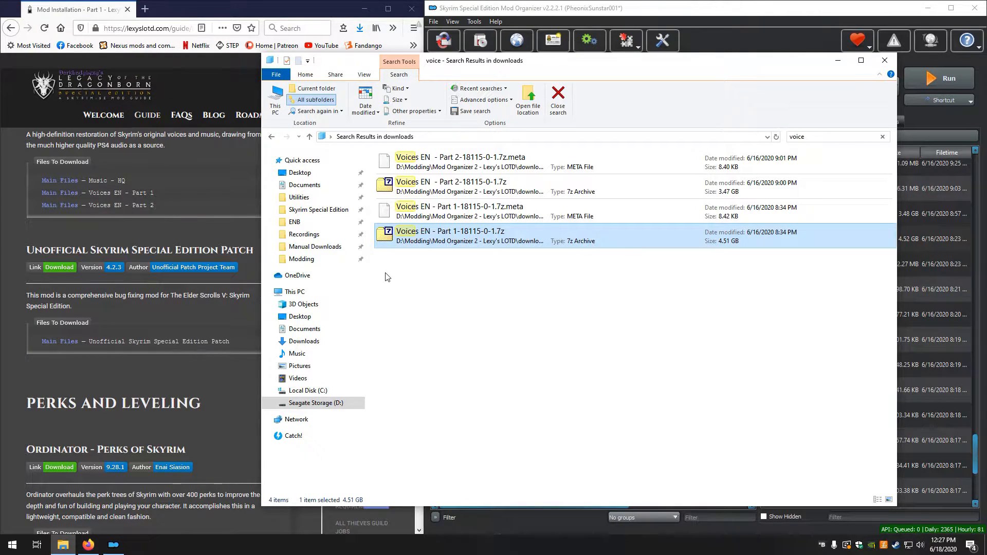
click(884, 60)
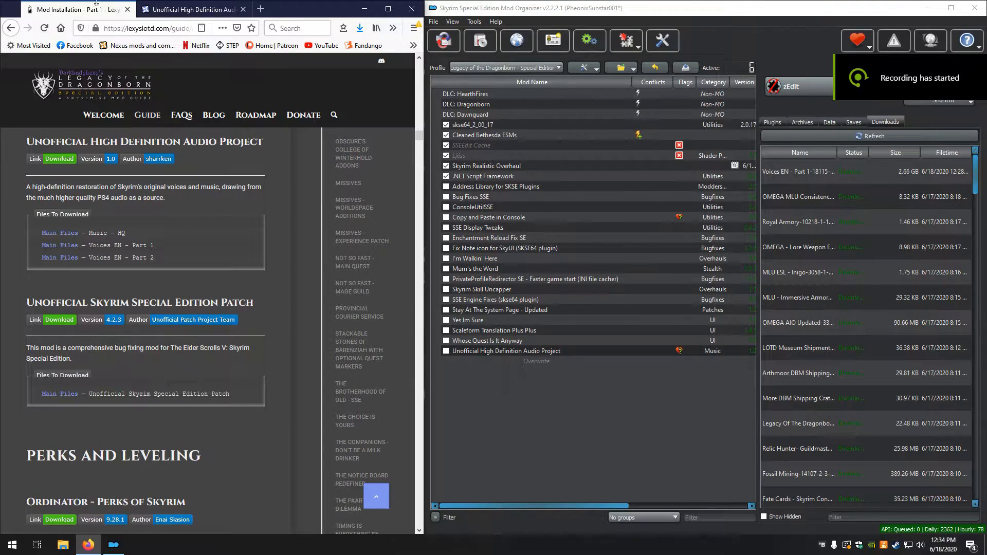
Install the new Voices EN - Part 1 download manually as Unofficial High Definition Audio Project - Voices 1, keeping all its files and leaving the BSAs packed
mouse_move(307, 112)
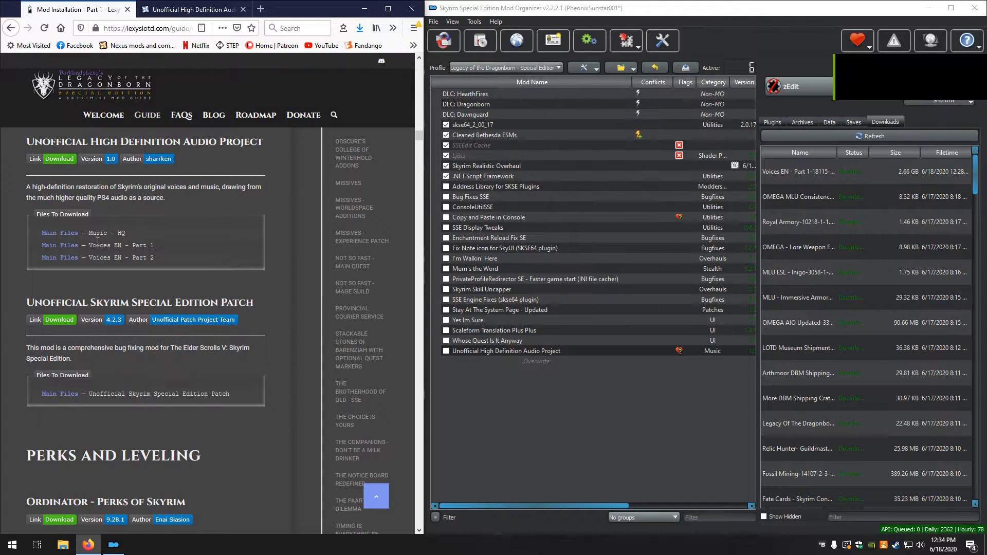
click(194, 9)
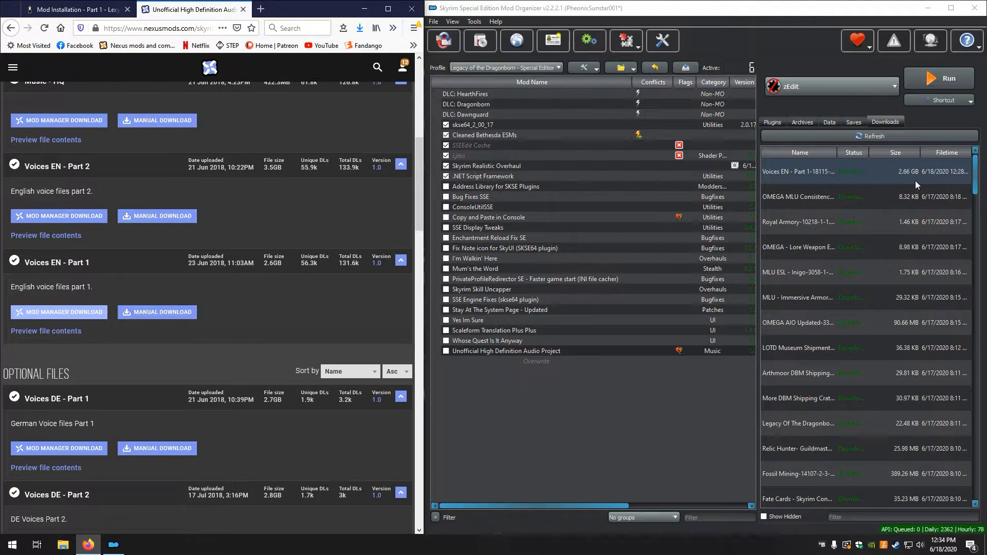
double_click(801, 172)
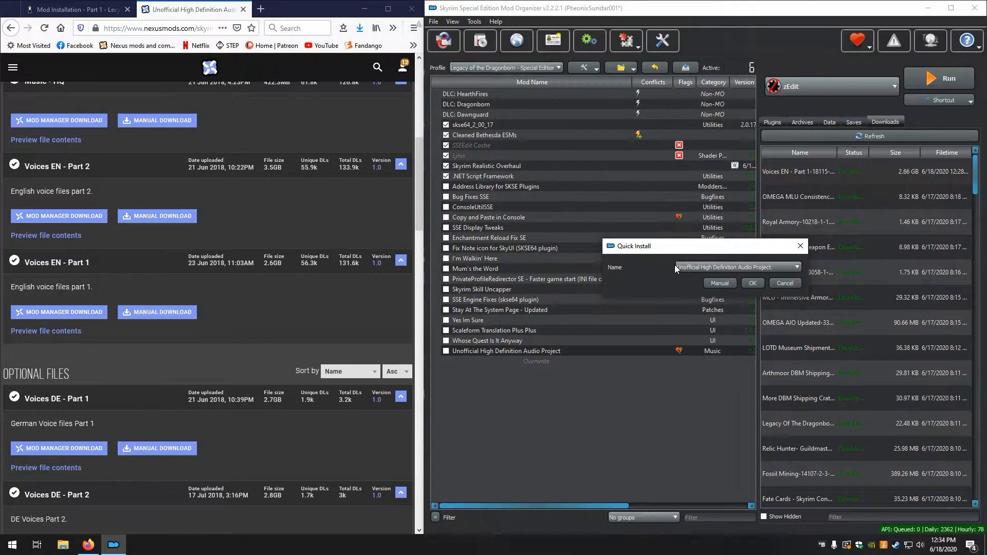
text(Voices 1)
click(719, 283)
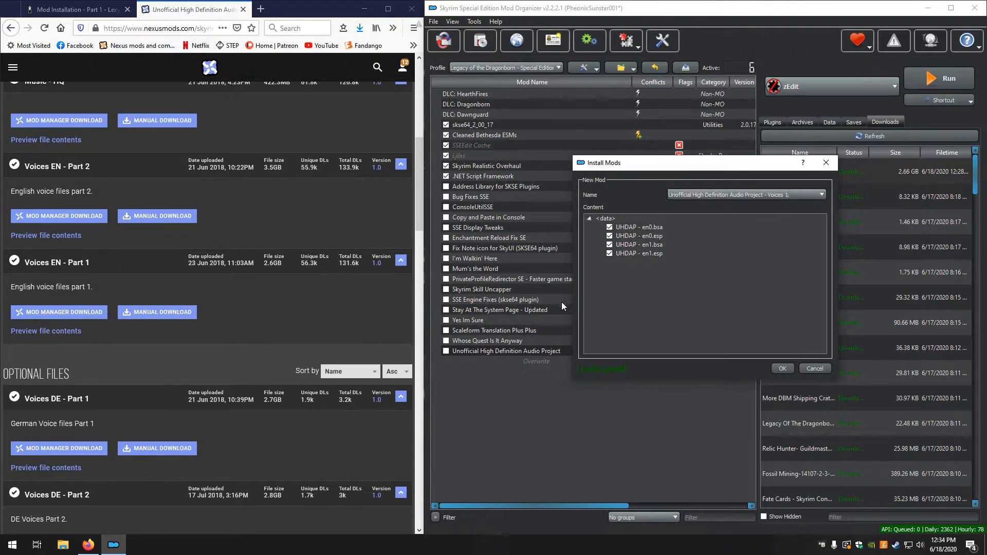
click(782, 369)
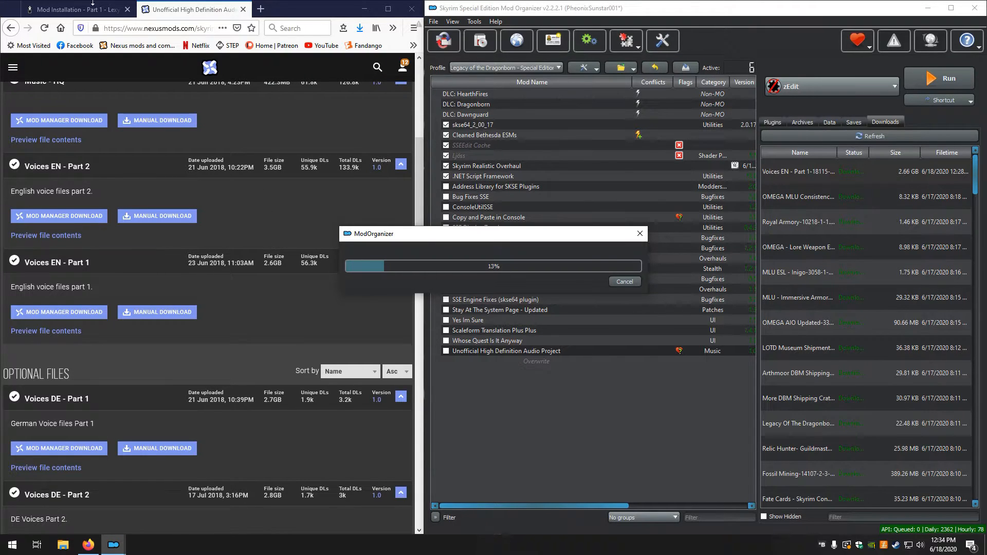
click(89, 11)
click(88, 10)
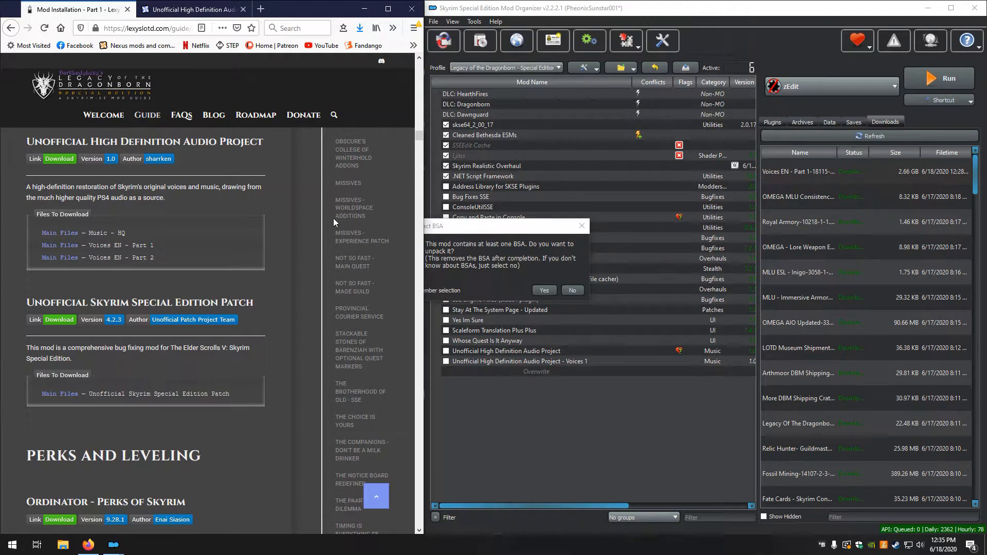
click(488, 227)
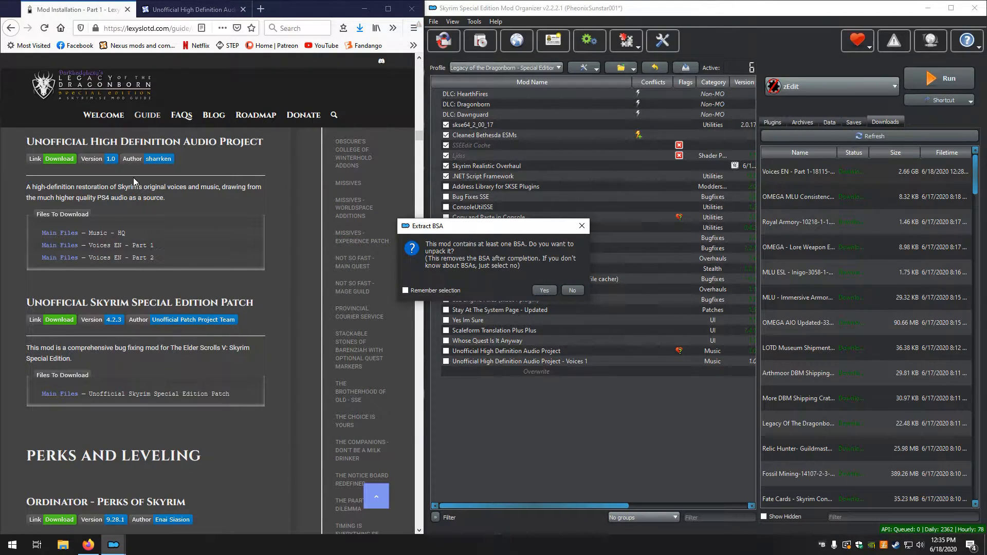
click(572, 291)
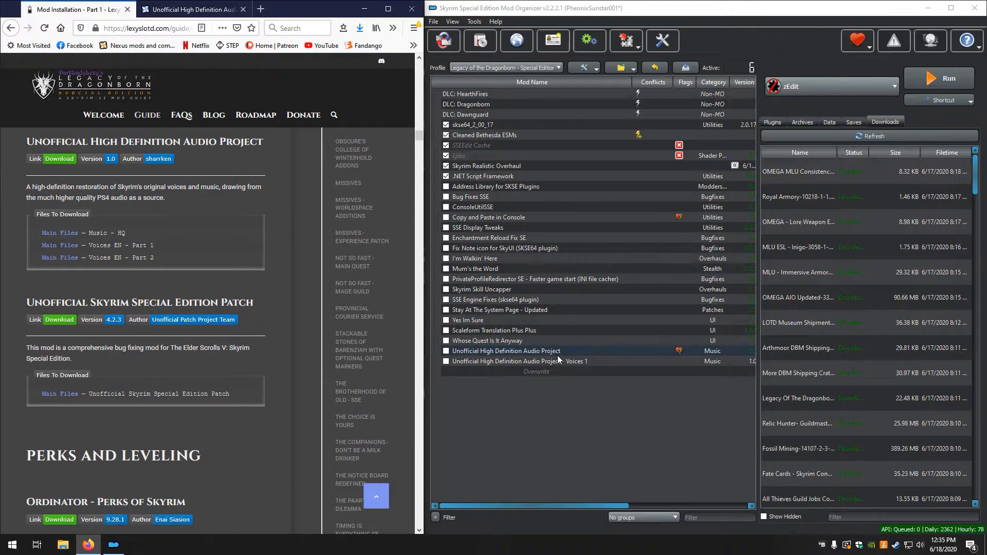
Install the Voices EN - Part 2 download manually as Unofficial High Definition Audio Project - Voices 2, keeping all its files and leaving the BSAs packed
click(890, 242)
scroll(925, 267, down, 20)
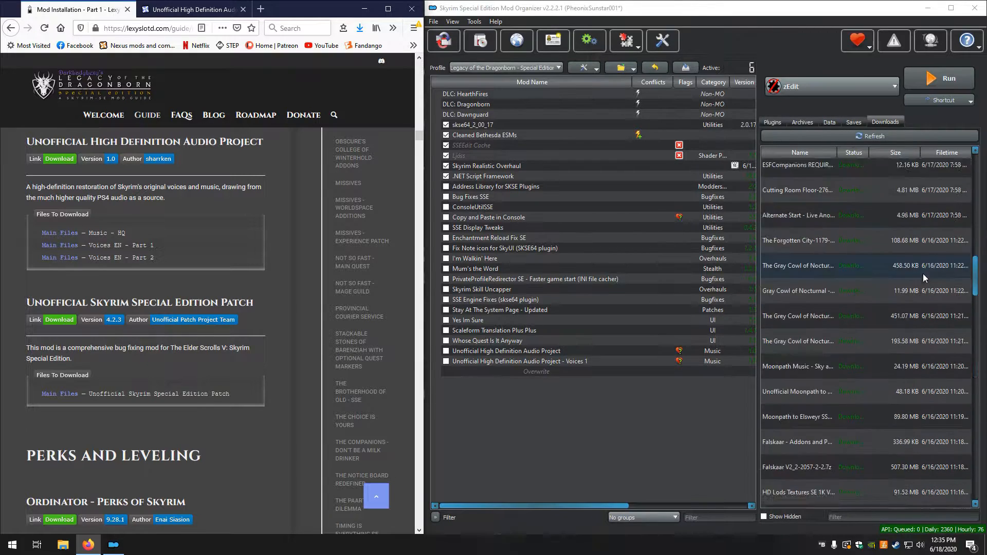
scroll(880, 355, down, 8)
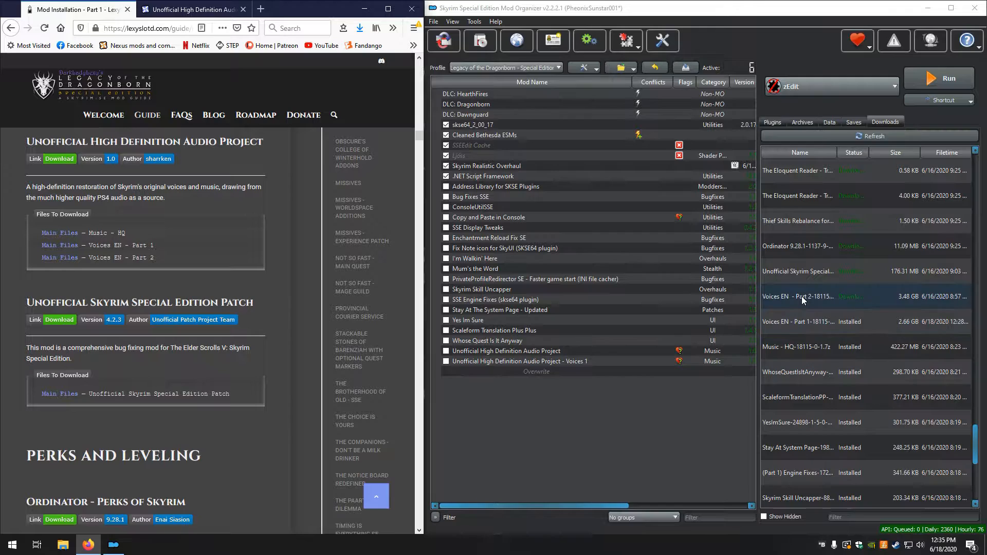
double_click(804, 300)
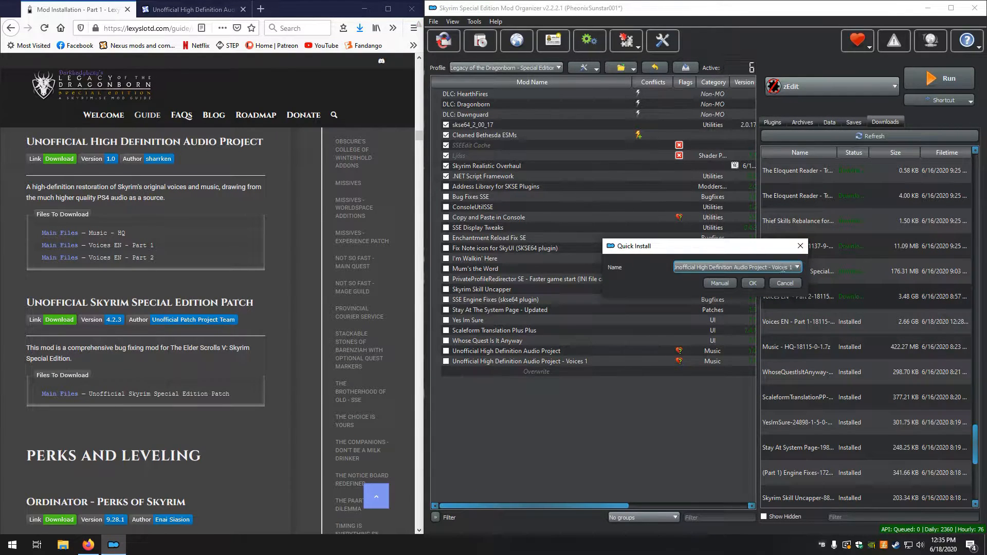
key(BackSpace)
text(2)
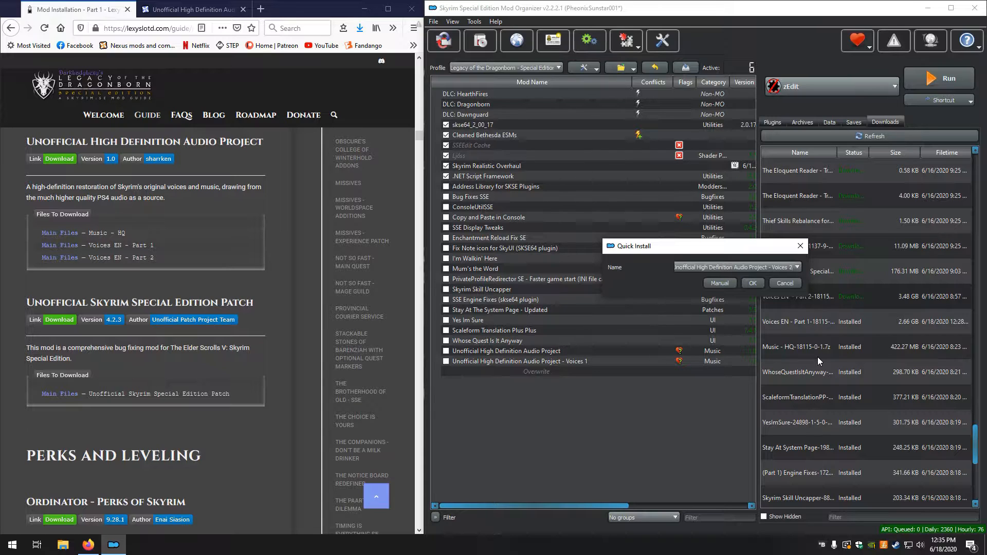
click(719, 283)
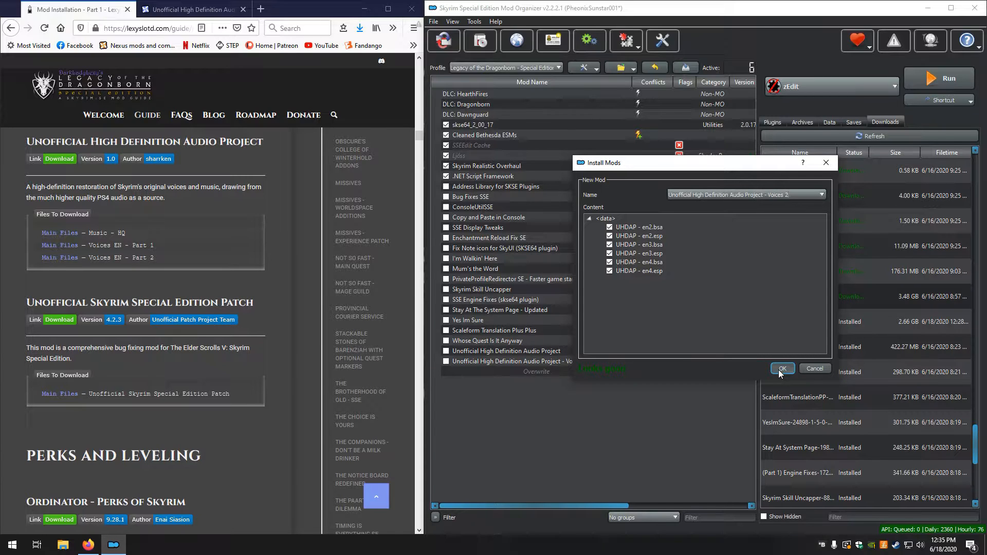
click(780, 369)
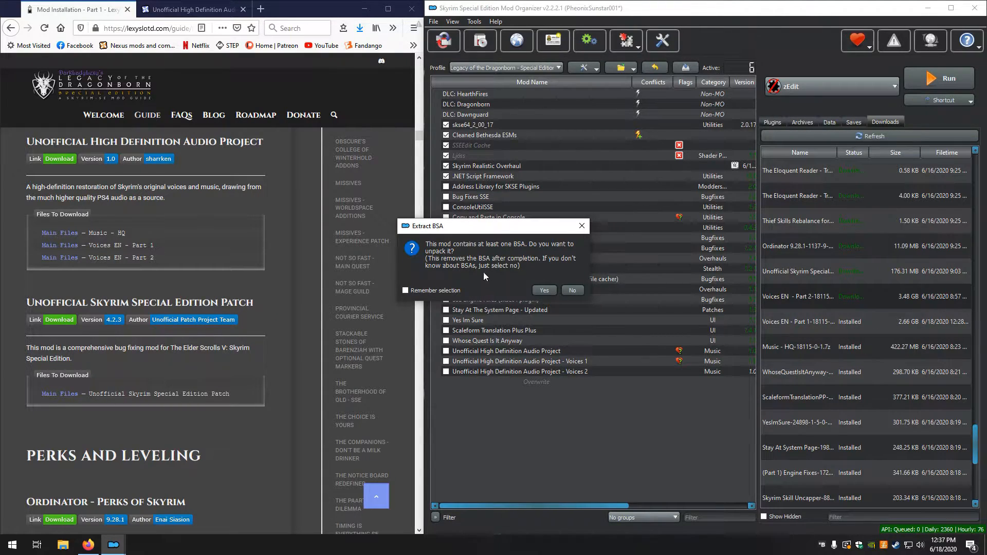
click(571, 290)
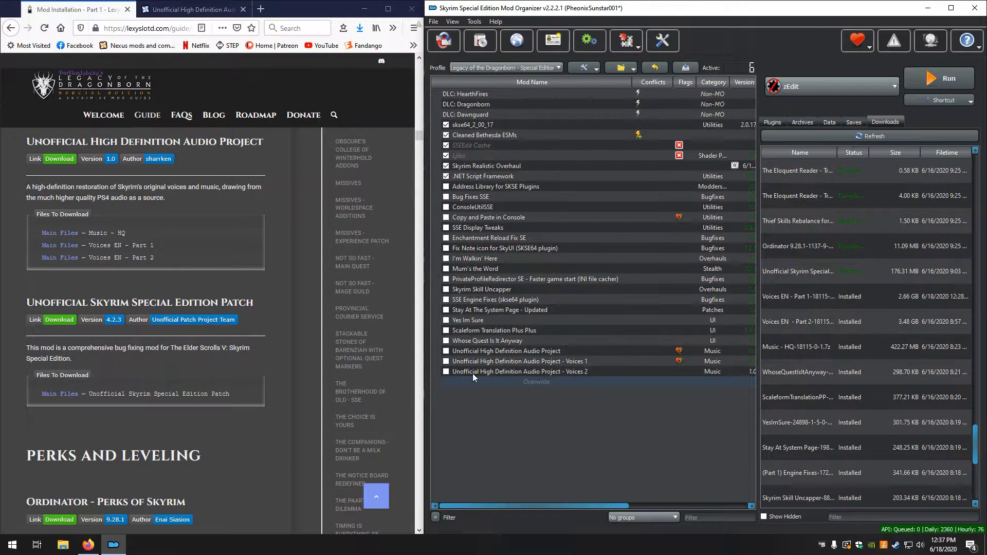
scroll(77, 236, down, 3)
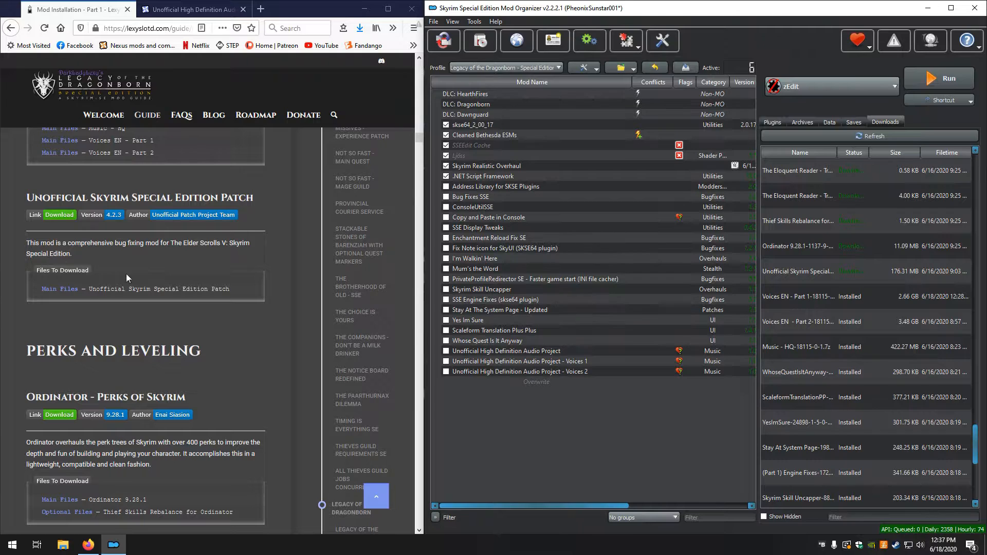
Install the Unofficial Skyrim Special Edition Patch download manually under its default name, keeping all its files and leaving the BSAs packed
double_click(799, 276)
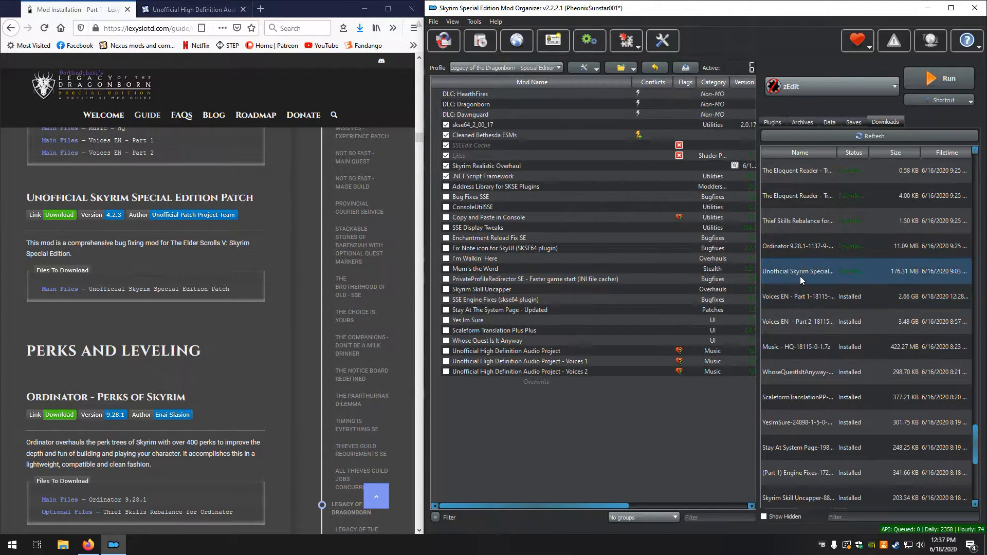
click(714, 284)
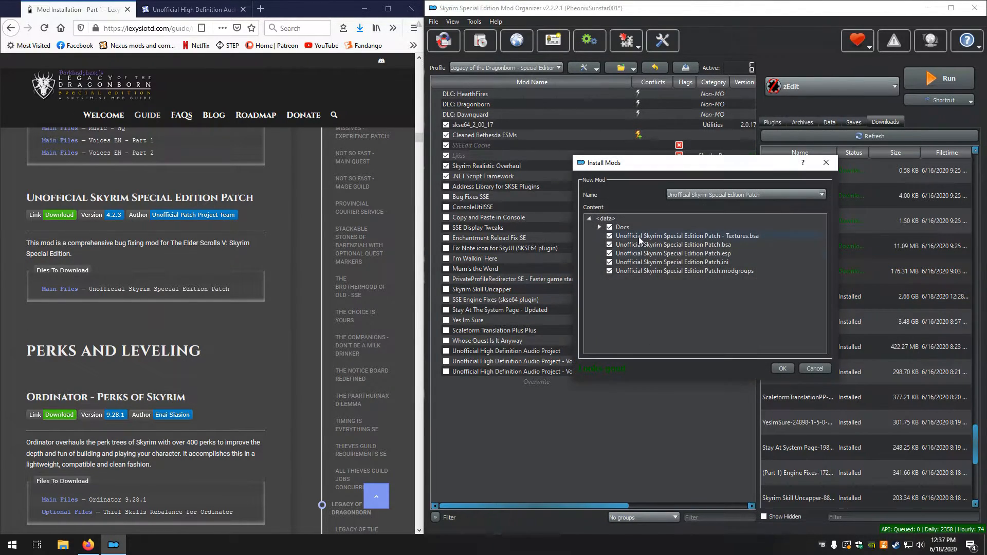
click(782, 368)
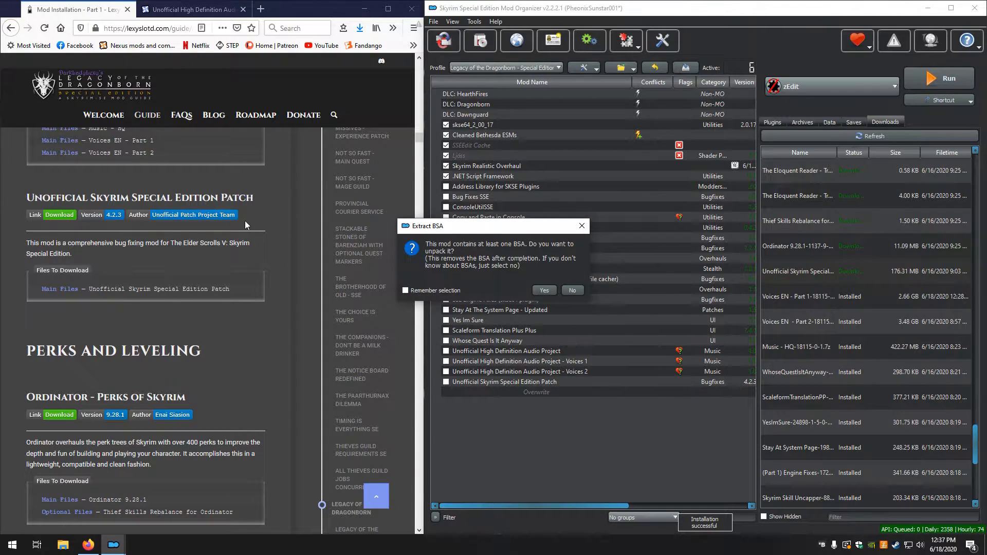
click(579, 291)
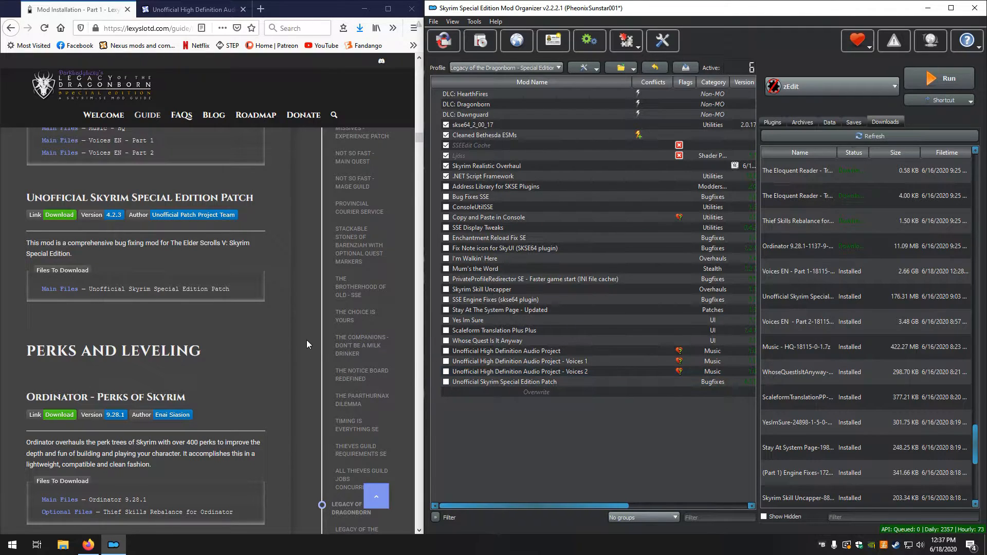
Install the Ordinator 9.28.1 download manually as Ordinator - Perks of Skyrim, keeping all its files and leaving the BSAs packed
scroll(306, 341, down, 2)
scroll(306, 340, down, 2)
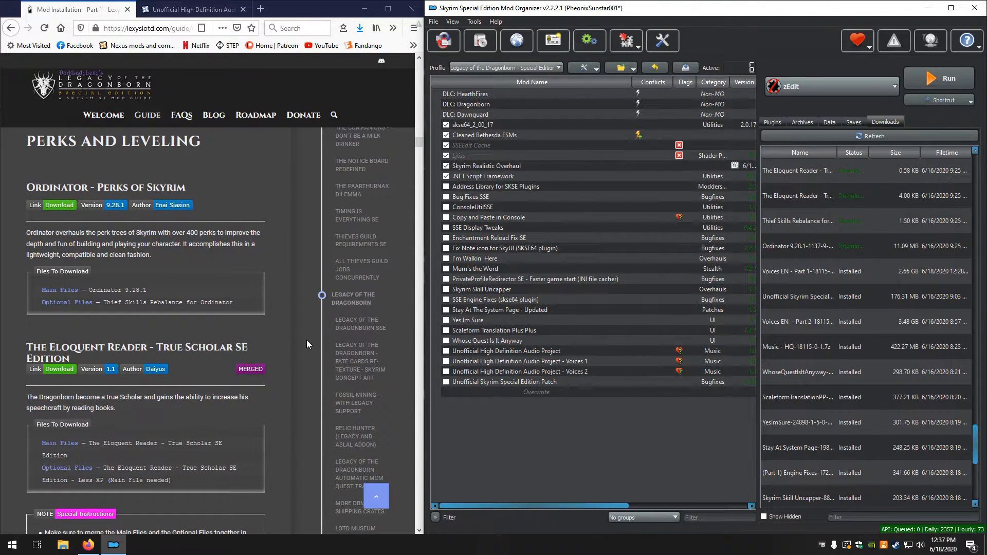
double_click(827, 249)
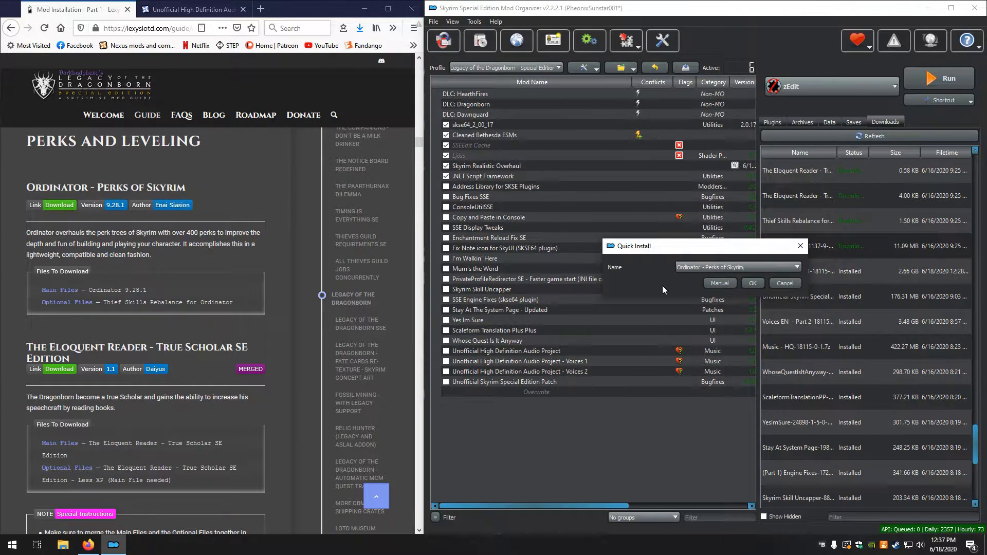
click(707, 284)
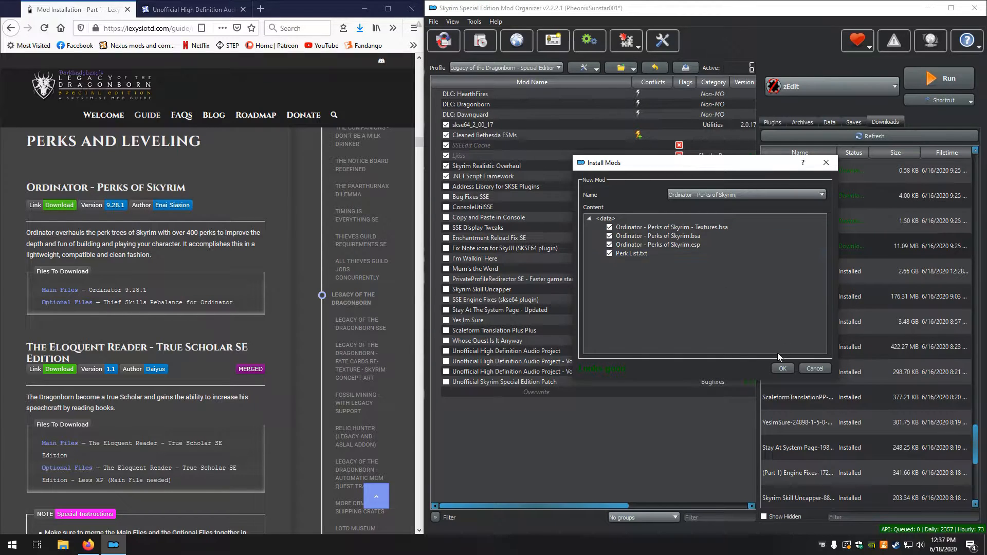
click(780, 369)
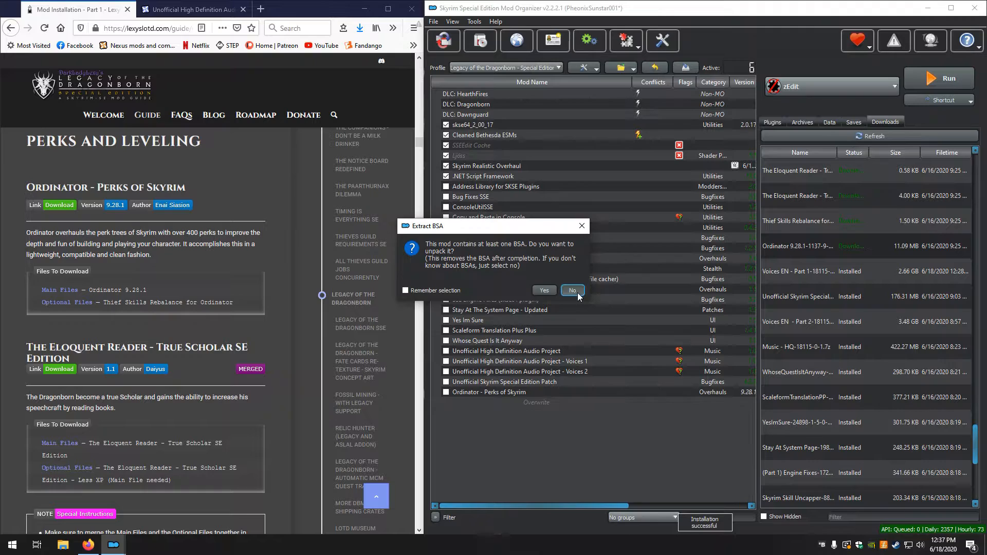
click(576, 291)
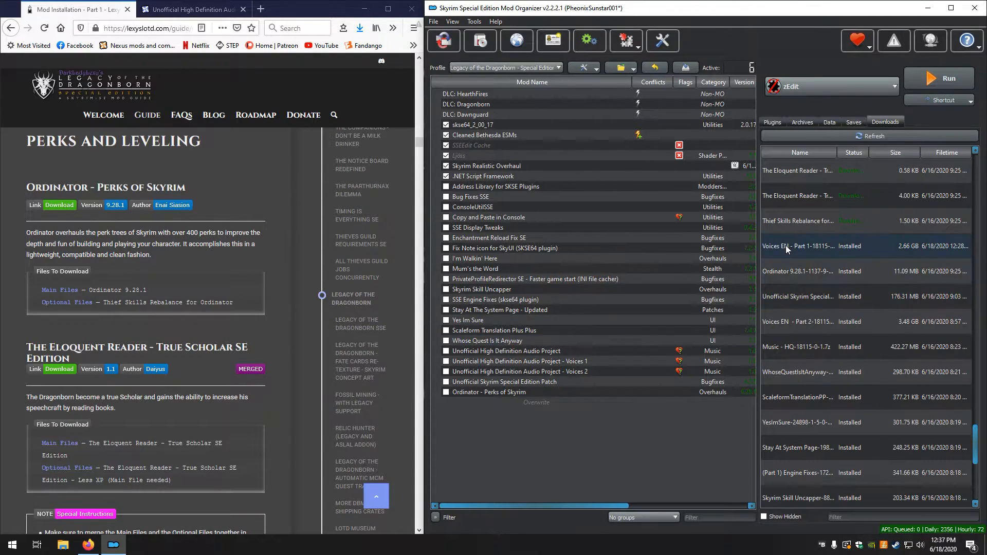
Install the Thief Skills Rebalance download manually as a separate mod named Thief Skills Rebalance for Ordinator
double_click(798, 220)
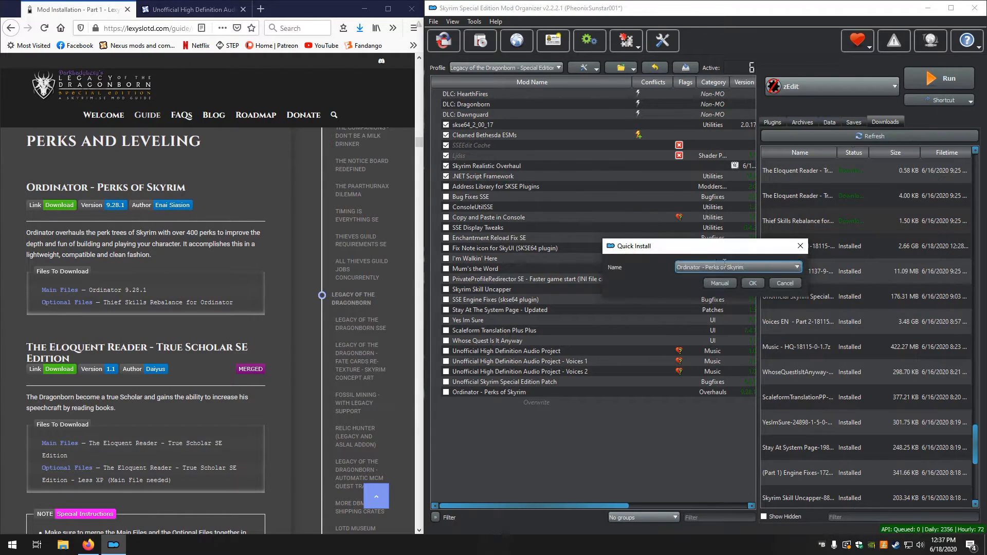
click(797, 267)
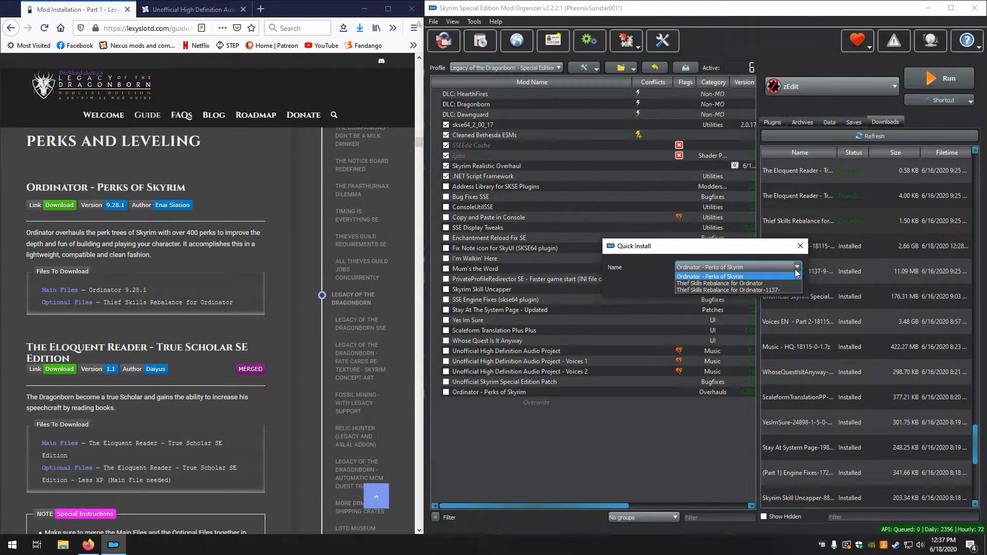
click(740, 283)
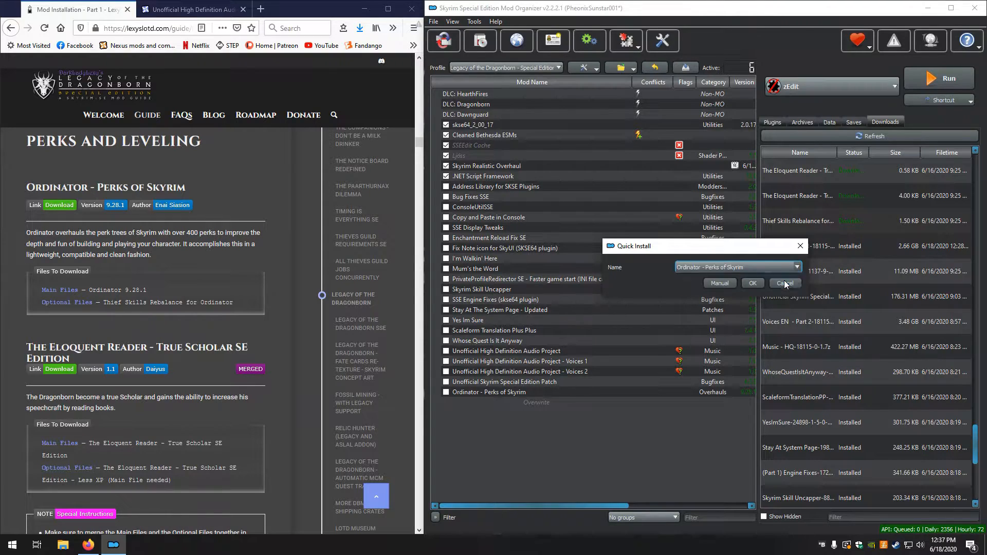
click(726, 283)
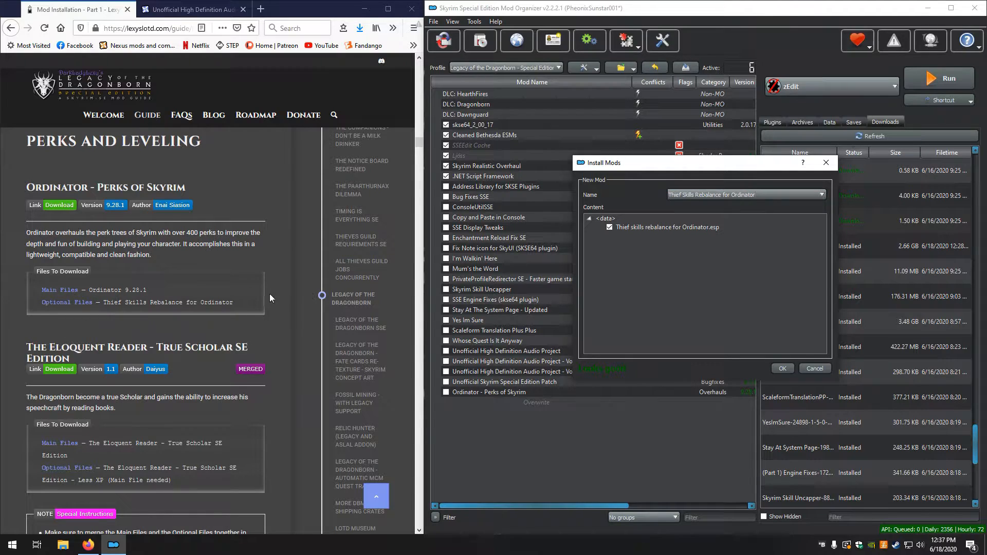
click(777, 367)
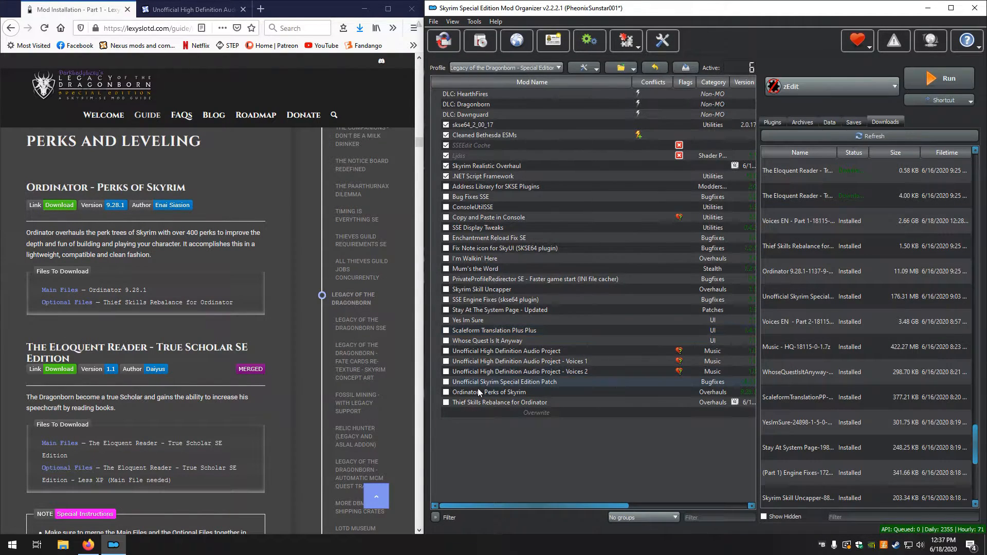
Enable all the mods from Address Library for SKSE Plugins through Thief Skills Rebalance for Ordinator
click(476, 190)
key(shift+Down)
key(shift+Down)
key(shift+Down)
key(shift+Down)
key(shift+Down)
key(shift+Down)
key(shift+Down)
key(shift+Down)
key(shift+Down)
key(shift+Down)
key(shift+Down)
key(shift+Down)
key(shift+Down)
key(shift+Down)
key(shift+Down)
key(shift+Down)
key(shift+Down)
key(shift+Down)
key(shift+Down)
key(shift+Down)
key(shift+Down)
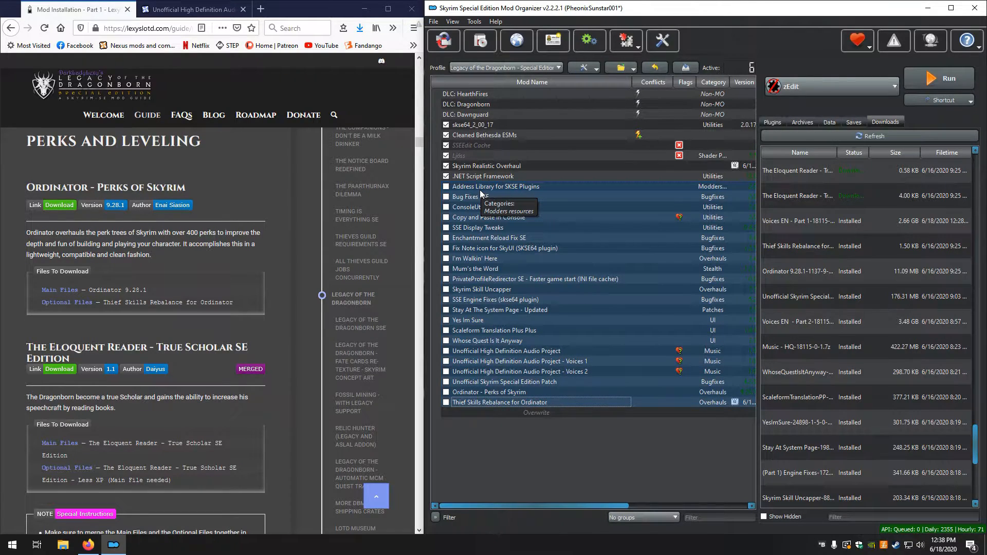
key(space)
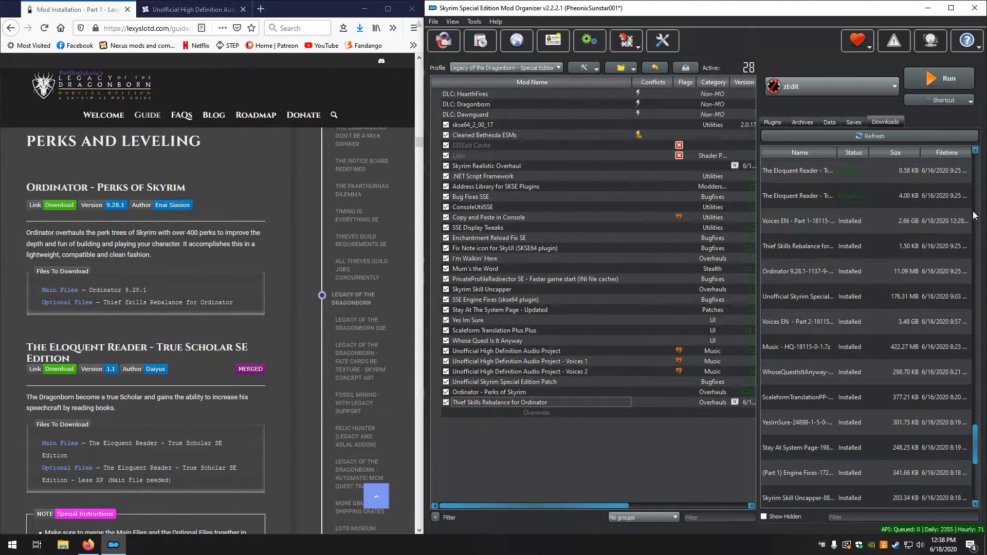
Install the 4.00 KB Eloquent Reader main file manually under its default name, setting its inner folder as the data directory
mouse_move(836, 178)
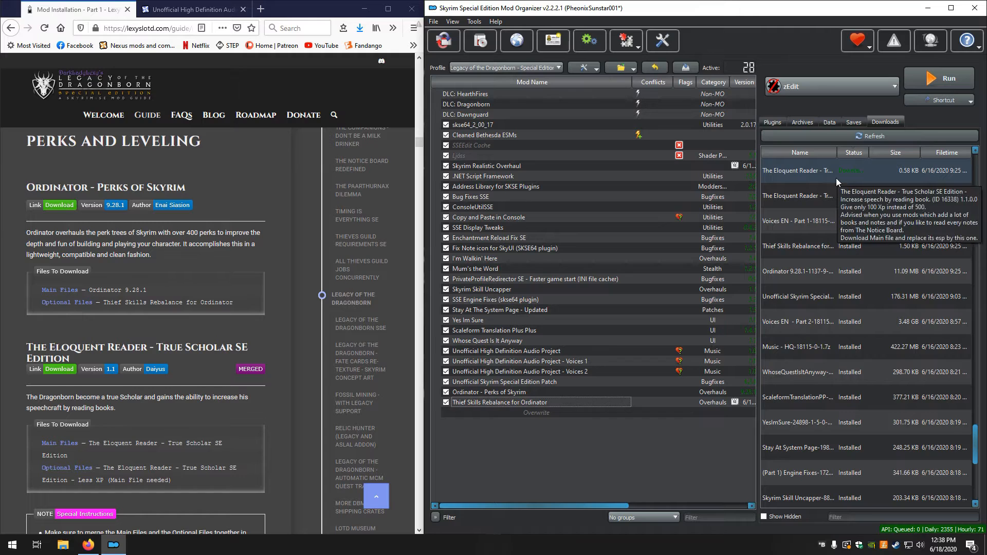
click(805, 197)
double_click(804, 194)
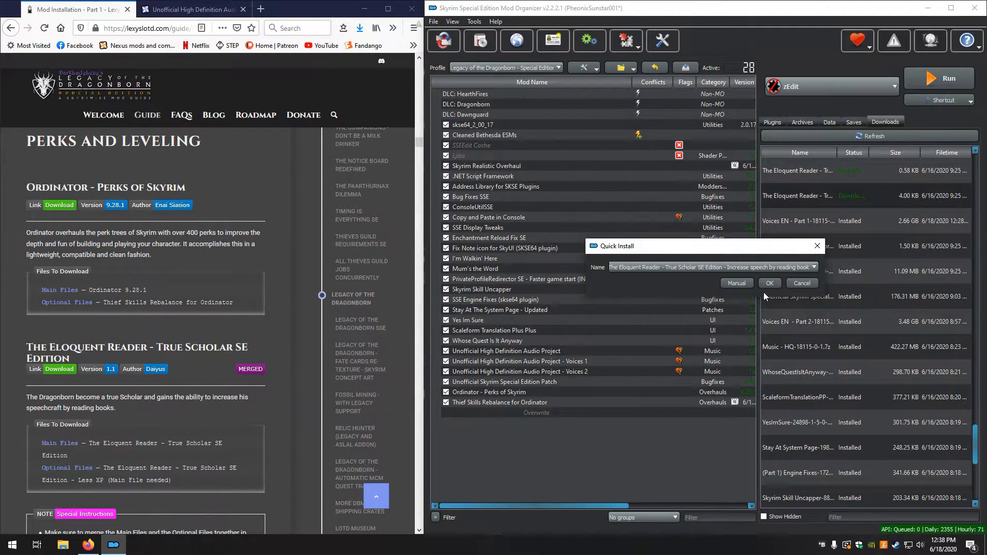
click(738, 285)
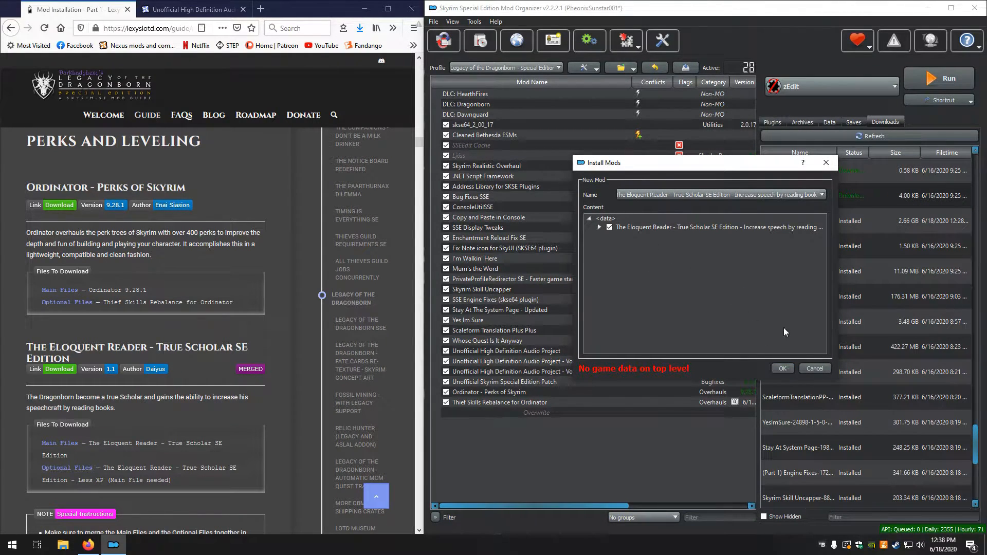
right_click(651, 225)
click(662, 233)
click(782, 368)
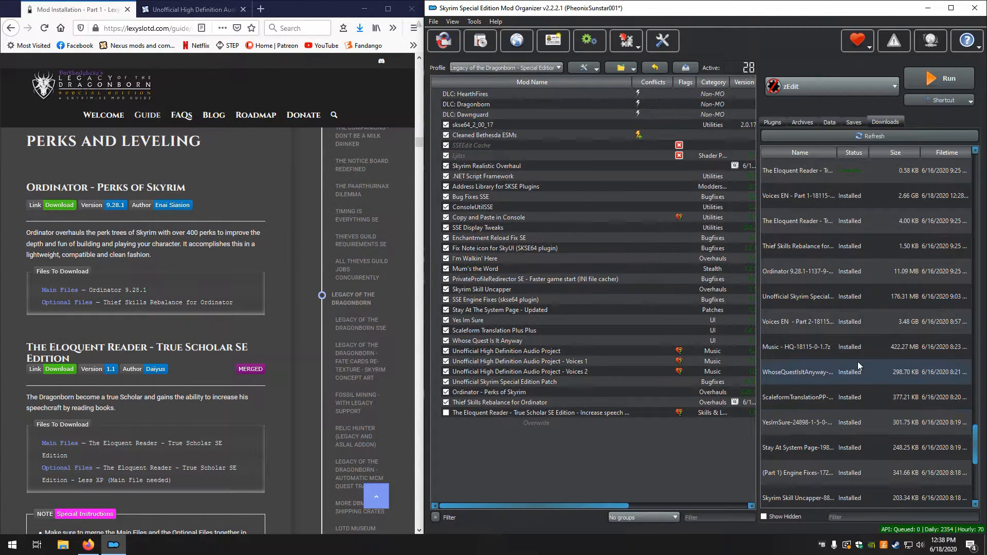
Install the 0.58 KB Eloquent Reader optional file manually as The Eloquent Reader - True Scholar SE Edition - Less XP
scroll(841, 335, up, 4)
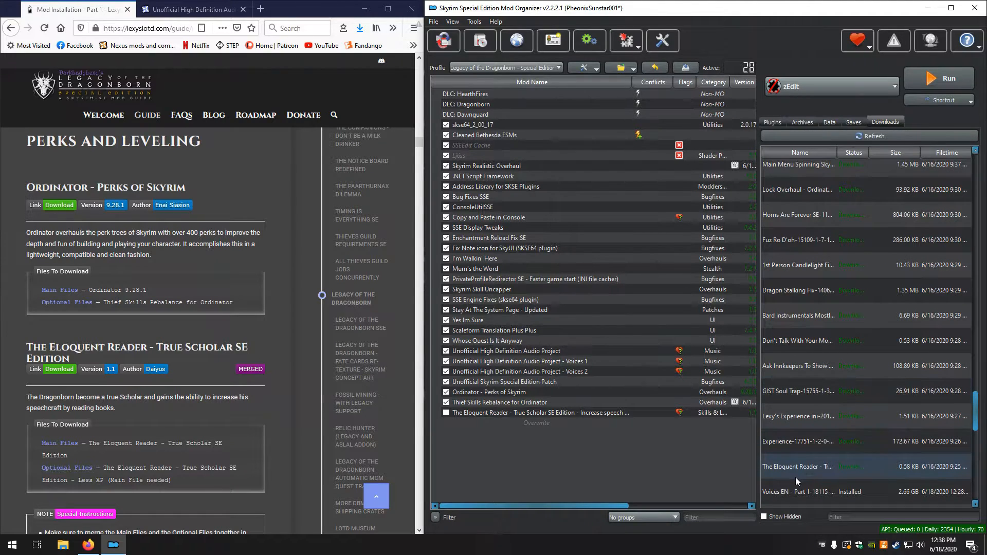
scroll(281, 382, down, 3)
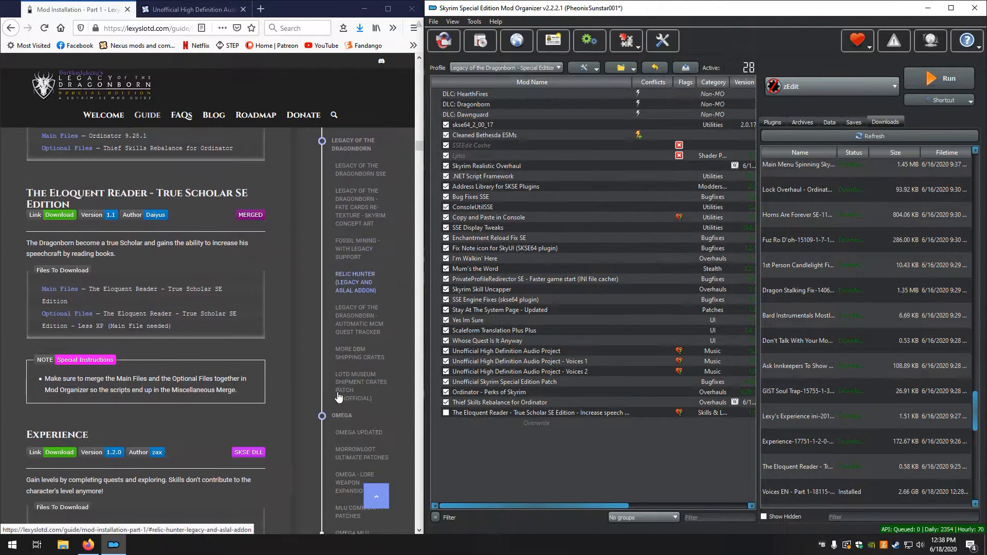
scroll(282, 381, down, 3)
scroll(282, 381, up, 2)
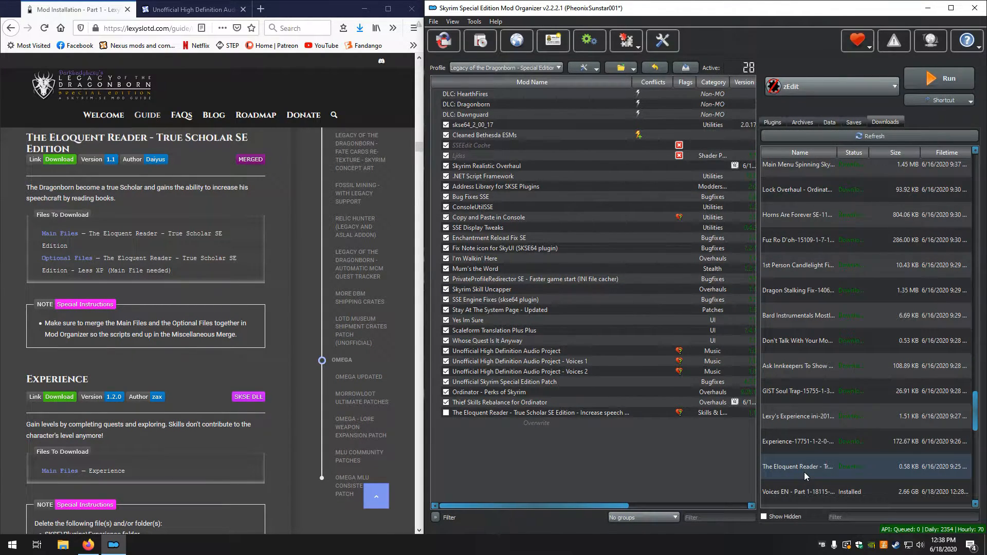
mouse_move(804, 472)
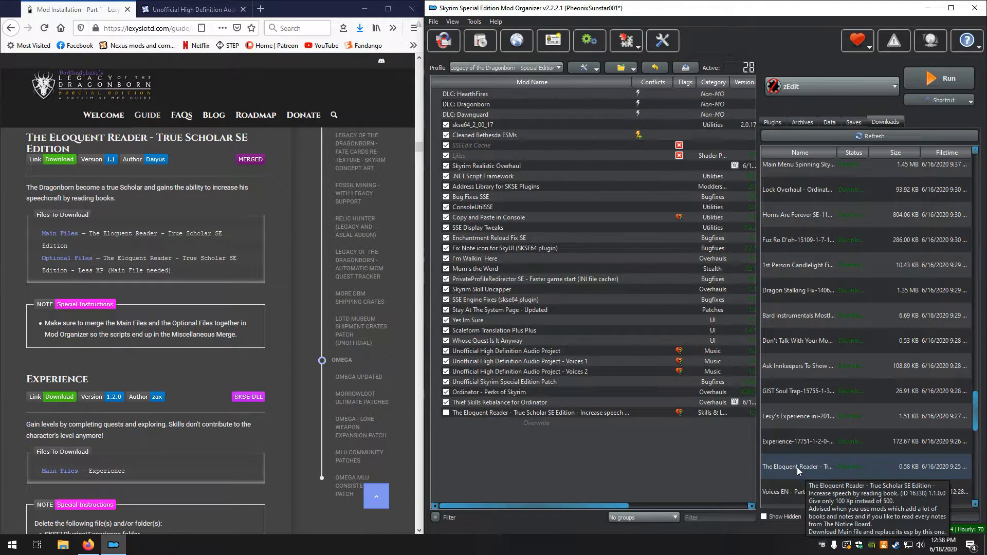
double_click(796, 467)
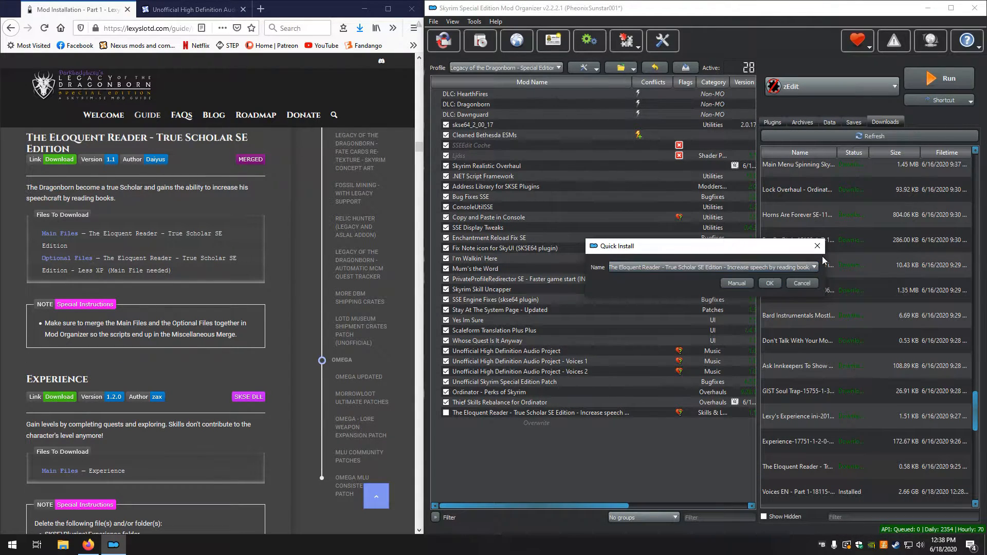
click(814, 267)
click(751, 290)
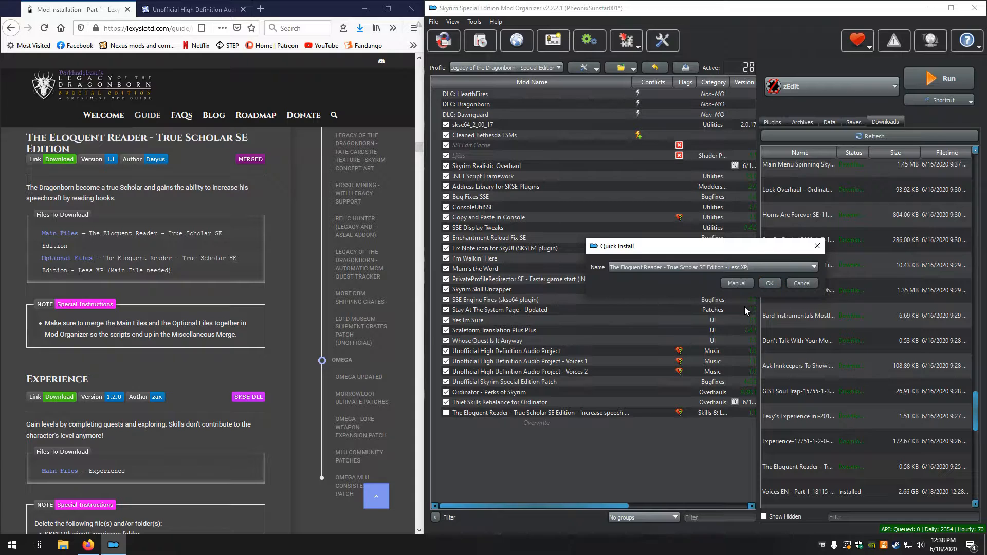
click(735, 282)
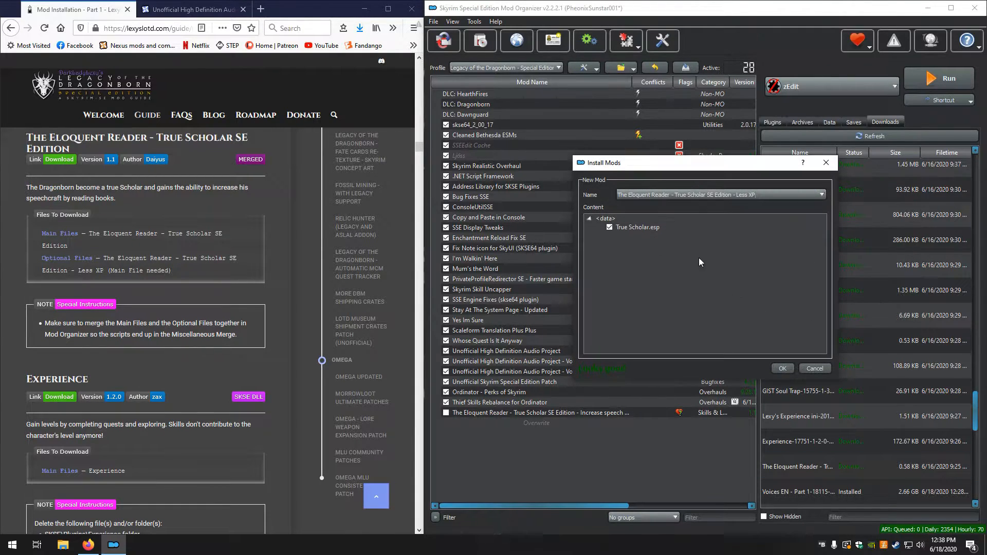
click(781, 368)
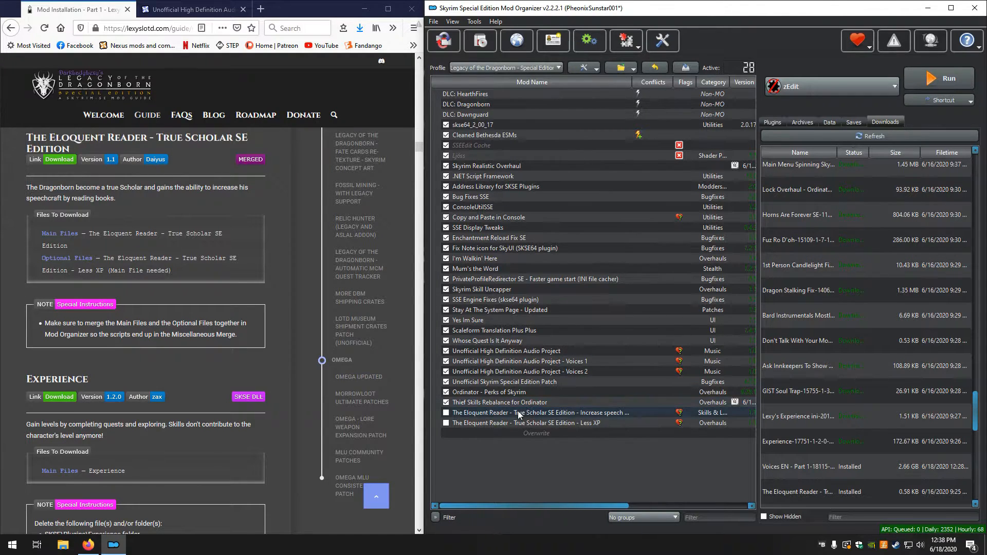
Remove the separate mod The Eloquent Reader - True Scholar SE Edition - Less XP from the mod list
right_click(466, 424)
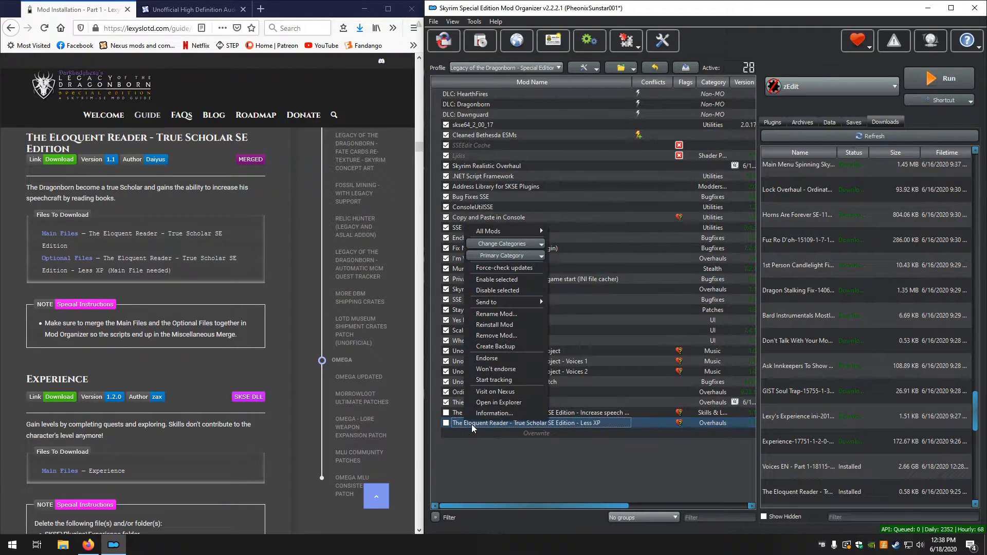
mouse_move(488, 306)
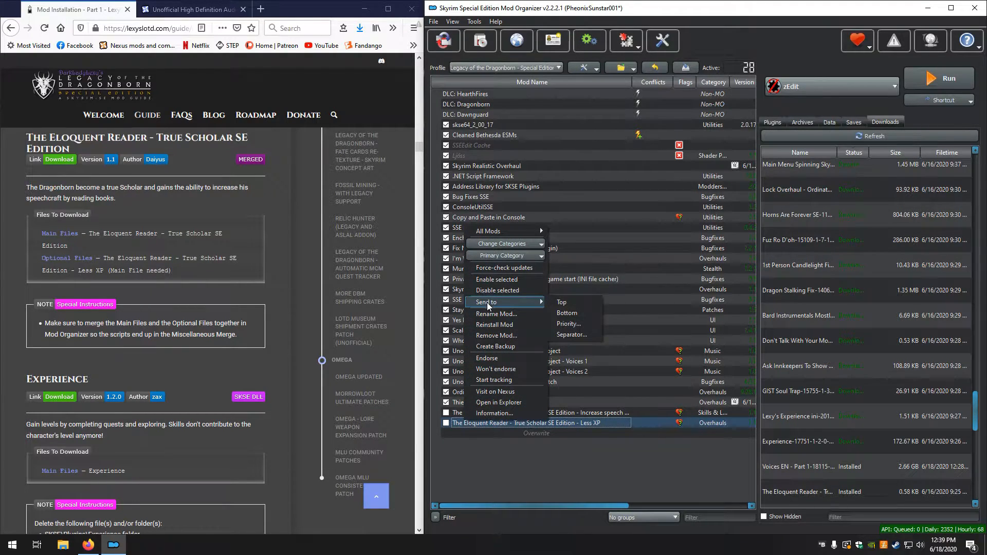
click(507, 337)
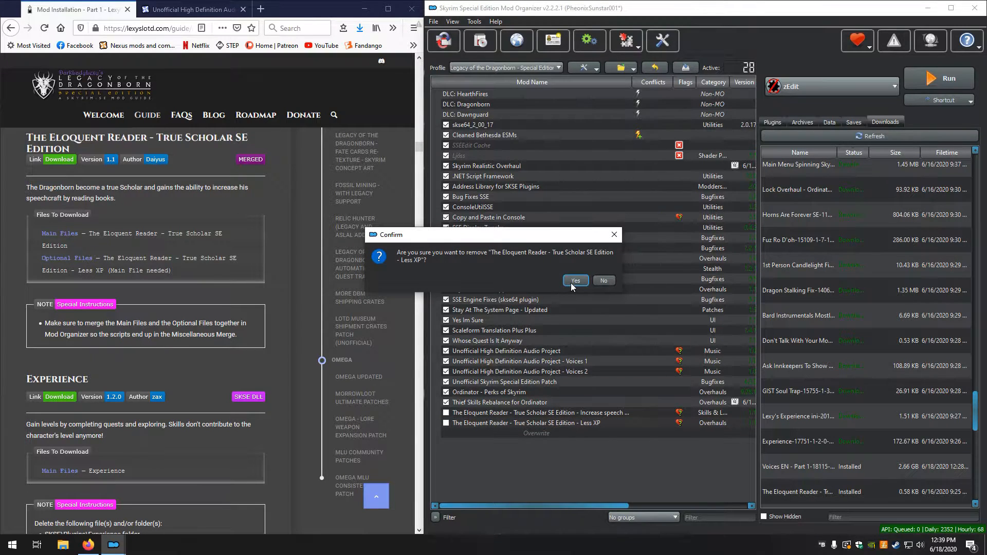
click(572, 282)
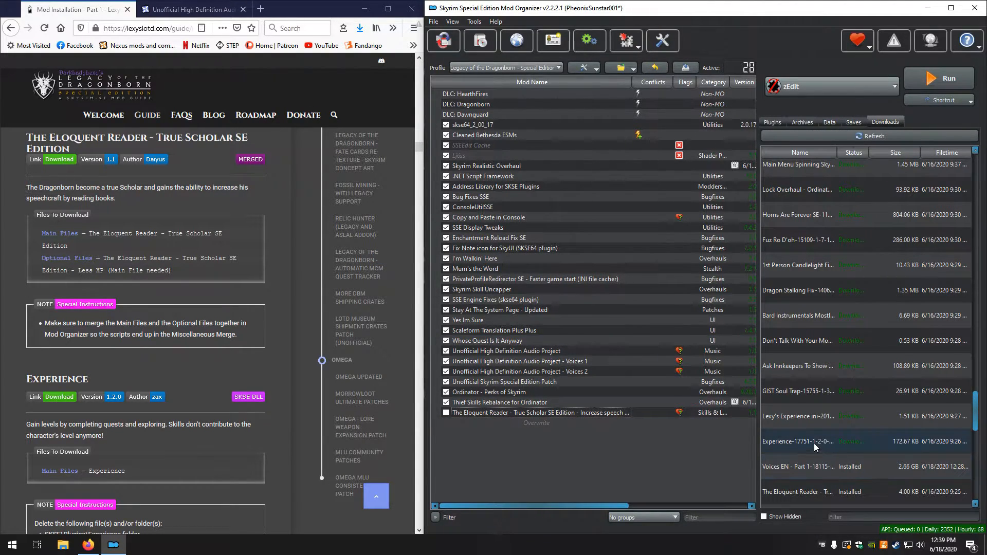
Reinstall the 0.58 KB Eloquent Reader optional file manually under the main mod's name, merging it into the existing mod
scroll(813, 469, down, 3)
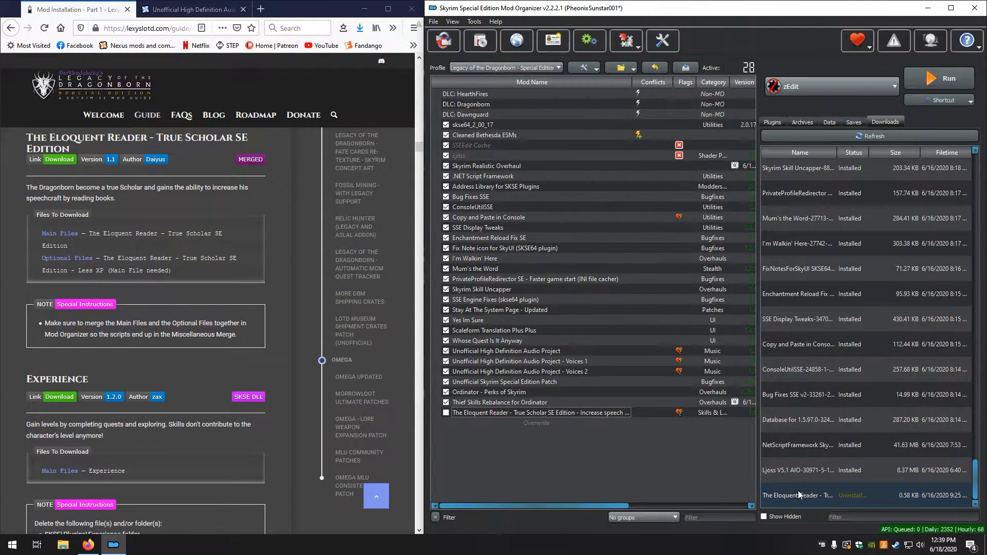
double_click(826, 497)
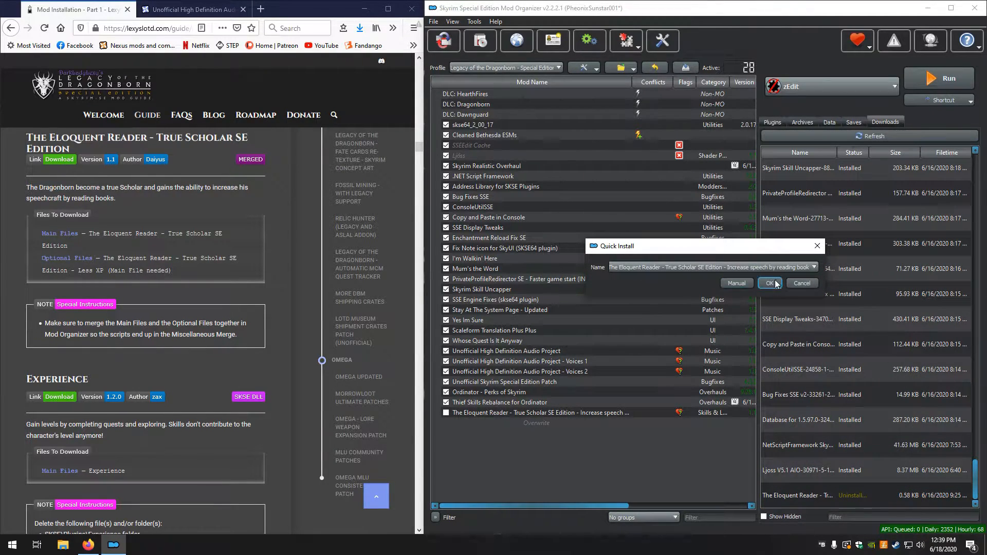
click(736, 283)
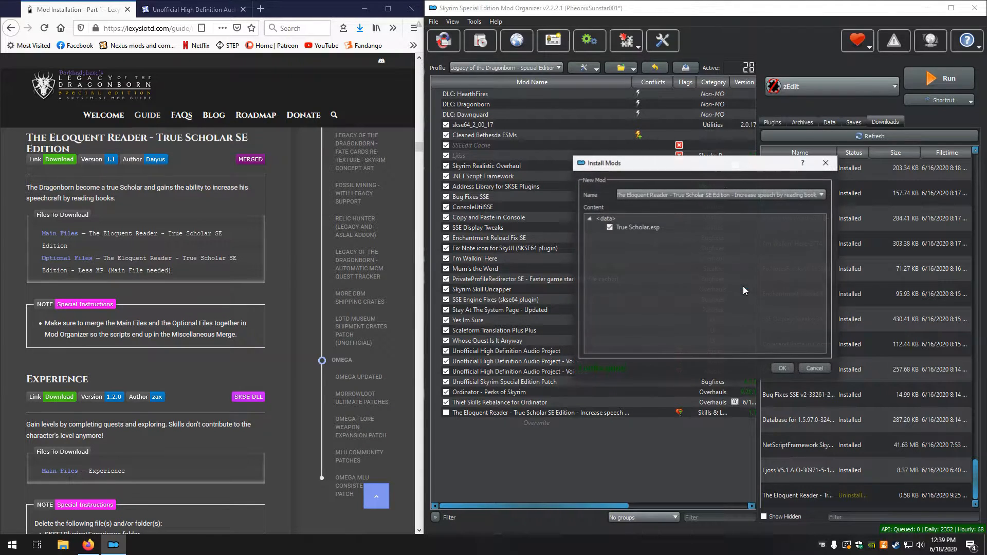
click(790, 377)
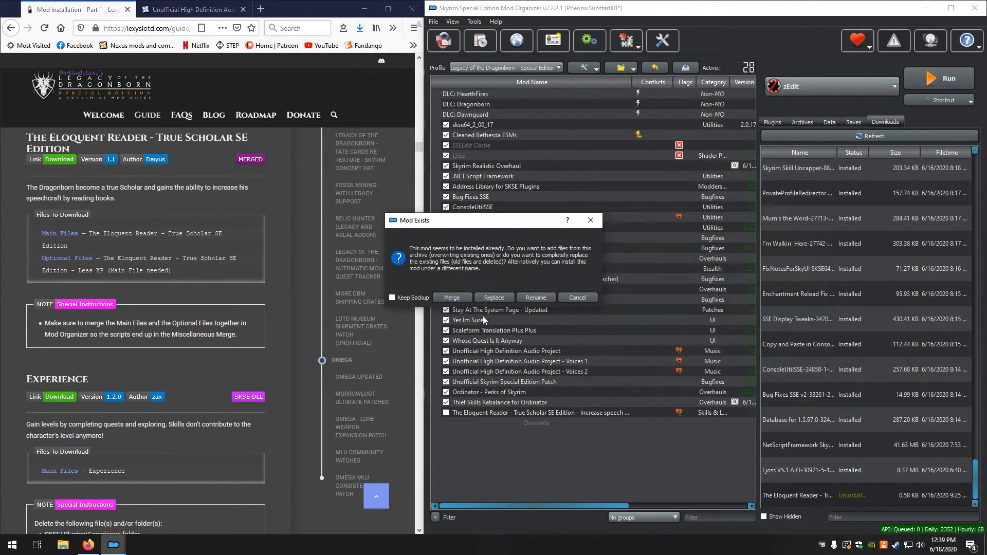
click(461, 300)
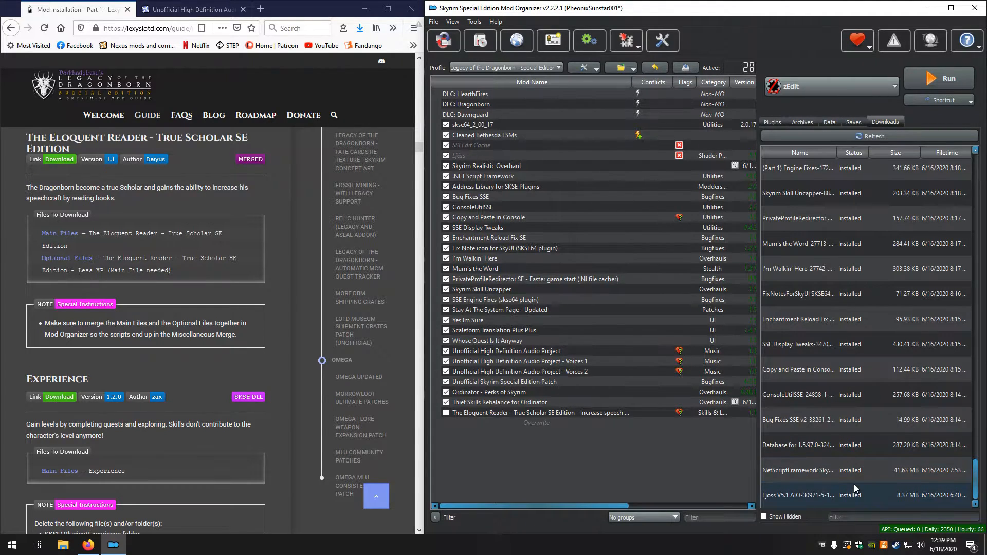
Install the downloaded Experience mod manually under the name Experience, excluding its SKSE\Plugins\Experience folder
scroll(855, 489, up, 4)
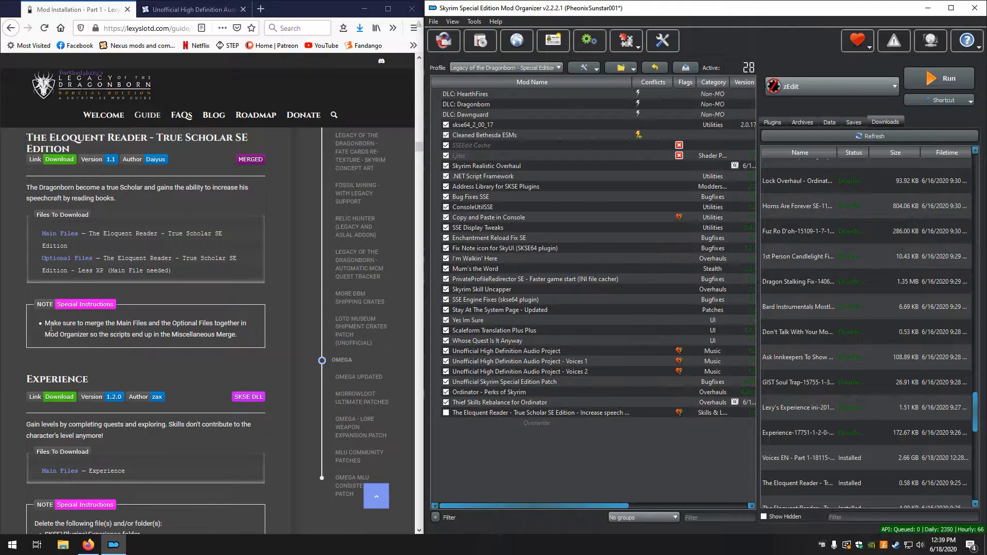
scroll(51, 327, down, 3)
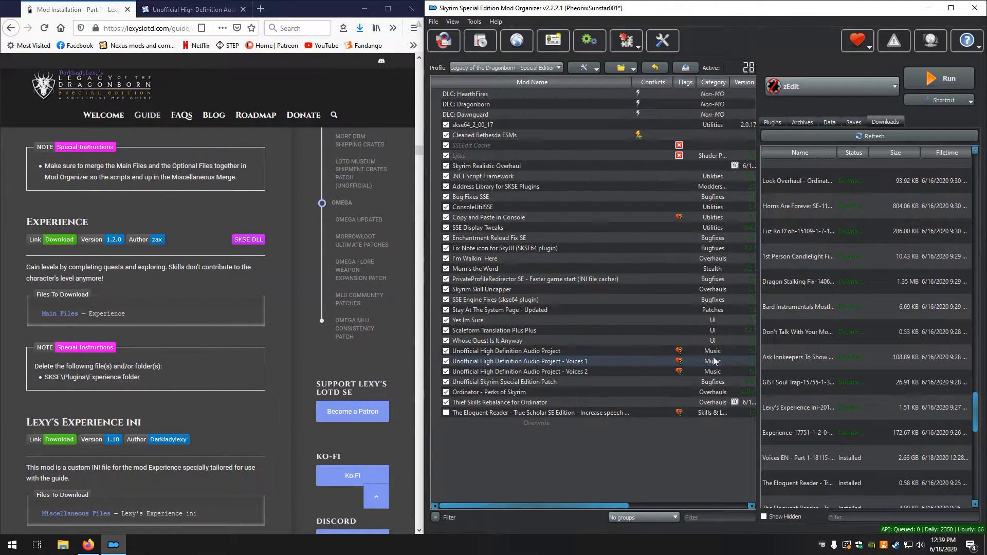
double_click(799, 433)
click(726, 283)
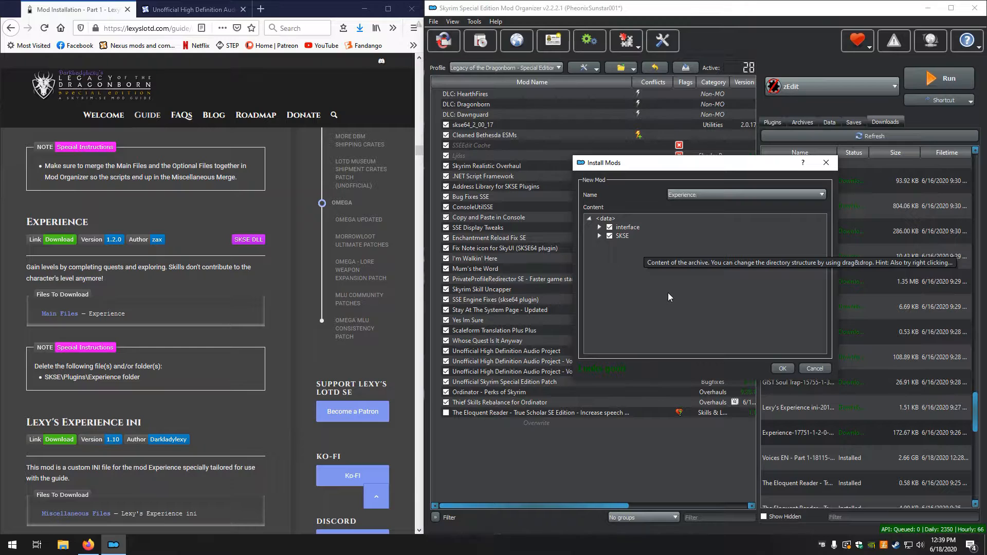
click(599, 236)
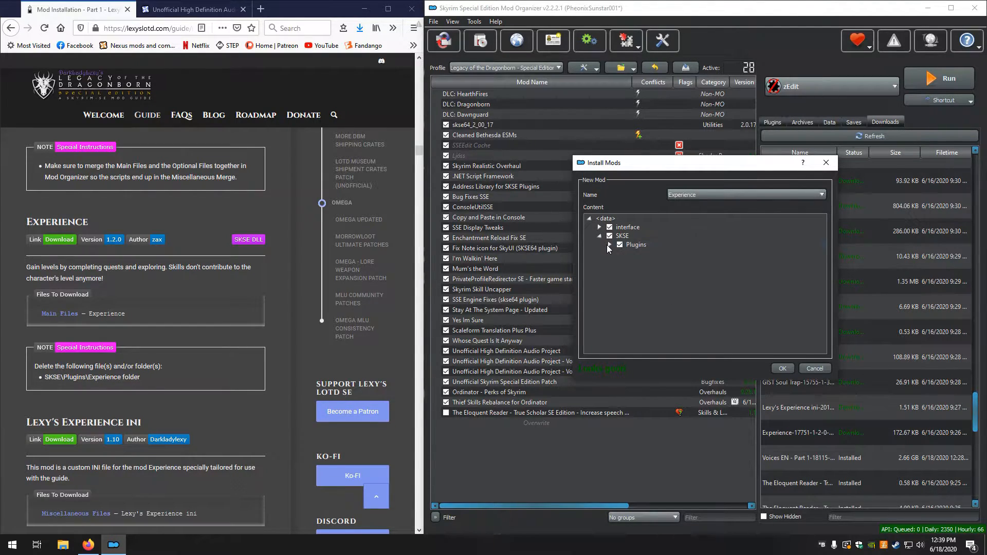
click(609, 245)
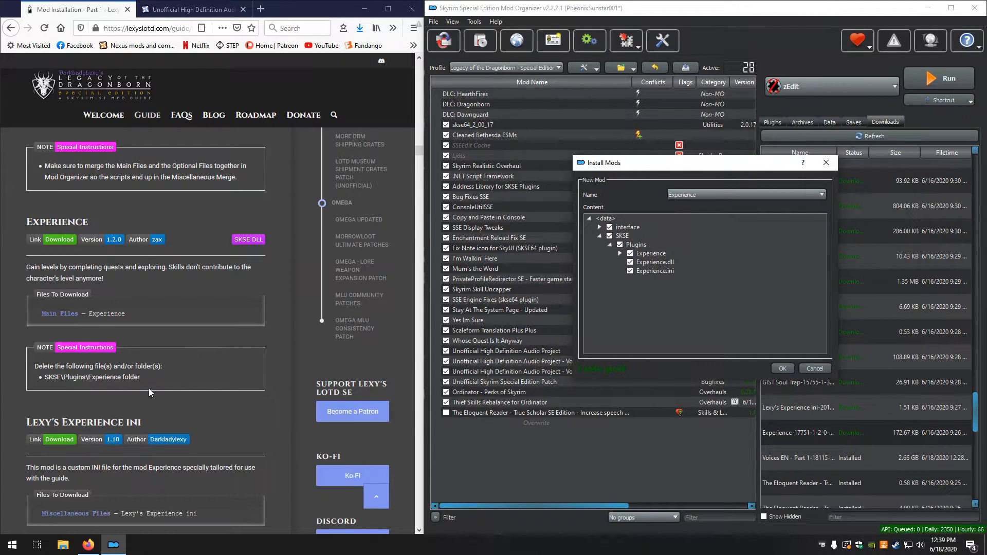
click(630, 254)
click(783, 369)
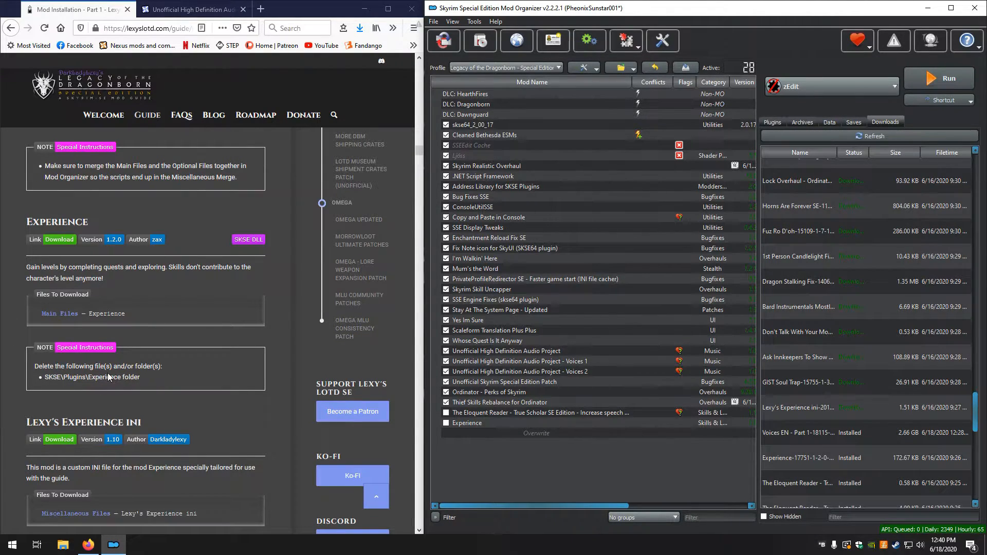
Start installing the downloaded Lexy's Experience ini file
scroll(116, 382, down, 4)
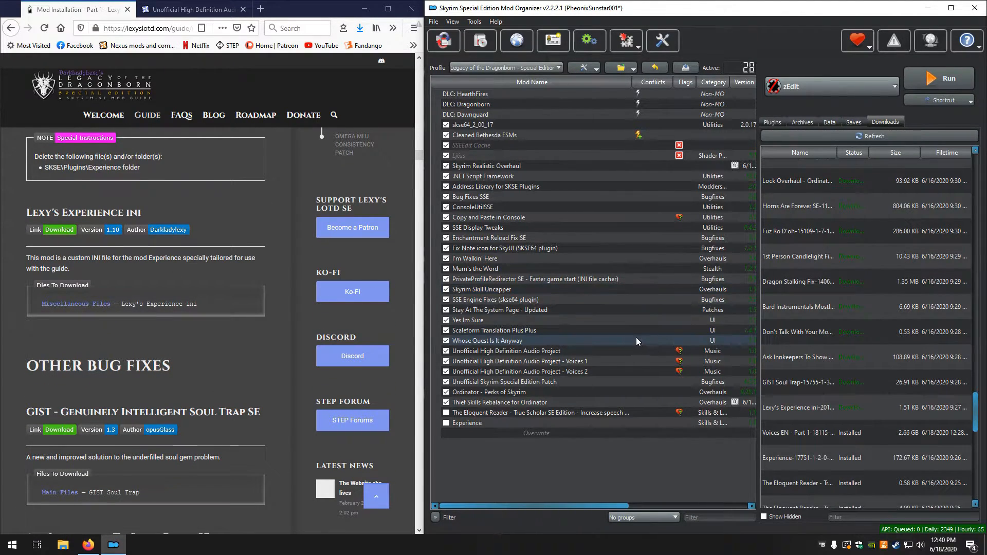
click(806, 410)
double_click(805, 410)
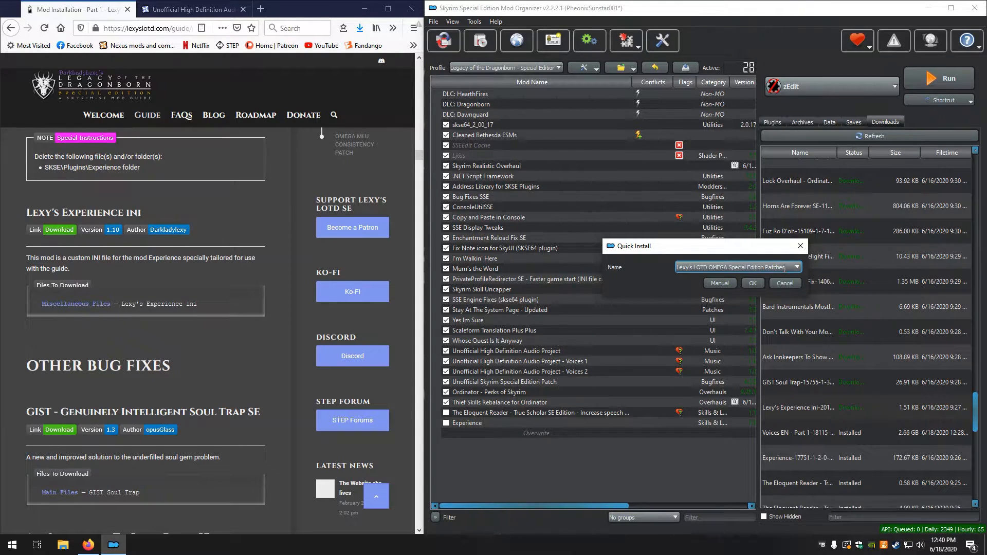
Install the download manually under the name Lexy's Experience ini, using its Lexy's Experience ini folder as the data directory
click(796, 266)
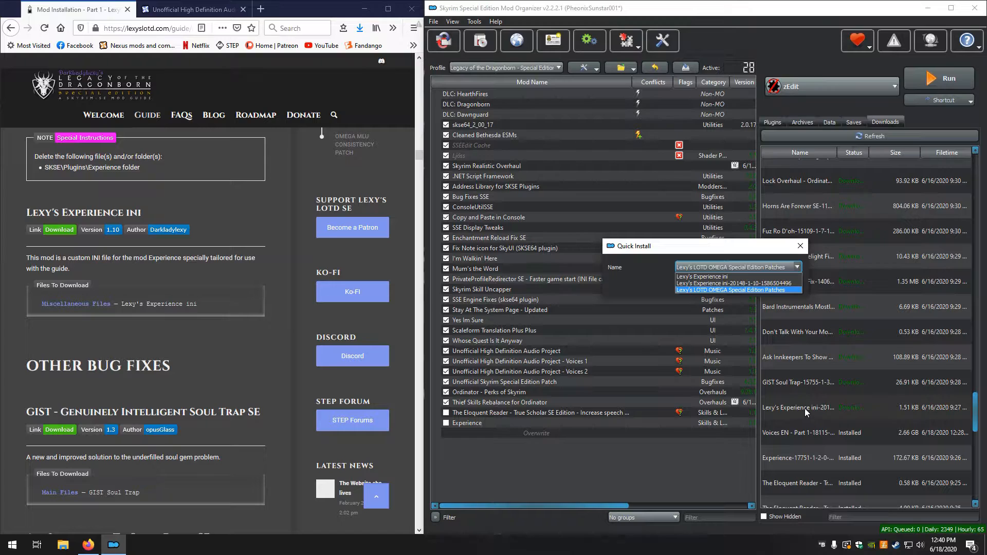
click(727, 277)
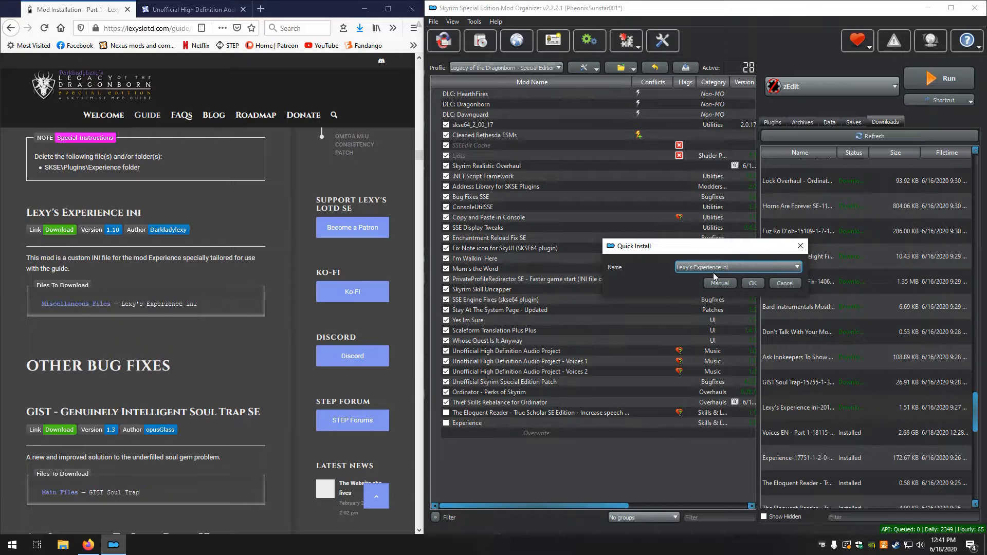
click(721, 283)
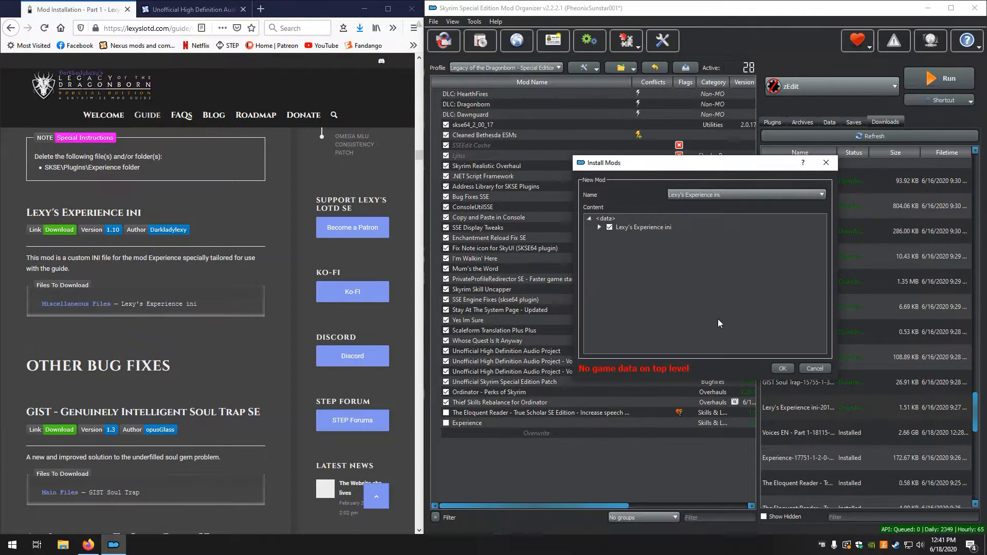
right_click(655, 226)
click(689, 233)
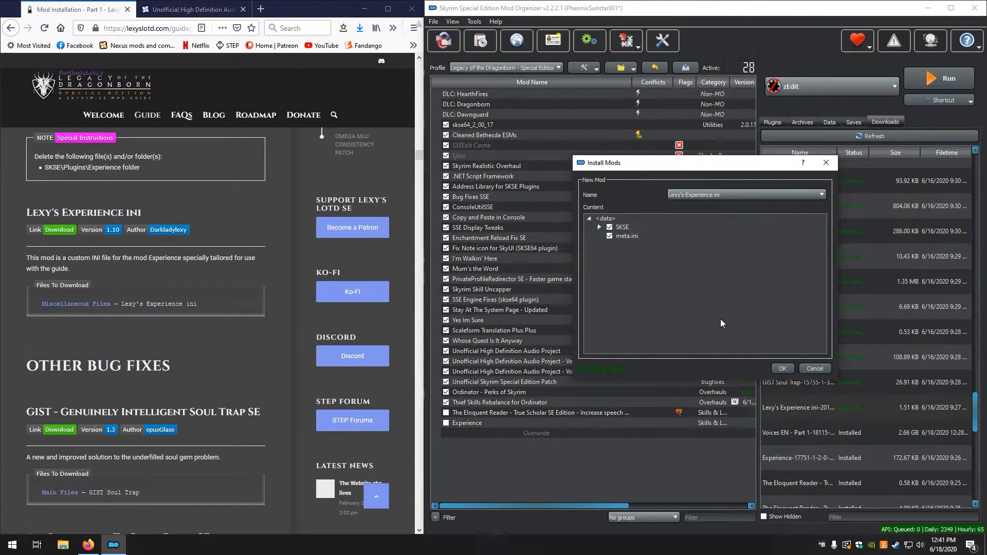
click(782, 368)
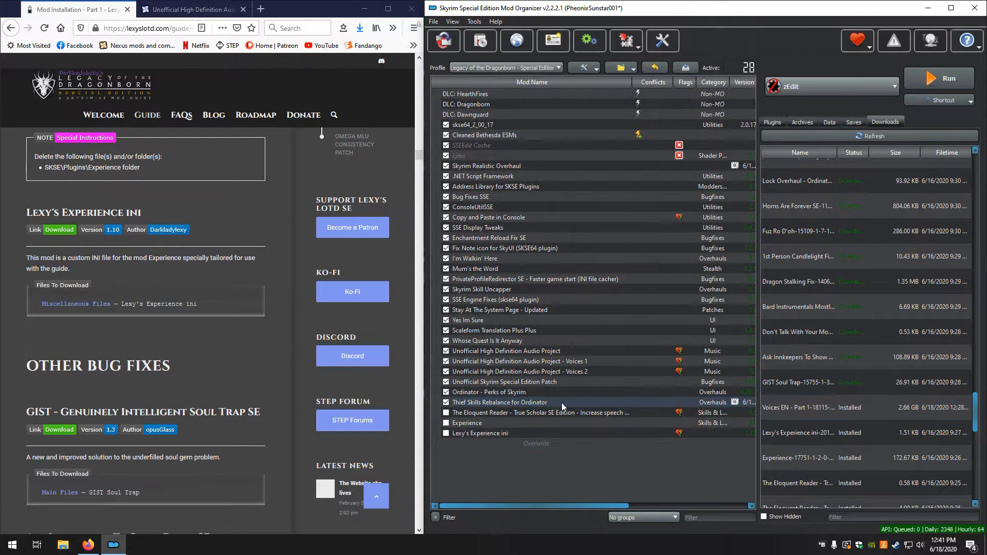
Enable Lexy's Experience ini, Experience and The Eloquent Reader in the mod list
click(446, 434)
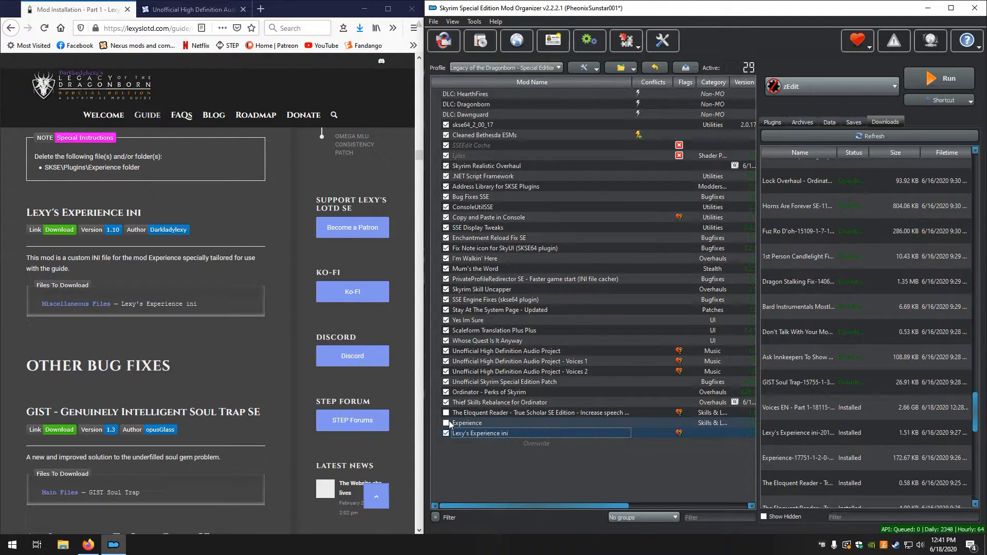
click(446, 423)
click(446, 412)
Install the downloaded GIST Soul Trap file manually under the name GIST - Genuinely Intelligent Soul Trap SE
scroll(108, 345, down, 2)
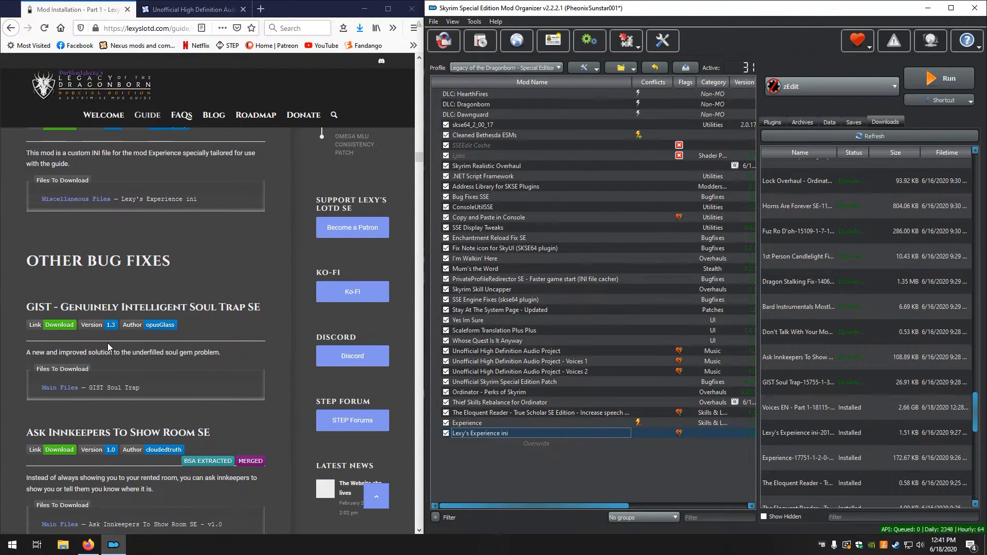
scroll(107, 344, down, 2)
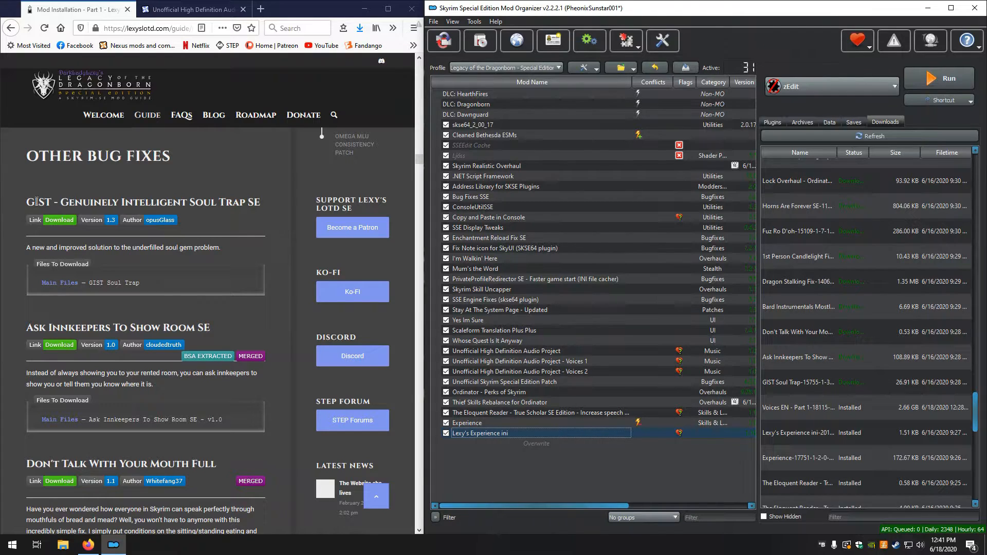
double_click(808, 385)
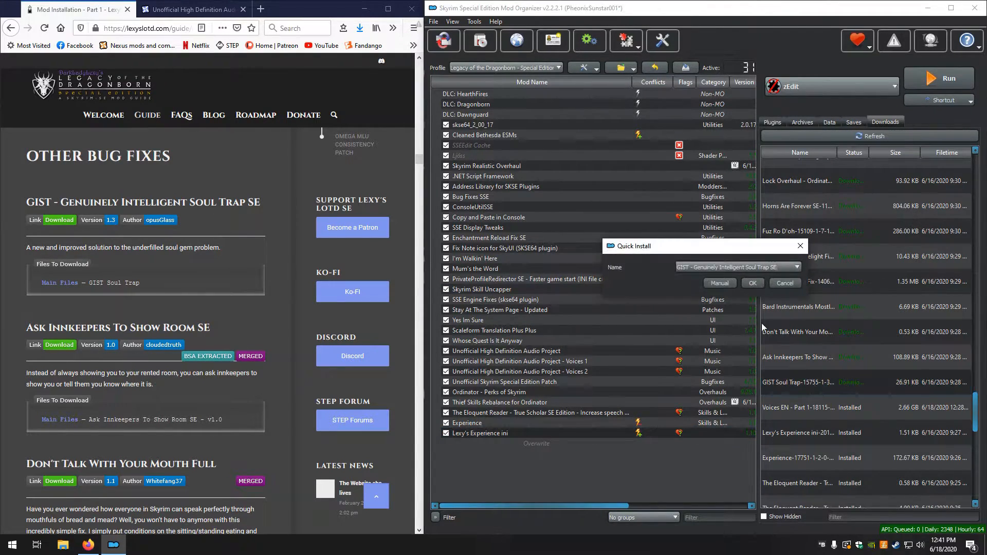
click(729, 286)
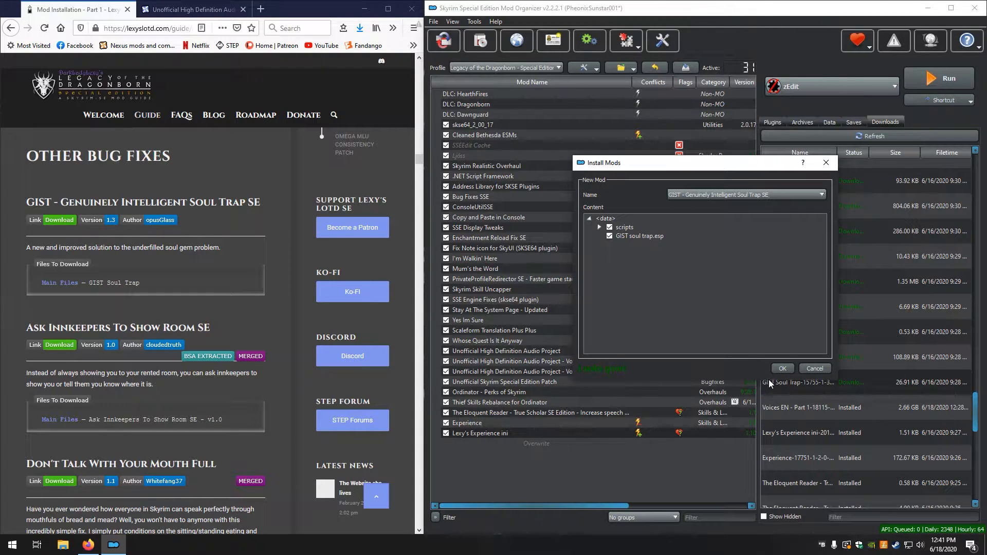
click(783, 369)
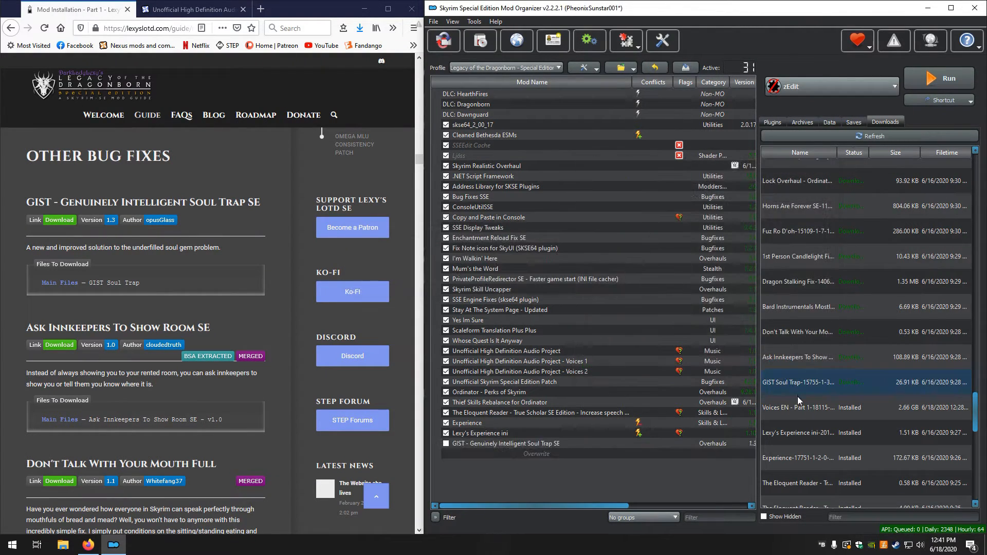
Install the downloaded Ask Innkeepers To Show Room SE mod manually and unpack its BSA
double_click(789, 361)
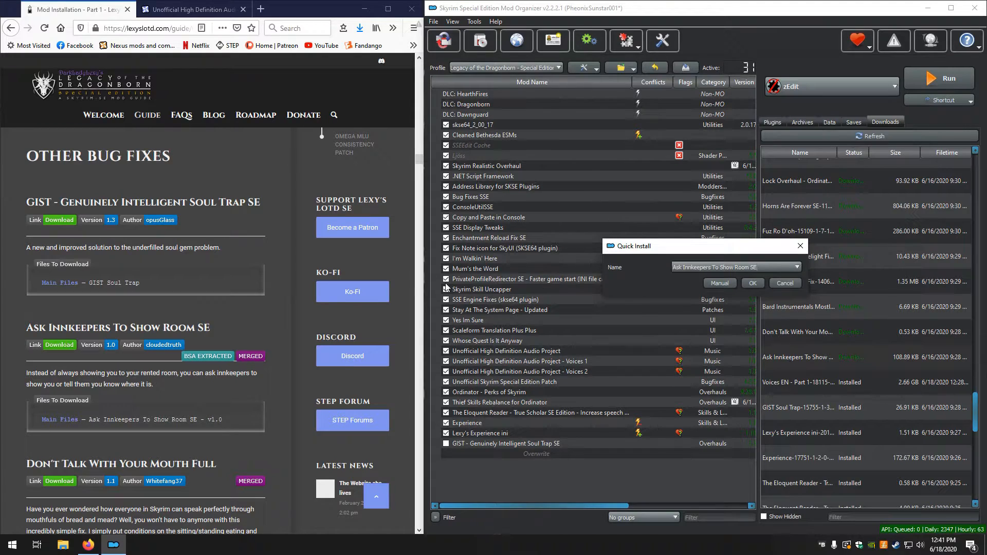
click(709, 284)
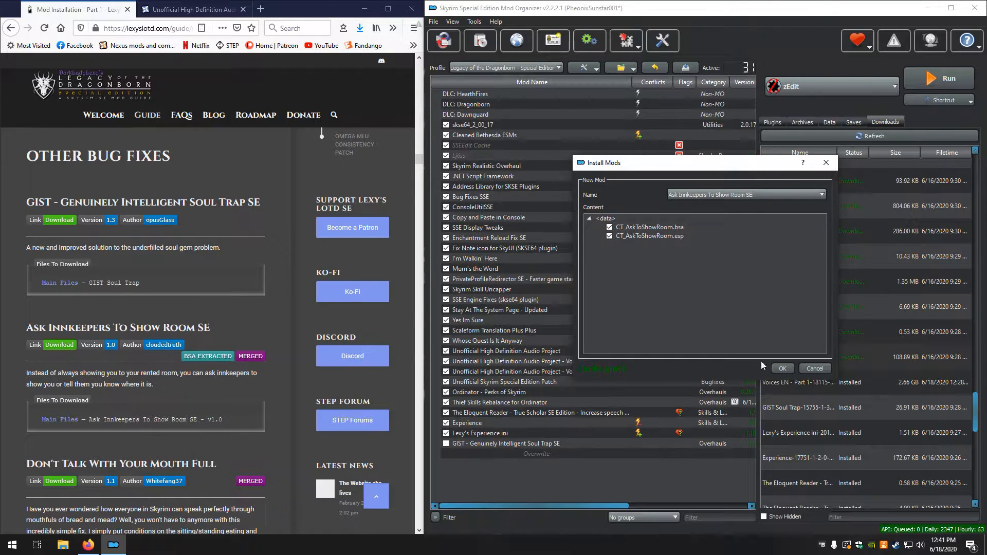
click(783, 368)
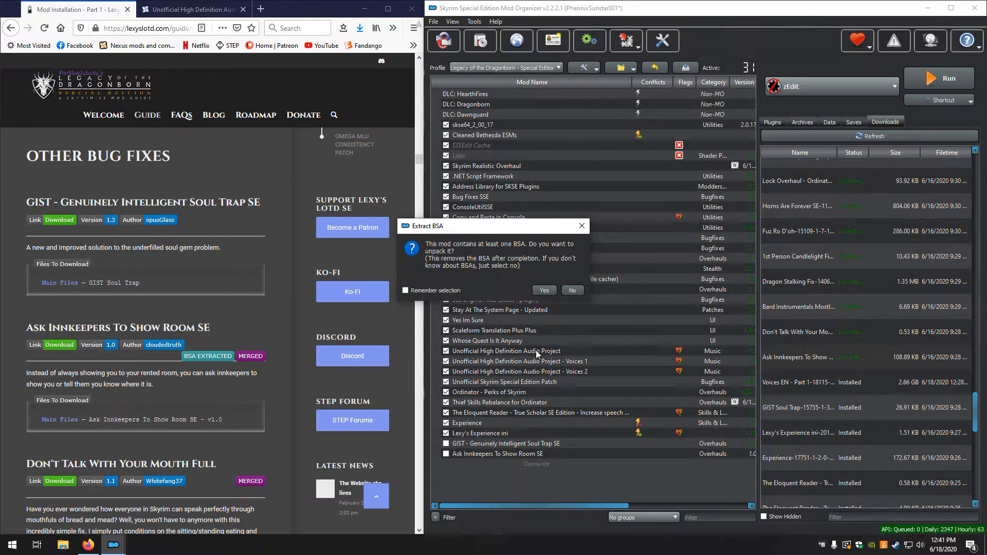
click(544, 290)
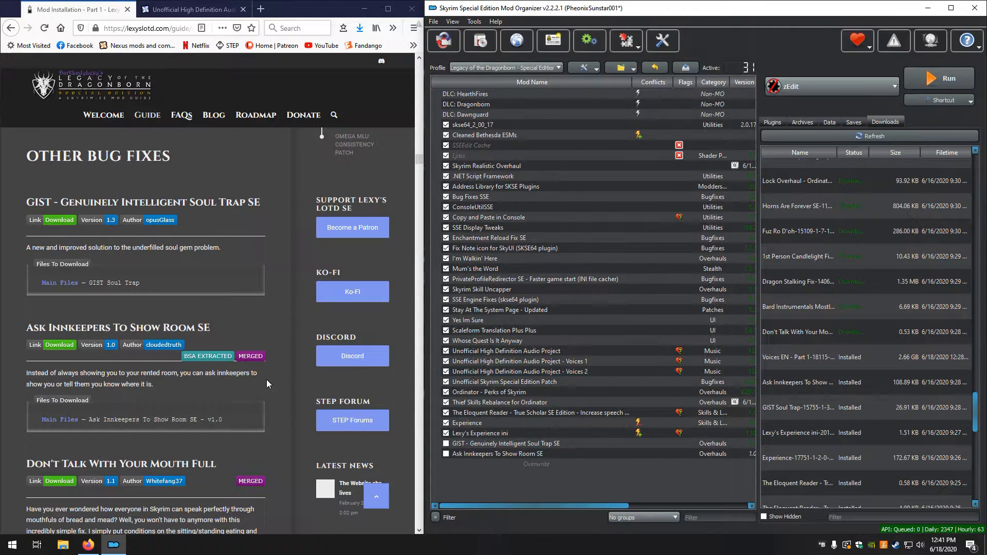
Enable GIST - Genuinely Intelligent Soul Trap SE and Ask Innkeepers To Show Room SE in the mod list
scroll(80, 393, up, 6)
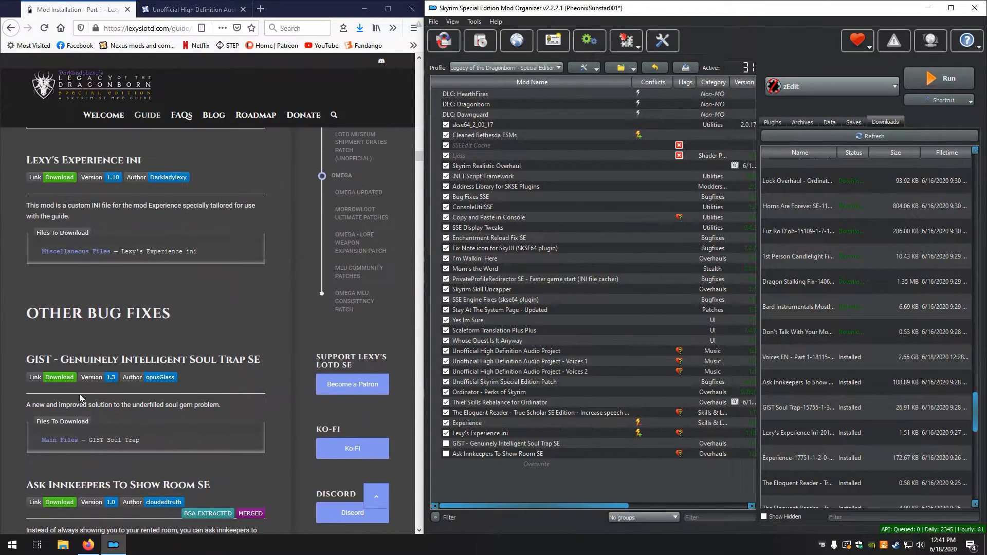
scroll(79, 394, down, 10)
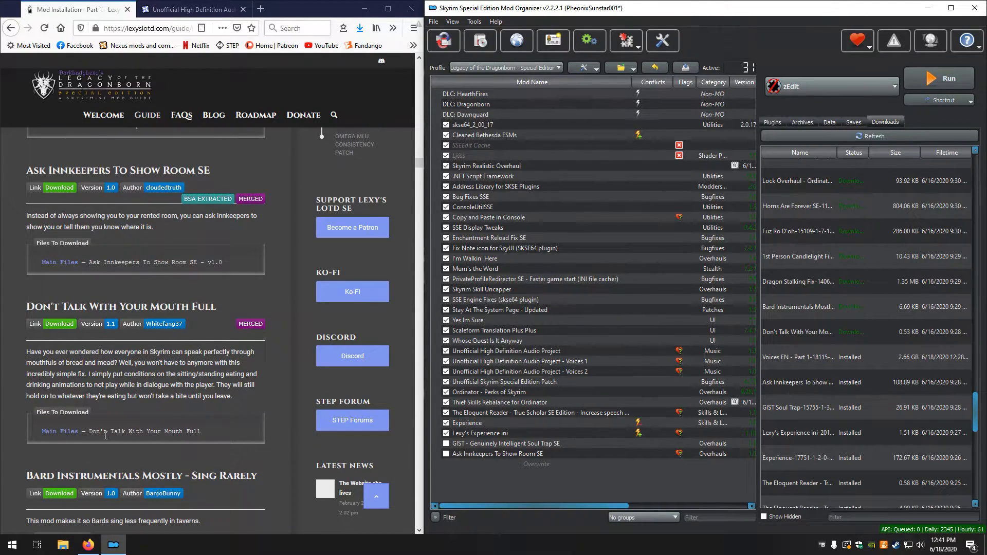
click(446, 443)
click(445, 454)
Install the downloaded Don't Talk With Your Mouth Full mod manually under its own name
scroll(90, 386, down, 2)
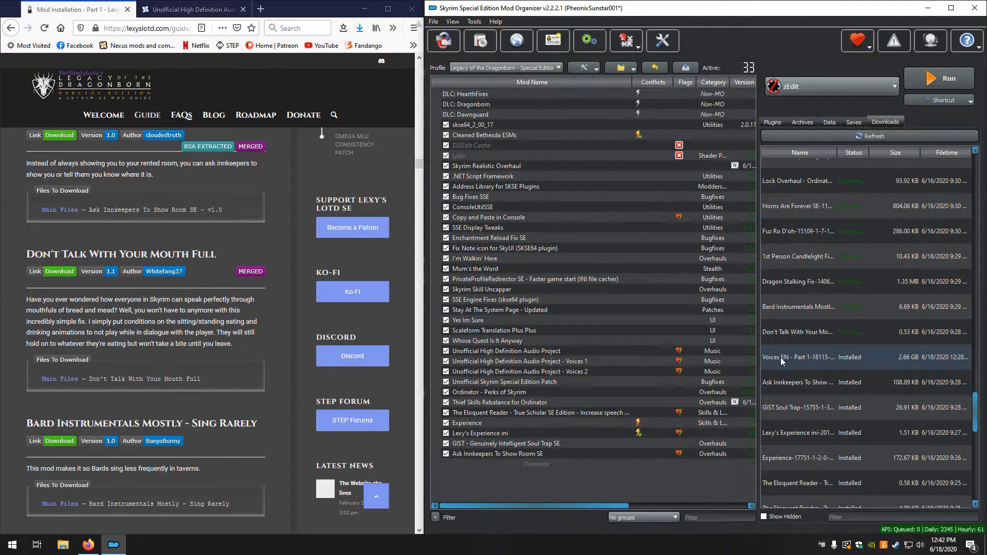
double_click(789, 333)
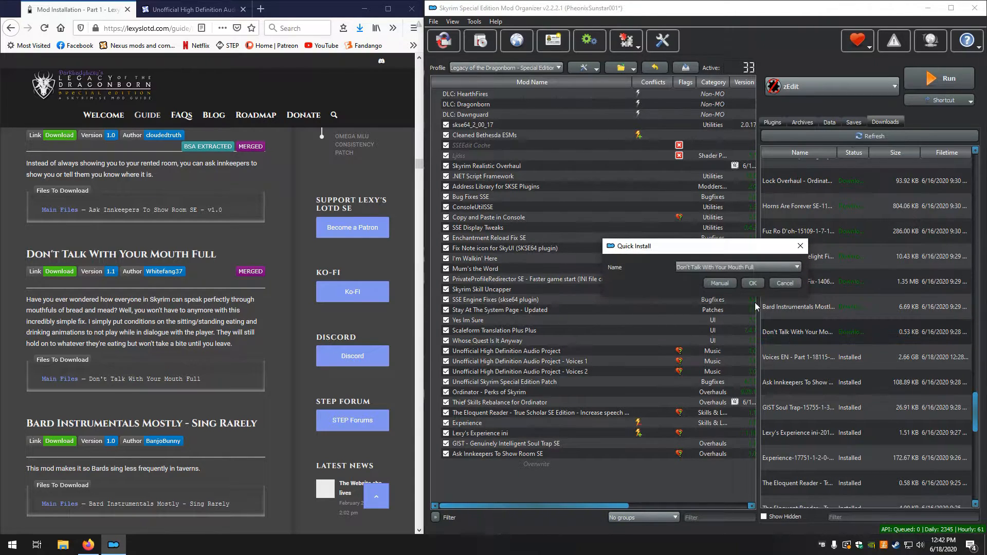
click(720, 284)
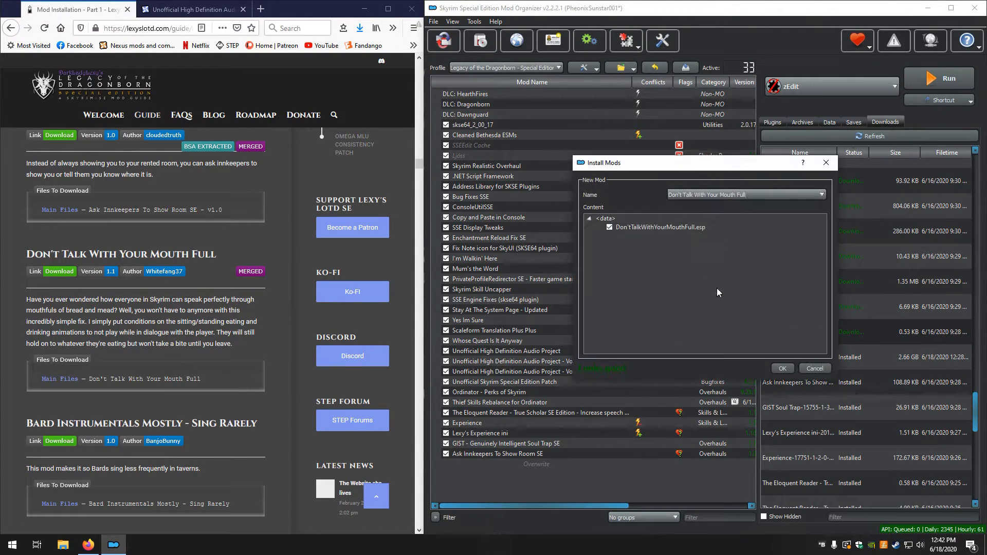
click(778, 372)
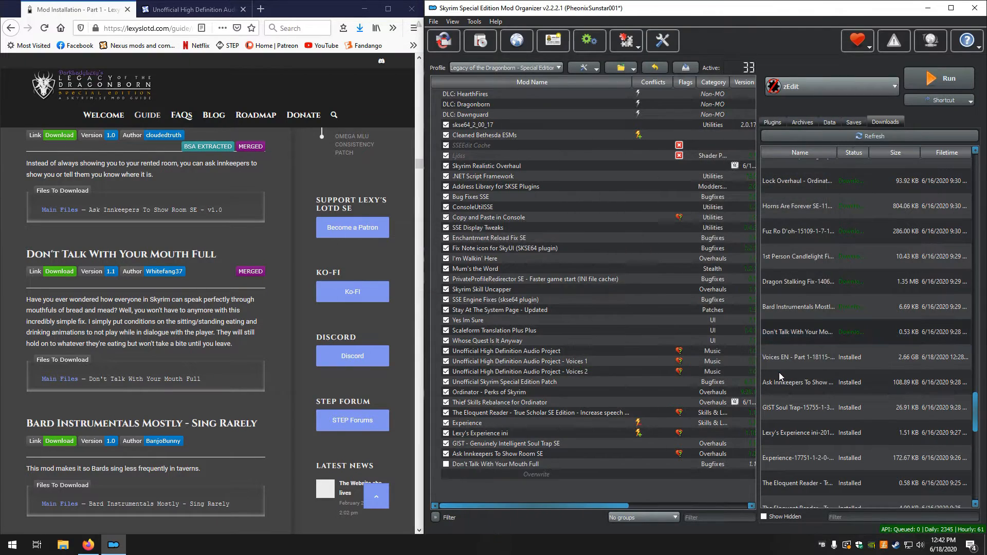
Install the downloaded Bard Instrumentals Mostly - Sing Rarely mod manually with its scripts and readme
double_click(794, 306)
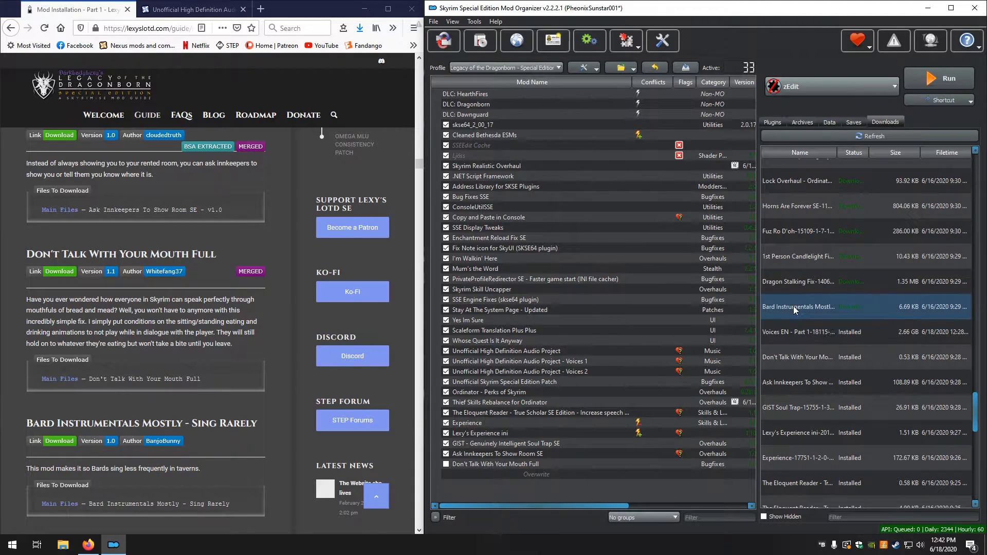
click(717, 283)
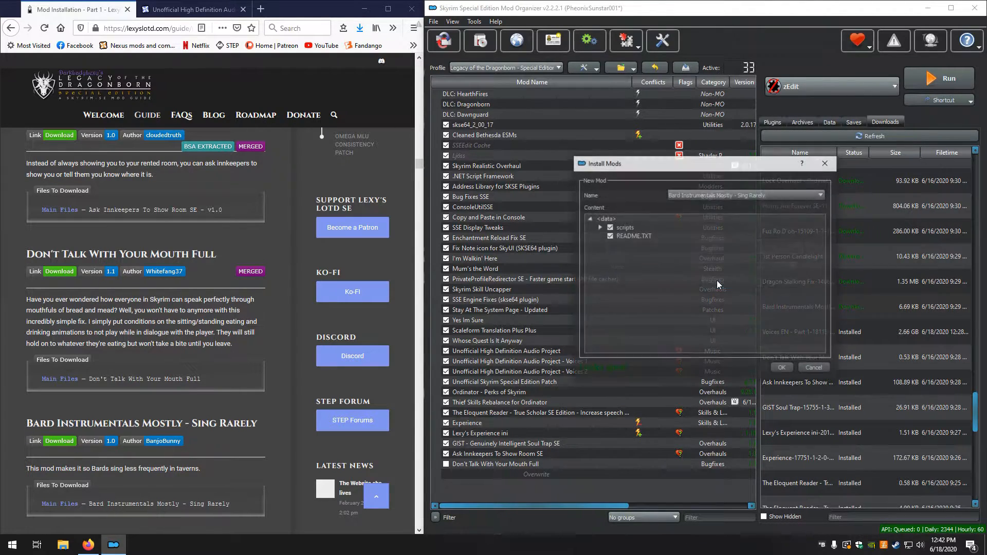
click(784, 368)
Install the downloaded Dragon Stalking Fix through its installer following the guide's FOMOD instructions, and unpack its BSA
scroll(792, 365, up, 2)
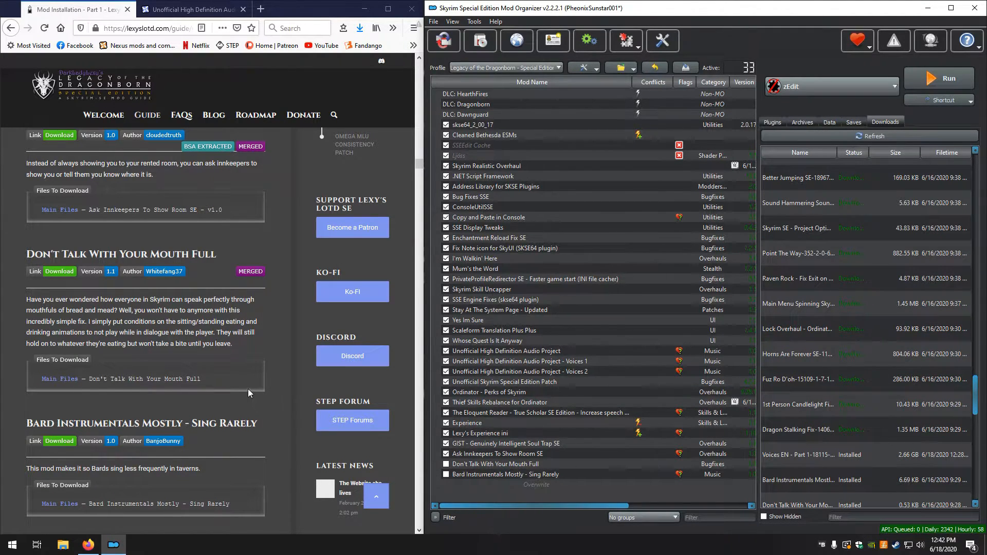
scroll(248, 389, down, 6)
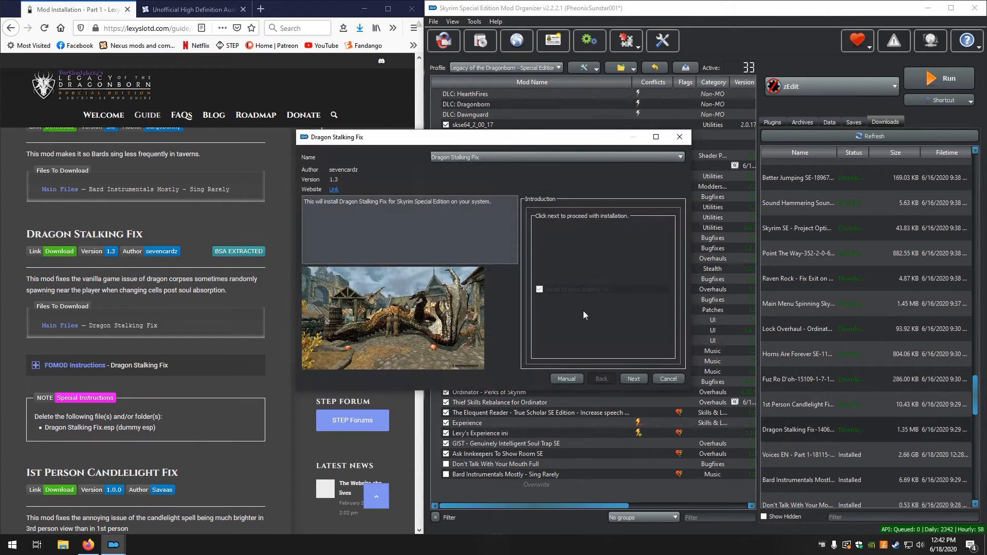
click(50, 366)
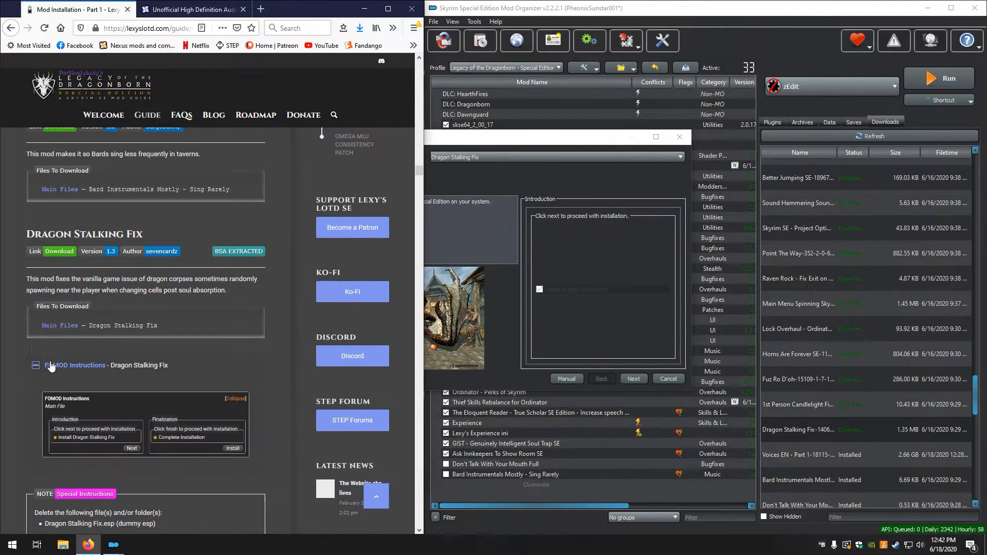
scroll(54, 369, down, 1)
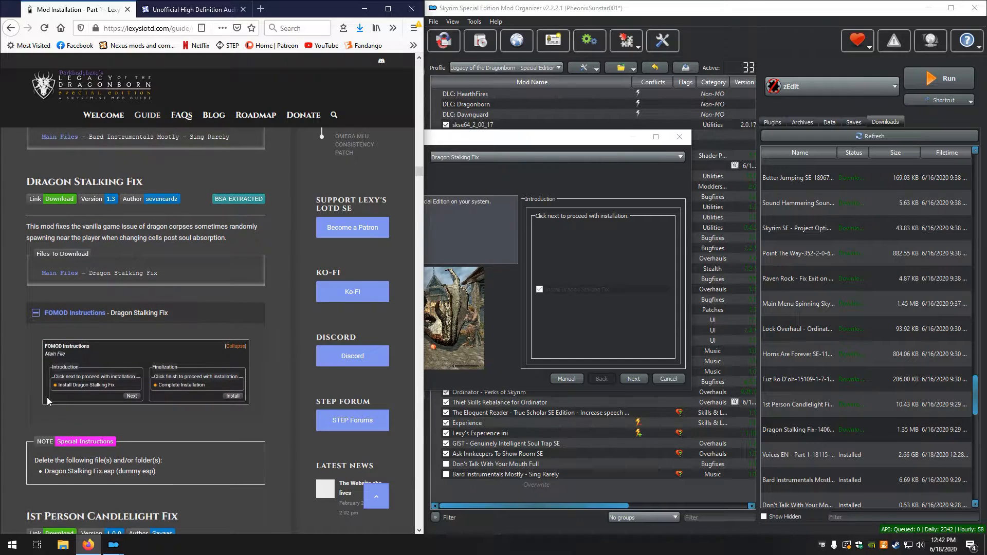
click(635, 379)
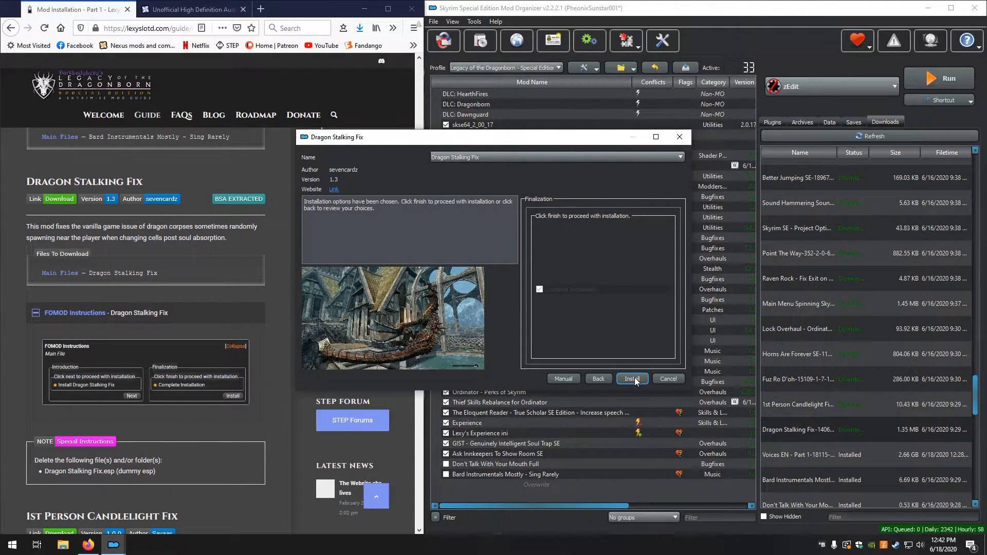
click(634, 379)
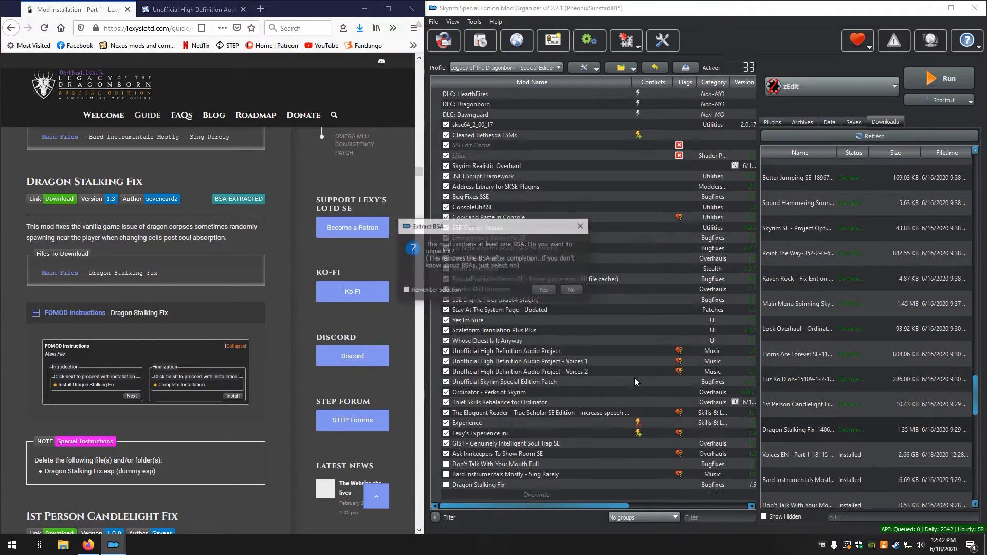
click(542, 291)
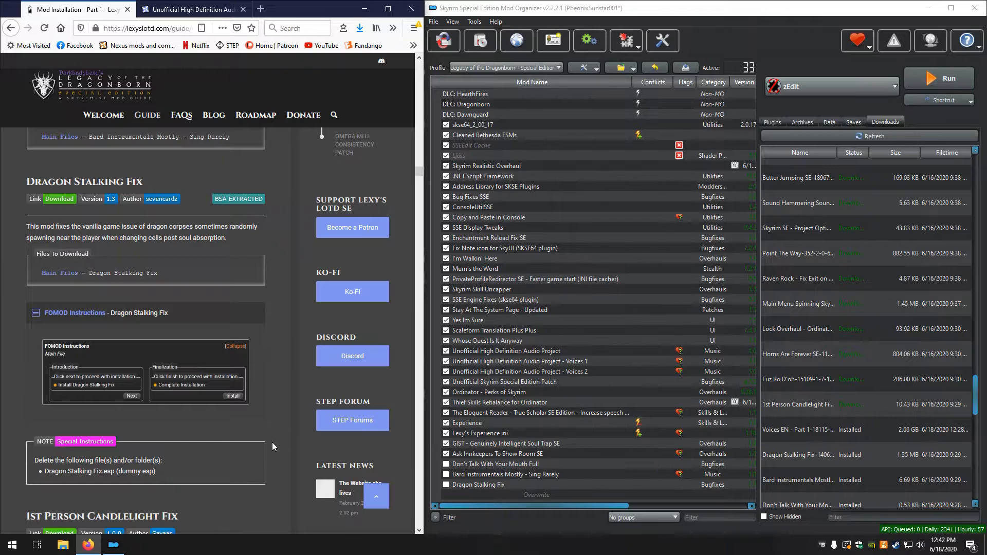
Enable Don't Talk With Your Mouth Full, Bard Instrumentals Mostly - Sing Rarely and Dragon Stalking Fix in the mod list
click(445, 464)
click(445, 474)
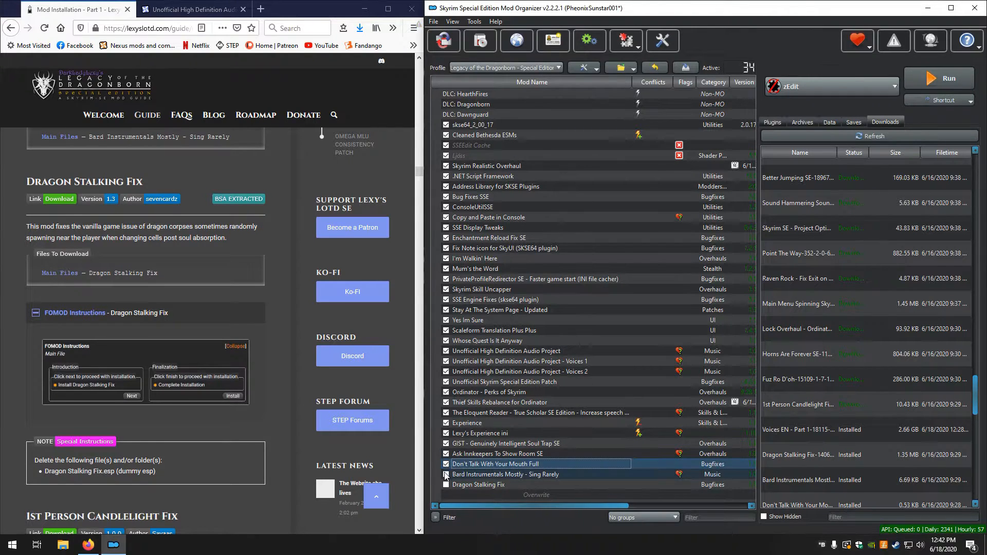
click(446, 485)
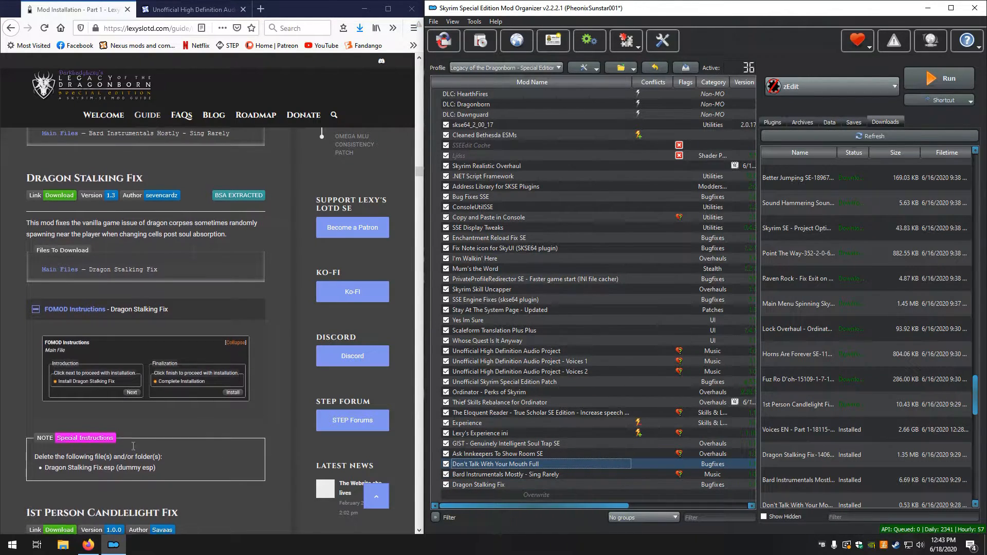
Install the downloaded 1st Person Candlelight Fix mod manually with its meshes, as listed next in the guide
scroll(132, 445, down, 3)
scroll(131, 446, down, 2)
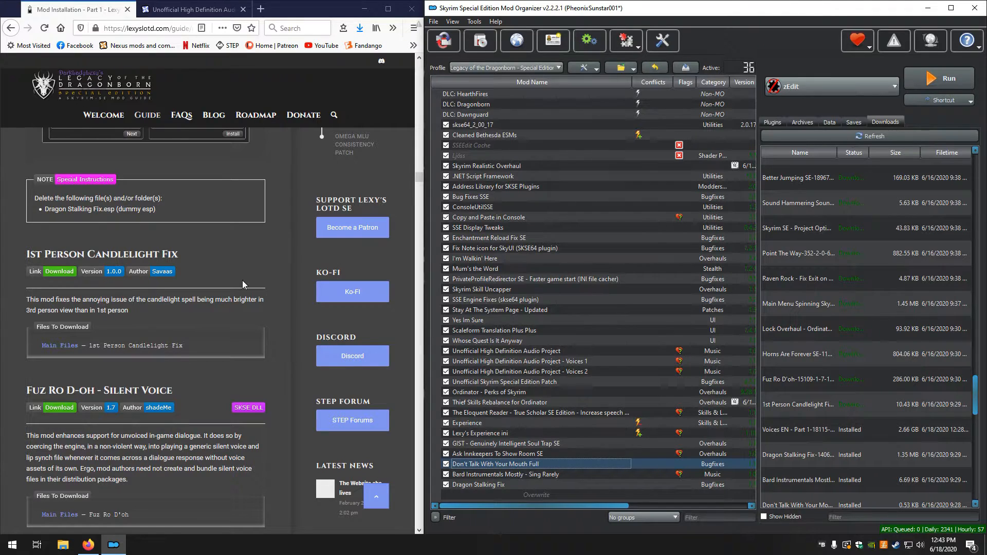
double_click(795, 404)
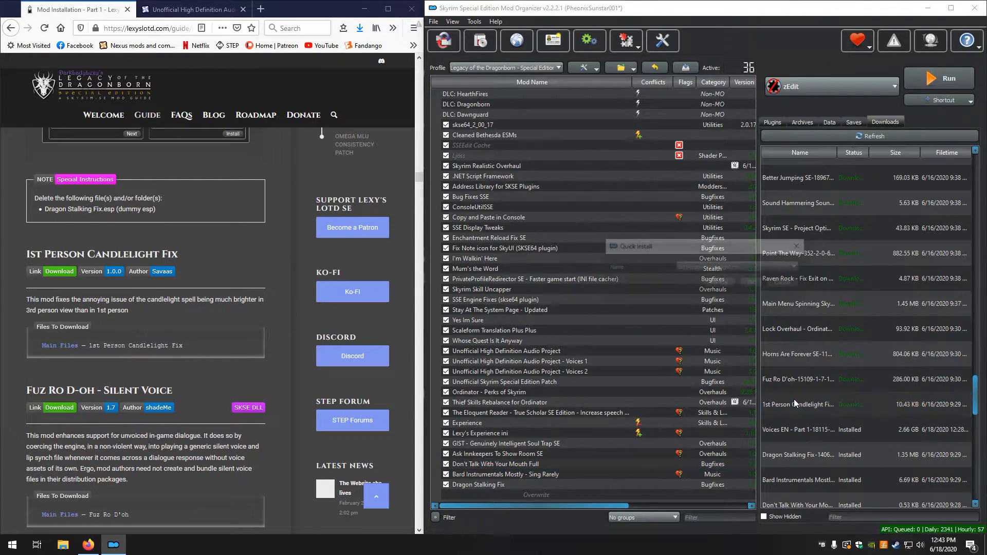
click(710, 281)
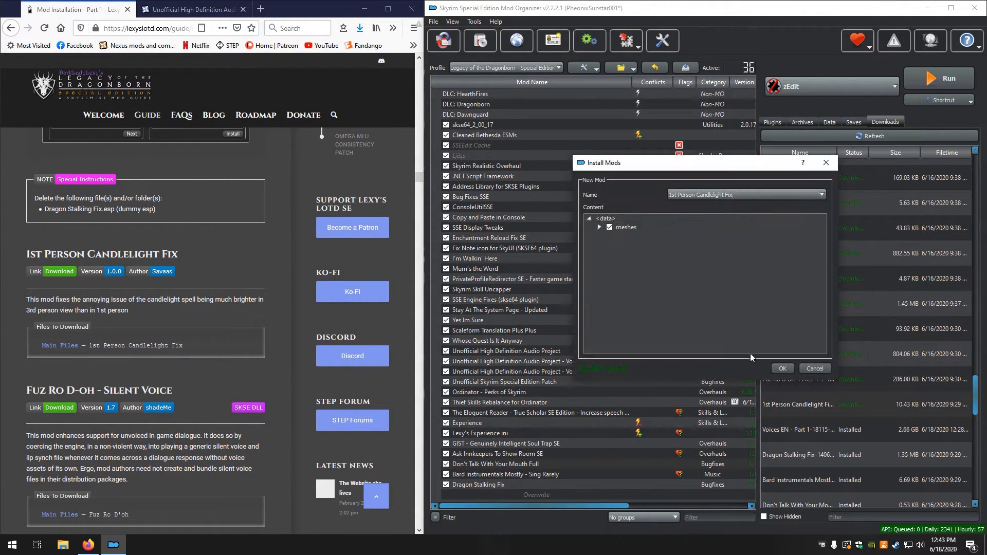
click(782, 368)
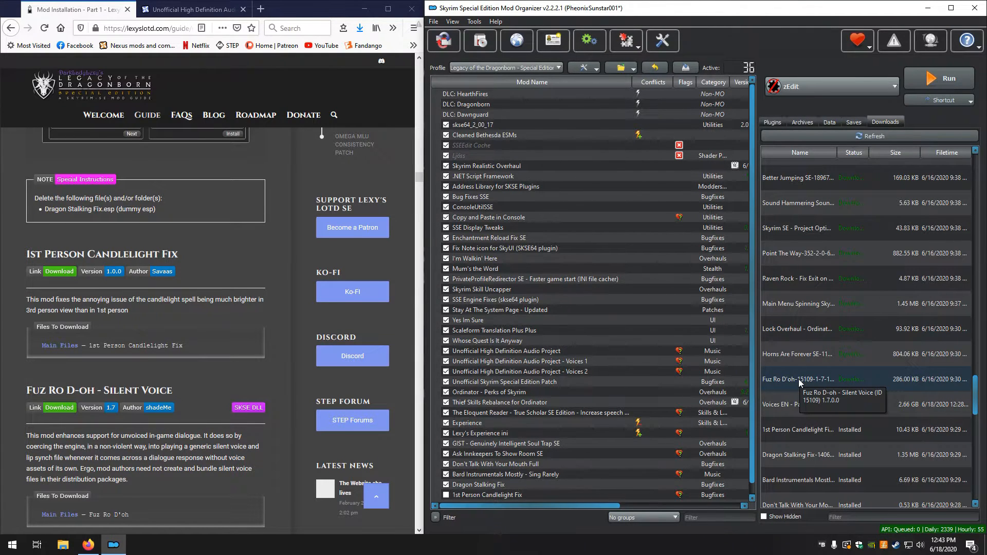
Install the downloaded Fuz Ro D-oh - Silent Voice mod manually with its SKSE and Sound folders and readme
double_click(798, 379)
click(719, 283)
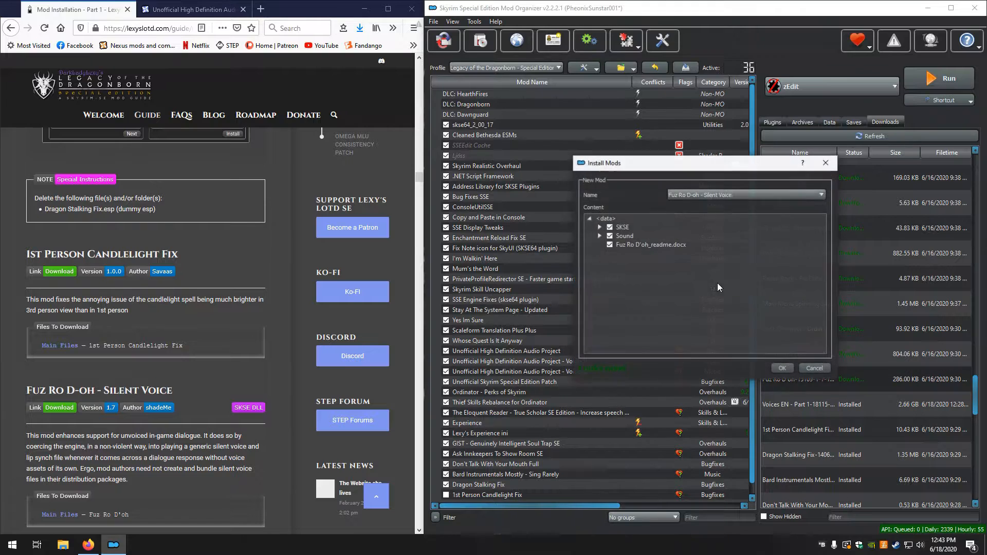
click(792, 368)
Install the downloaded Horns Are Forever (Persistent Argonian Horns) mod manually and unpack its BSA
scroll(187, 348, down, 3)
scroll(186, 347, down, 4)
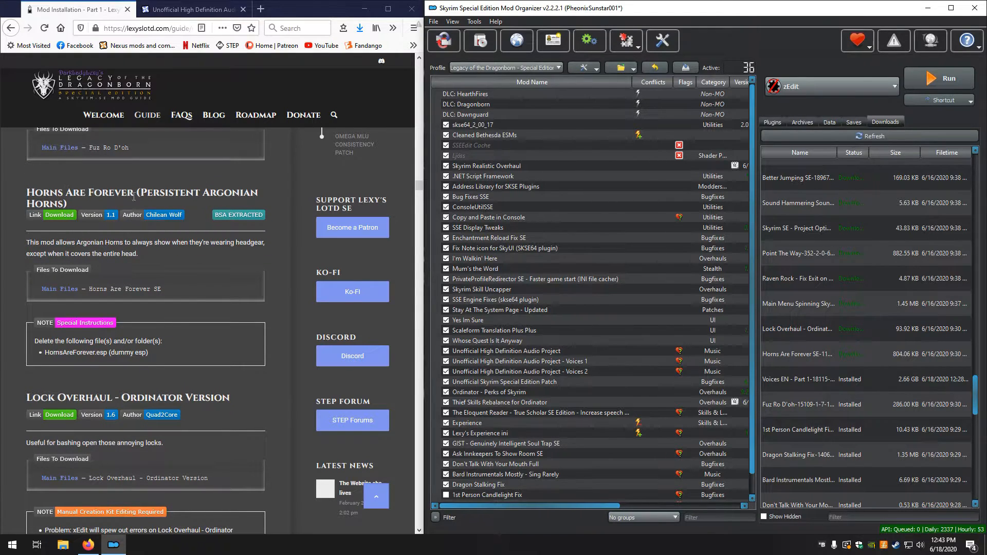
double_click(810, 356)
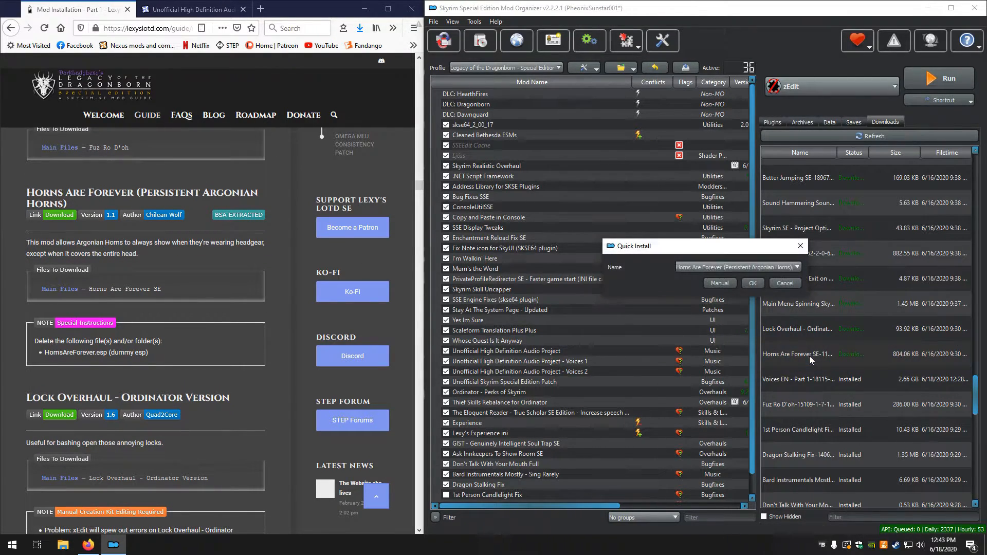
click(717, 282)
click(779, 369)
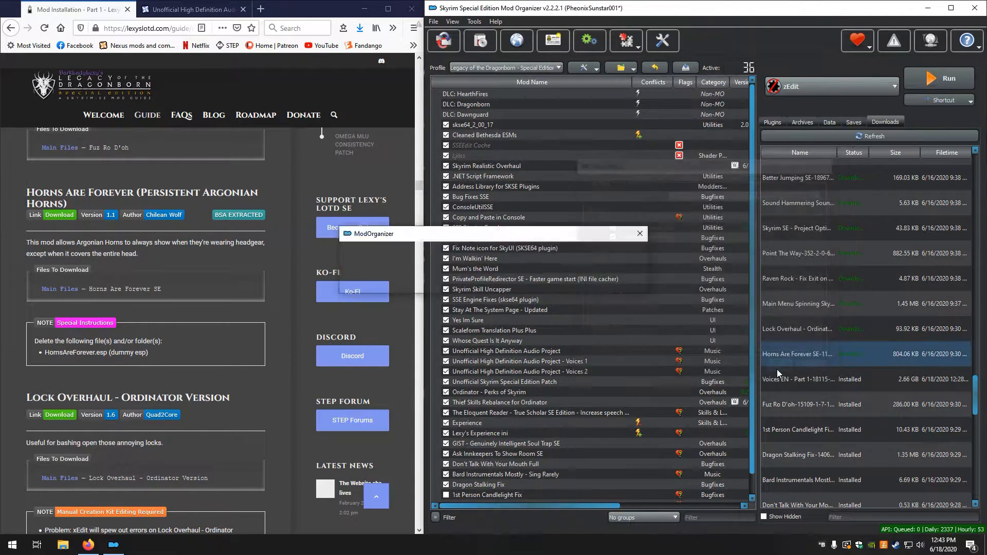
click(543, 289)
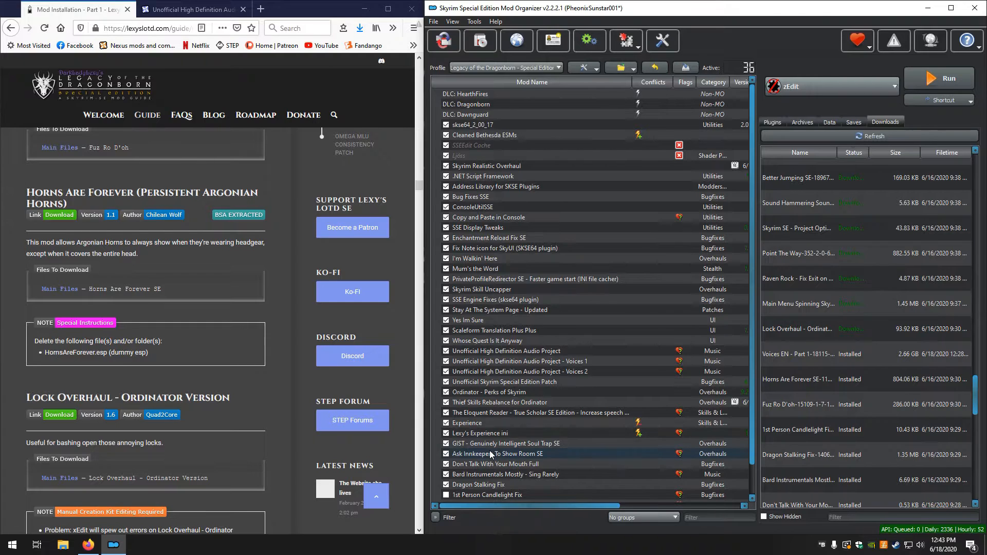
Enable 1st Person Candlelight Fix, Fuz Ro D-oh - Silent Voice and Horns Are Forever in the mod list
scroll(443, 492, down, 1)
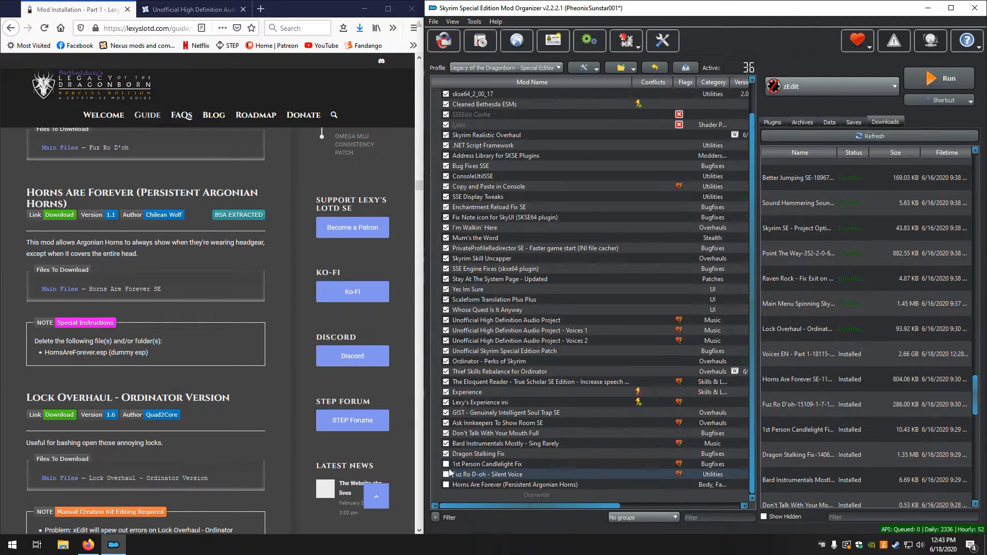
click(446, 463)
click(446, 474)
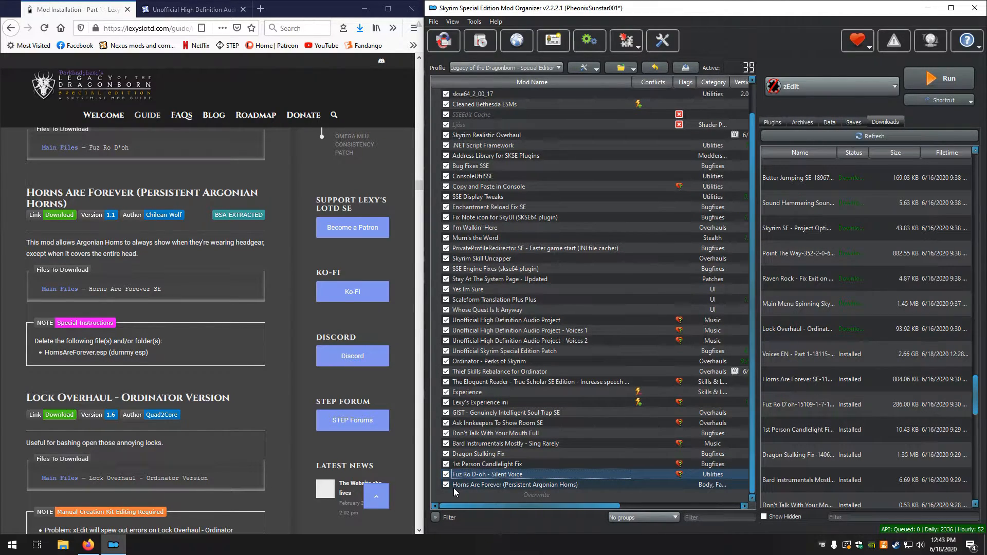
Delete the dummy plugin HornsAreForever.esp from the Horns Are Forever mod's files and close the mod's information
double_click(469, 486)
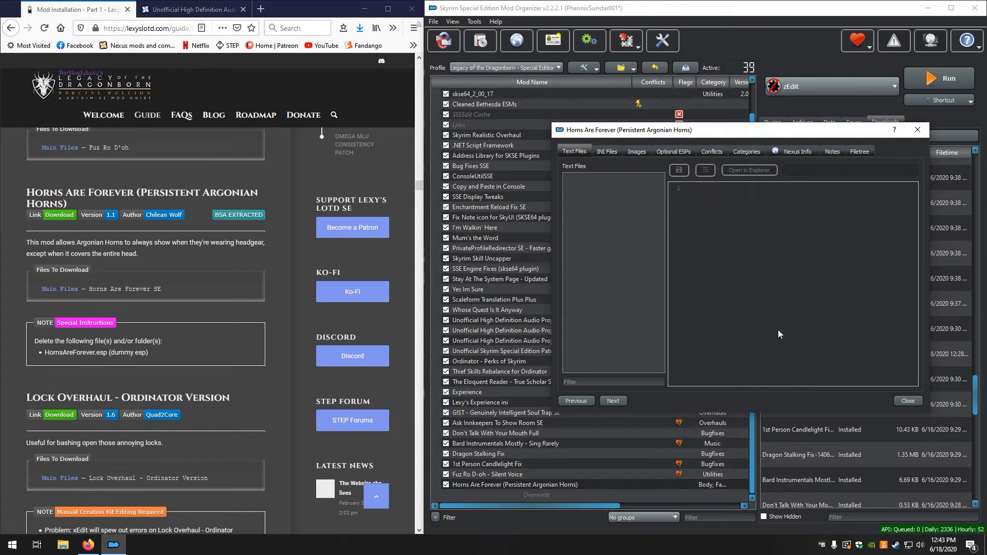
click(860, 152)
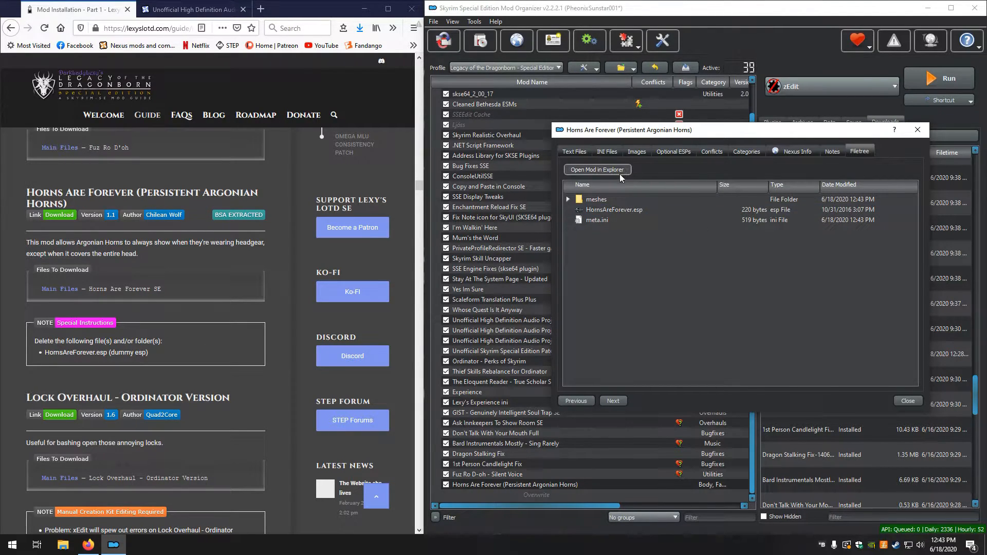
right_click(614, 212)
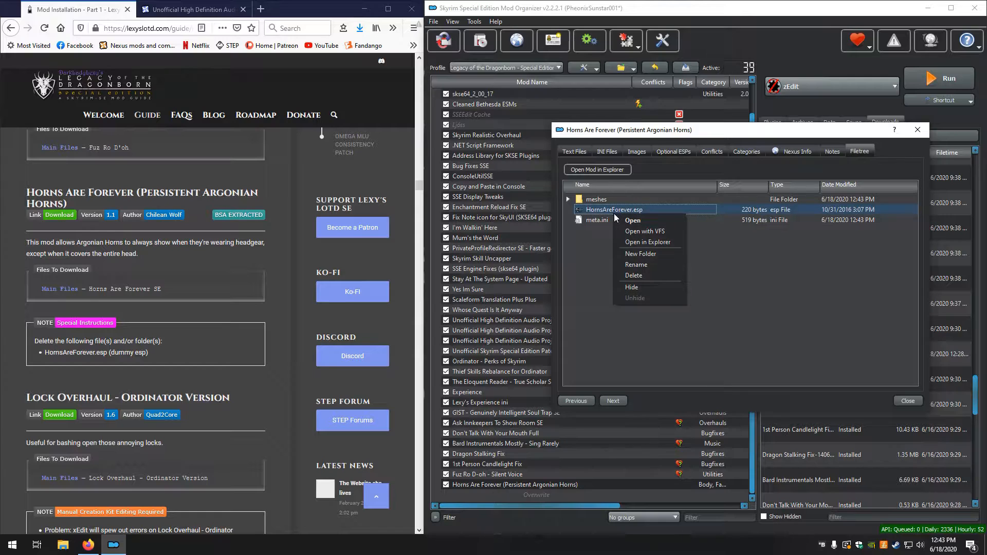
click(644, 276)
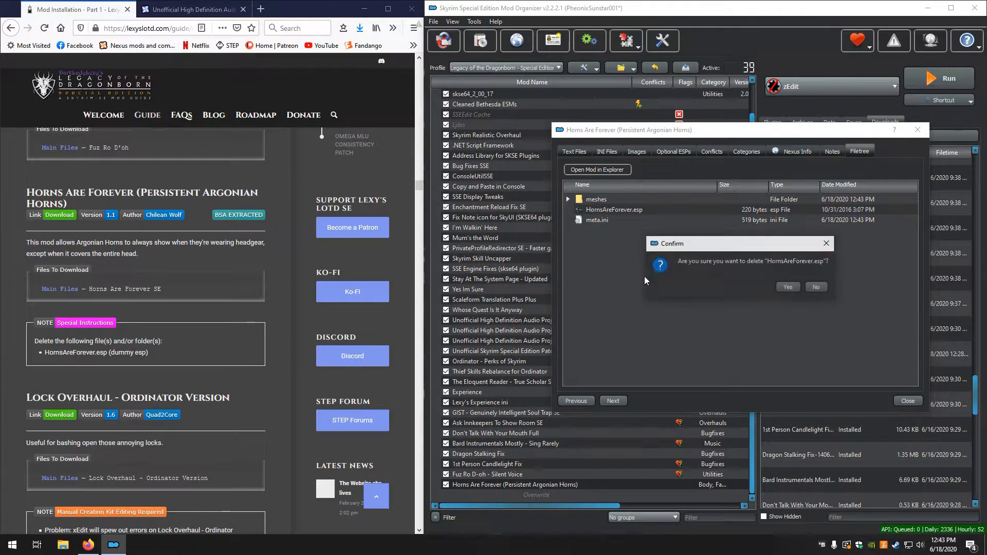
click(780, 286)
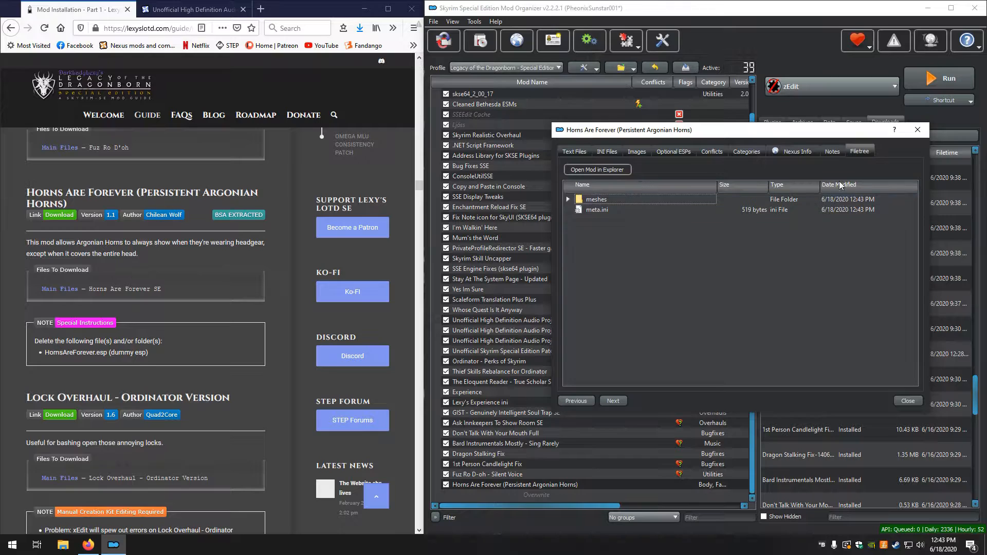
click(917, 130)
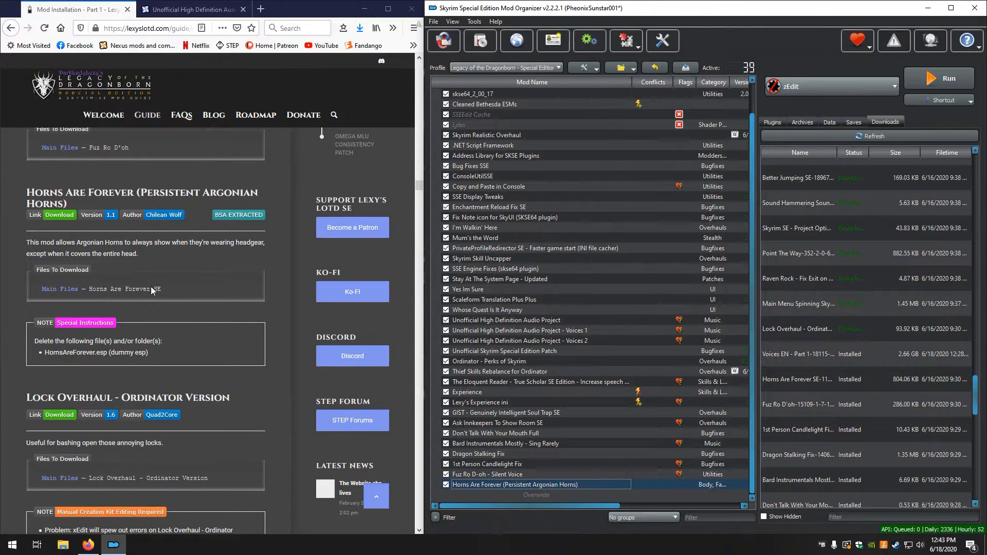
Install the downloaded Lock Overhaul mod manually with its Lock Overhaul folder as the data directory, and enable it
scroll(150, 287, down, 1)
scroll(151, 287, down, 3)
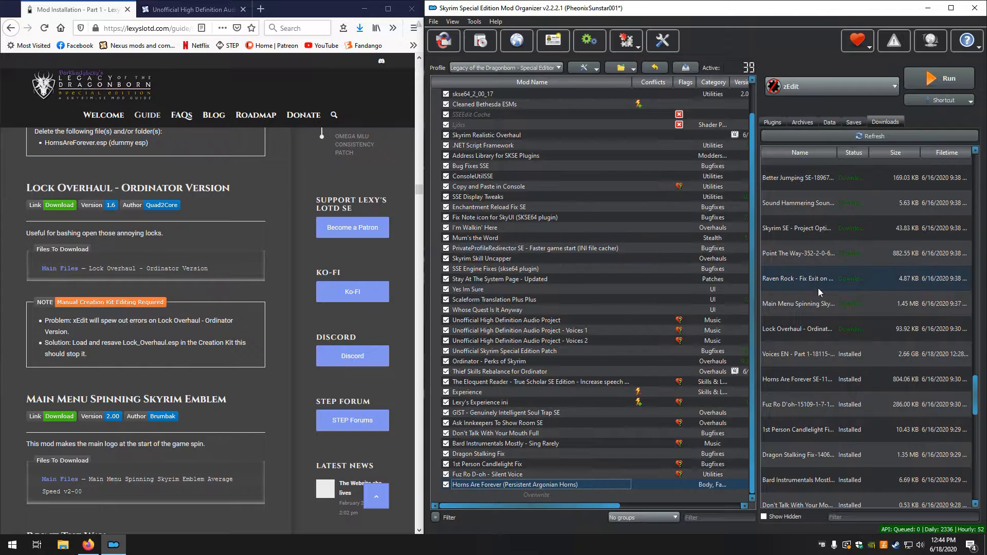
double_click(823, 329)
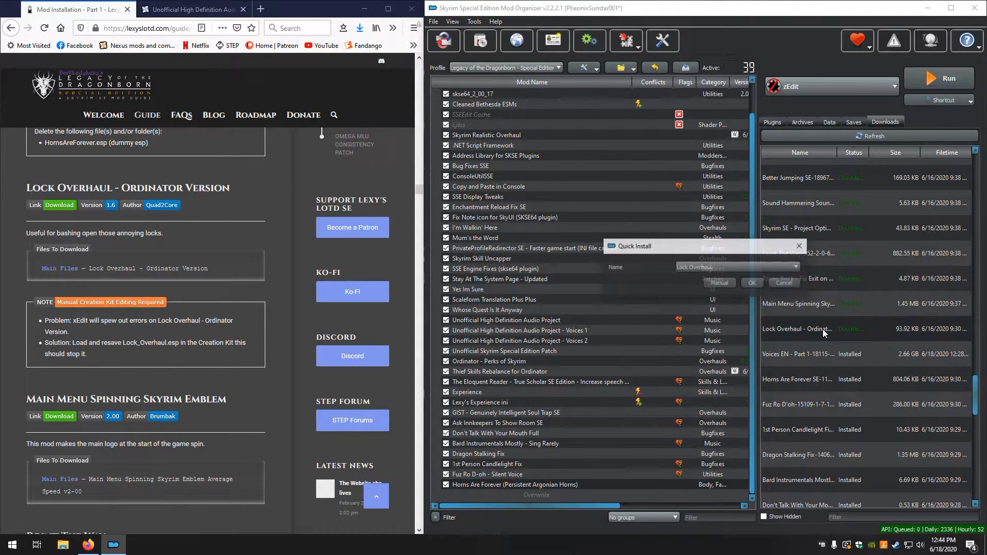
click(719, 284)
right_click(630, 227)
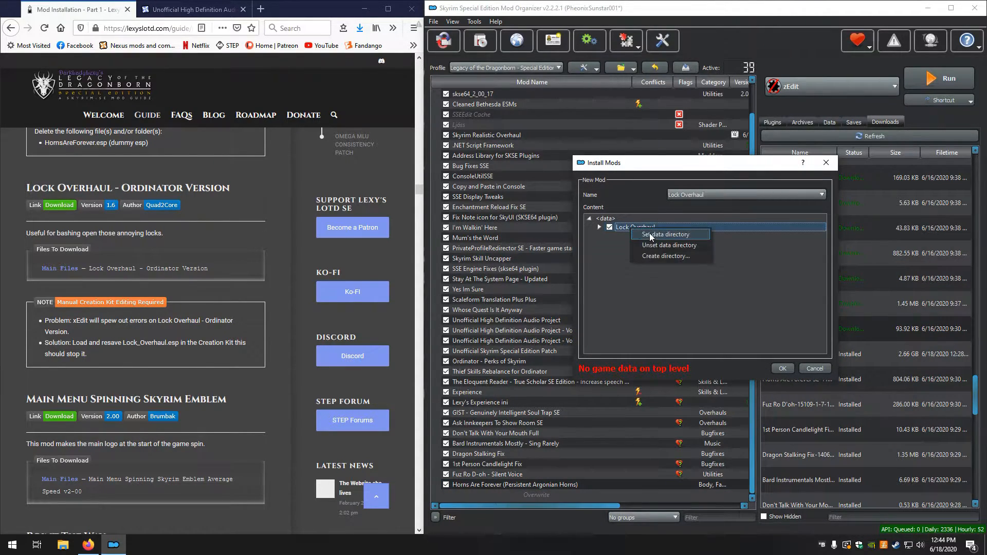
click(649, 233)
click(782, 368)
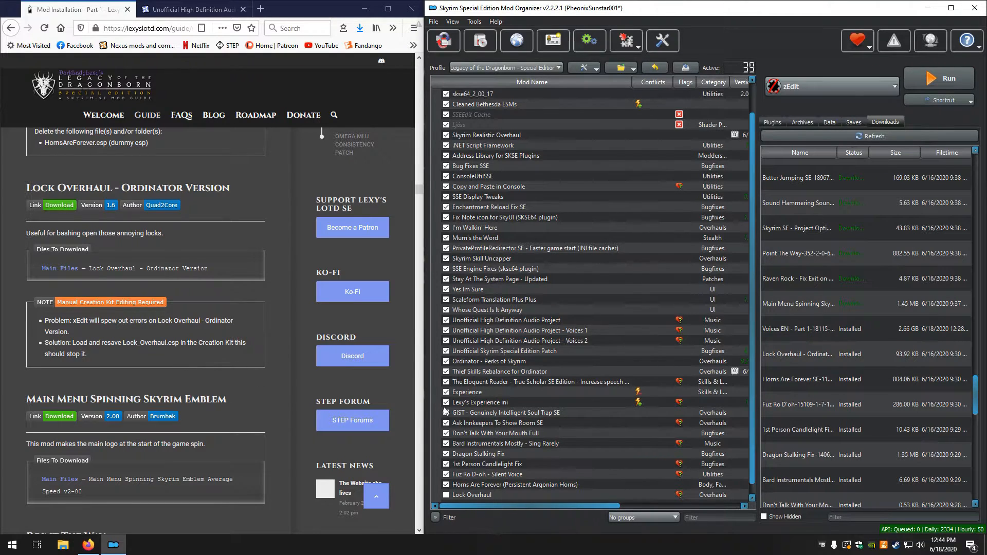
click(445, 495)
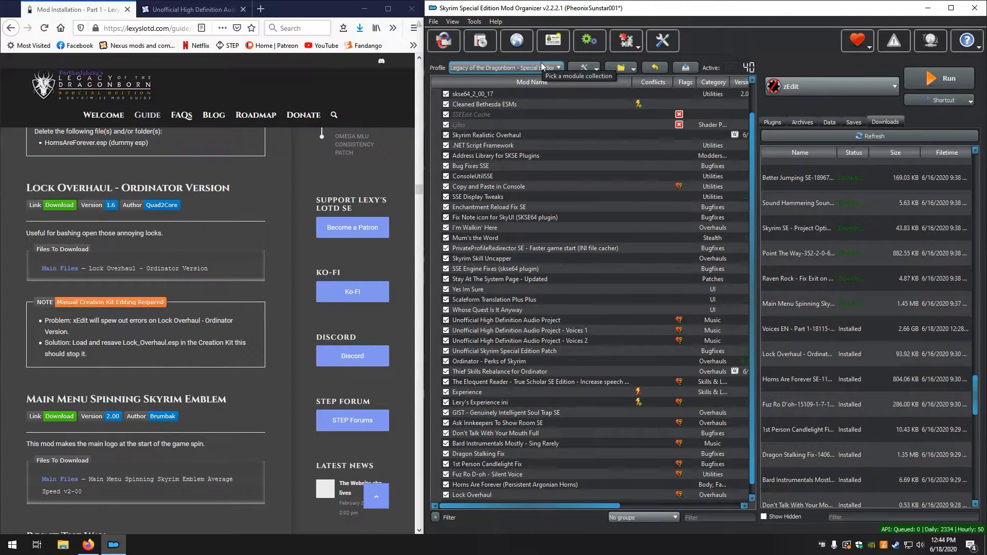
Create a new profile named Creation Kit Blank
click(552, 36)
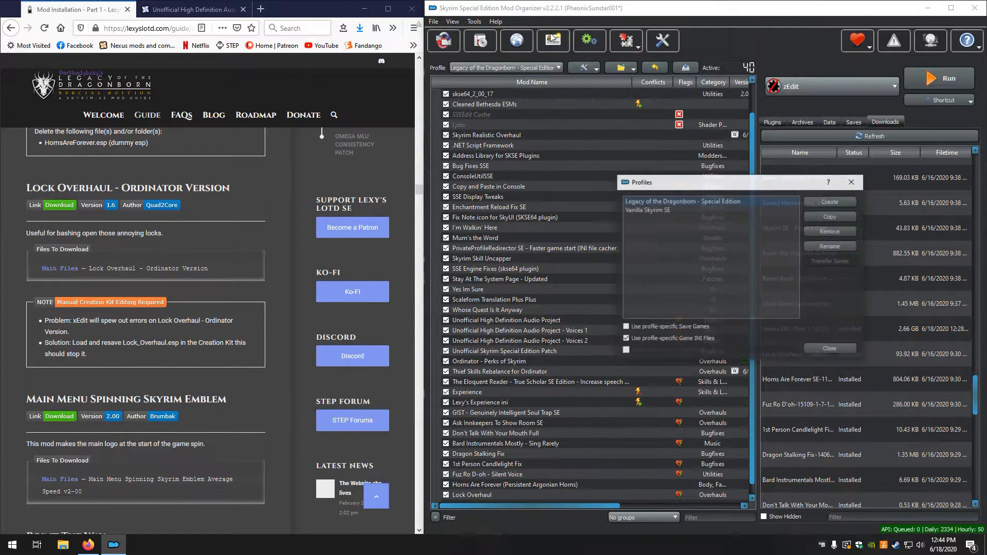
click(840, 200)
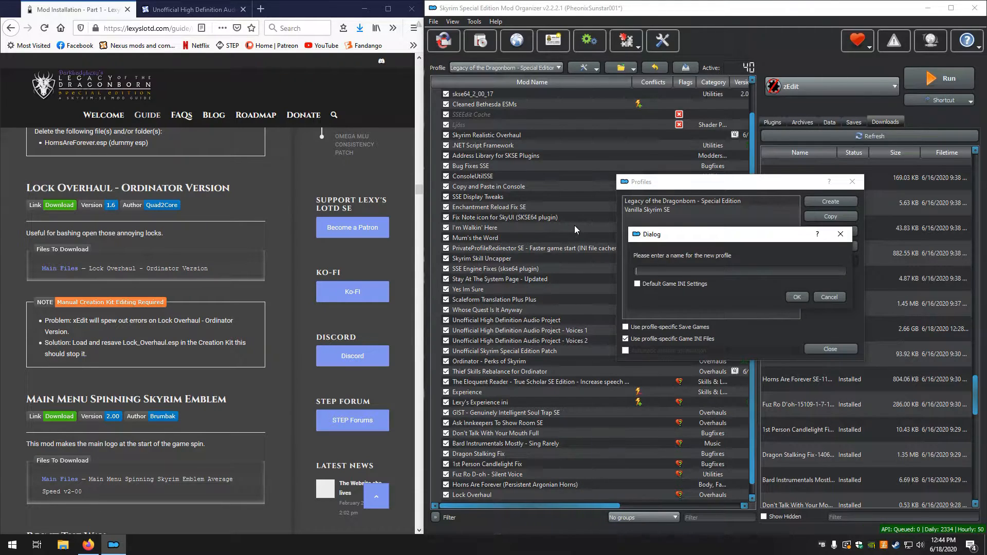
text(Creation Kit Blank)
key(Return)
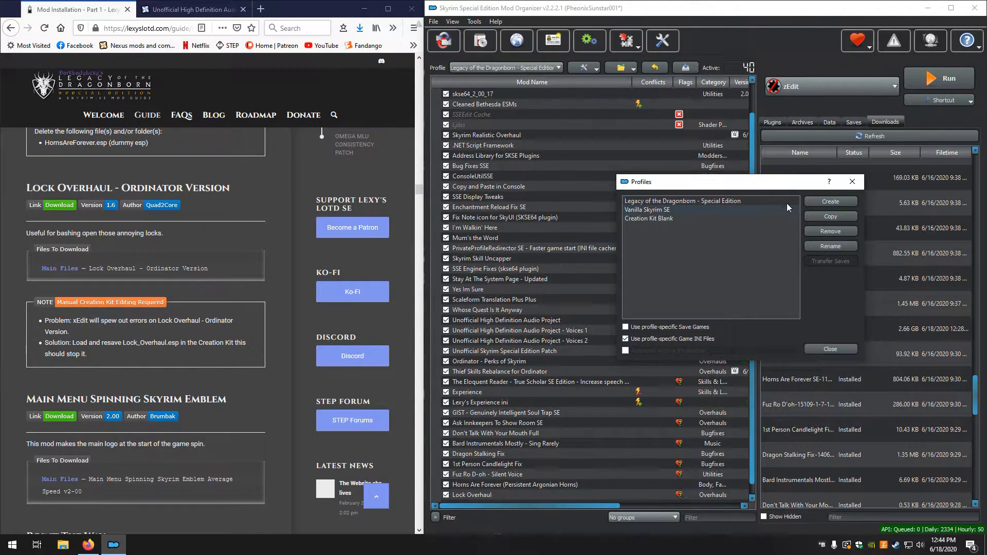
click(852, 182)
Switch to the Creation Kit Blank profile and show its plugins
click(491, 68)
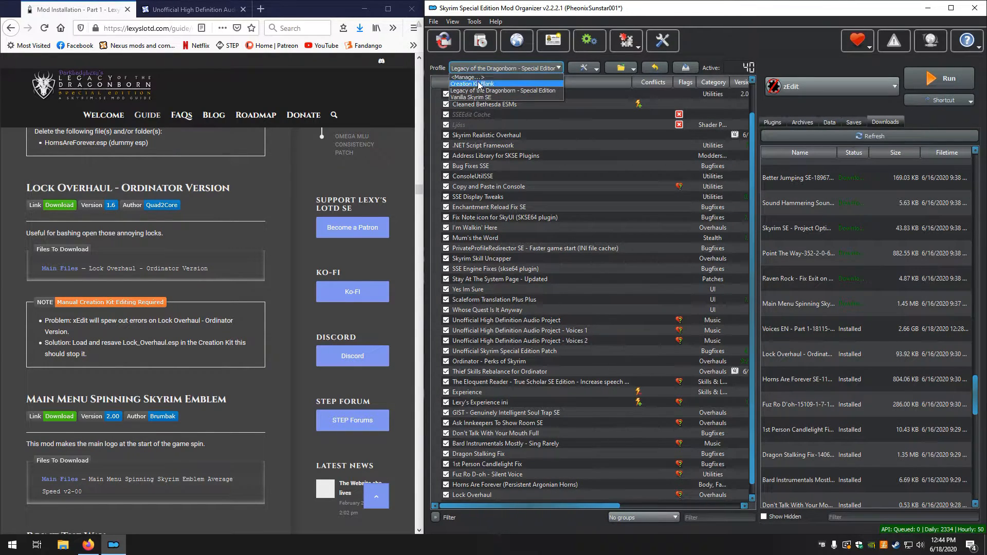
click(478, 84)
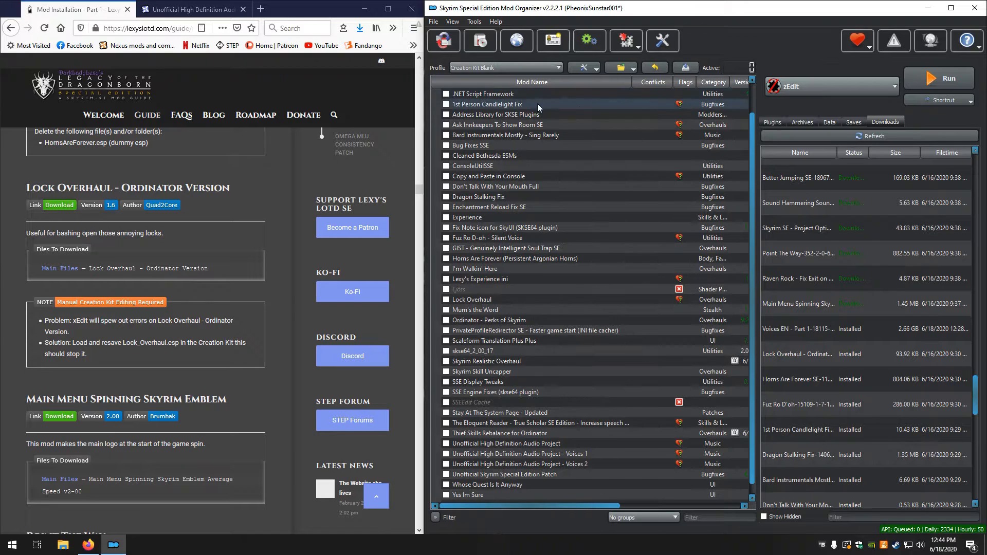
click(765, 122)
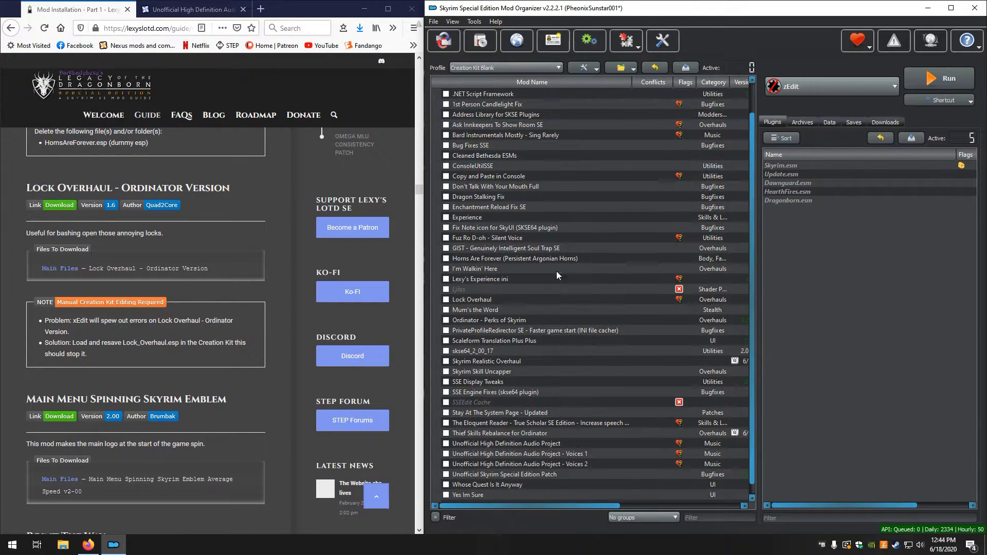
Filter the mod list for "loc", enable Lock Overhaul in the Creation Kit Blank profile and clear the filter
scroll(534, 412, down, 1)
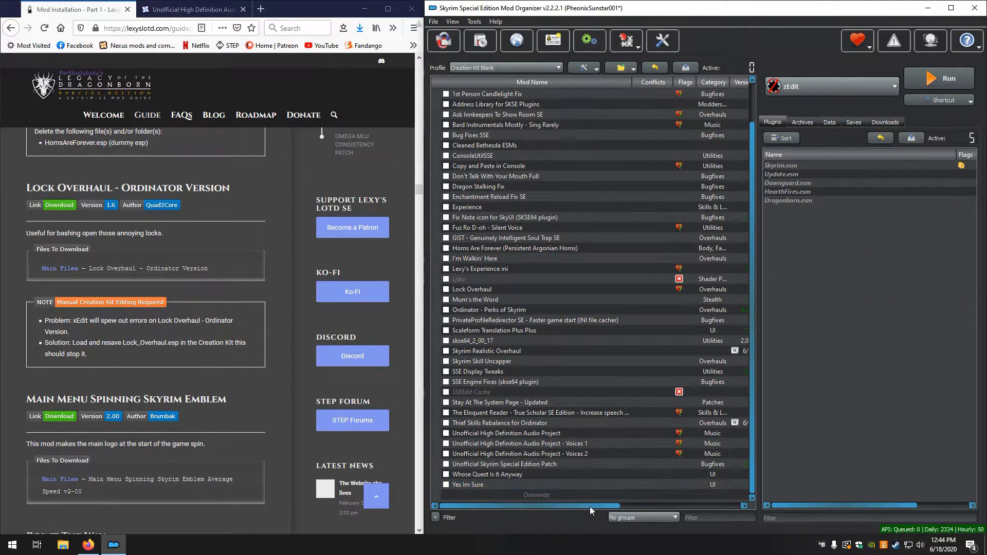
click(713, 517)
text(loc)
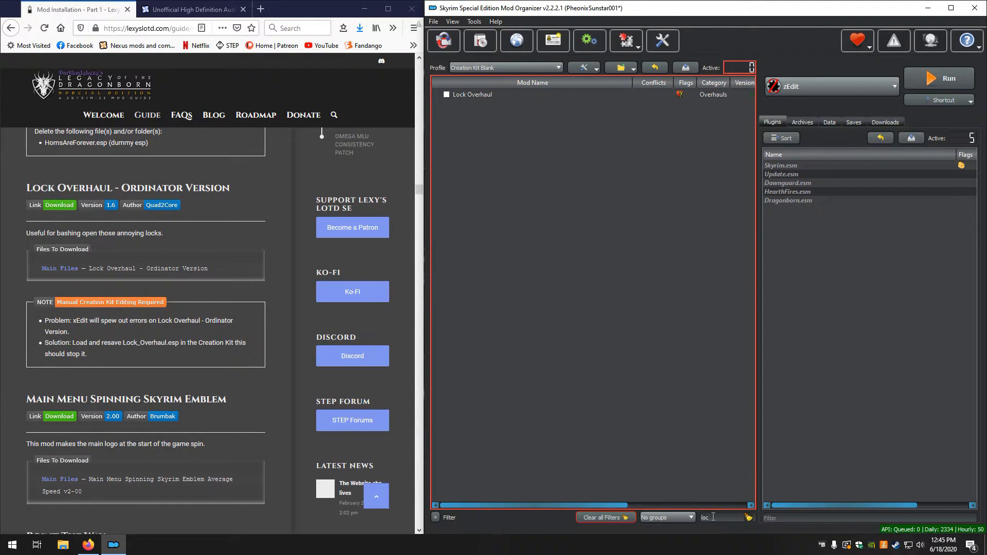
click(446, 96)
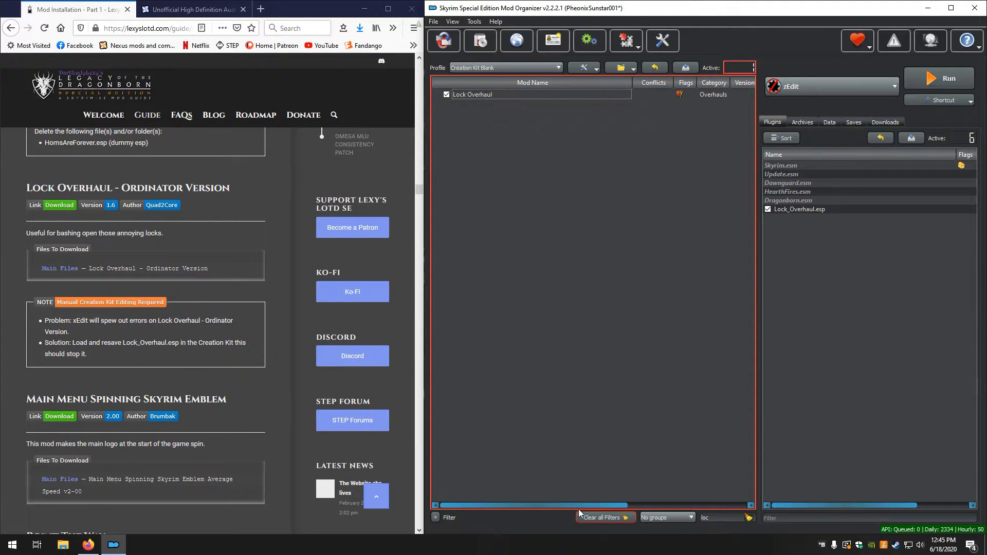
click(749, 518)
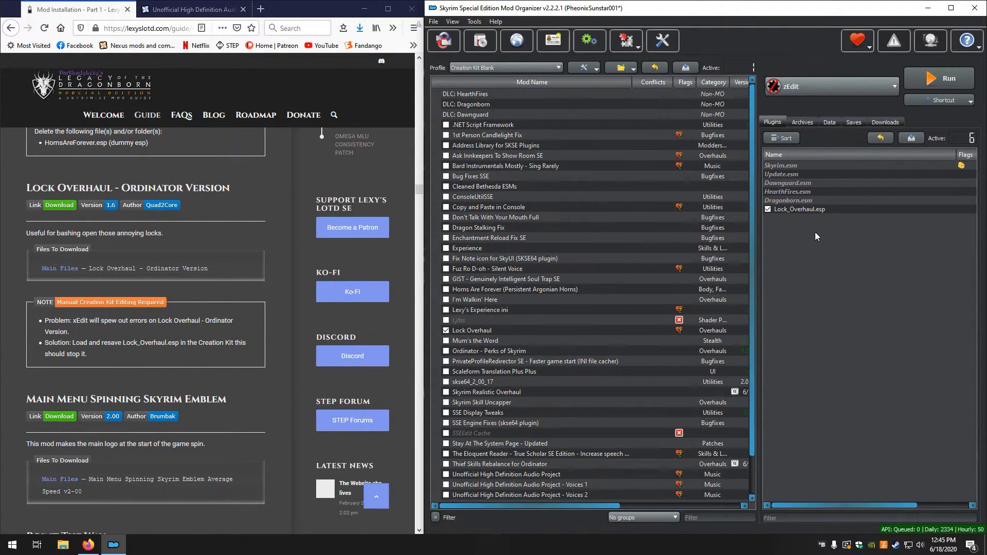
Select Creation Kit as the executable and run it from the Creation Kit Blank profile
mouse_move(809, 212)
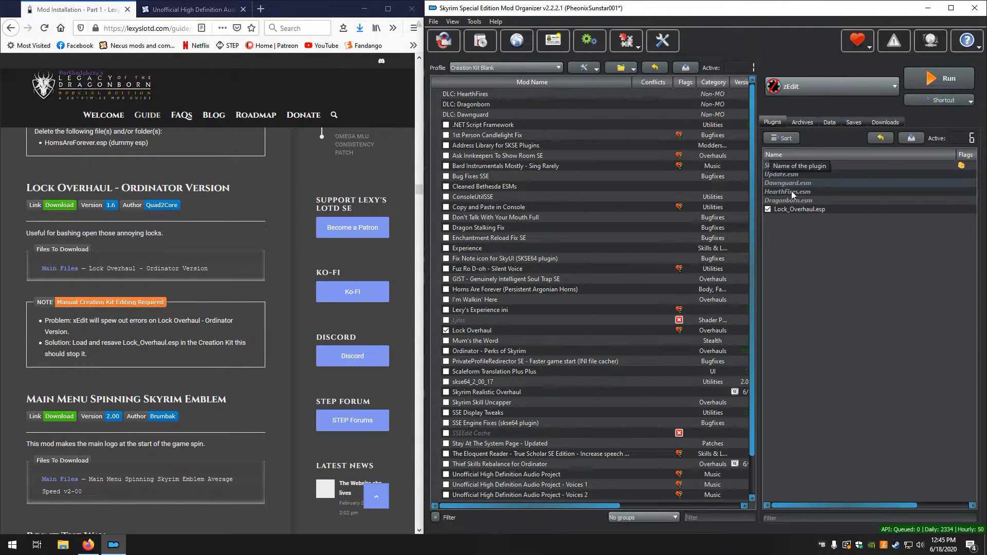
mouse_move(802, 173)
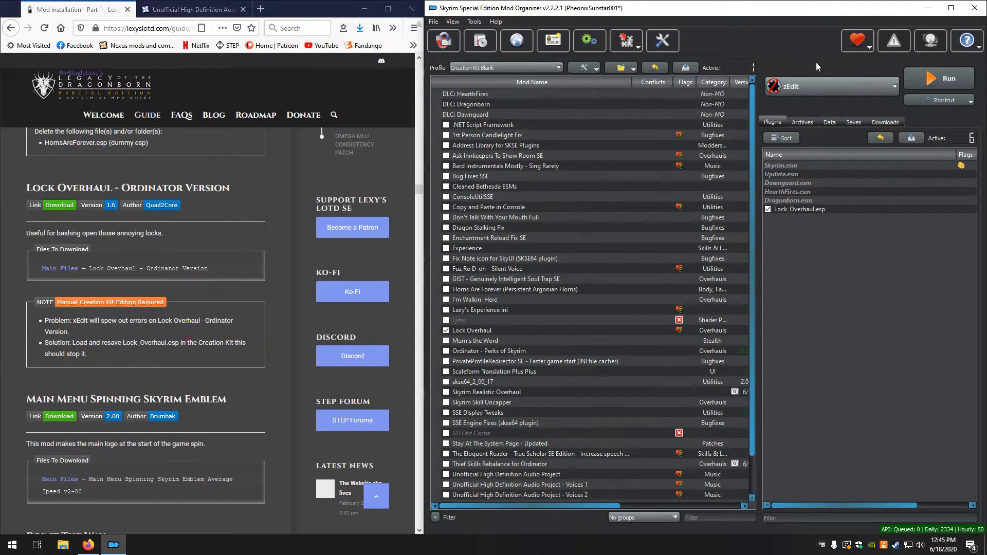
click(812, 82)
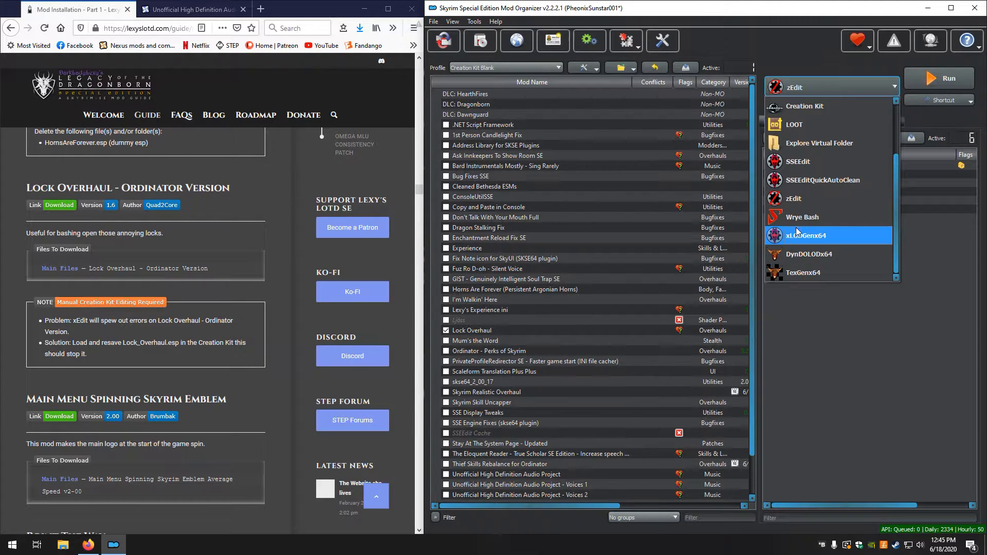
scroll(807, 183, up, 2)
click(801, 188)
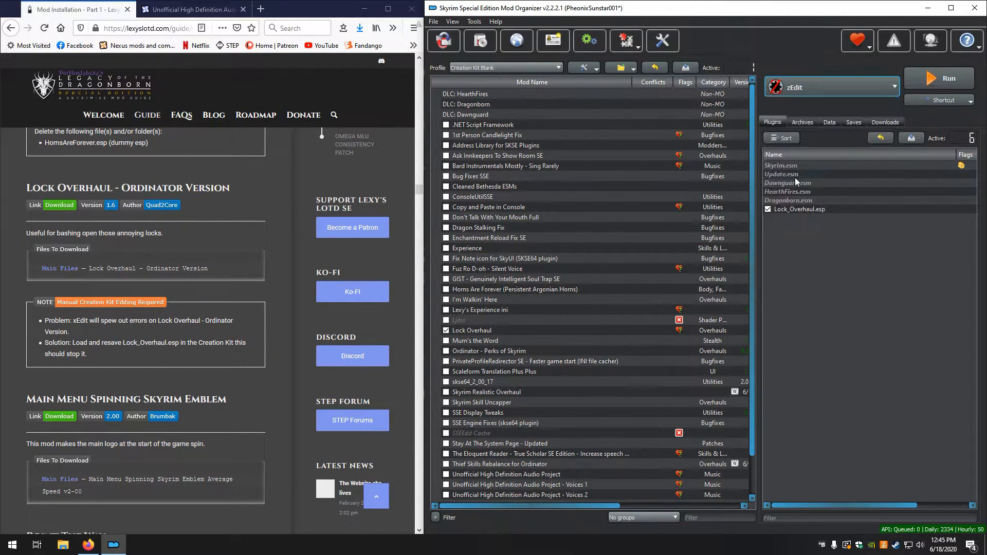
click(951, 78)
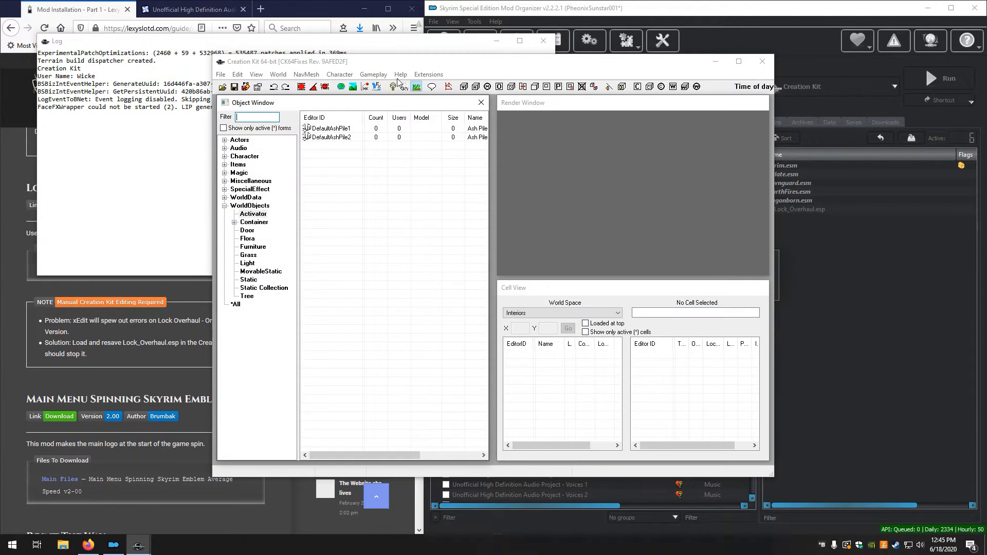
Load Lock_Overhaul.esp in the Creation Kit as the active file, together with Skyrim.esm, Update.esm and Dragonborn.esm
click(222, 87)
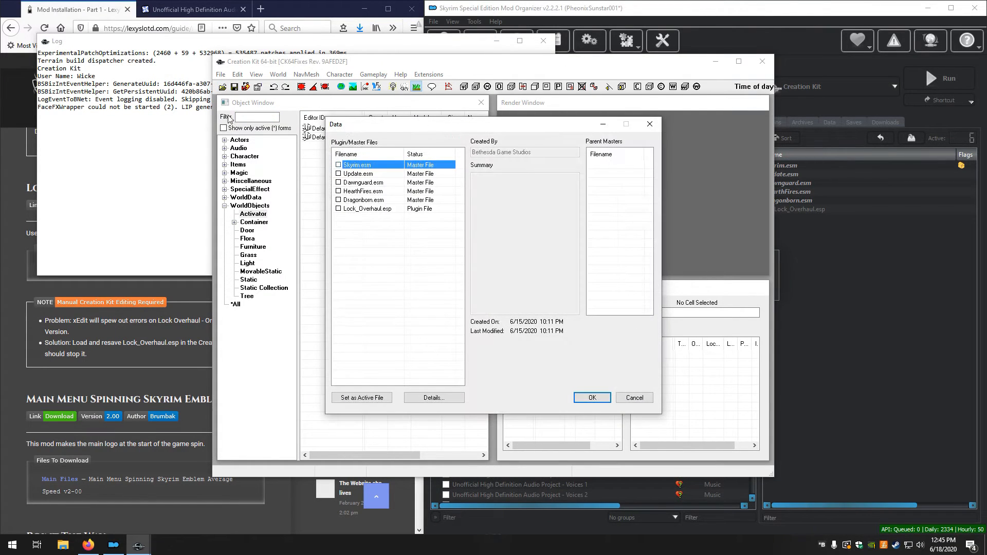
click(357, 211)
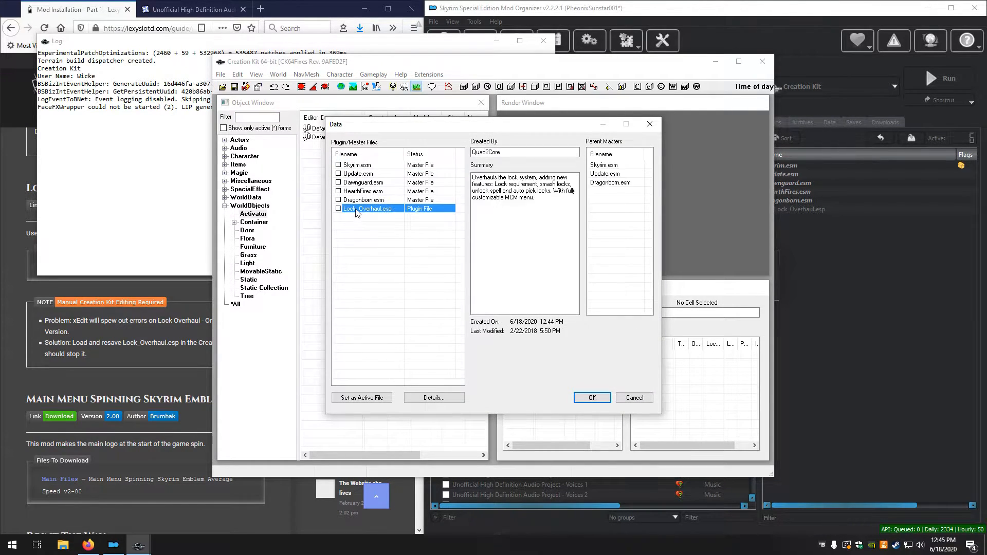
click(358, 401)
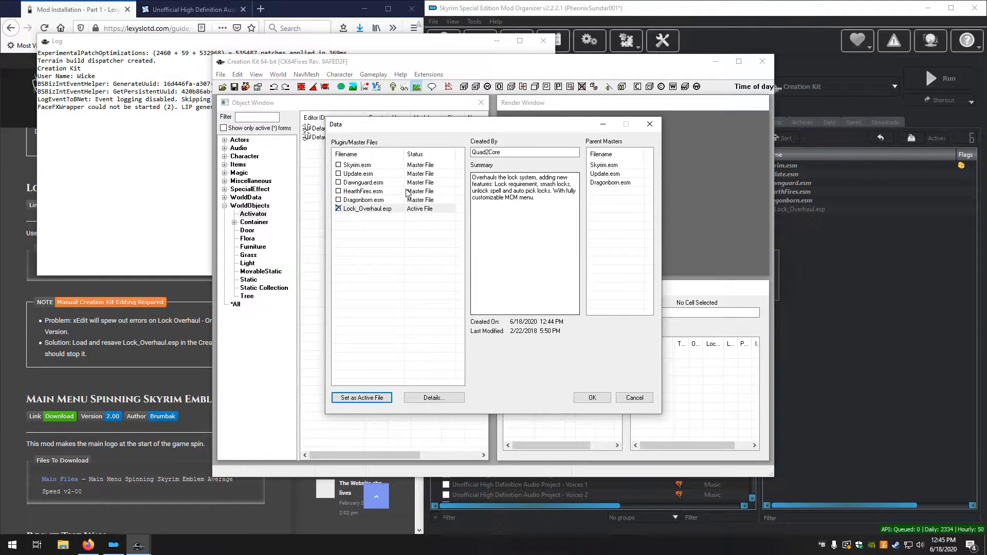
click(356, 166)
double_click(356, 166)
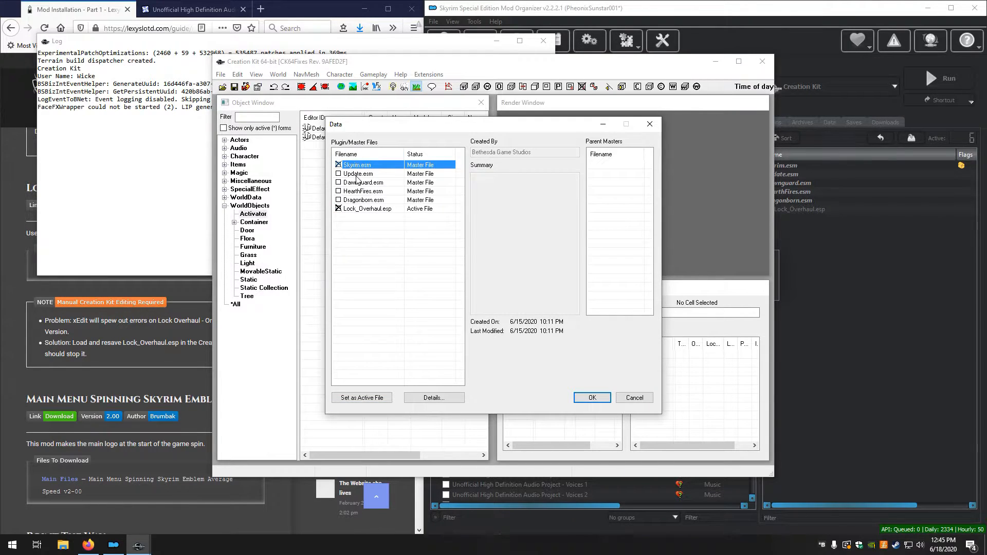
double_click(357, 175)
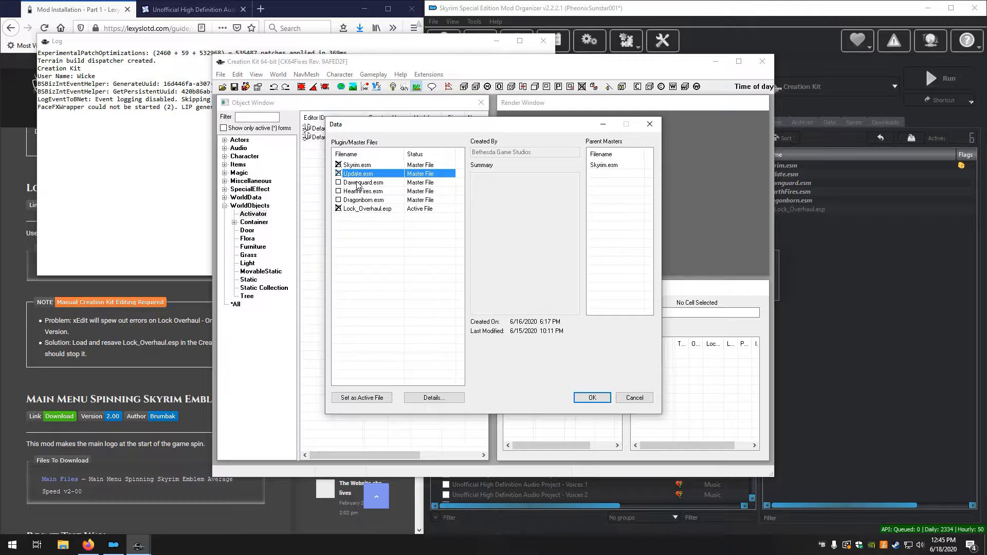
double_click(358, 200)
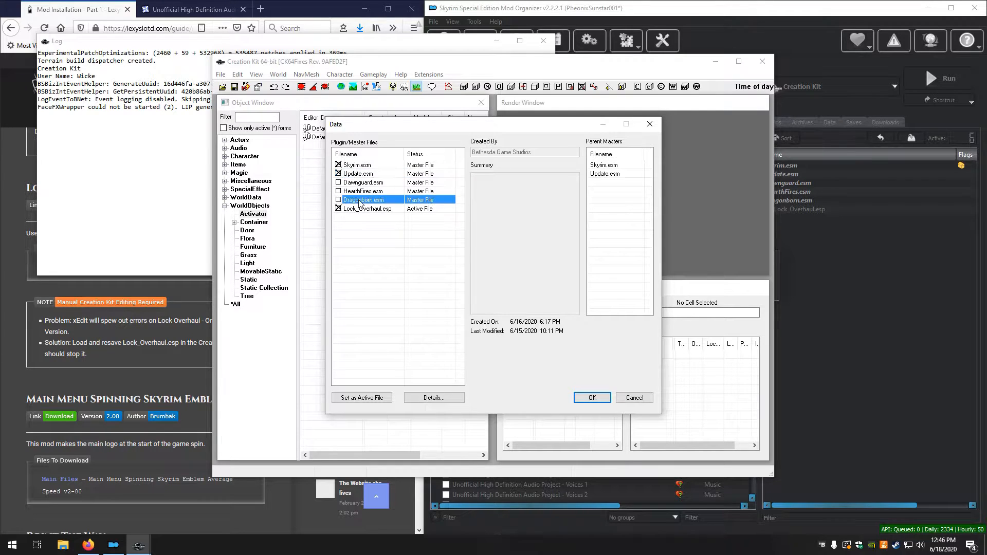
click(360, 209)
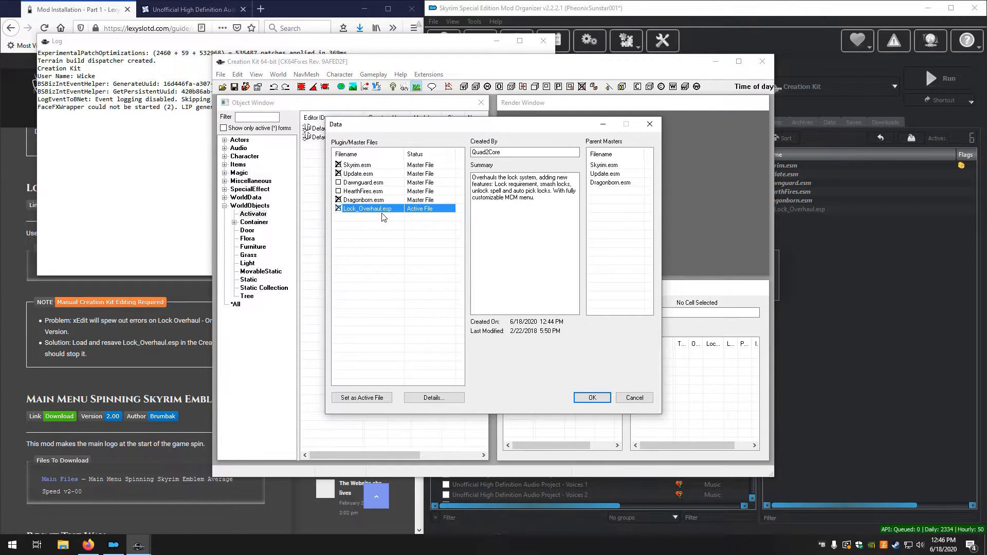
click(593, 400)
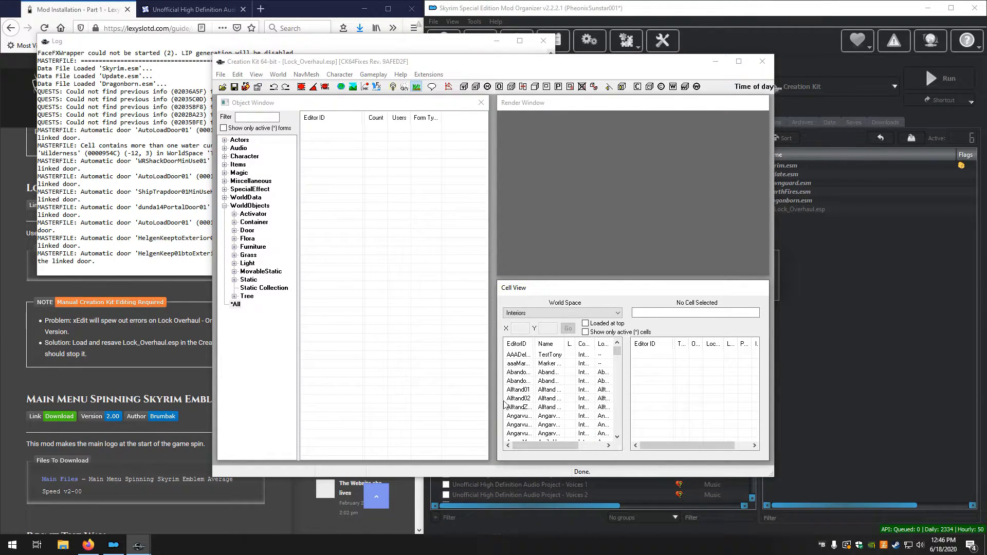
Resave the Lock_Overhaul.esp plugin and close the Creation Kit
click(234, 87)
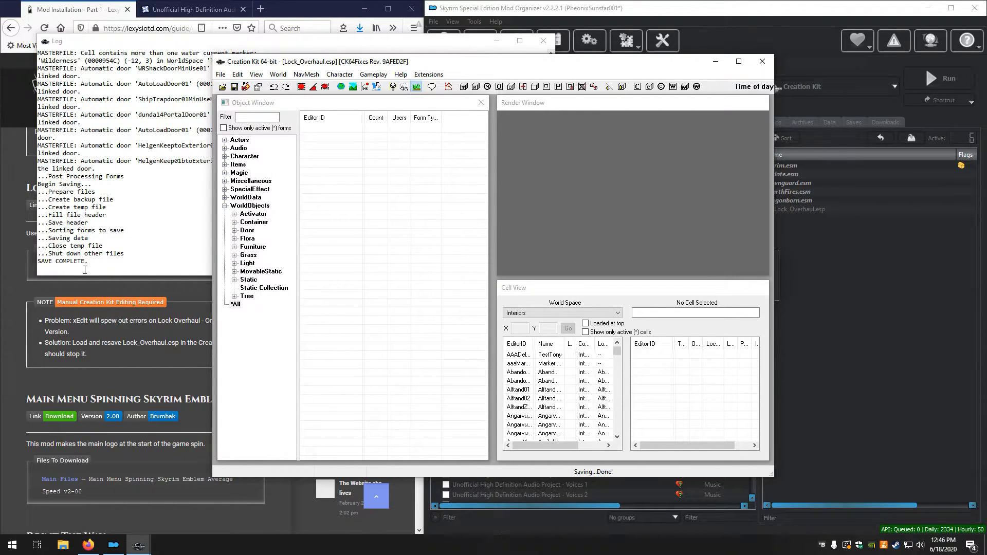
click(758, 64)
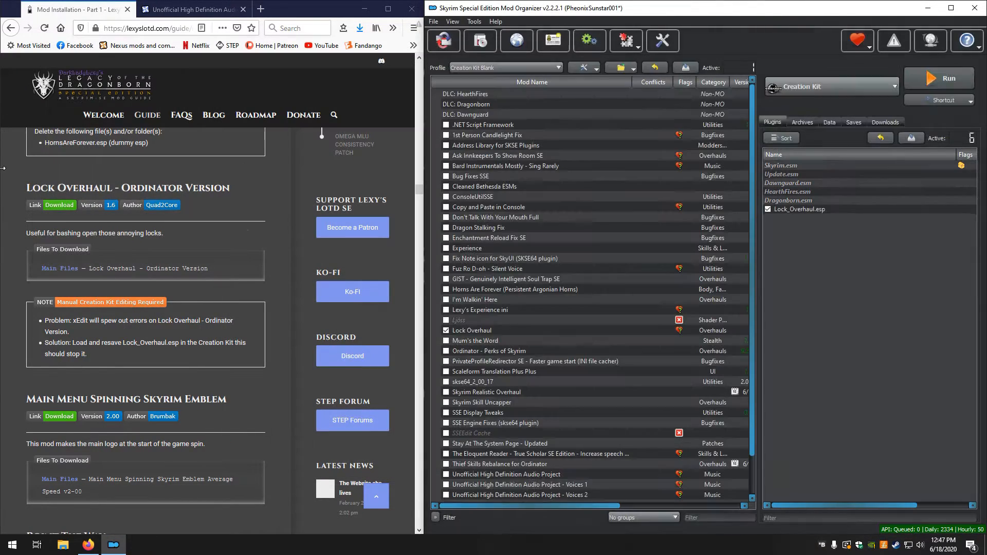
Switch Mod Organizer back to the Legacy of the Dragonborn - Special Edition profile
scroll(8, 323, down, 2)
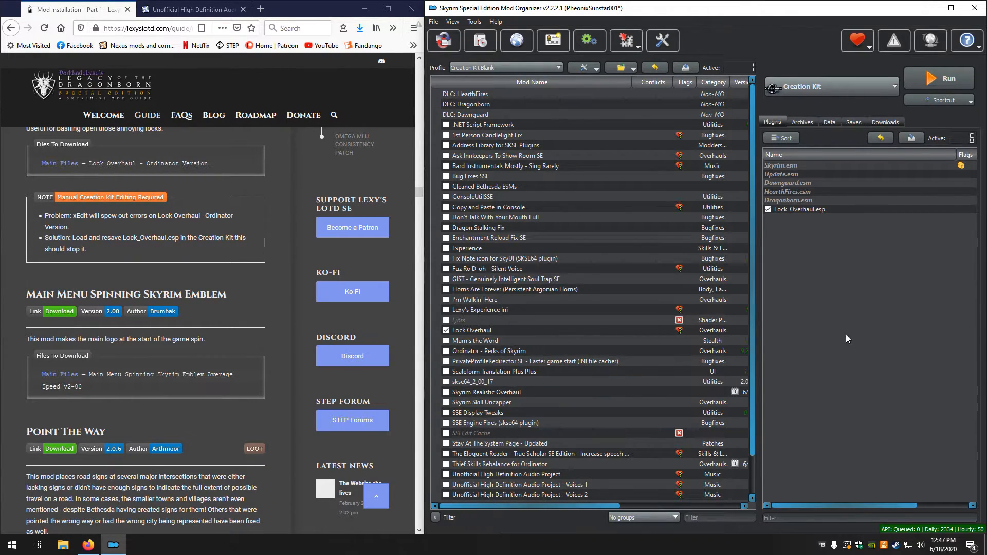
click(512, 70)
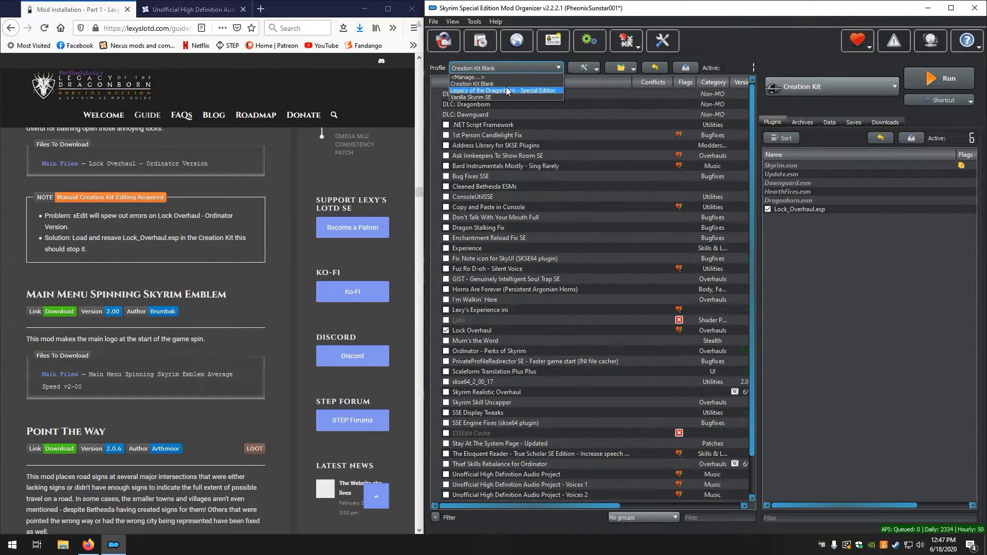
click(507, 91)
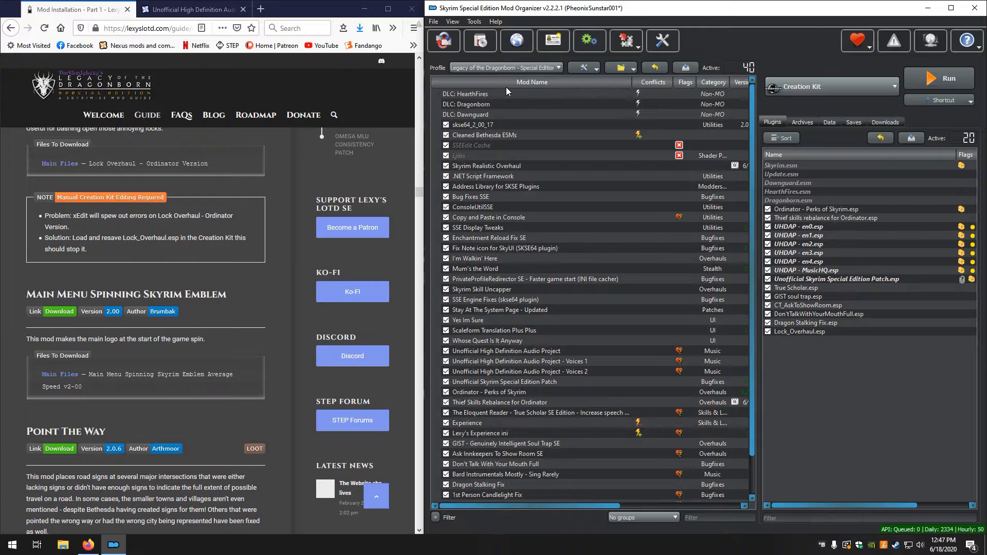
Install the downloaded Main Menu Spinning Skyrim Emblem mod manually with its meshes and textures folders
scroll(576, 221, down, 1)
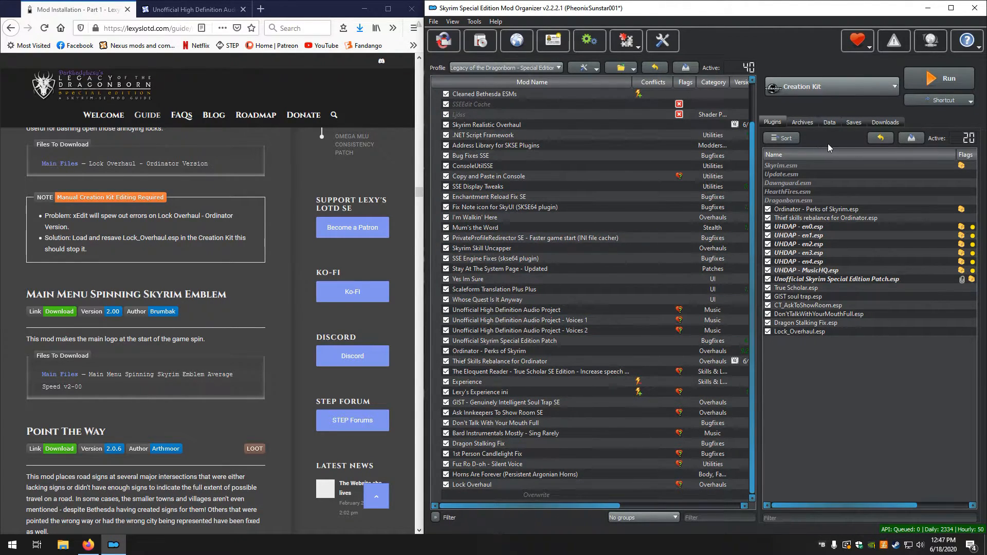
click(885, 120)
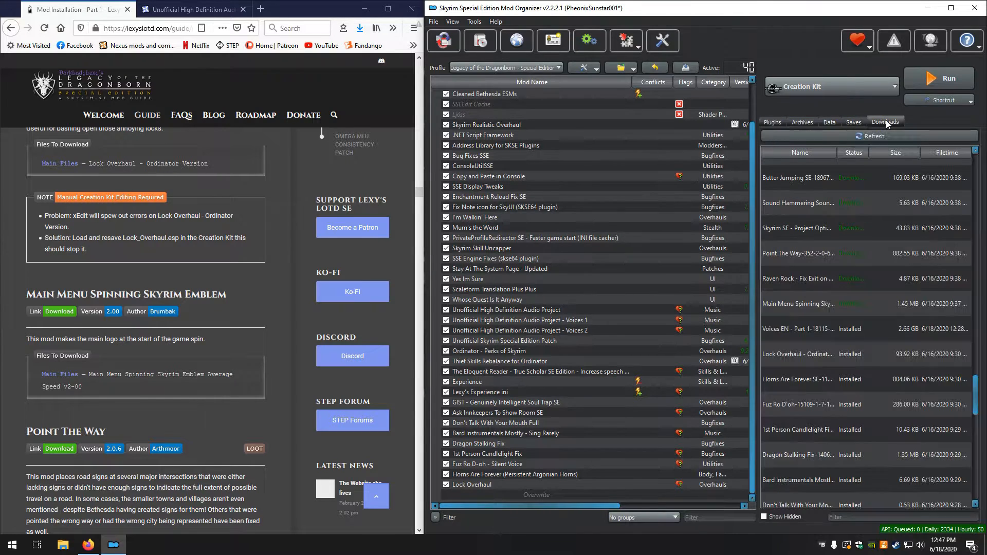
double_click(788, 304)
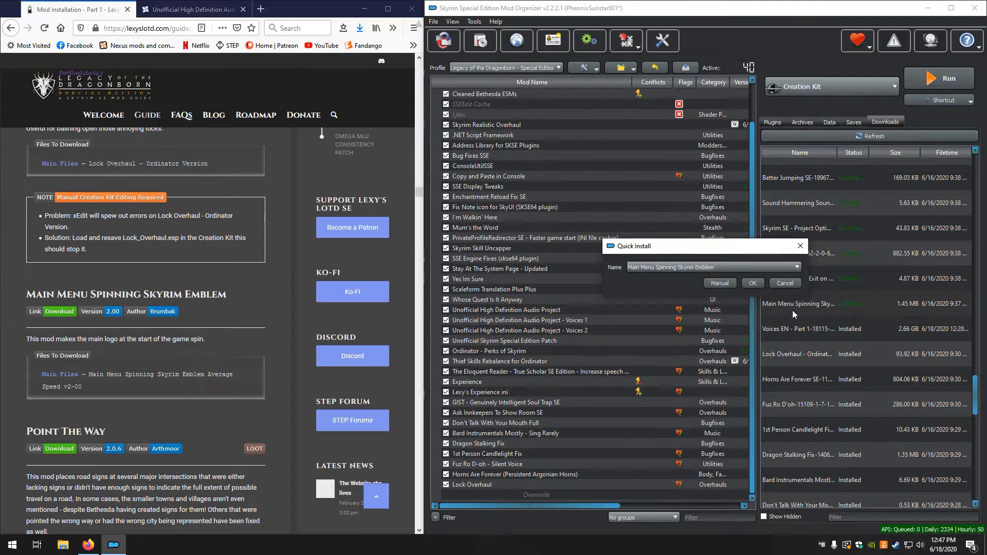
click(719, 283)
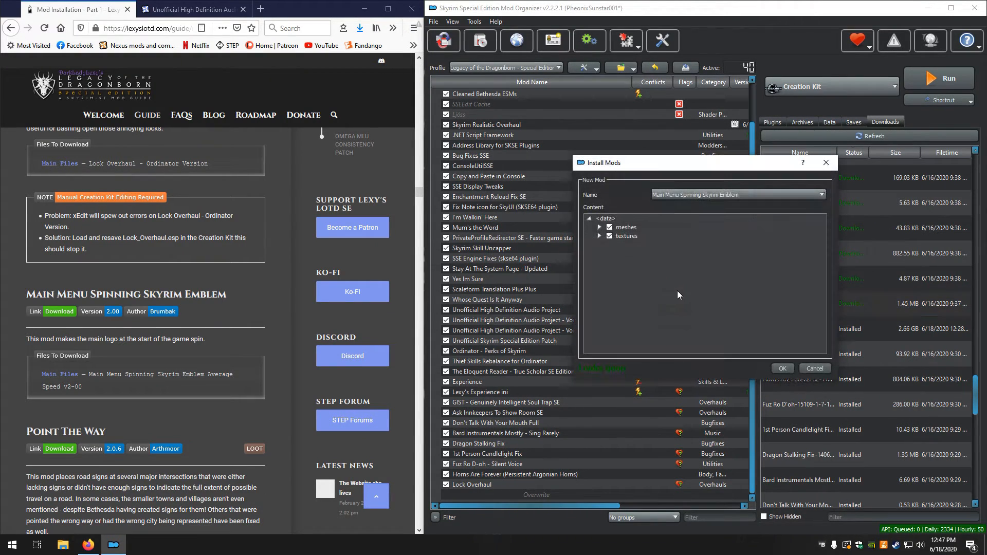
click(782, 368)
Install the downloaded Point The Way mod manually without unpacking its BSA, and enable it together with Main Menu Spinning Skyrim Emblem
scroll(134, 276, down, 3)
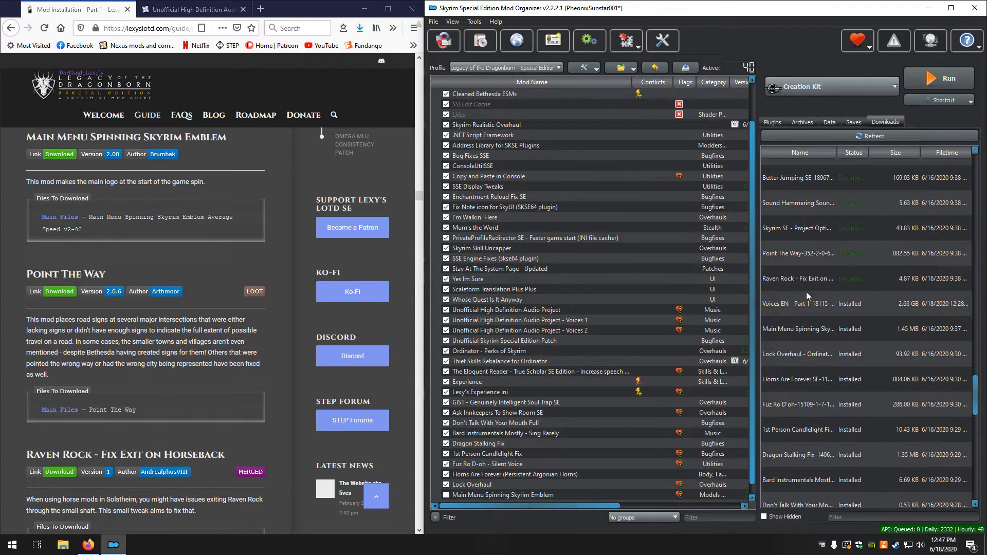
double_click(806, 257)
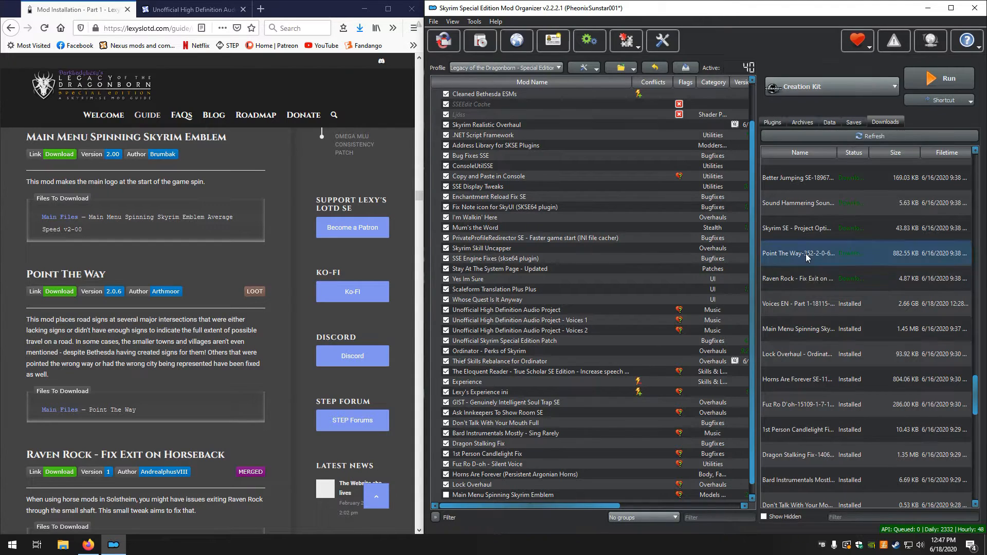
click(729, 285)
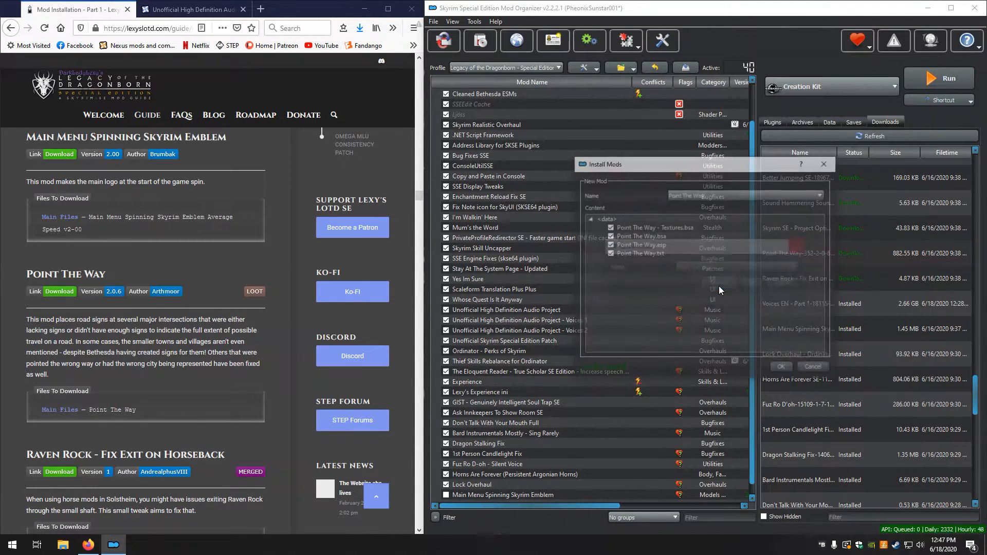
click(782, 368)
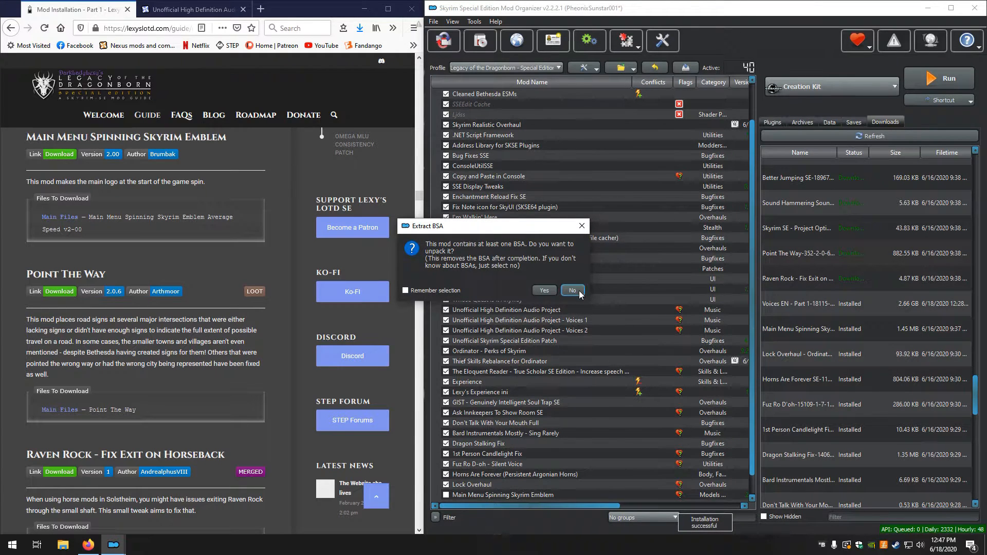
click(572, 290)
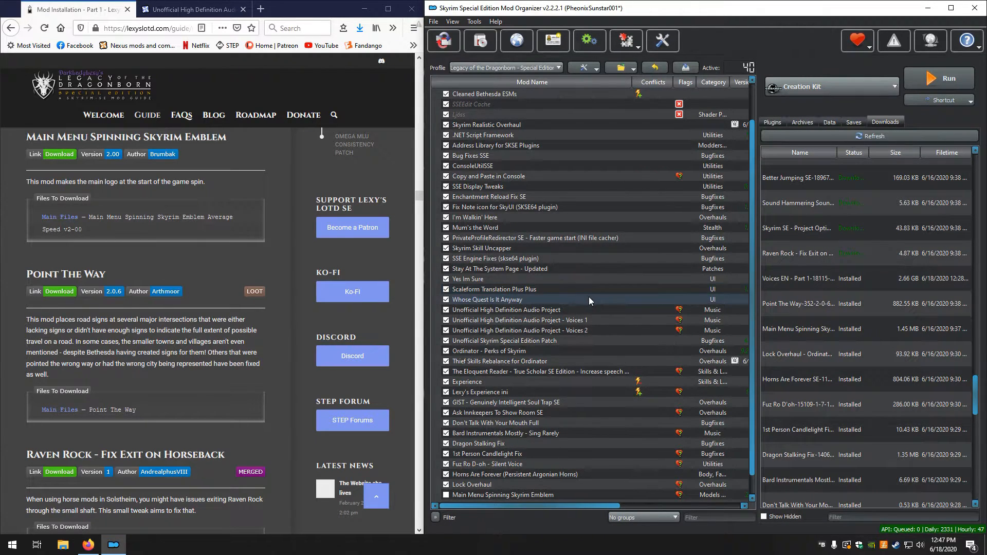
click(447, 475)
click(446, 484)
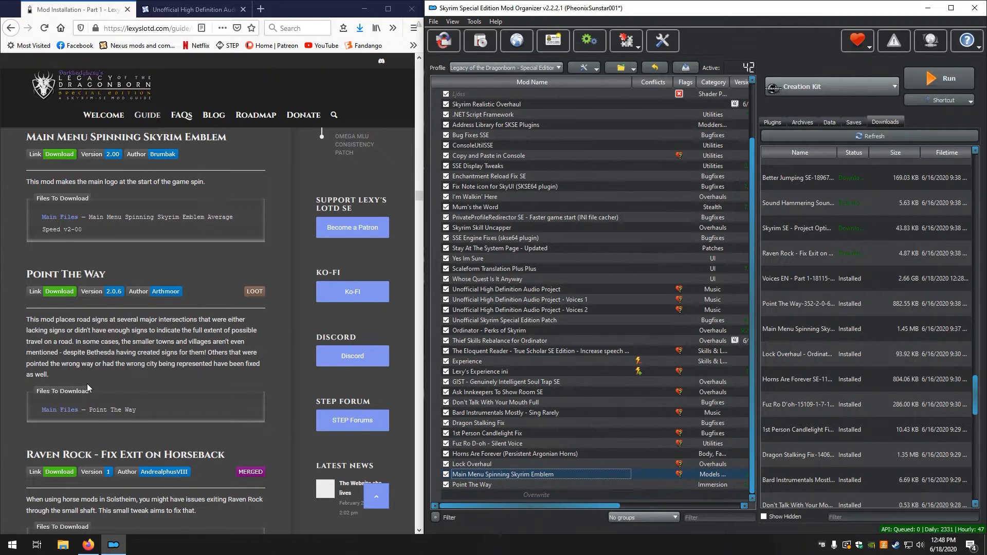
Install the downloaded Raven Rock - Fix Exit on Horseback mod manually
scroll(87, 384, down, 3)
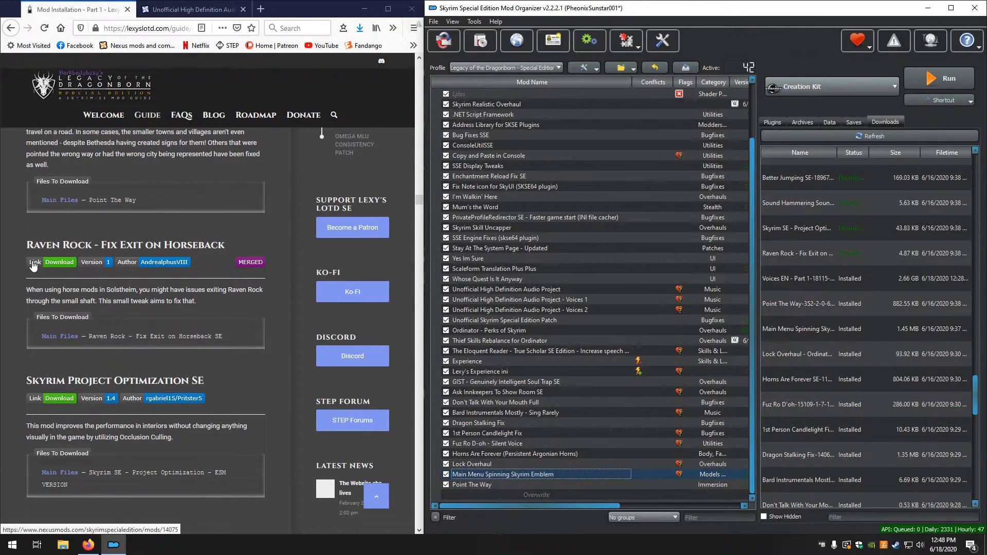
double_click(794, 255)
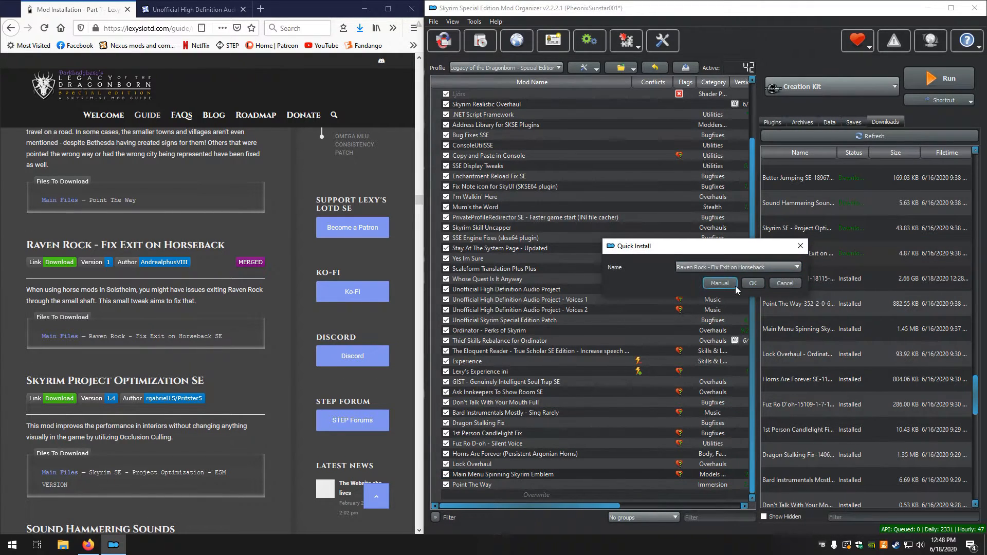
click(720, 284)
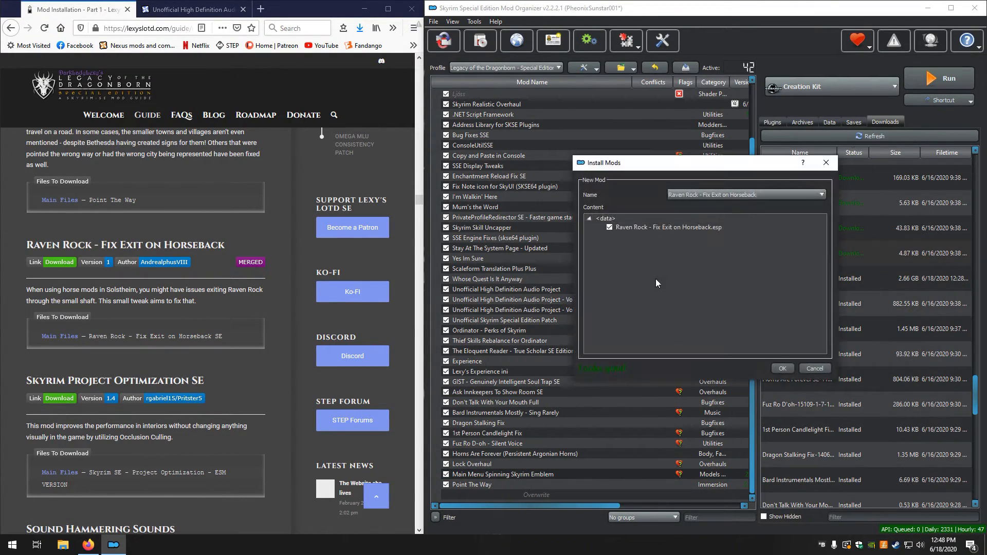
click(783, 369)
Install the downloaded Skyrim Project Optimization SE mod manually with its Data folder as the data directory
scroll(202, 319, down, 3)
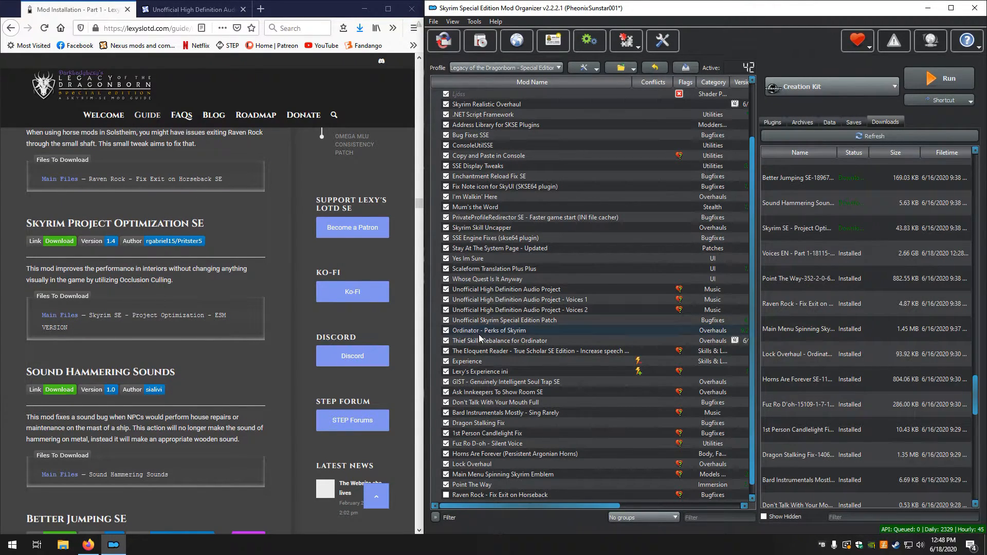
double_click(796, 229)
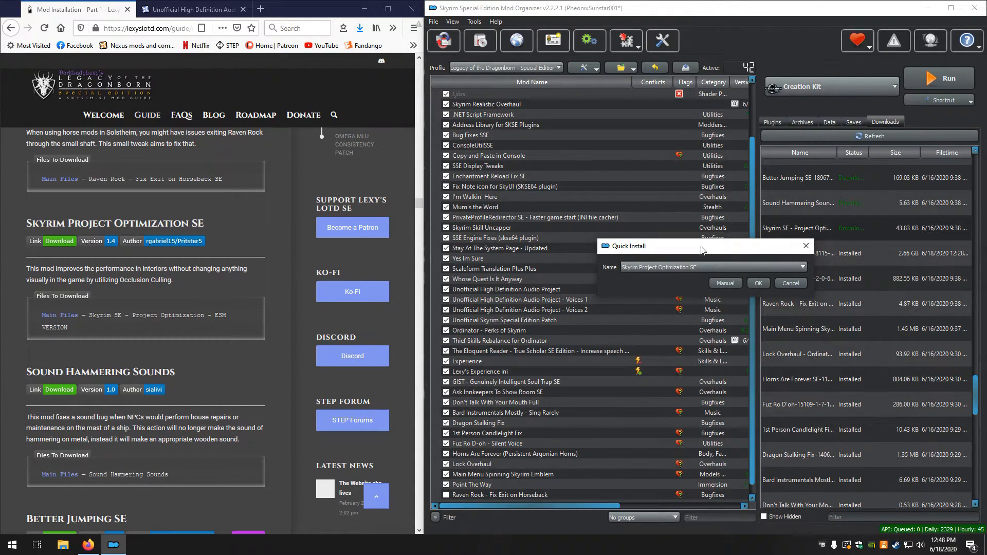
click(724, 284)
right_click(625, 229)
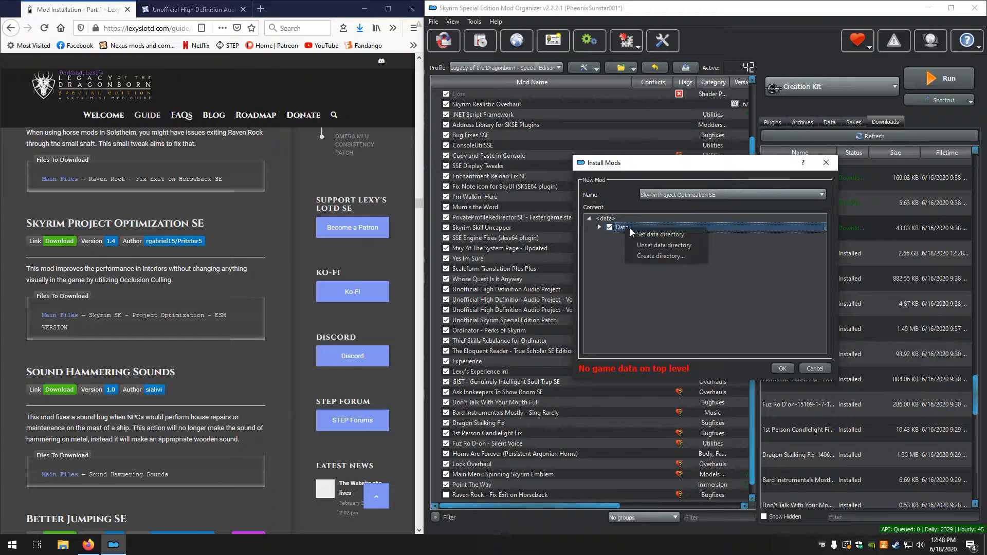
click(645, 231)
click(782, 368)
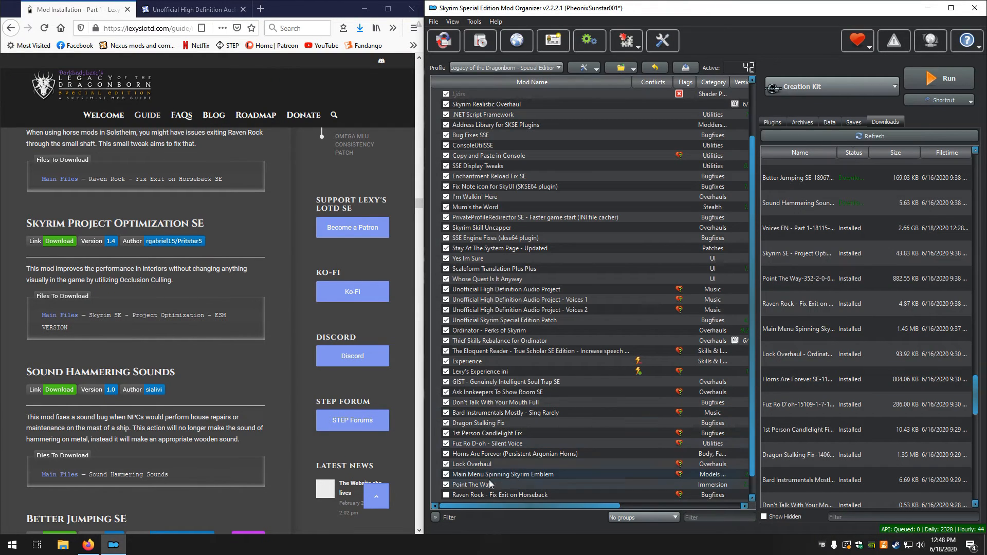
Enable the Raven Rock - Fix Exit on Horseback and Skyrim Project Optimization SE mods
scroll(477, 483, down, 1)
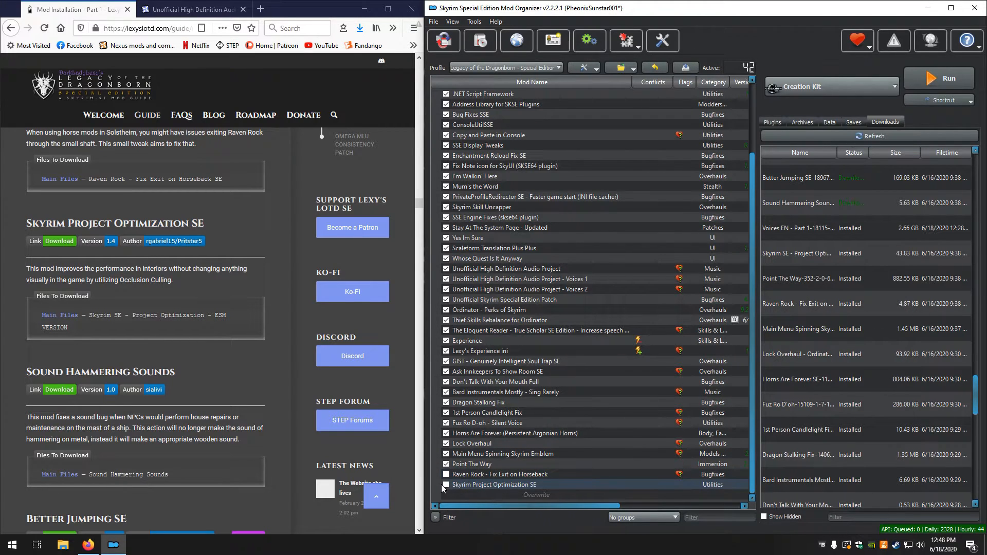
click(446, 488)
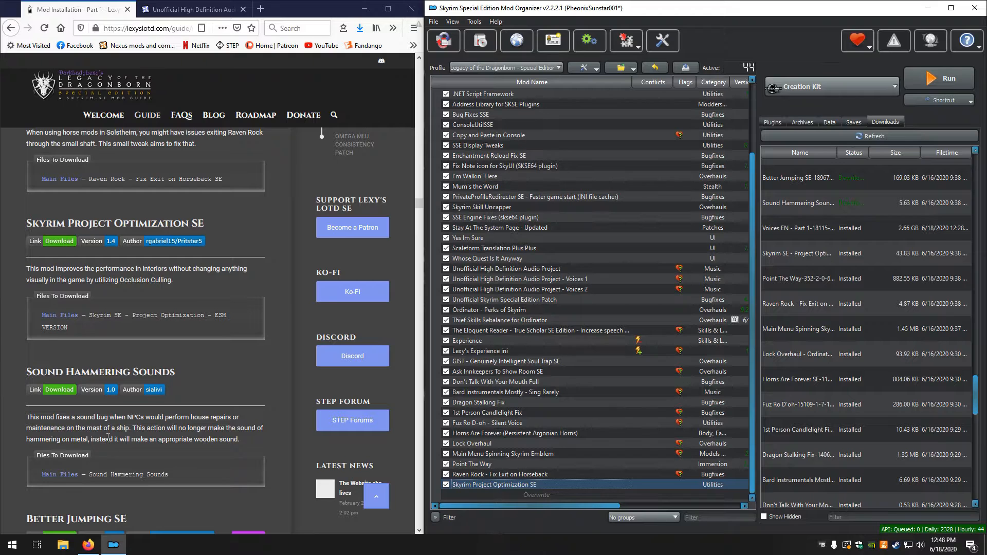
Install the downloaded Sound Hammering Sounds mod manually with its meshes folder
scroll(106, 434, down, 3)
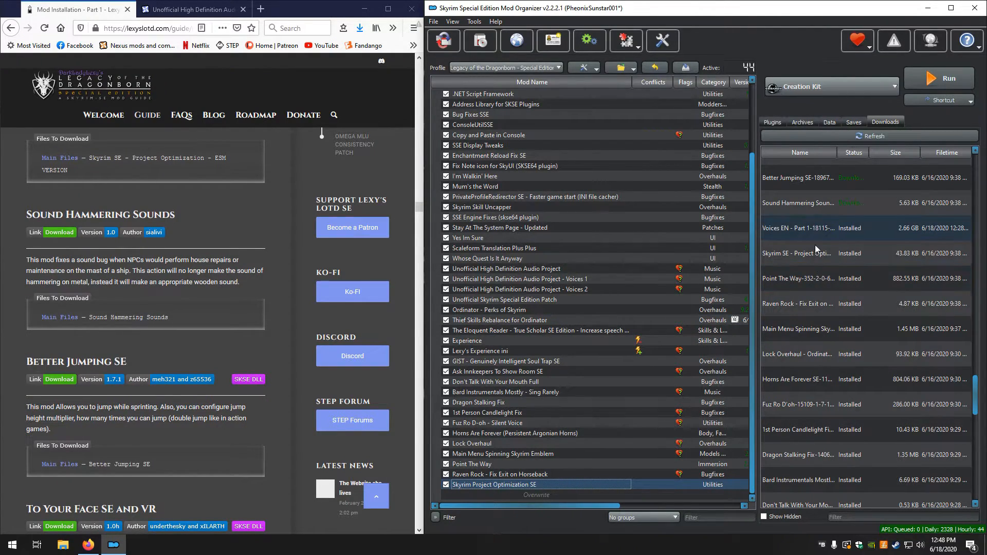
scroll(823, 301, up, 2)
scroll(842, 363, up, 1)
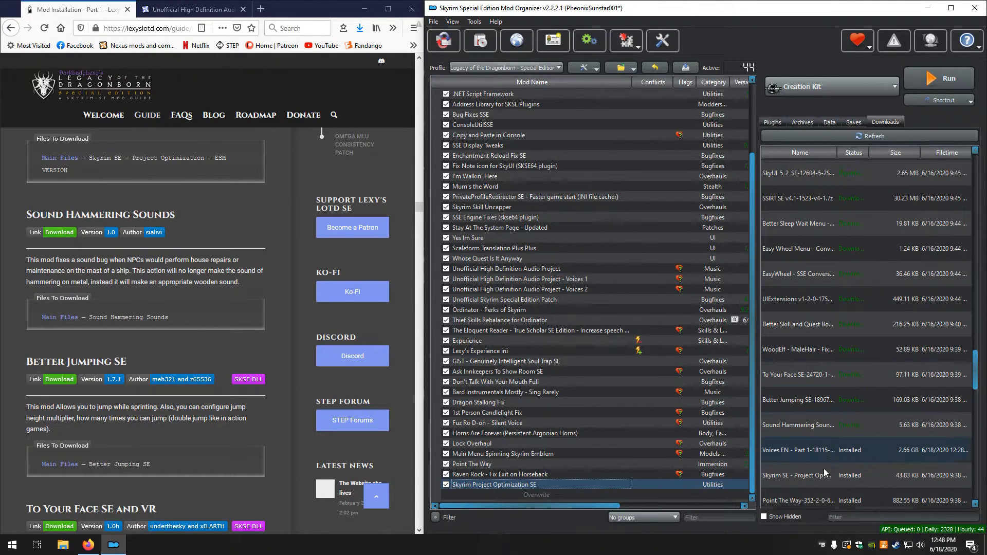
double_click(817, 430)
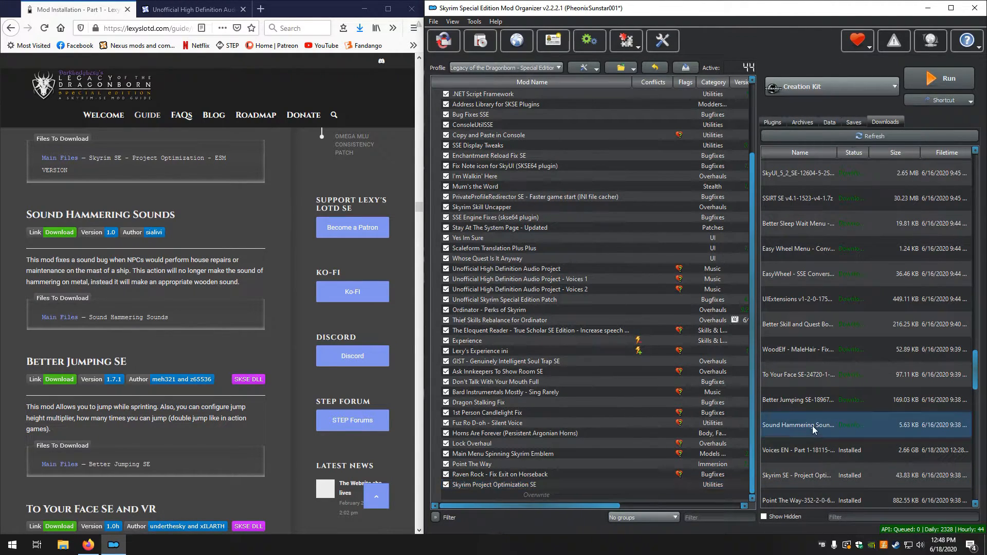
click(720, 283)
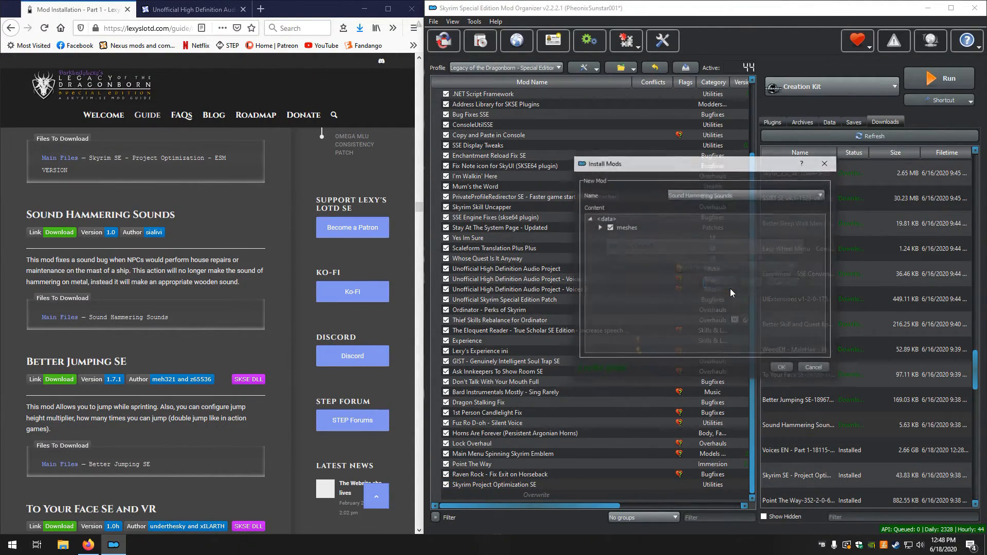
click(780, 366)
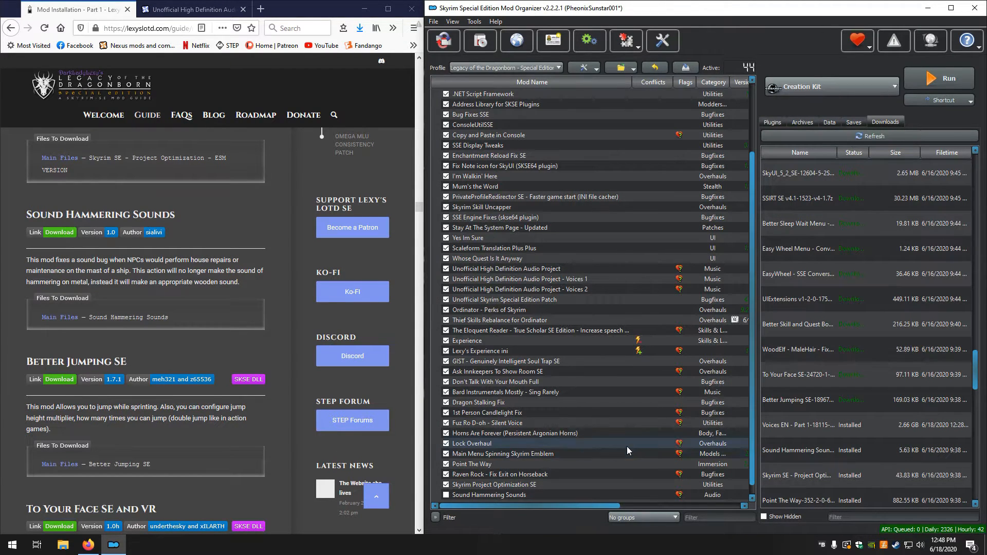
Install the downloaded Better Jumping SE mod manually with its SKSE folder at the top level of the data directory
double_click(797, 398)
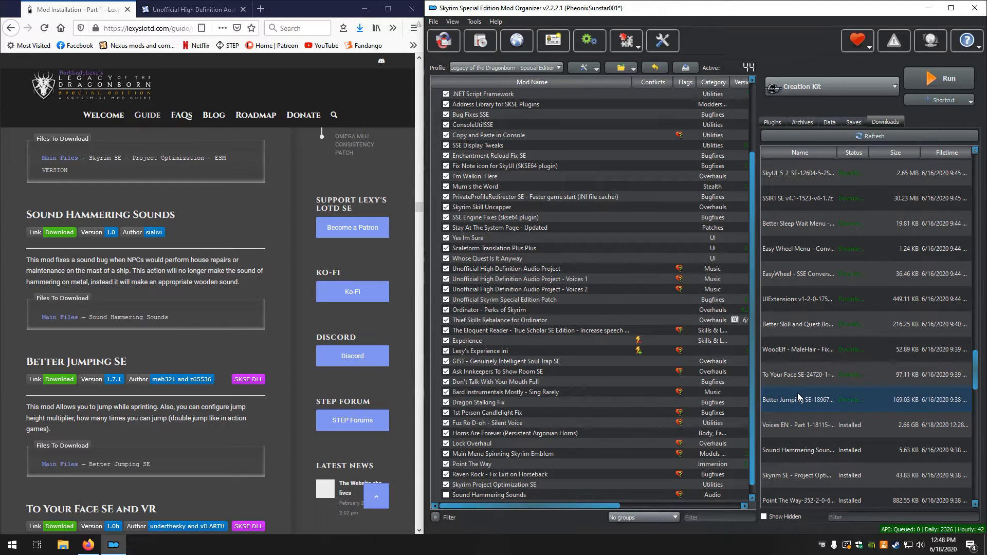
click(719, 282)
right_click(631, 227)
click(648, 233)
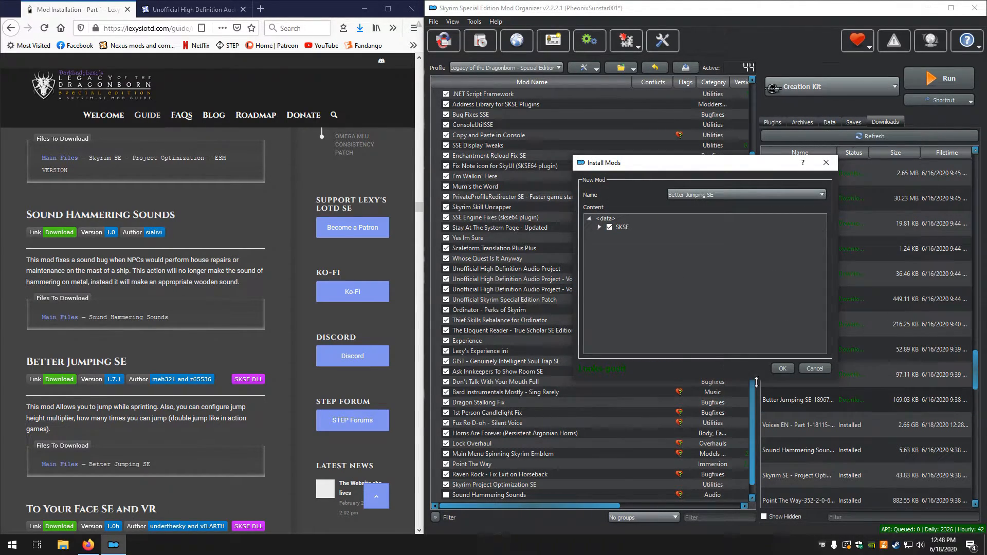
click(782, 368)
Install the downloaded To Your Face SE and VR mod manually with its SKSE folder
scroll(152, 331, down, 5)
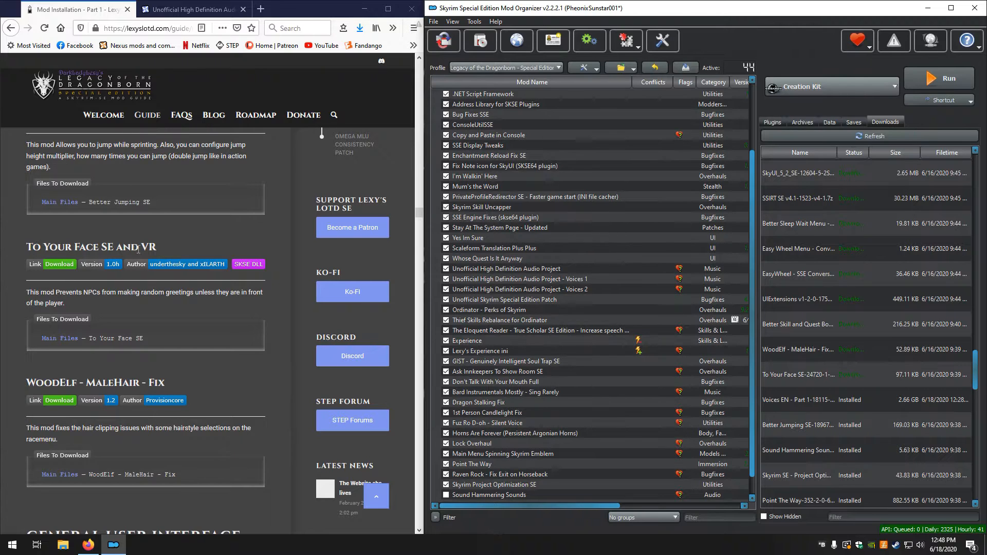
double_click(810, 375)
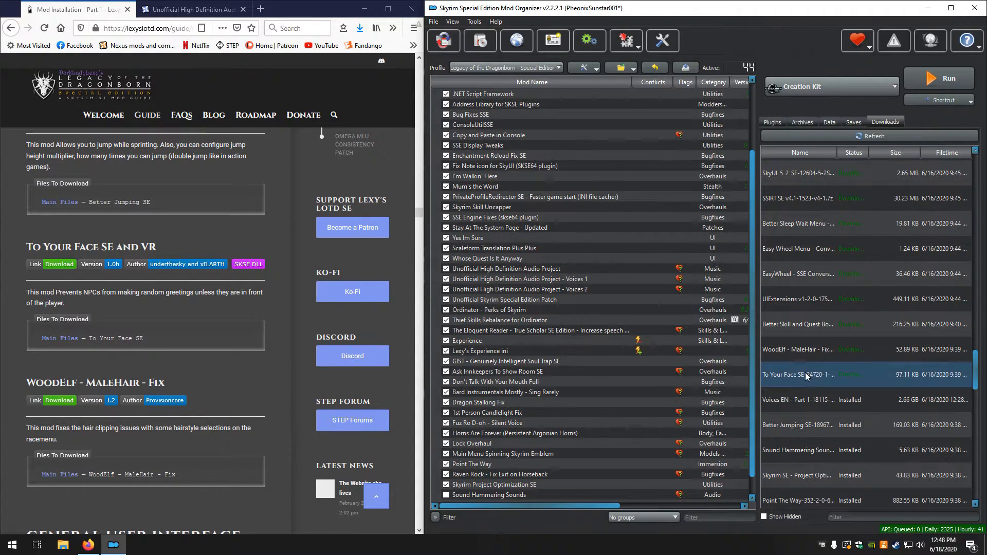
click(720, 283)
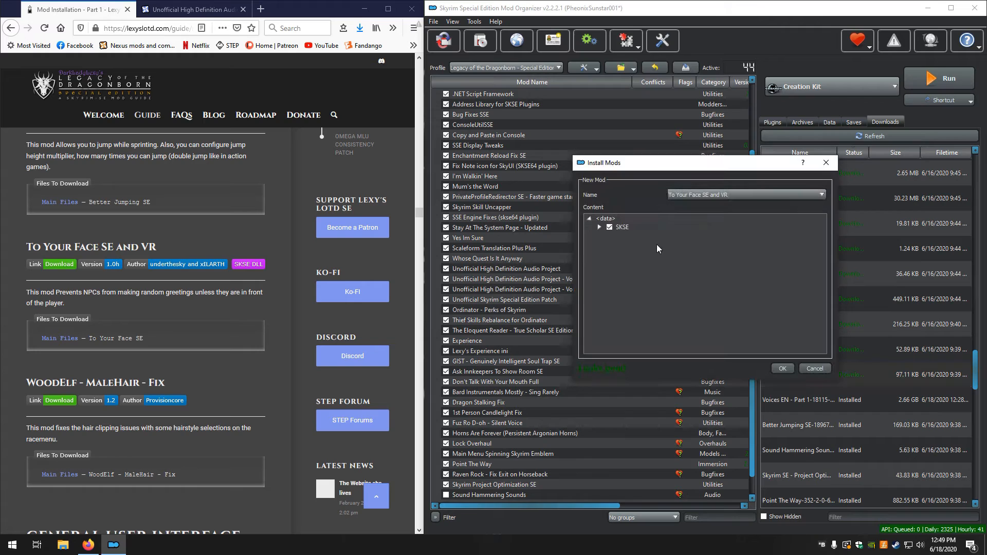
click(780, 369)
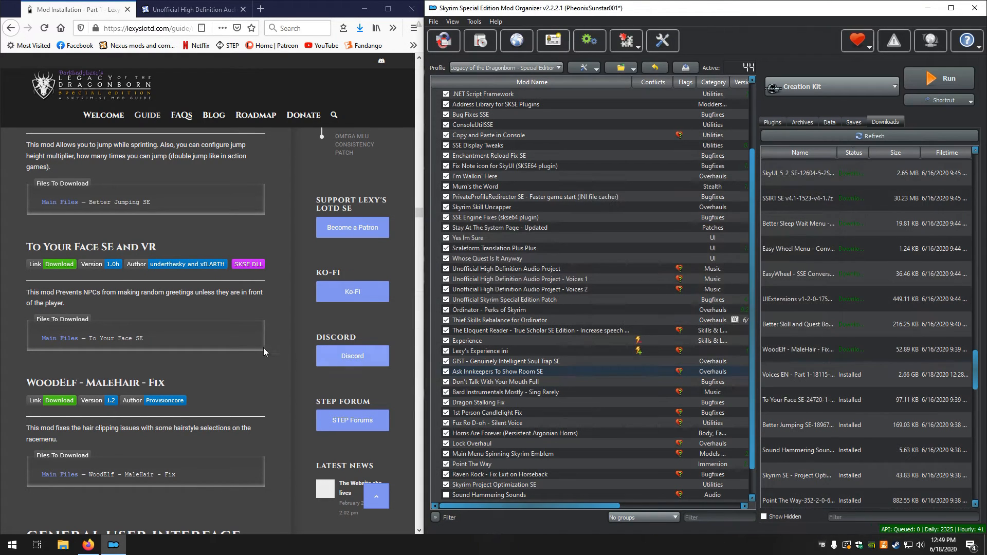
Install the downloaded WoodElf - MaleHair - Fix mod manually with its meshes folder
scroll(78, 316, down, 4)
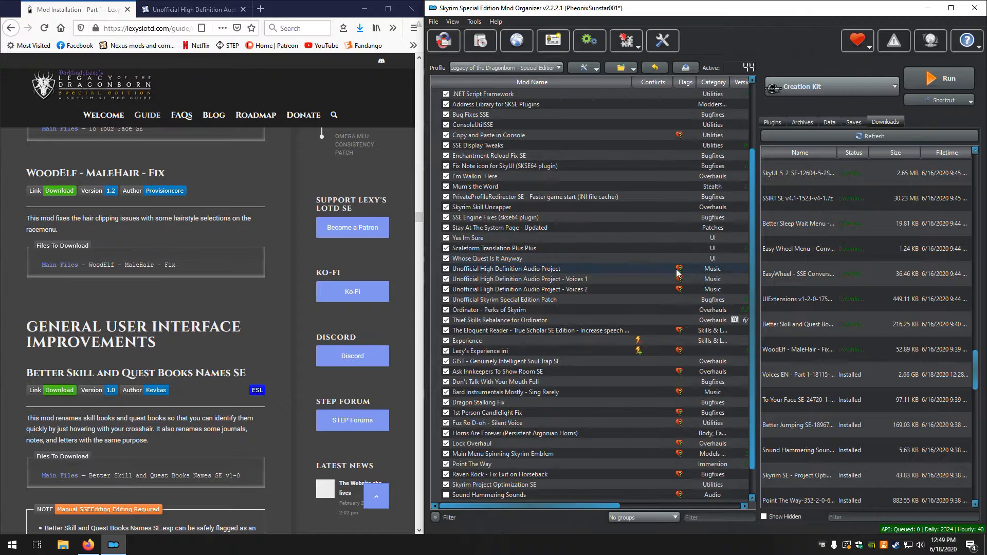
double_click(827, 349)
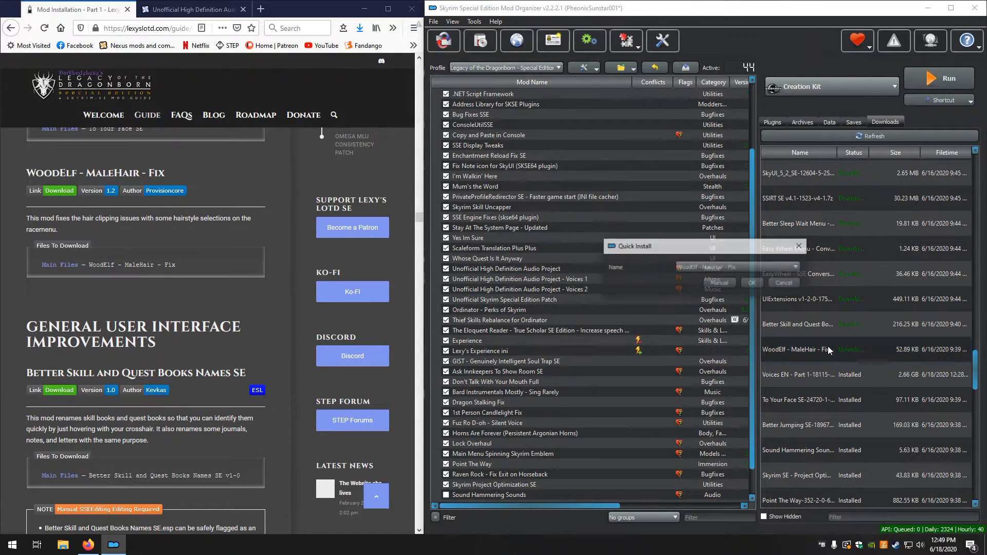
click(719, 283)
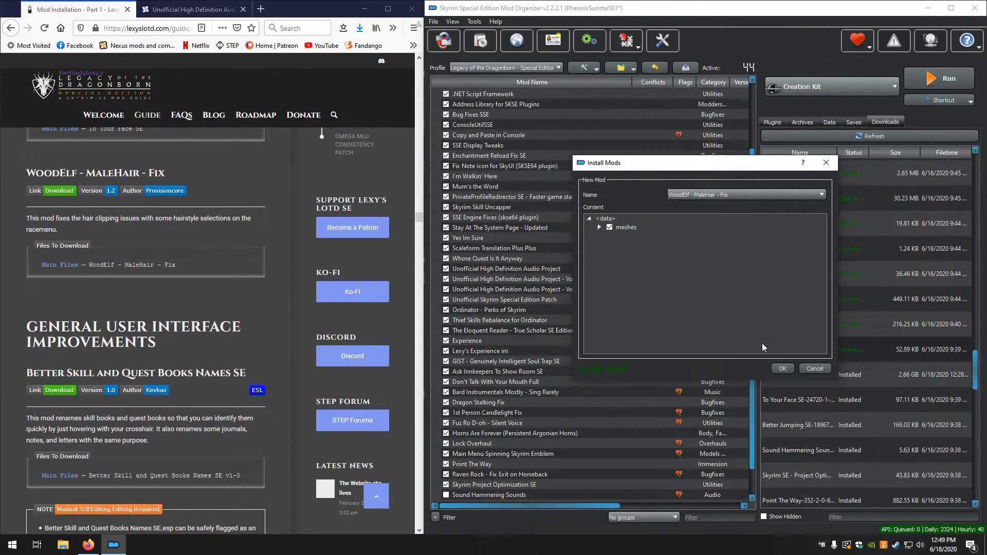
click(782, 368)
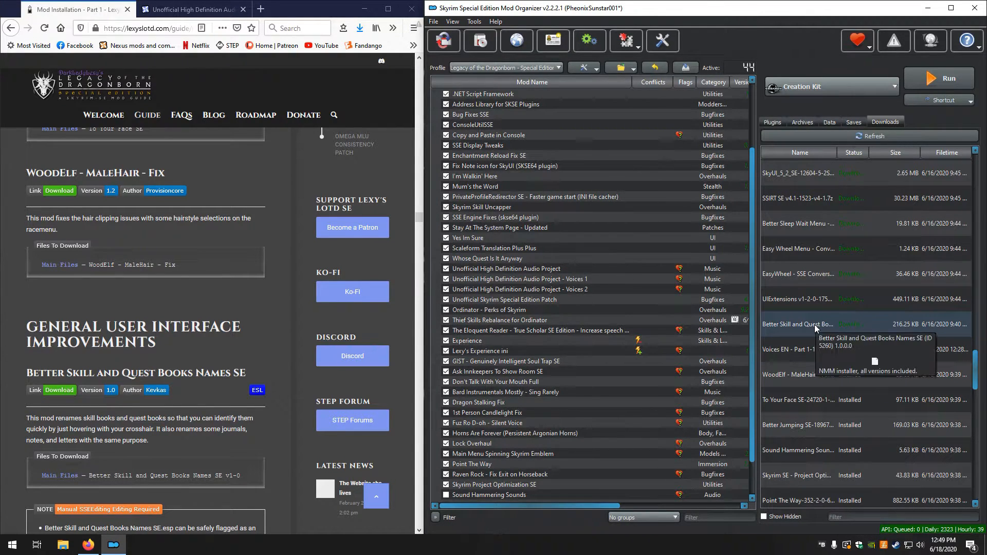
Install the downloaded Better Skill and Quest Books Names SE mod manually with its single ESP file
scroll(240, 279, down, 3)
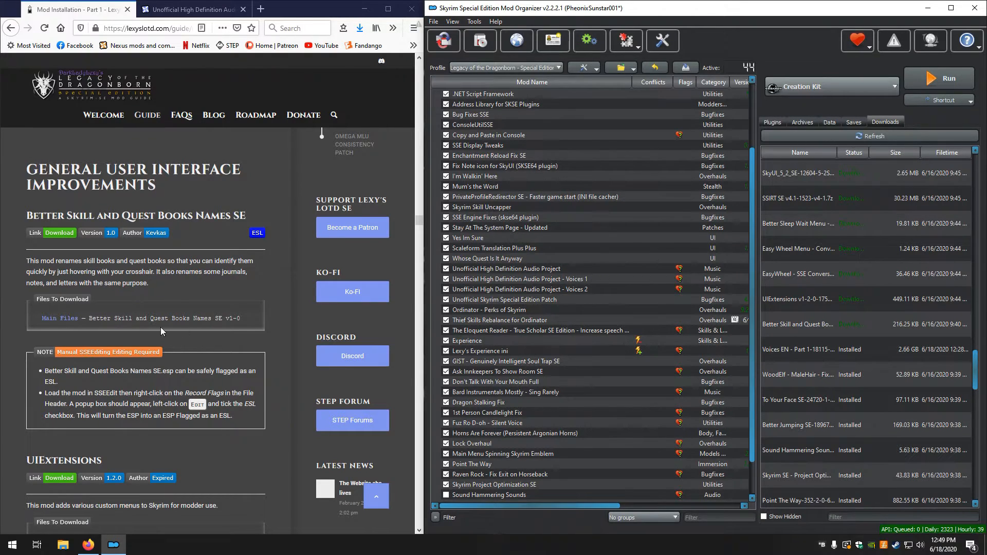
double_click(811, 327)
click(719, 284)
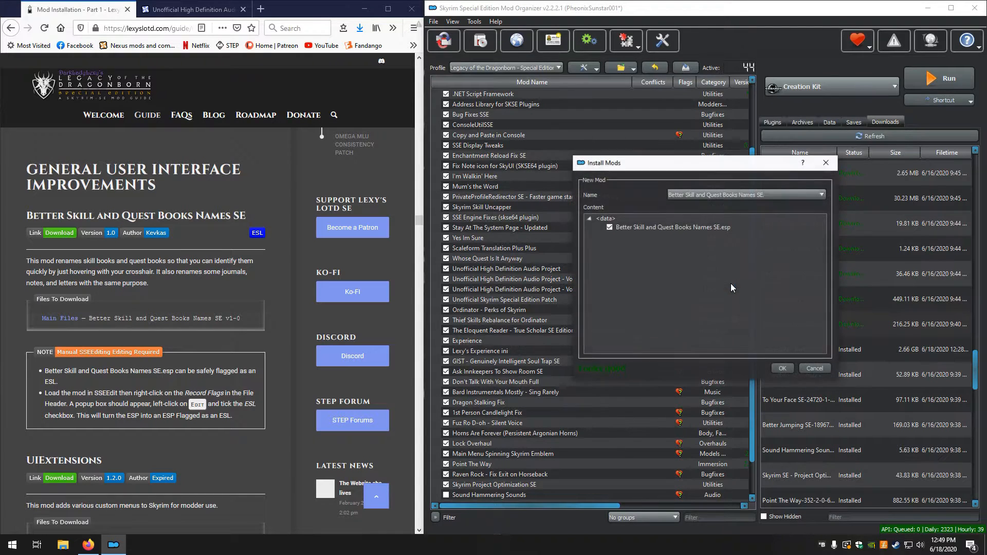
click(778, 371)
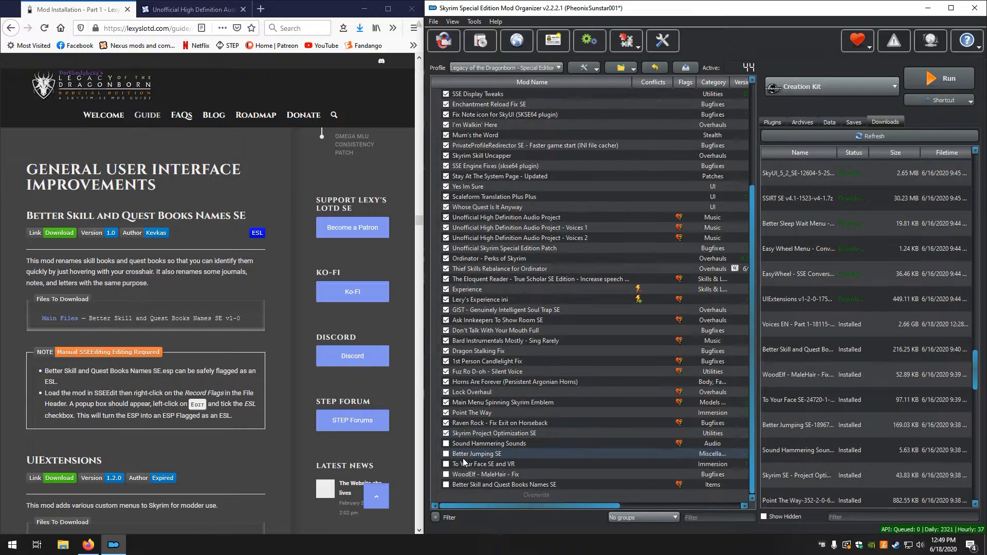
Enable Sound Hammering Sounds, Better Jumping SE, To Your Face SE and VR, WoodElf - MaleHair - Fix, and Better Skill and Quest Books Names SE
click(446, 444)
click(446, 454)
click(447, 464)
click(446, 474)
click(446, 485)
Launch SSEEdit from Mod Organizer and load only Better Skill and Quest Books Names SE.esp
scroll(44, 345, down, 1)
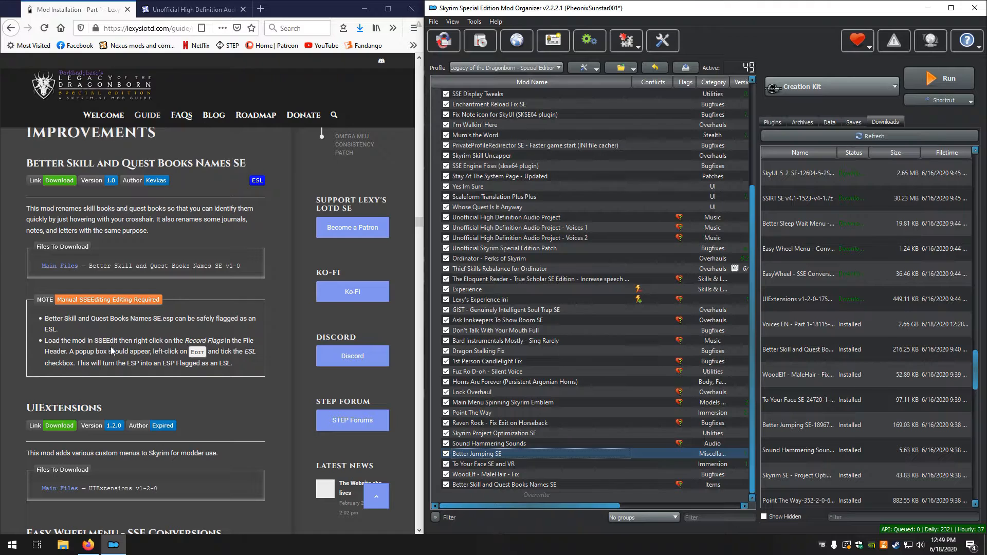
click(805, 93)
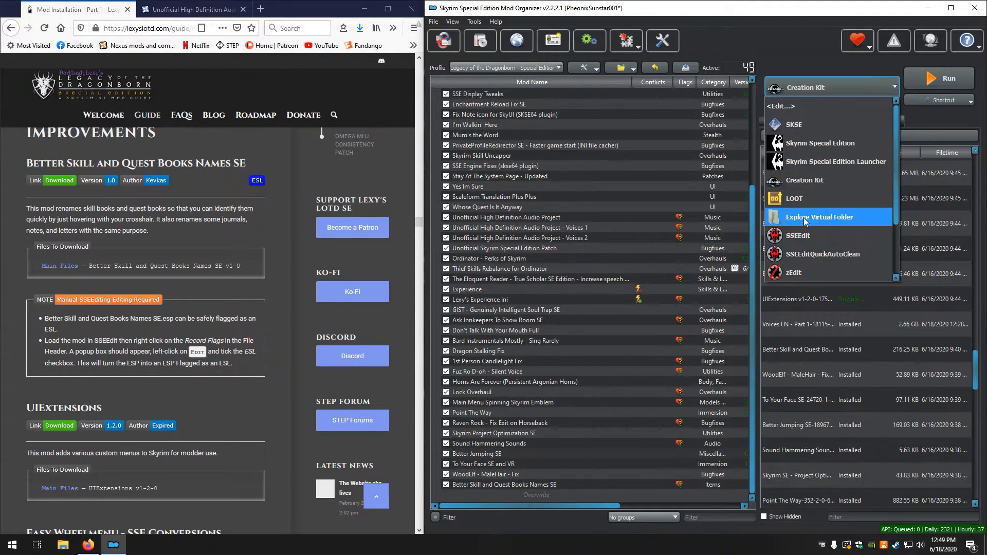
click(810, 250)
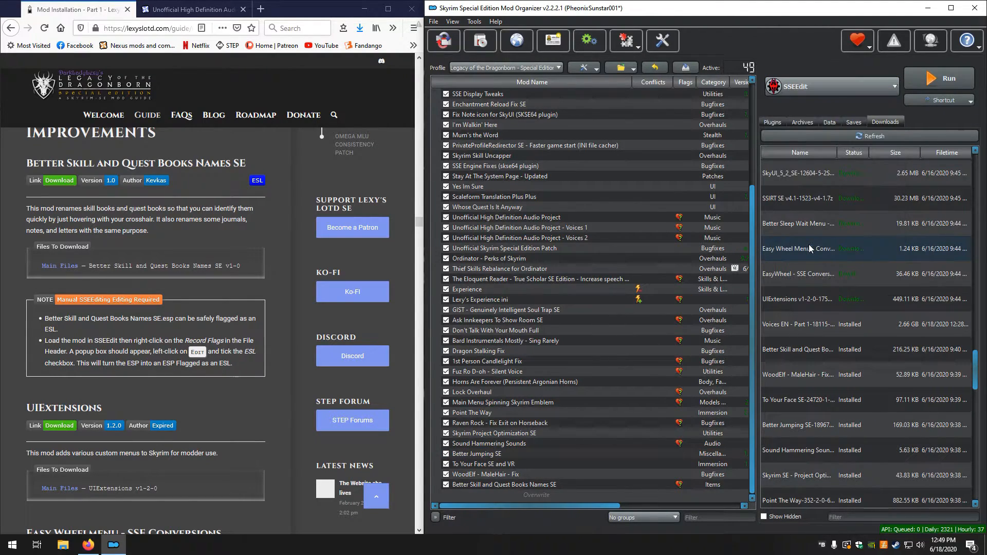
click(969, 80)
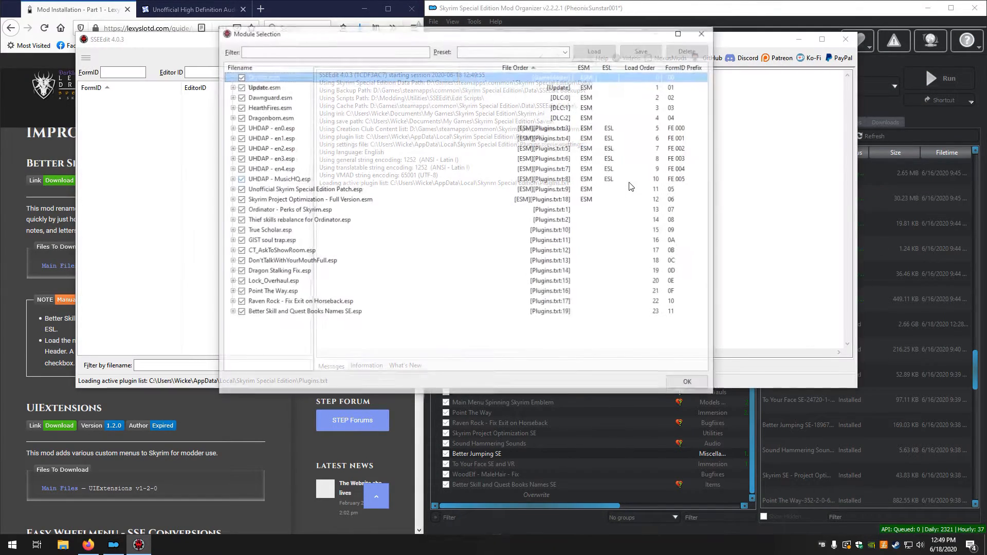
right_click(291, 345)
click(308, 363)
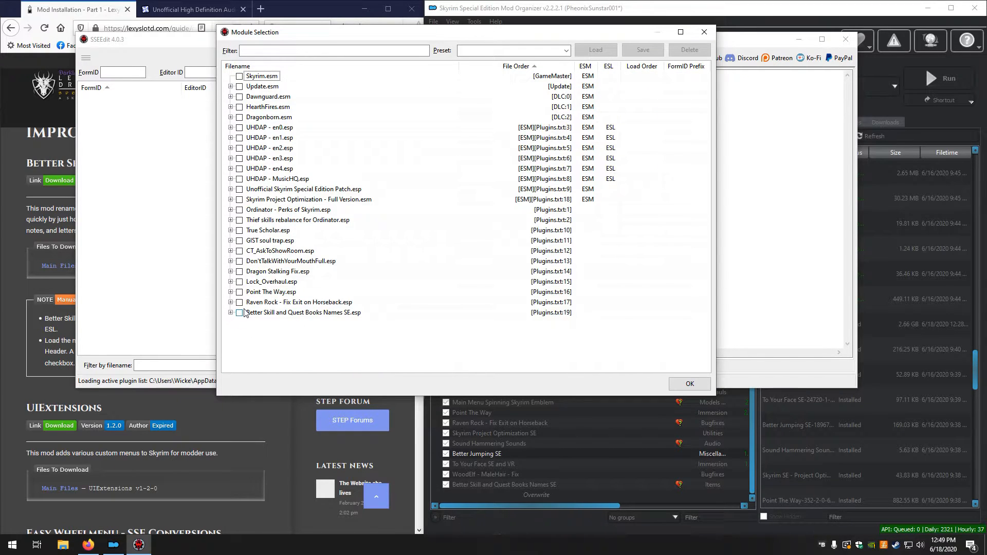
click(239, 313)
click(692, 386)
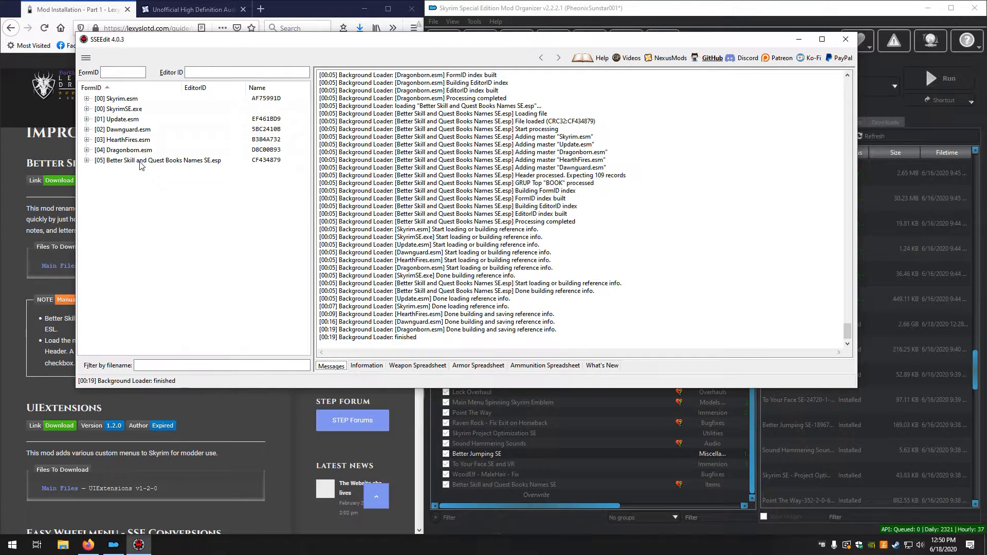
Set the ESL record flag in the file header of Better Skill and Quest Books Names SE.esp, accepting the module edit warning
drag(289, 39, 499, 56)
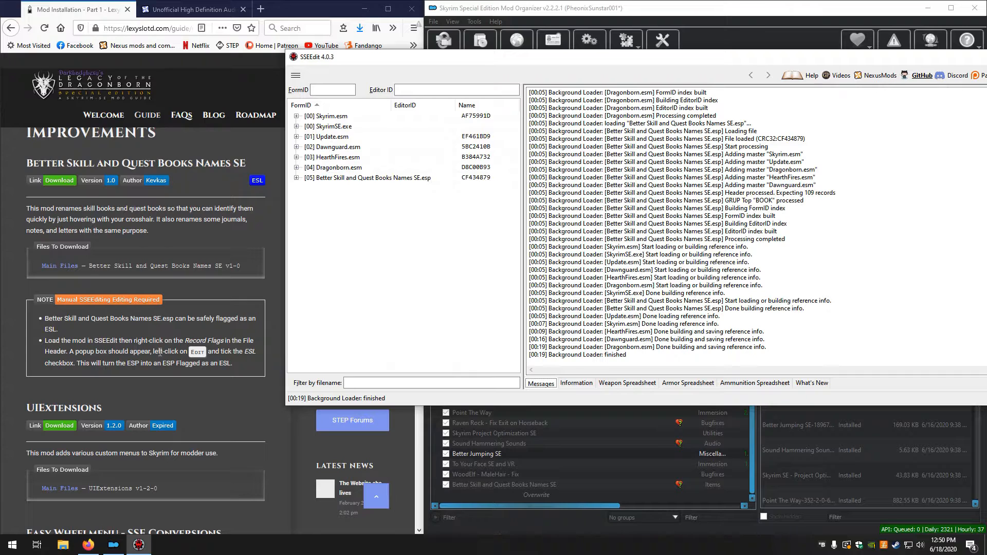
click(337, 178)
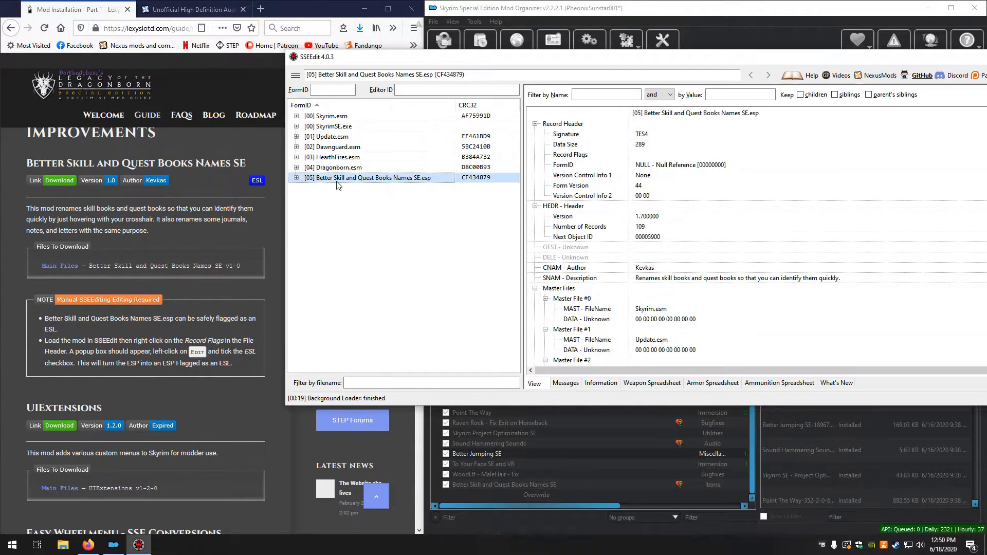
right_click(669, 127)
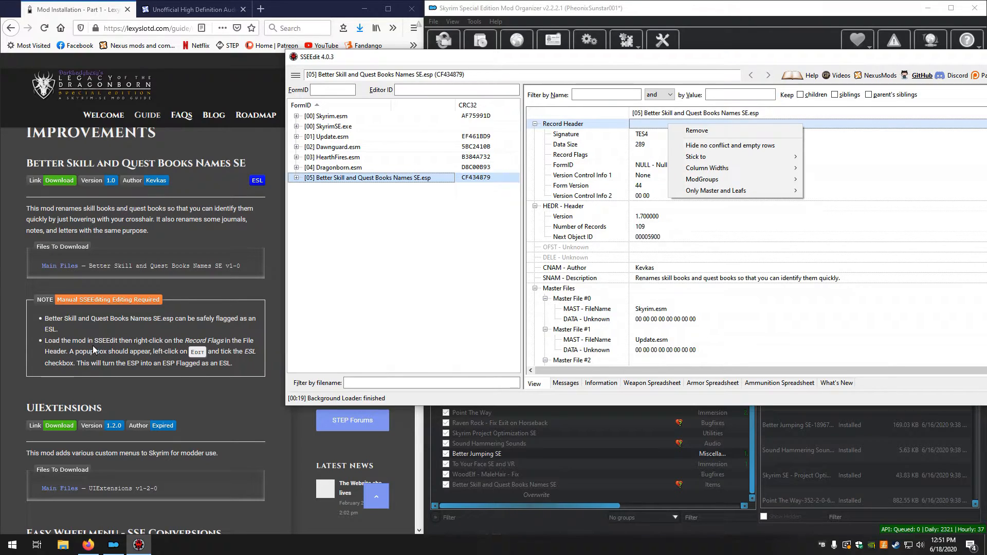
click(647, 185)
right_click(648, 155)
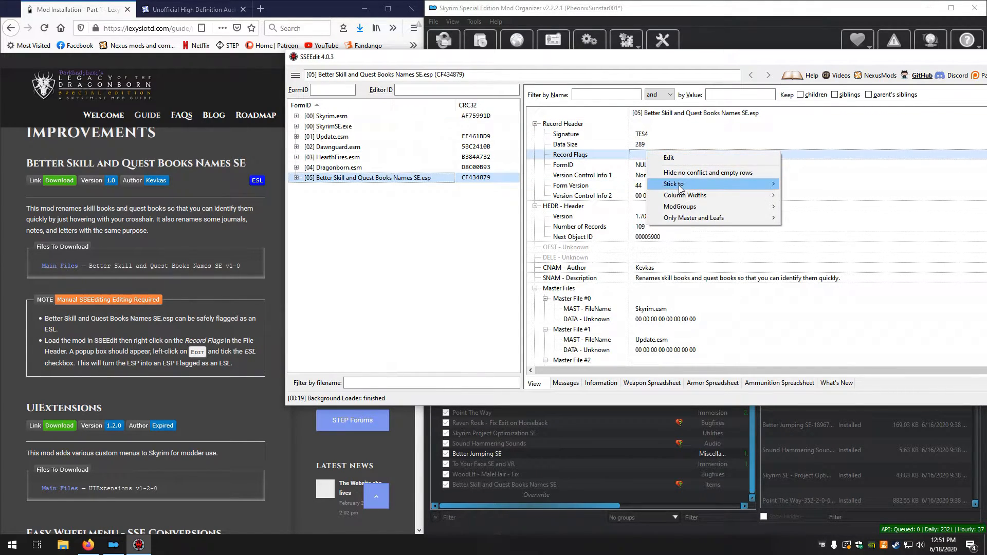
click(669, 159)
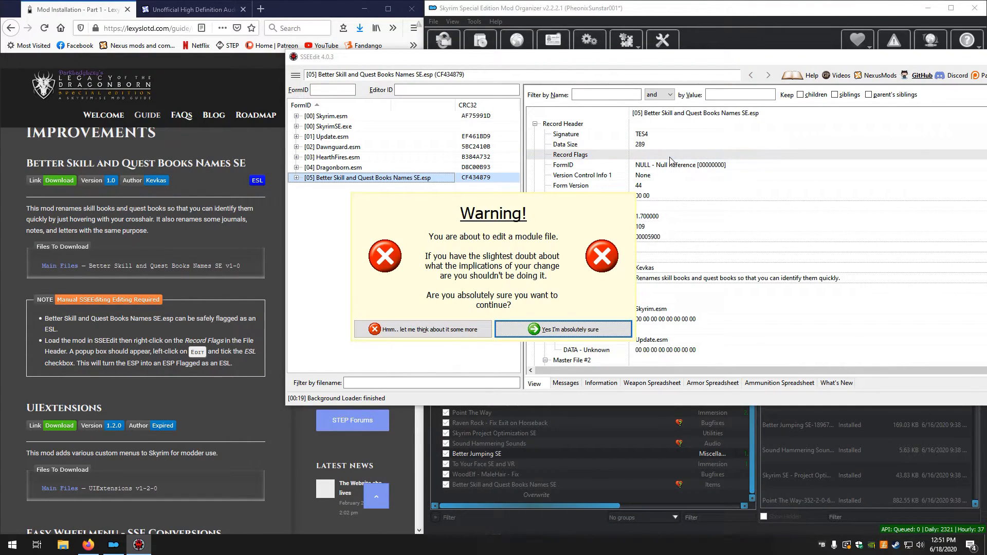
click(547, 338)
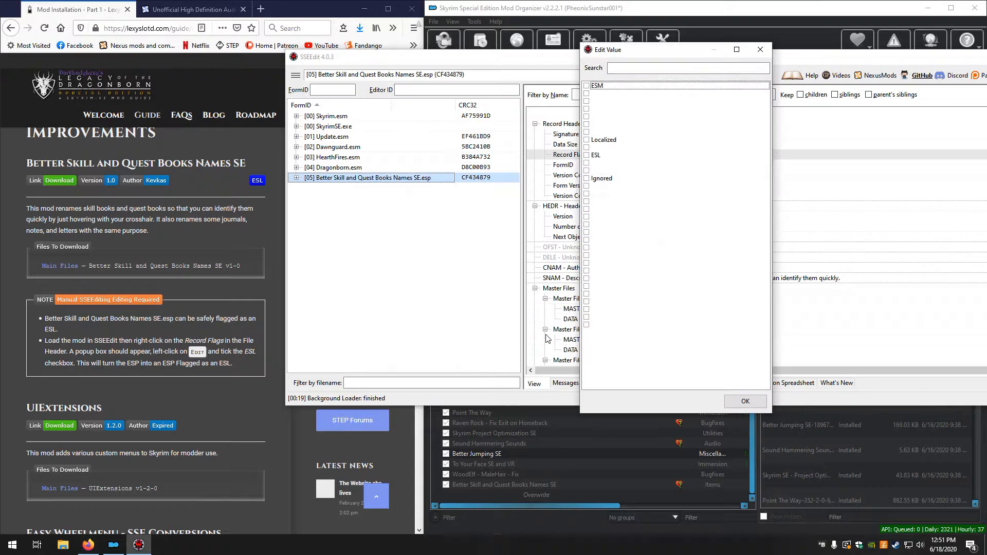
click(587, 154)
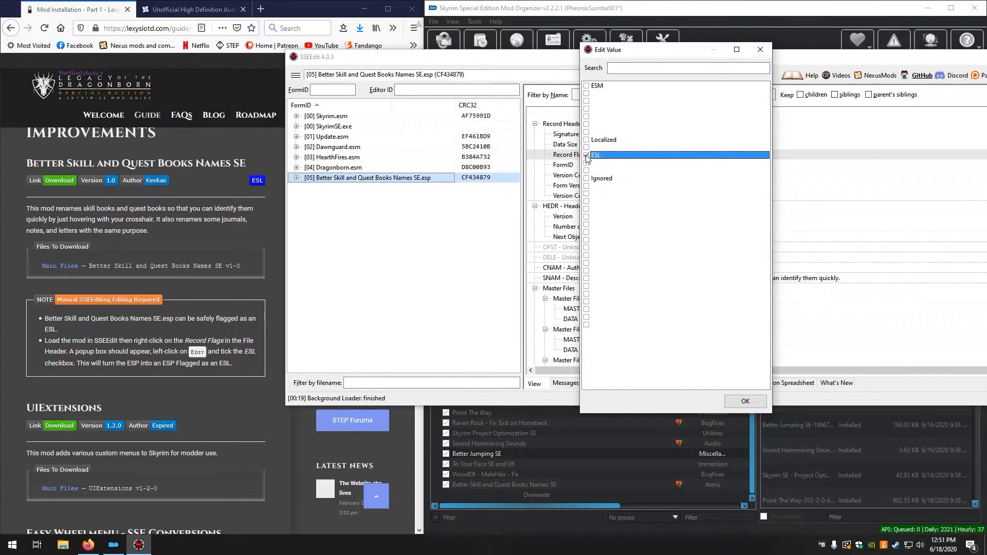
click(745, 400)
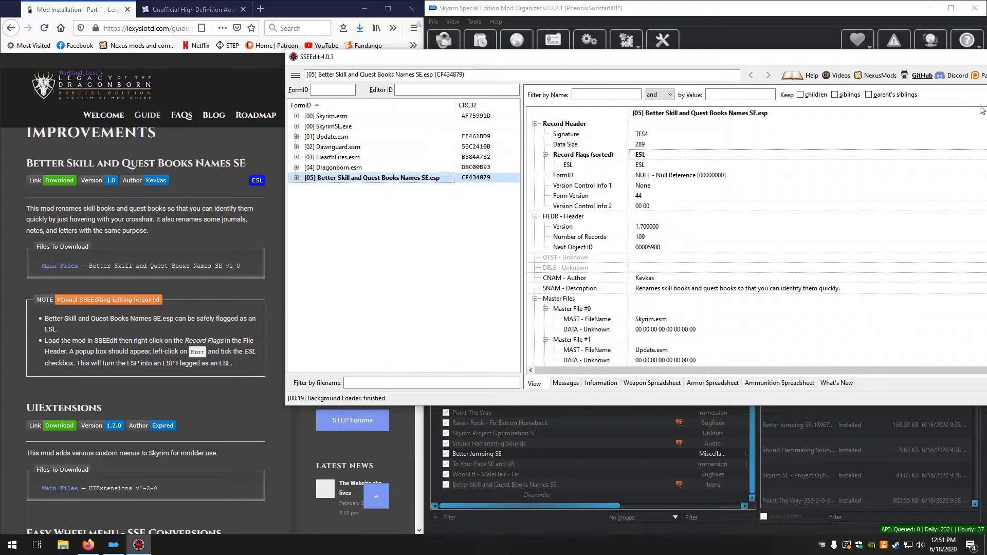
drag(824, 57, 671, 52)
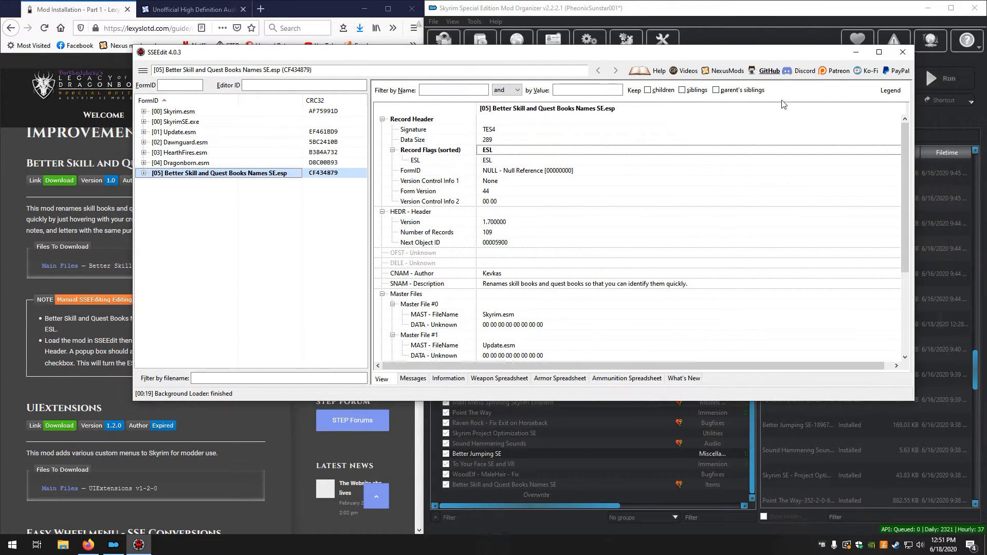
Close SSEEdit and save the changed Better Skill and Quest Books Names SE.esp without backing up plugins
click(902, 52)
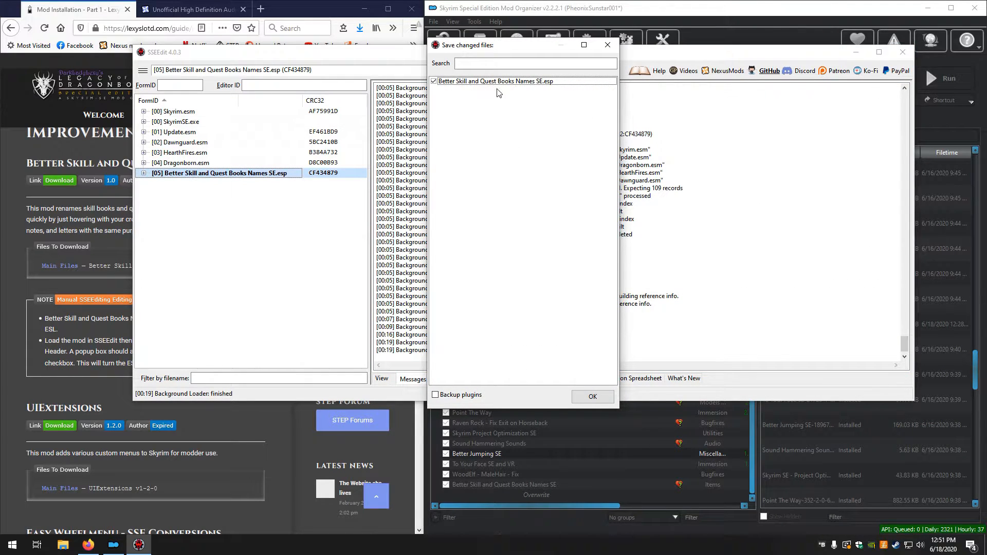
click(592, 396)
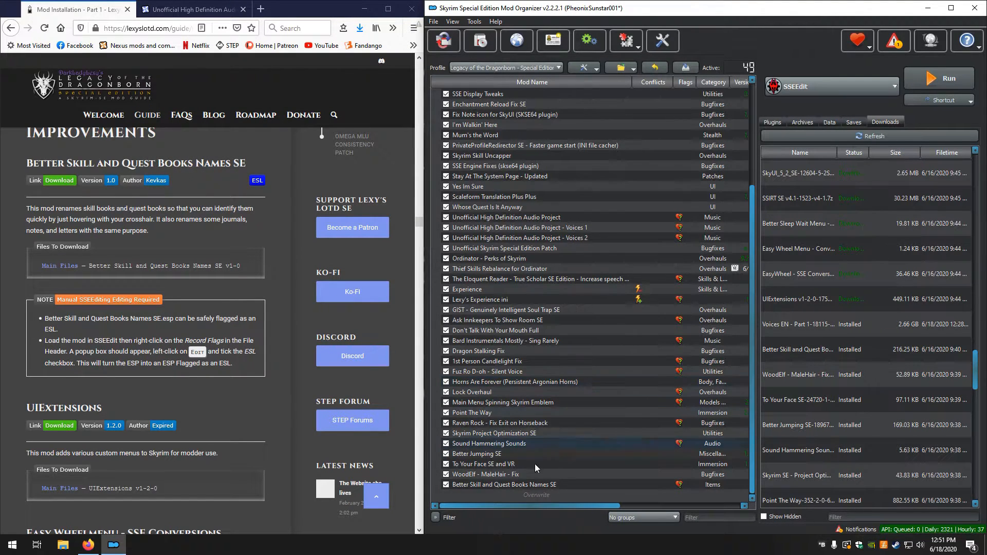
Move the SSEEdit Cache folder from Overwrite into the SSEEdit Cache mod in Mod Organizer
click(527, 498)
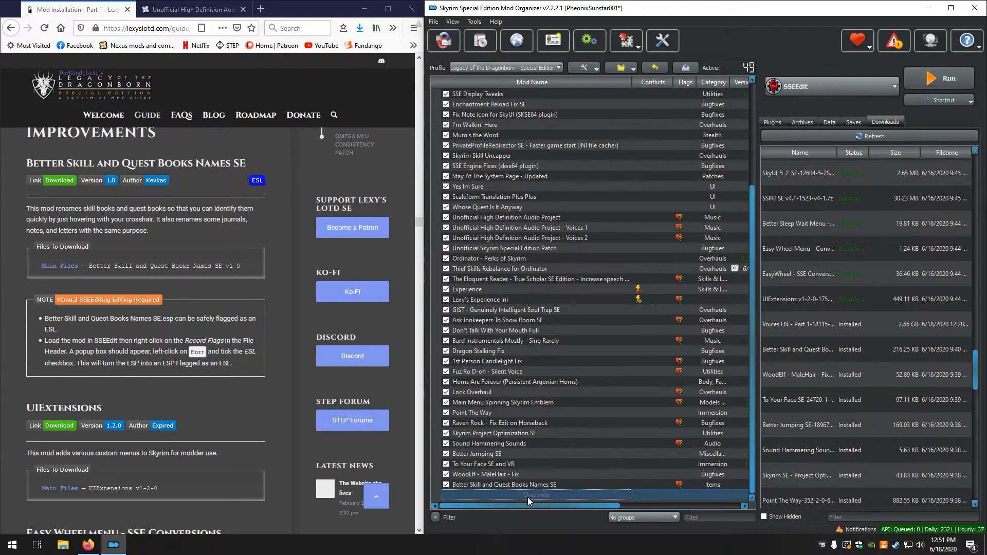
double_click(528, 497)
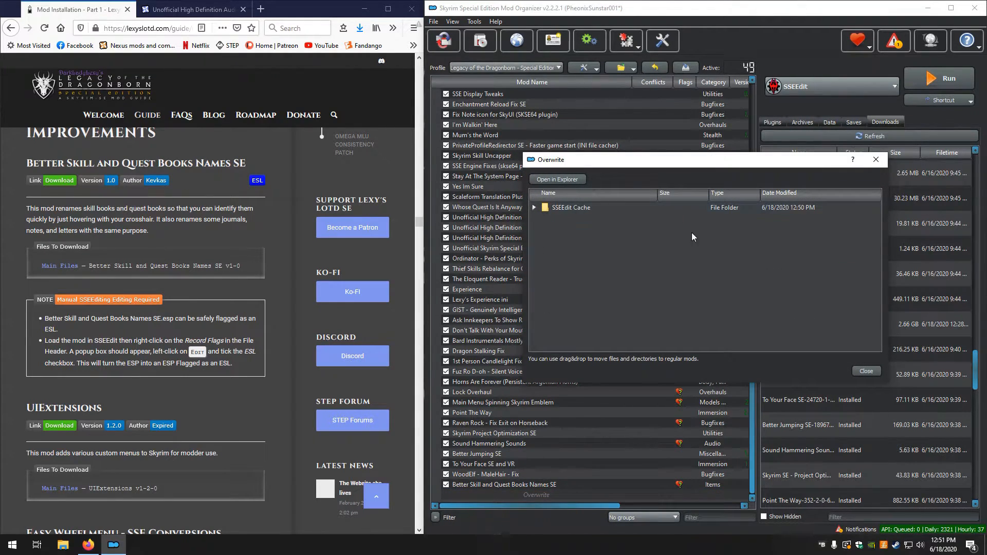
click(876, 159)
scroll(502, 427, up, 5)
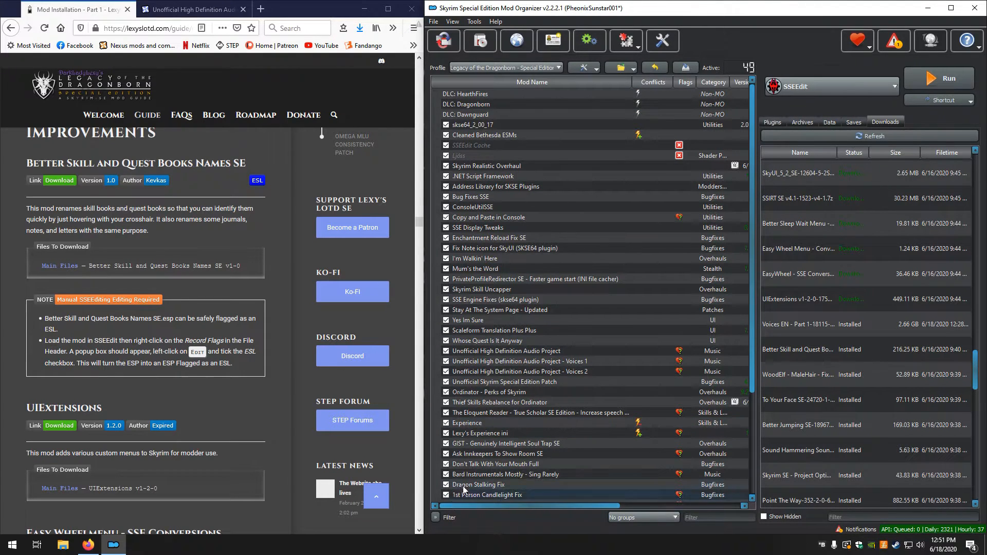
scroll(461, 492, down, 4)
double_click(487, 491)
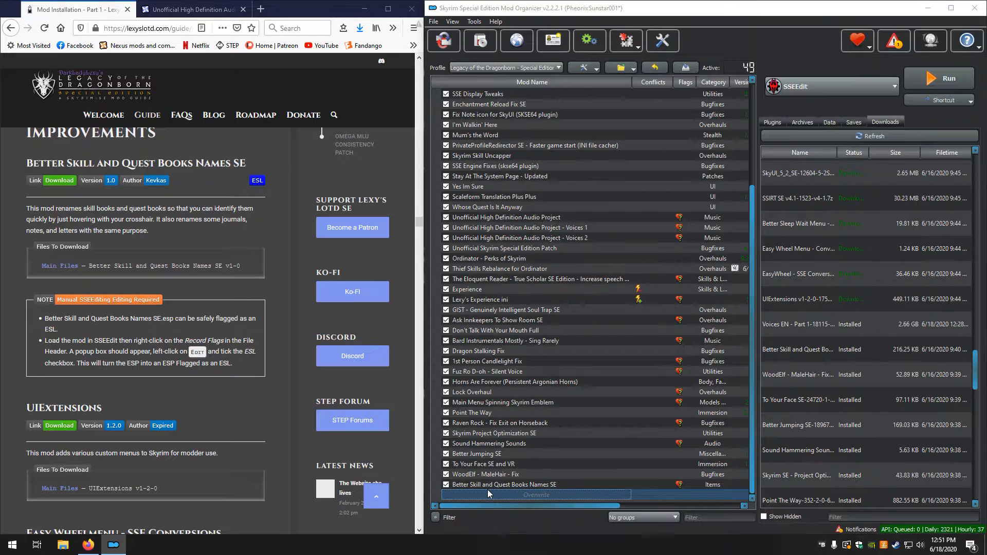
drag(563, 208, 476, 147)
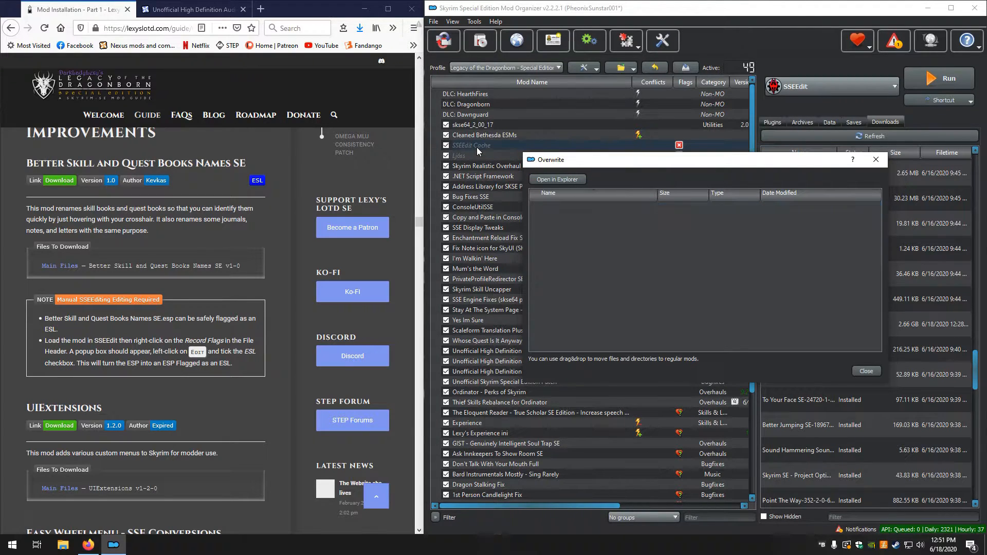
click(876, 159)
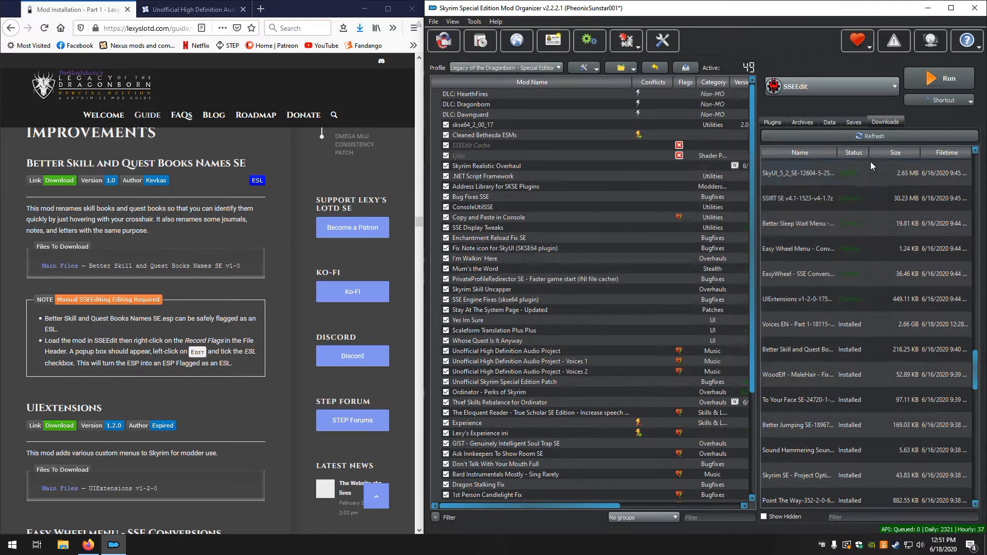
Install the downloaded UIExtensions mod manually with its BSA and ESP files, declining to unpack the BSA
scroll(489, 315, down, 5)
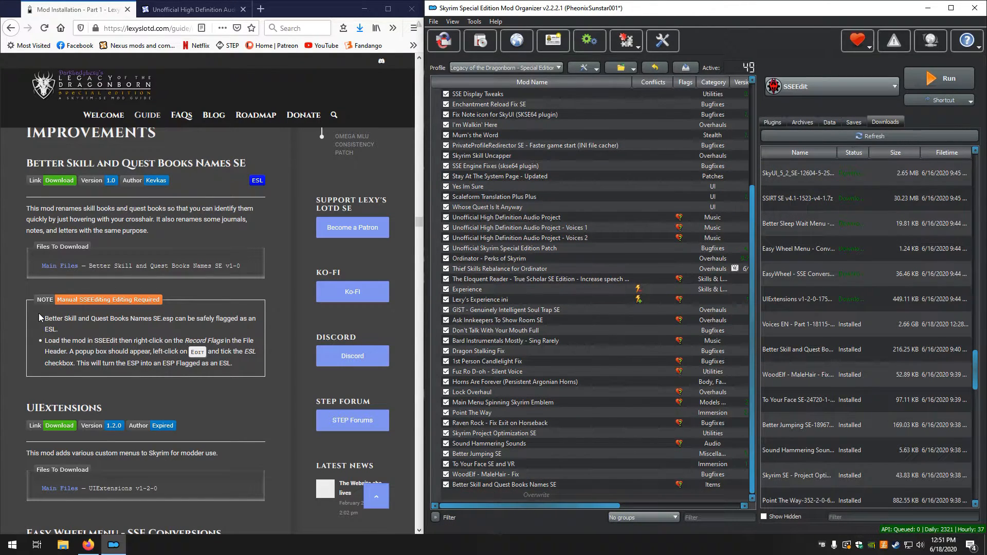
scroll(39, 317, down, 4)
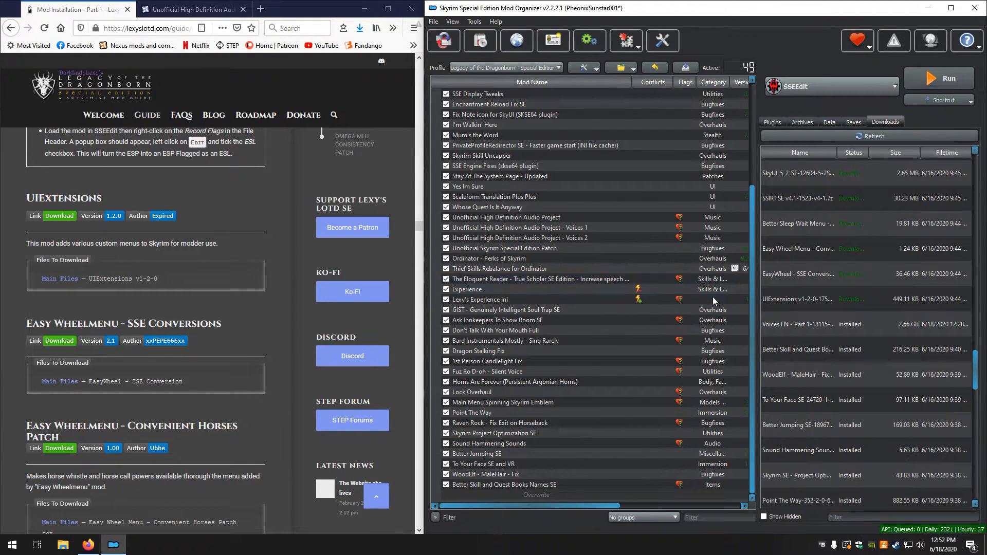
double_click(792, 297)
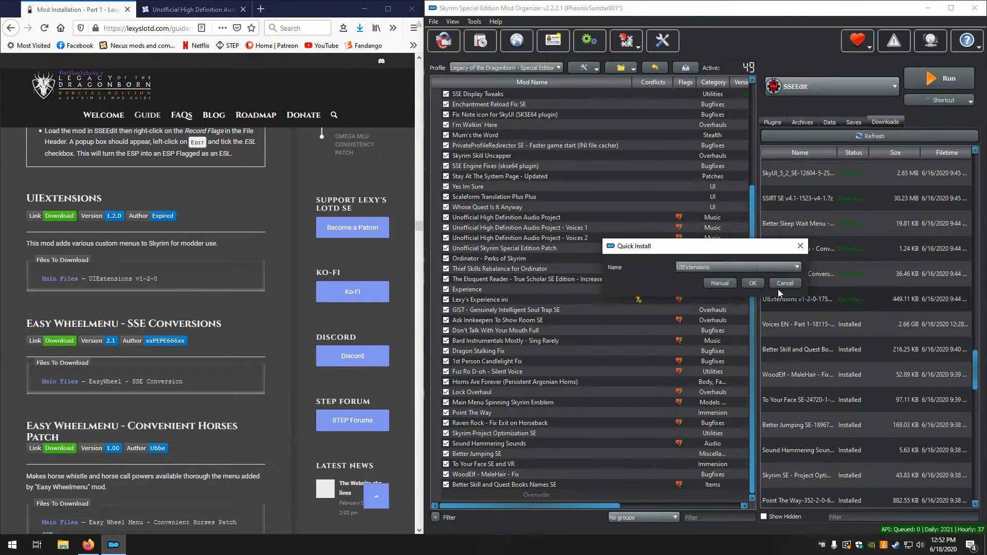
click(714, 283)
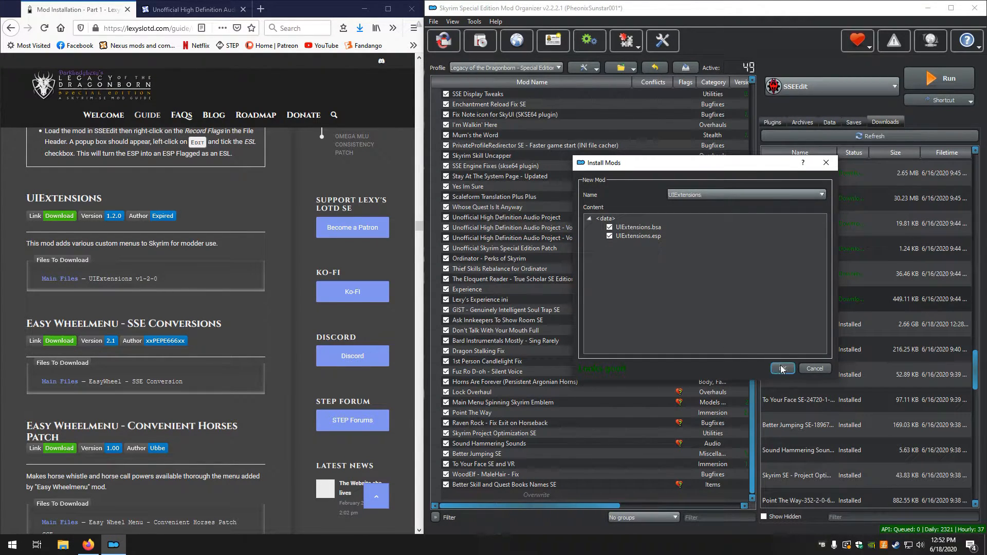
click(777, 367)
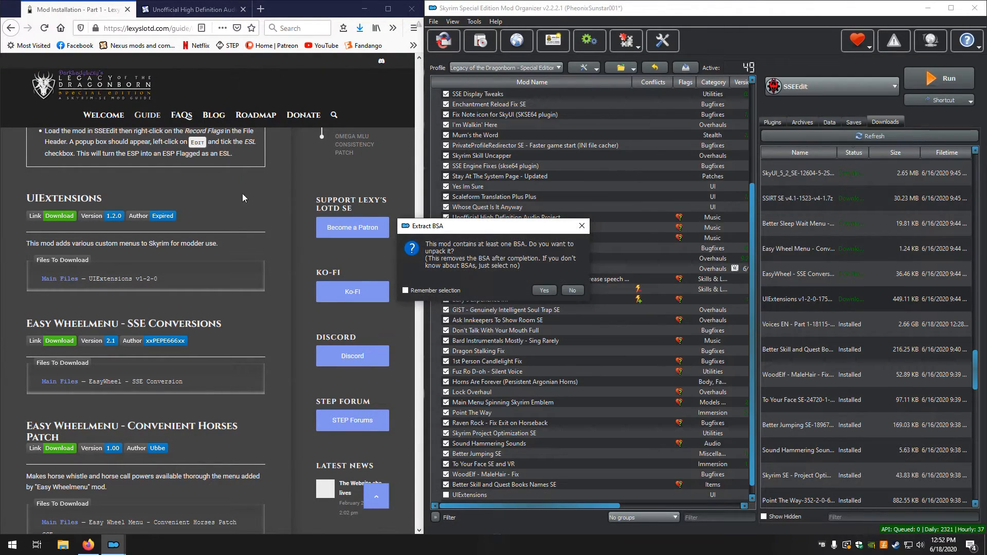
click(580, 292)
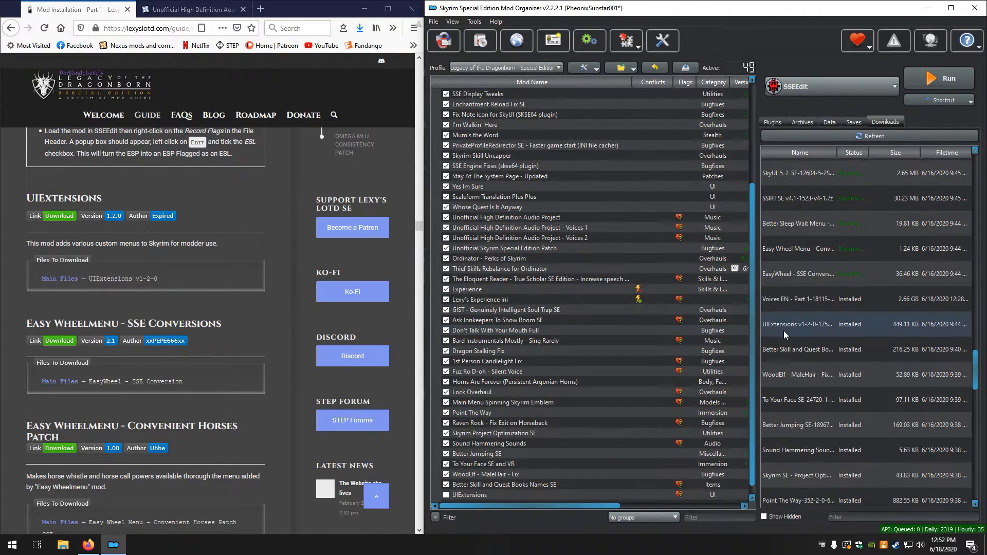
Install the downloaded Easy Wheelmenu - SSE Conversion and Easy Wheelmenu - Convenient Horses Patch manually with all their contents
double_click(821, 274)
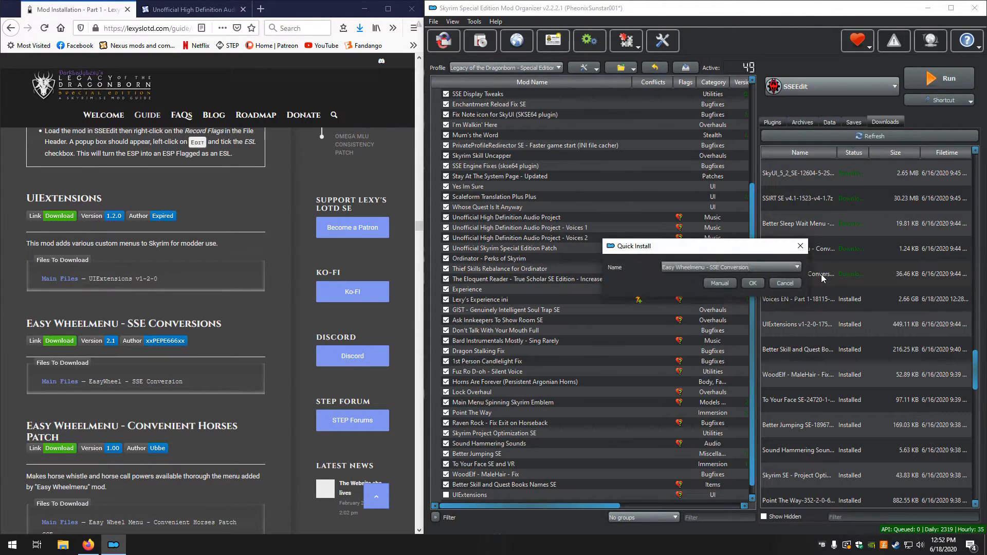
click(720, 284)
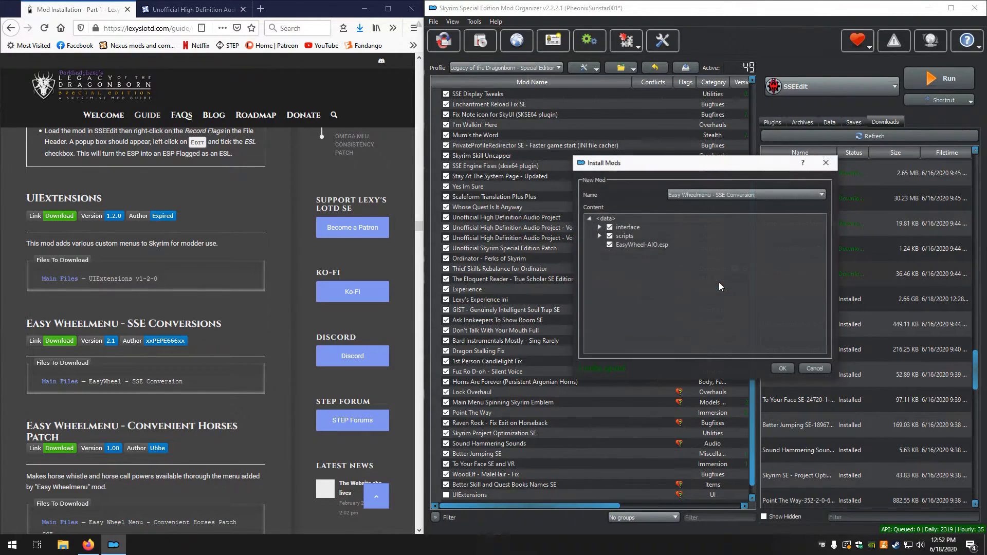
click(780, 369)
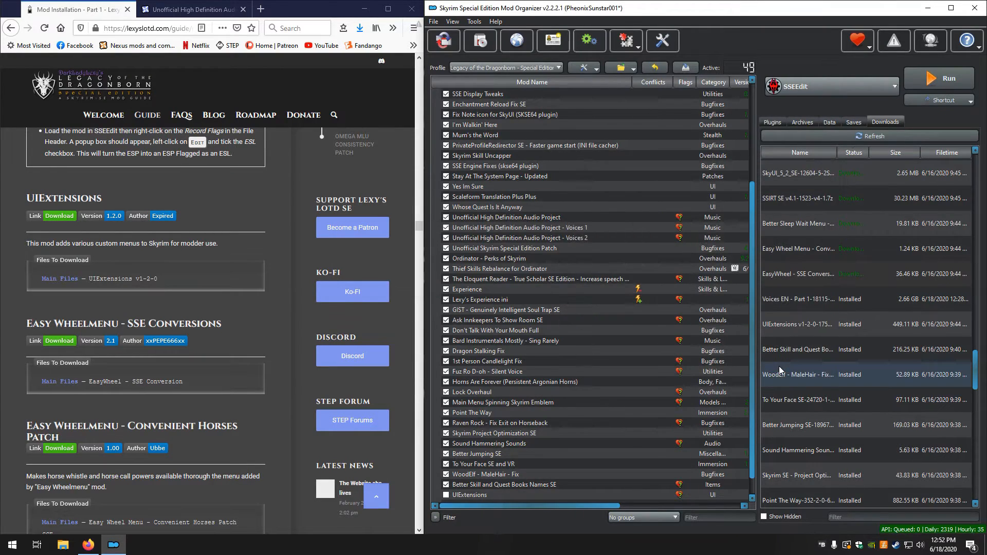
double_click(801, 249)
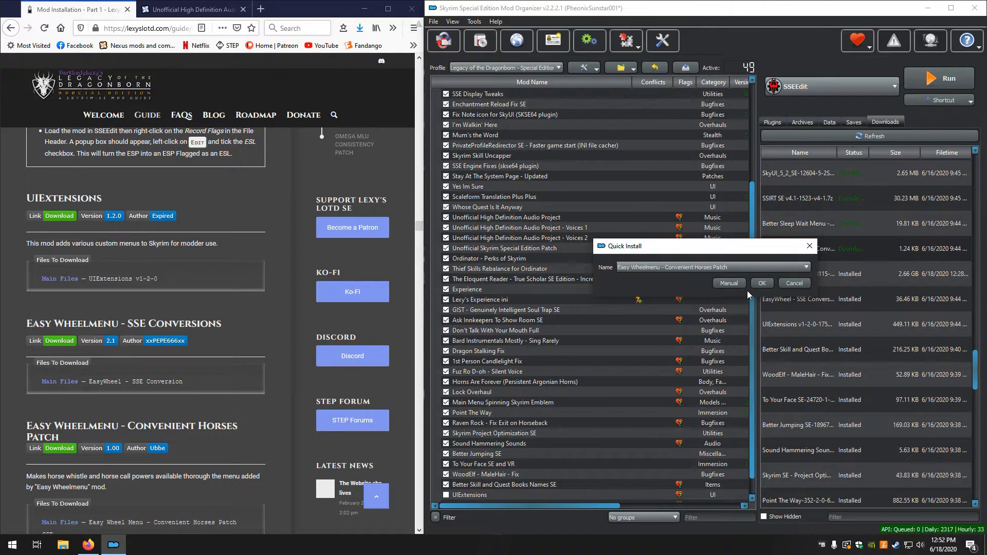
click(736, 287)
click(781, 368)
Enable UIExtensions, Easy Wheelmenu - SSE Conversion and Easy Wheelmenu - Convenient Horses Patch in the mod list
scroll(227, 356, down, 3)
scroll(200, 359, down, 10)
scroll(200, 362, up, 5)
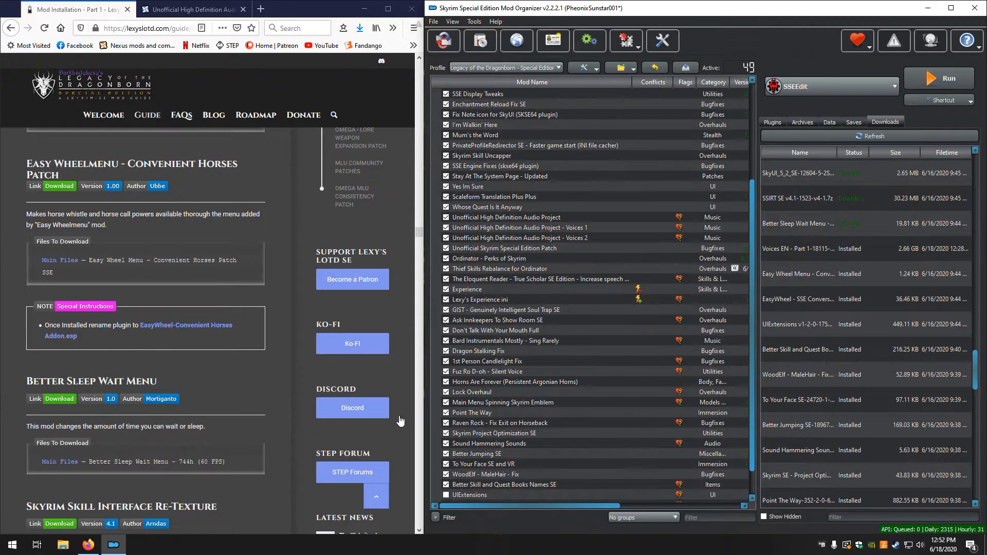
scroll(529, 456, down, 1)
click(446, 465)
click(446, 474)
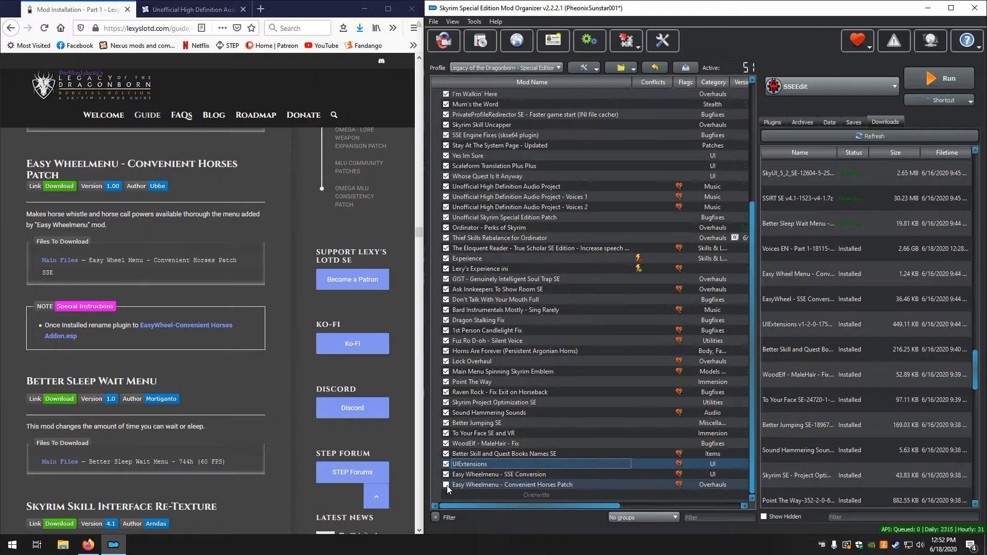
Rename the plugin inside Easy Wheelmenu - Convenient Horses Patch to EasyWheel-Convenient Horses Addon.esp and close the mod's details
double_click(476, 486)
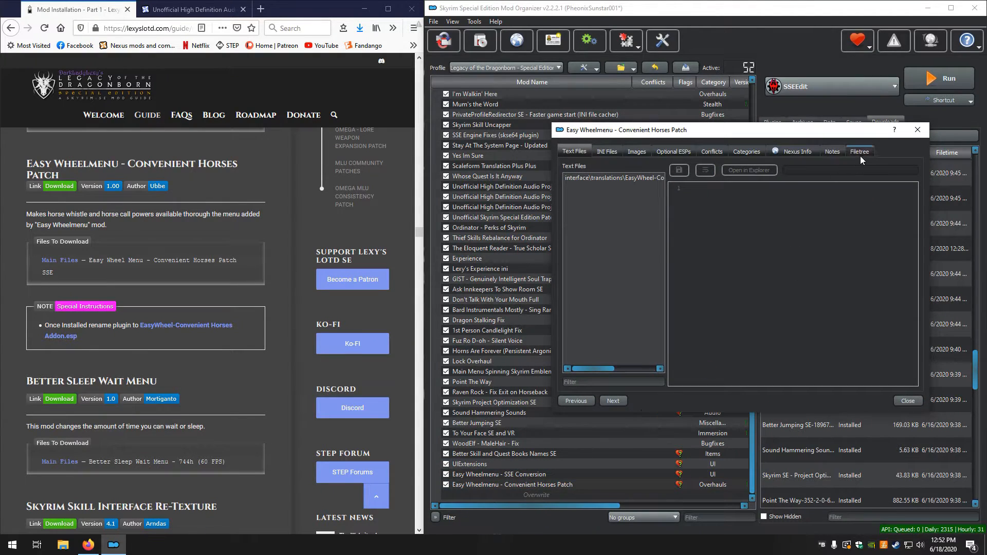
click(860, 153)
click(679, 223)
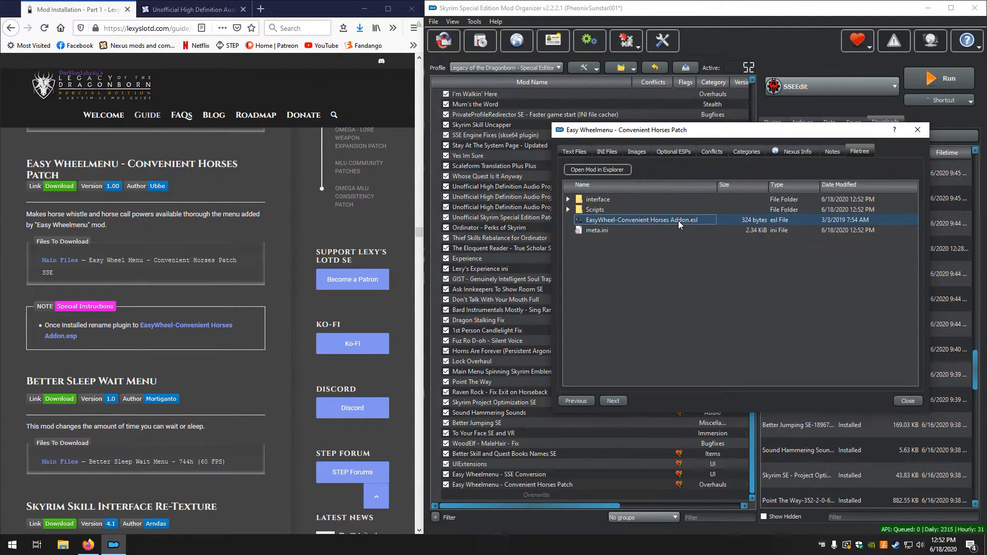
right_click(677, 221)
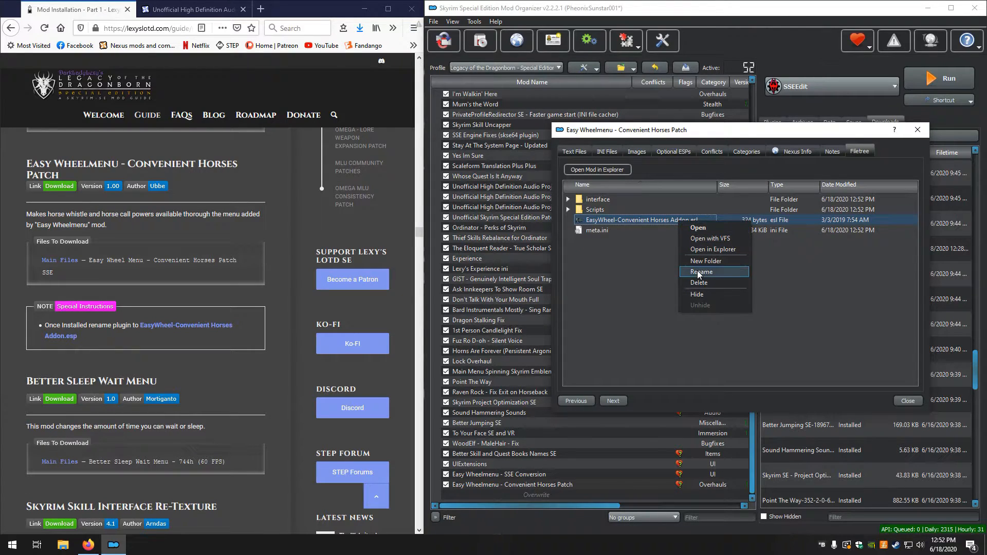
click(697, 270)
click(693, 220)
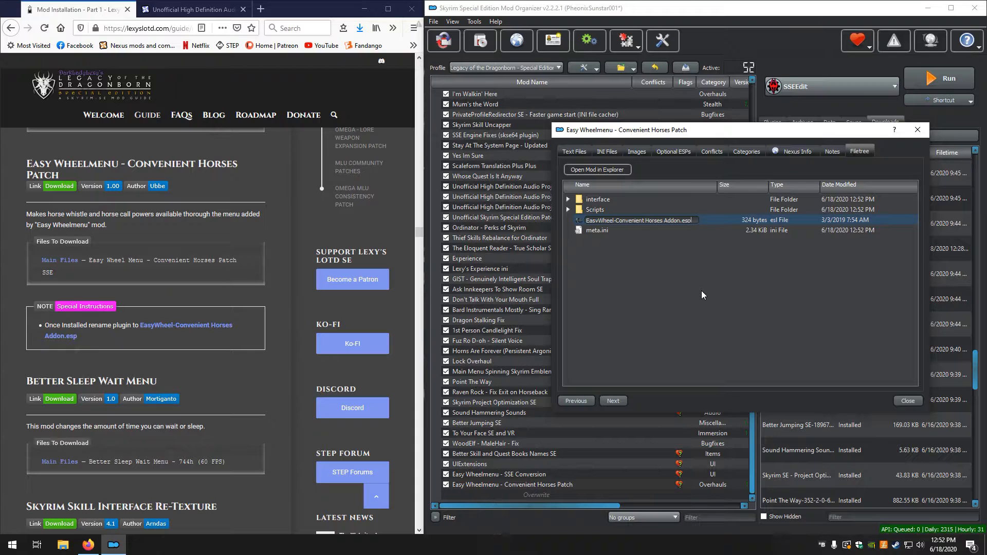
text(p)
key(Return)
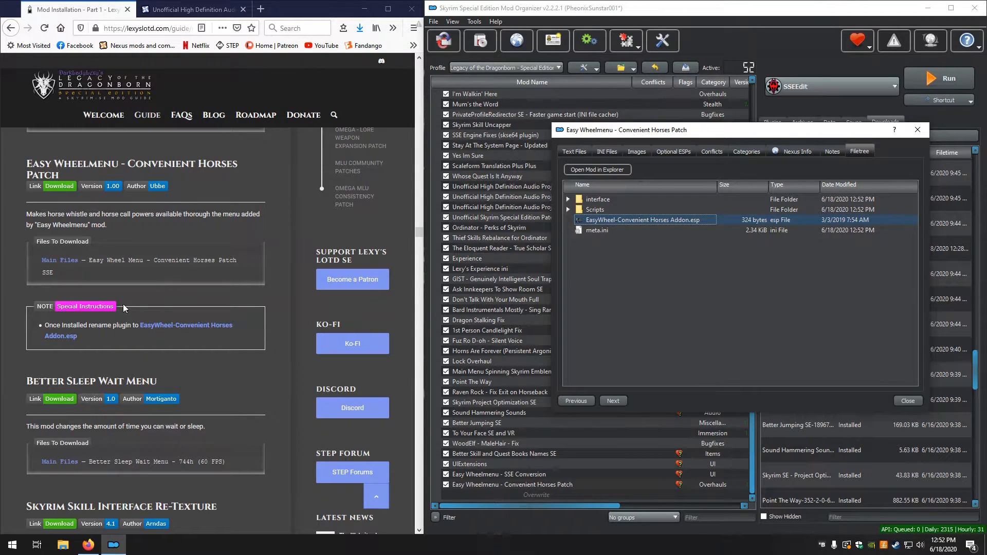
scroll(69, 316, down, 4)
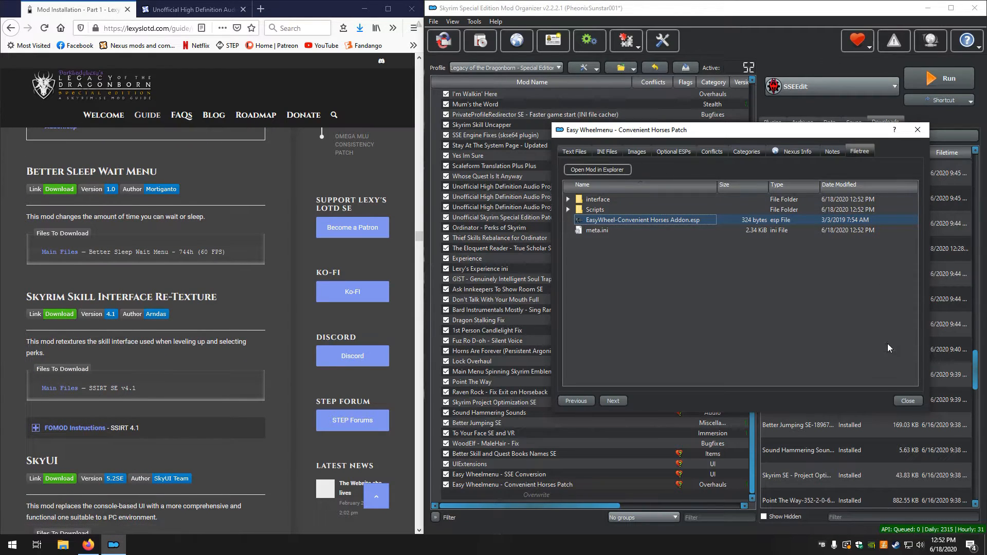
click(911, 399)
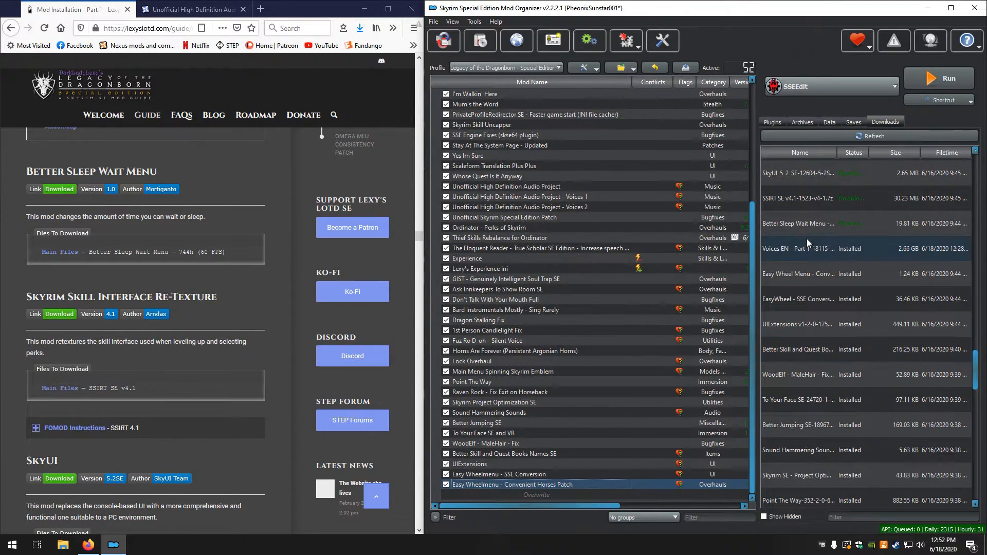
Install the downloaded Better Sleep Wait Menu manually with its Interface folder
double_click(792, 224)
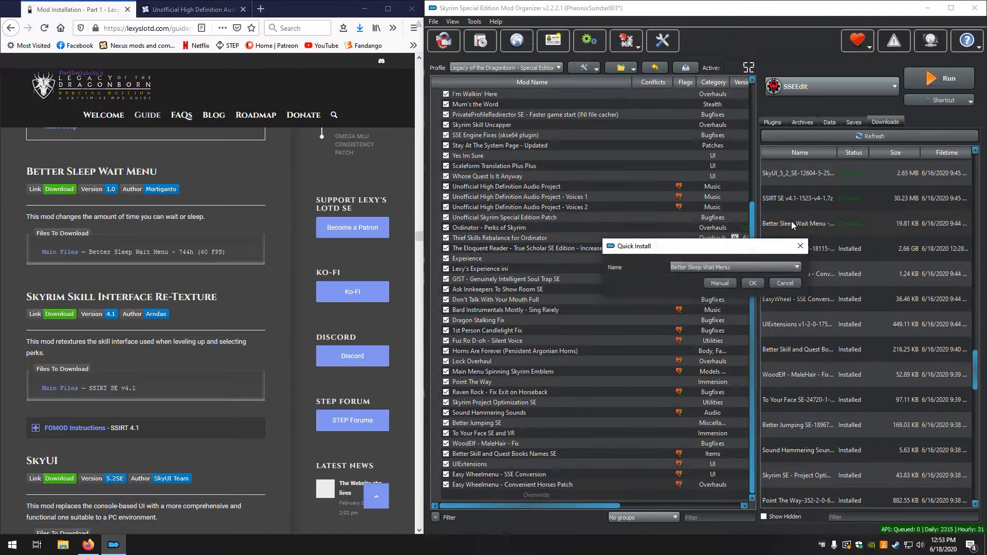
click(714, 283)
right_click(630, 230)
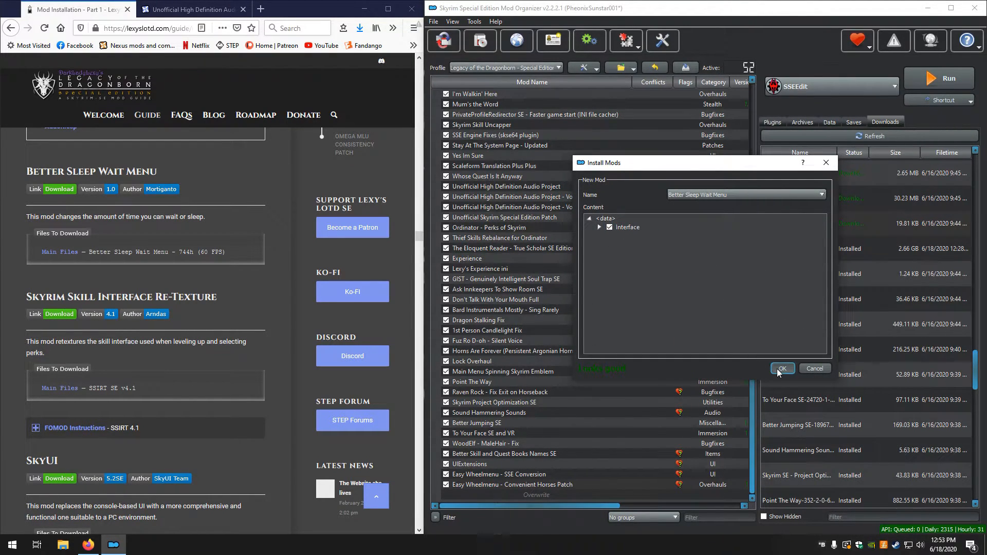
click(781, 369)
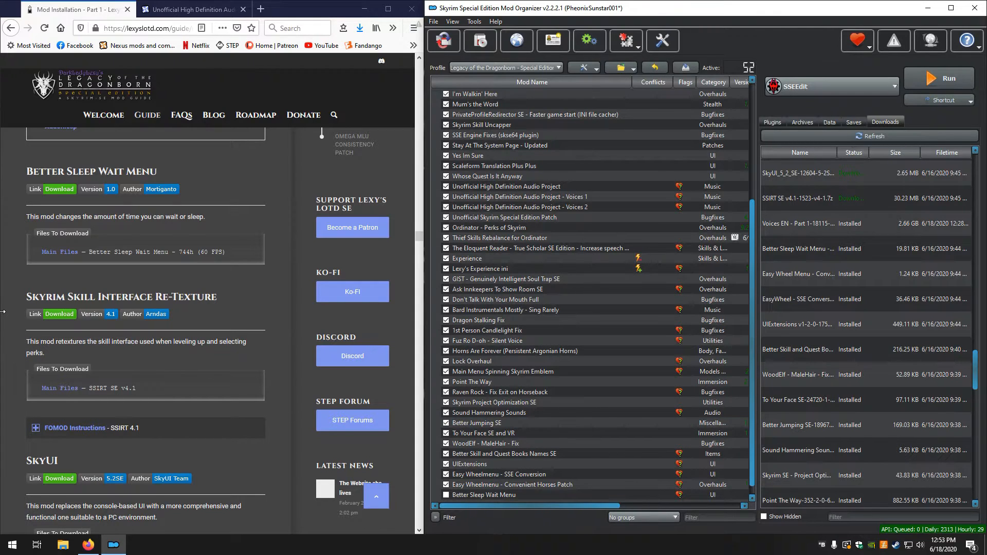
Start the SSIRT v4.1 installer, expand the guide's SSIRT 4.1 FOMOD instructions, and move the installer clear of the guide
scroll(8, 318, down, 2)
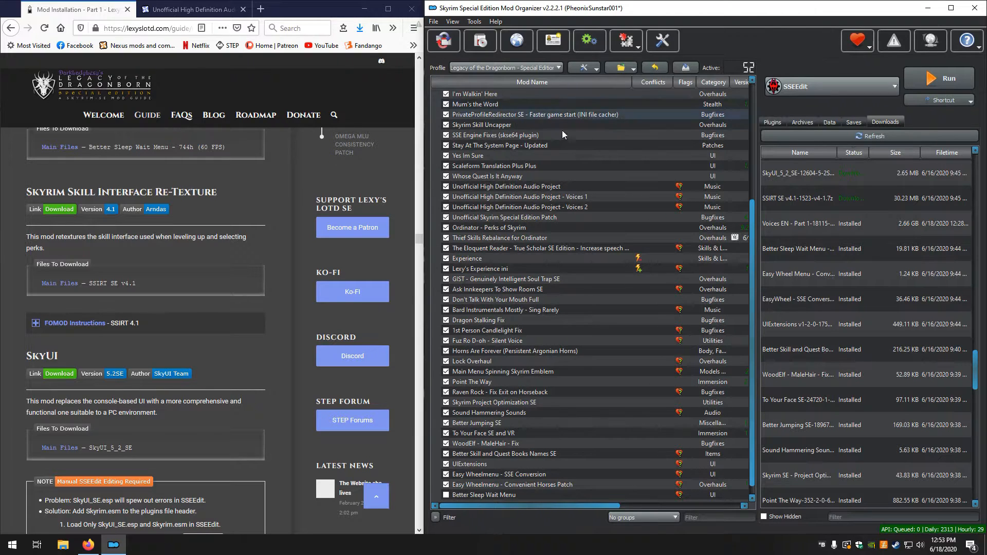
double_click(788, 198)
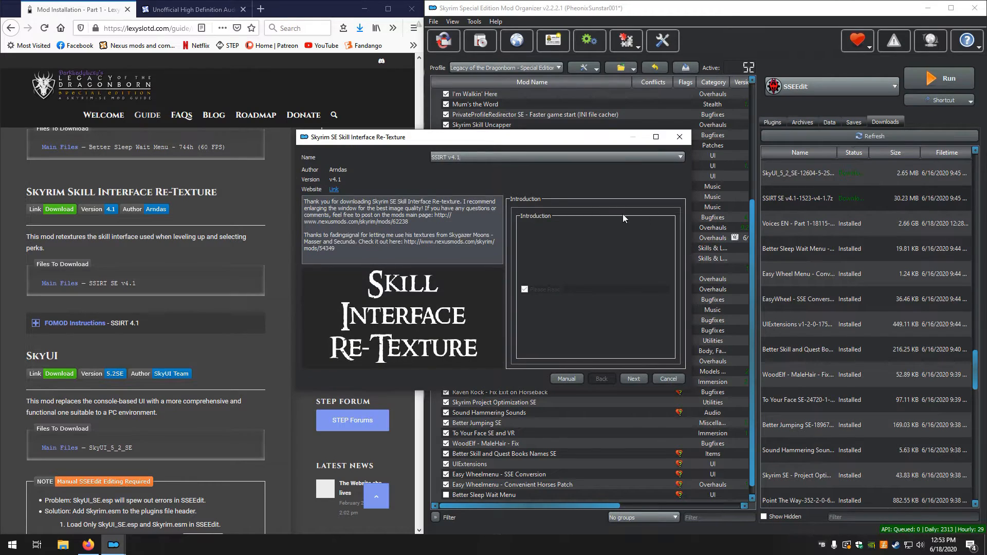
click(36, 324)
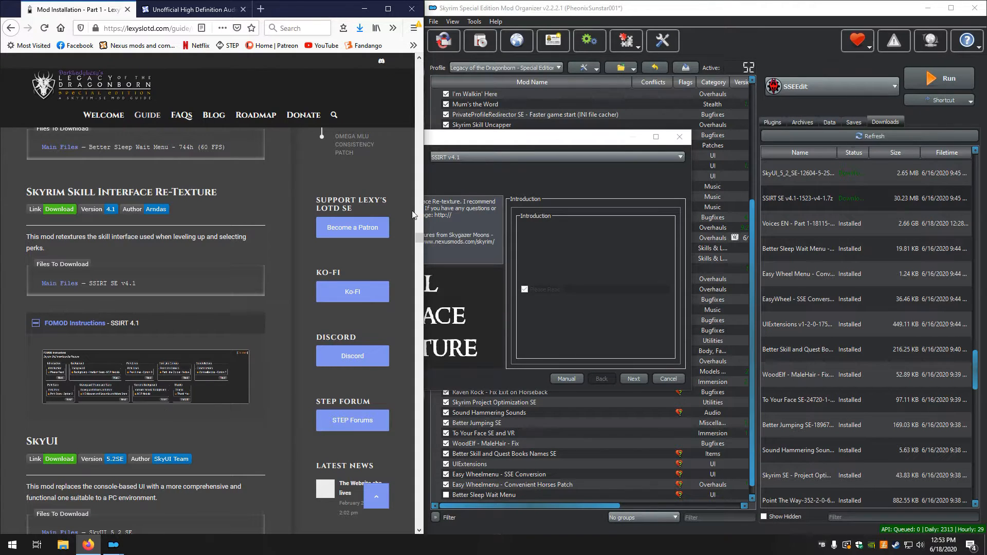
drag(493, 141, 709, 152)
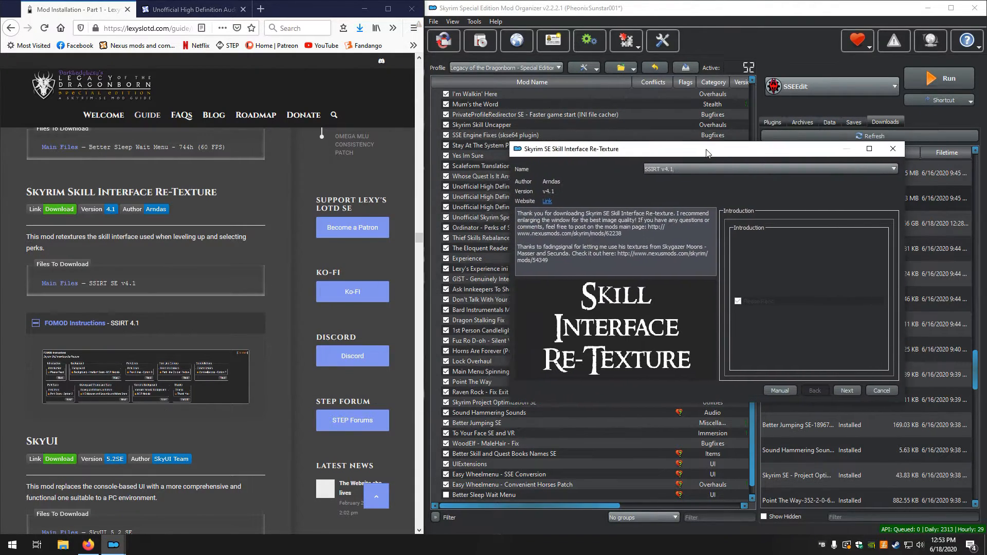
Maximize the guide window at the SSIRT 4.1 FOMOD instructions and place the Skill Interface Re-Texture installer beside them
mouse_move(421, 139)
mouse_down()
mouse_move(378, 126)
mouse_move(431, 124)
mouse_up()
click(395, 11)
scroll(147, 316, up, 2)
scroll(75, 309, up, 12)
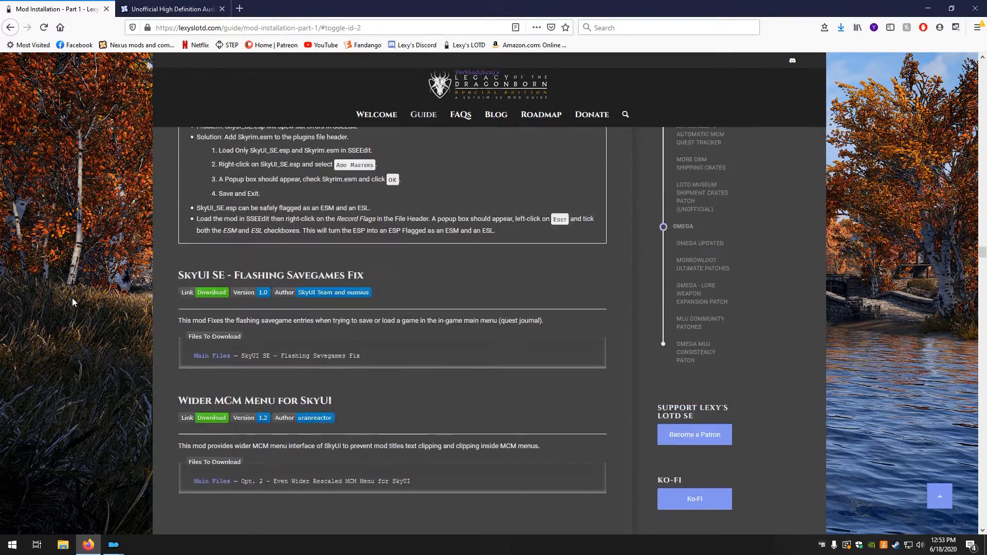
scroll(72, 301, up, 3)
scroll(72, 301, down, 6)
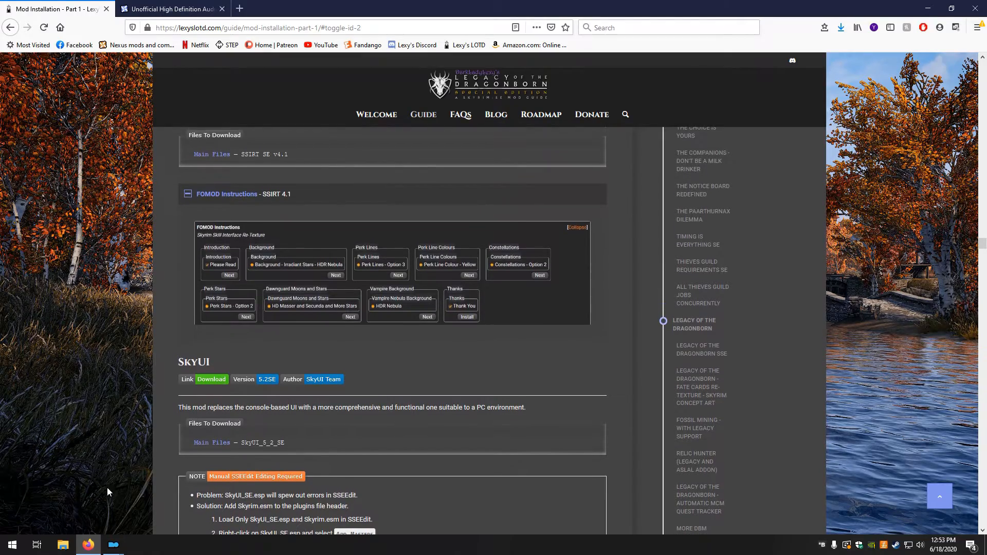
mouse_move(113, 545)
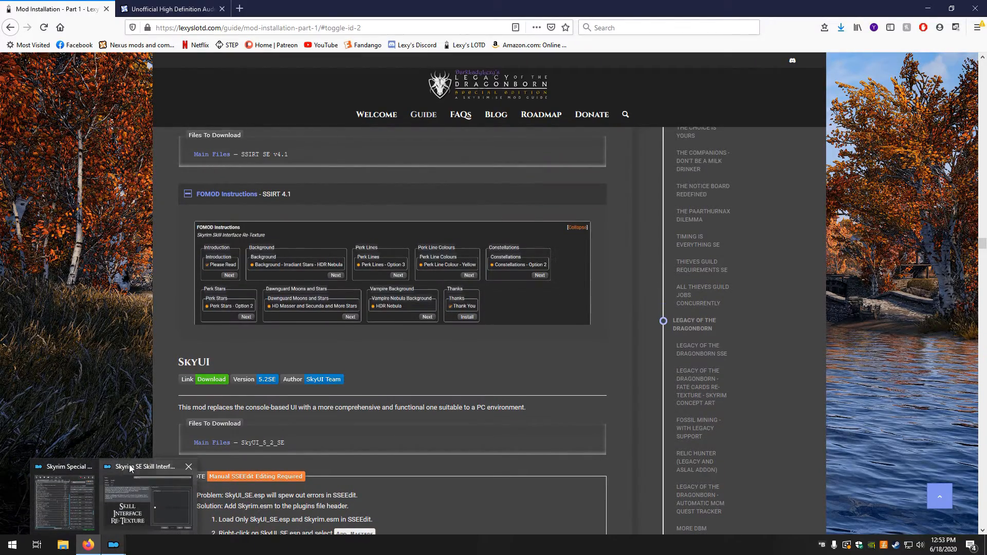
click(133, 496)
drag(584, 148, 656, 164)
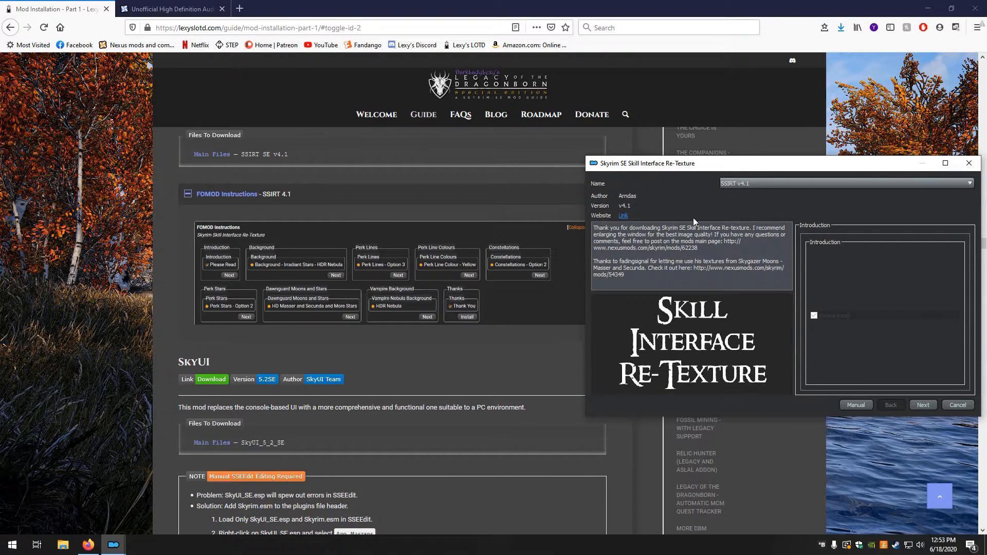
In the SSIRT installer, choose Background - Irradiant Stars - HDR Nebula, Perk Lines - Option 3 and Perk Line Colour - Yellow
click(924, 405)
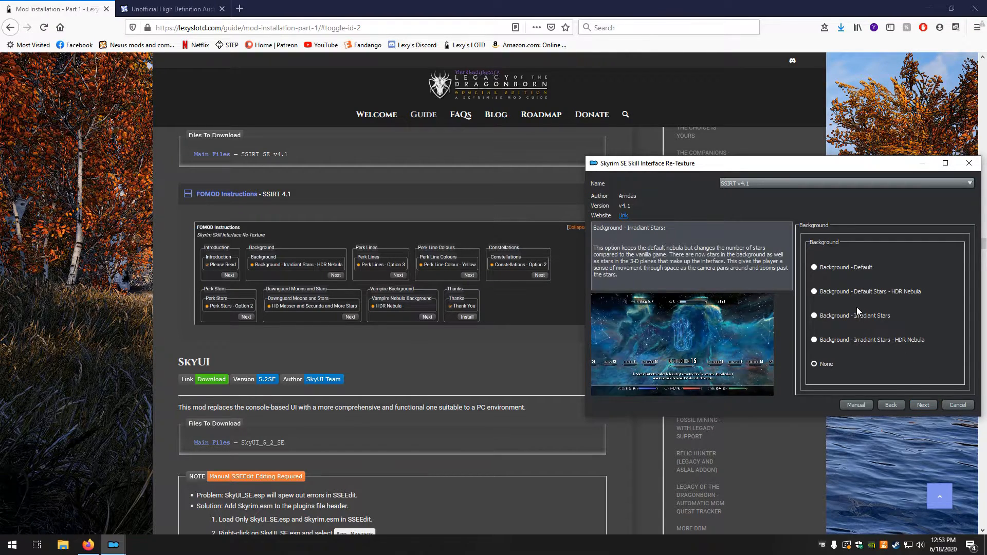
click(849, 292)
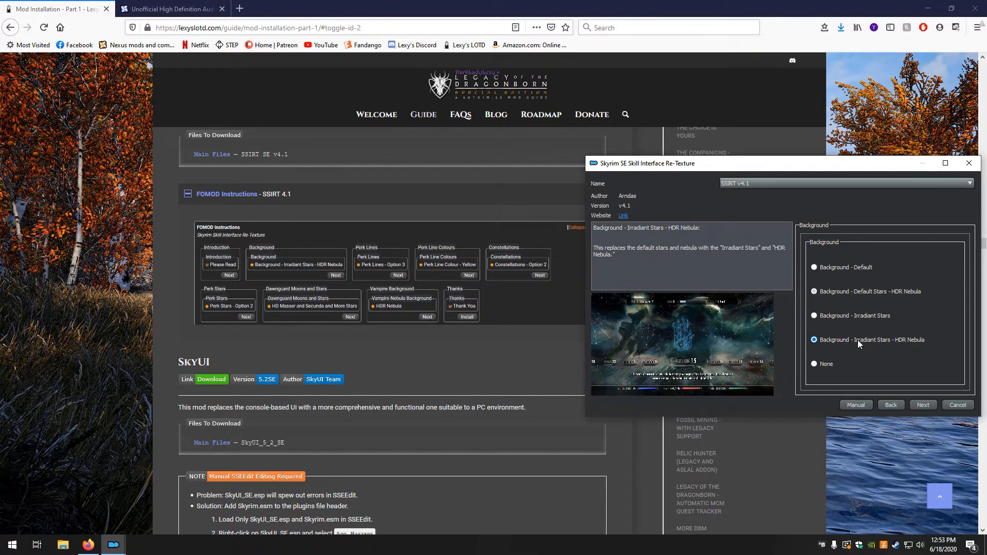
click(925, 406)
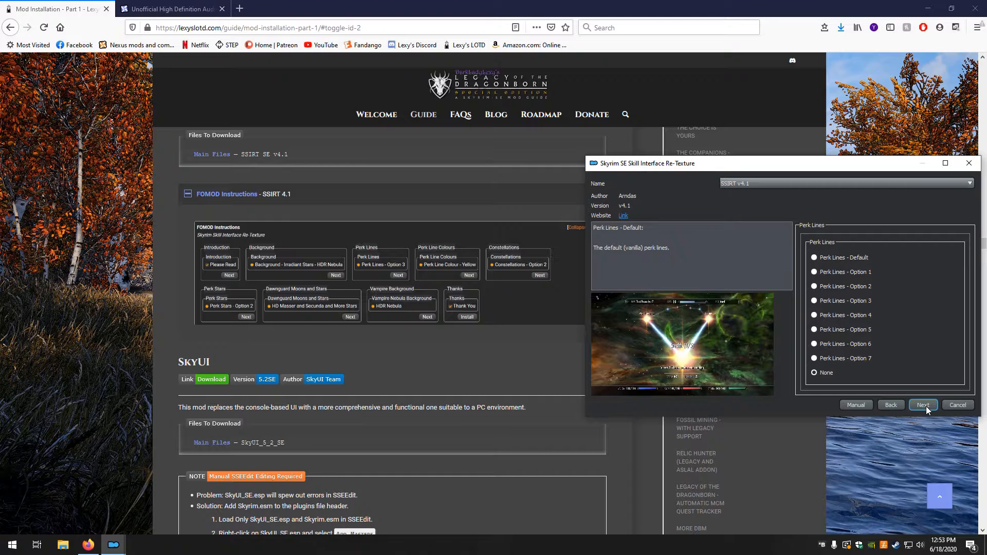
click(834, 303)
click(920, 406)
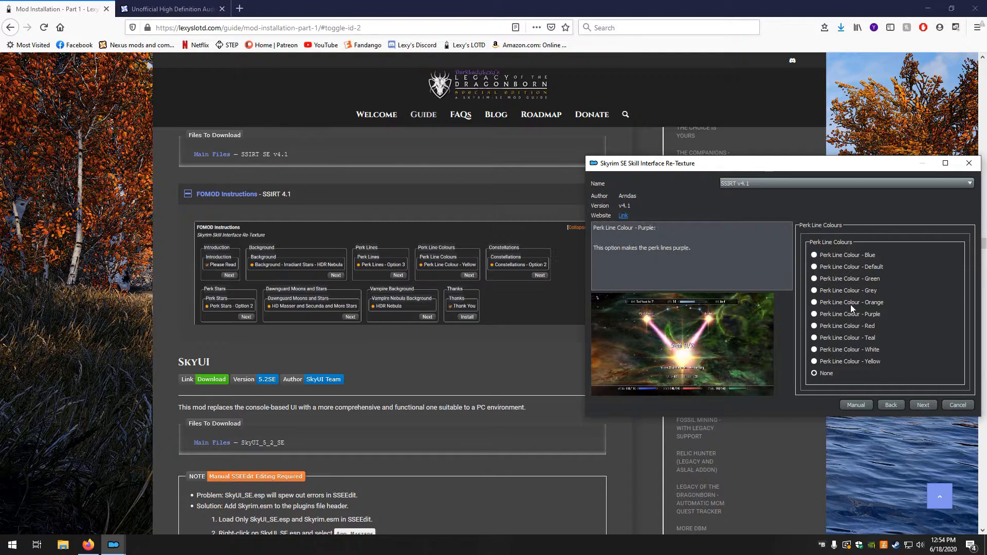
click(854, 360)
click(923, 405)
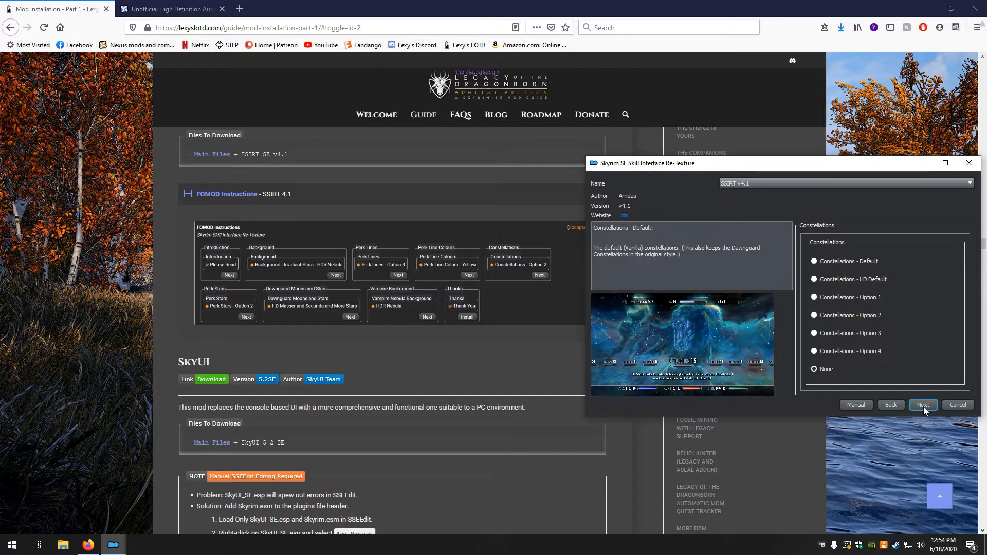
Choose Constellations - Option 2, Perk Stars - Option 2, HD Masser and Secunda and More Stars, and HDR Nebula, and install SSIRT v4.1
click(841, 314)
click(924, 405)
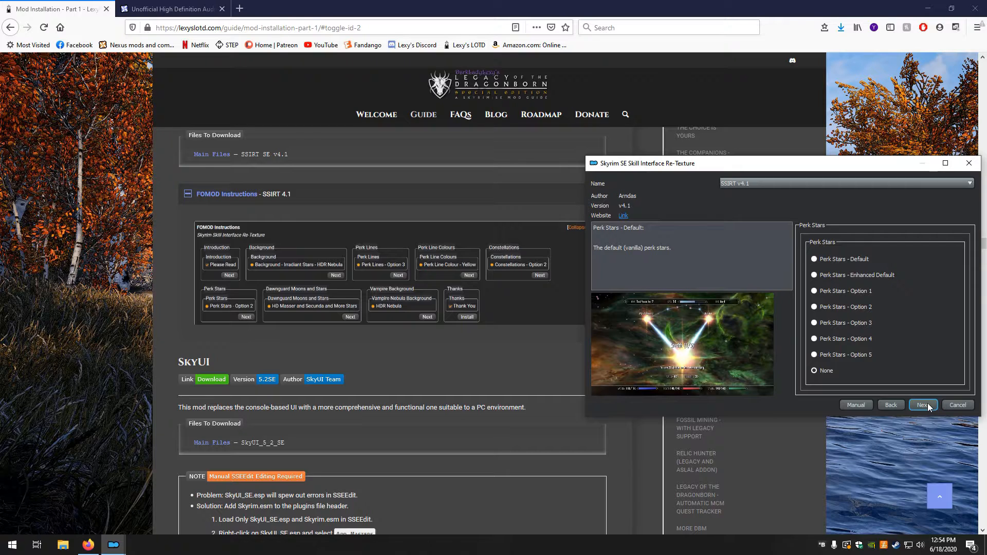
click(845, 305)
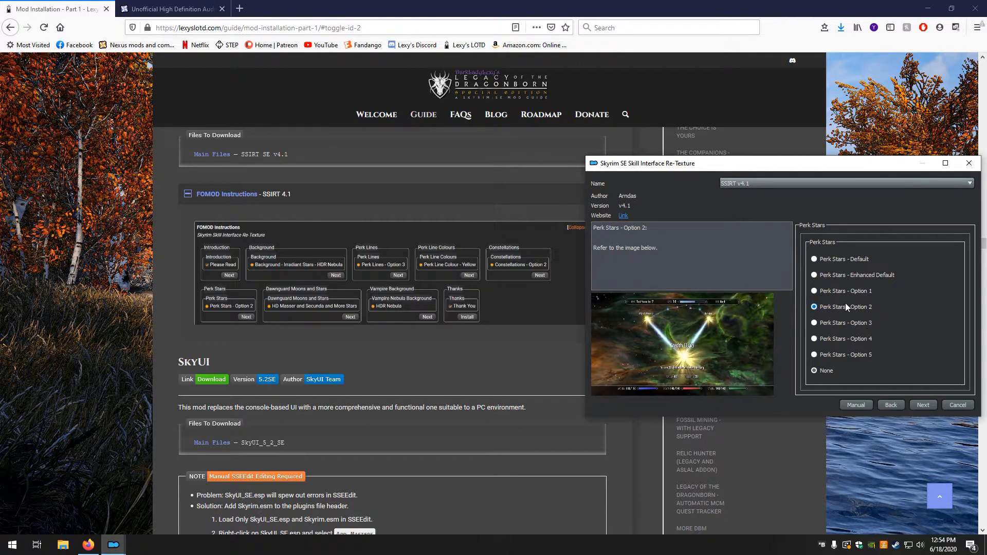
click(921, 405)
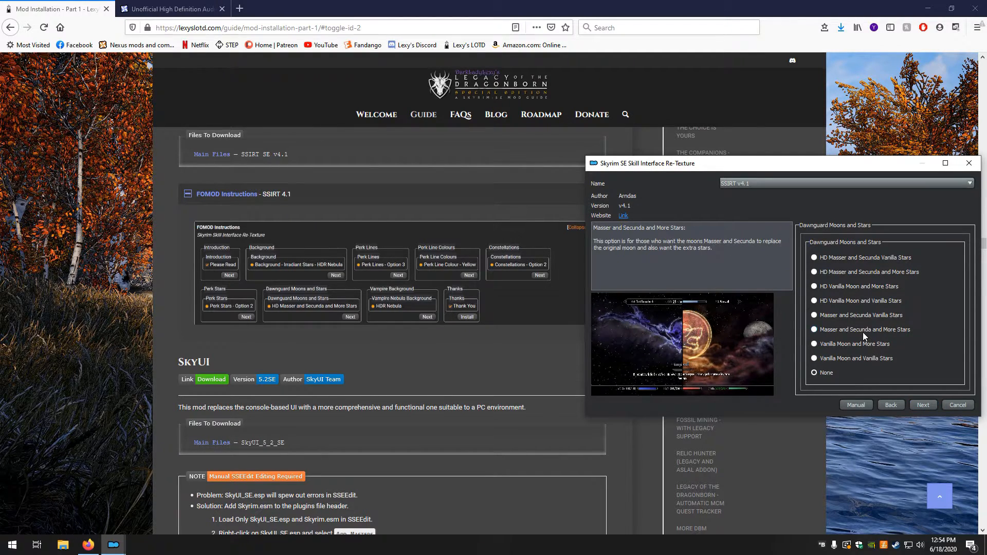
click(838, 272)
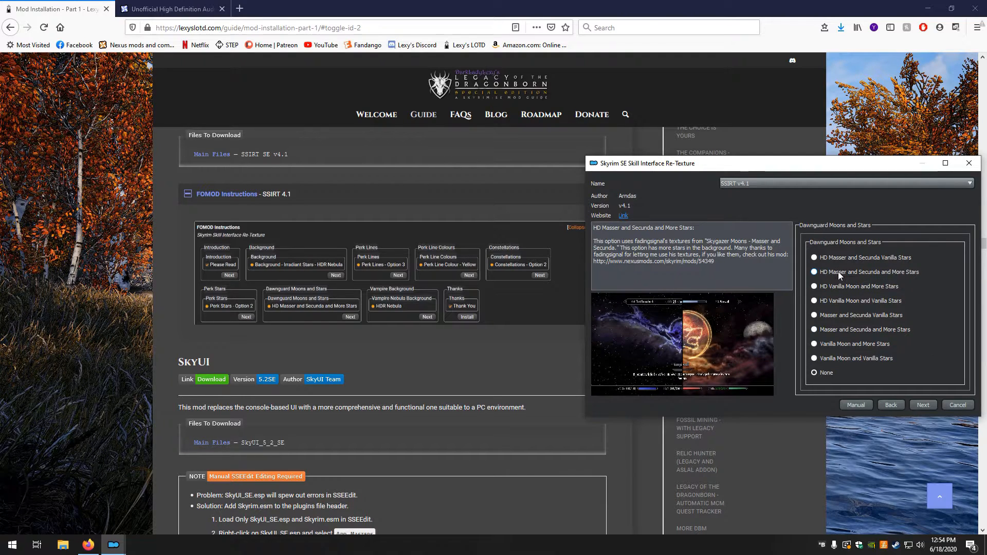
click(915, 406)
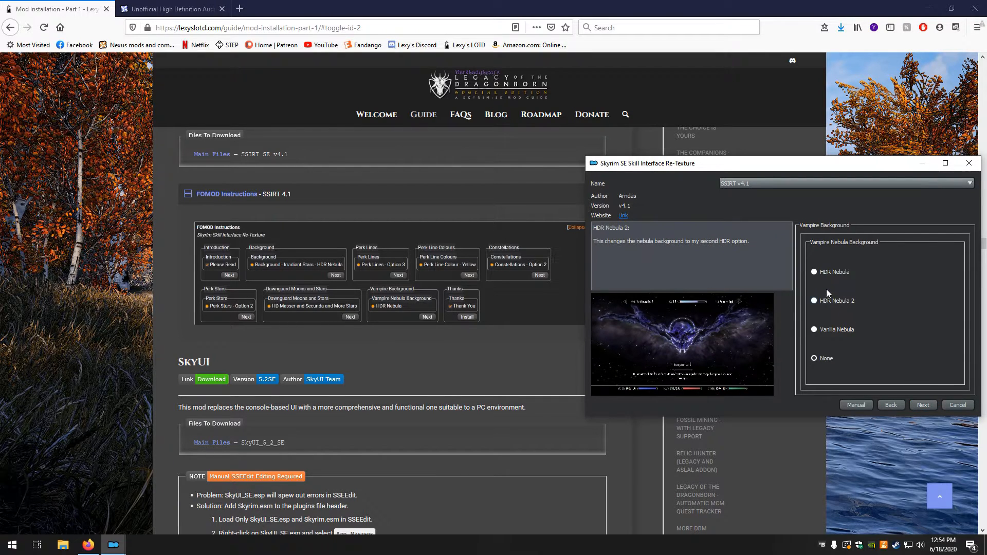
click(827, 273)
click(923, 405)
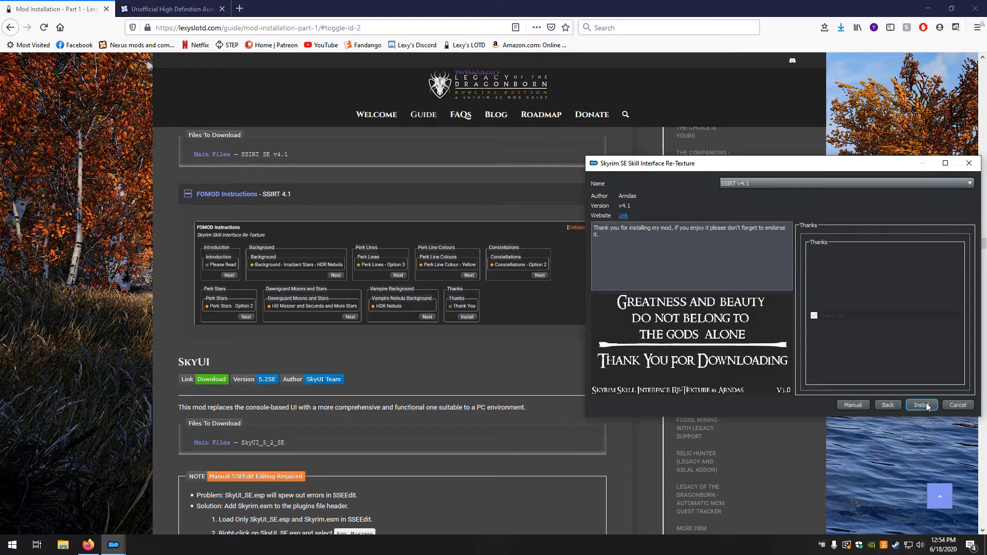
click(926, 402)
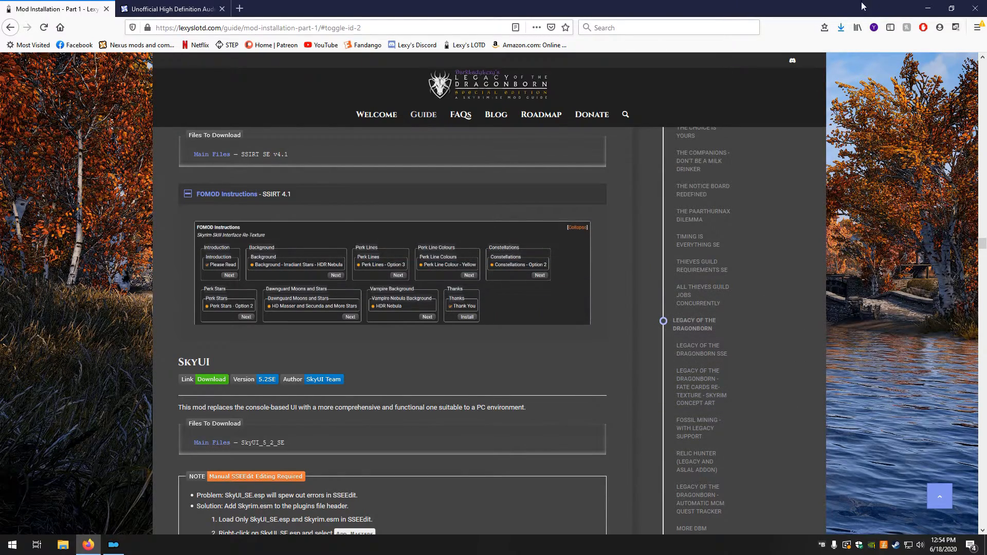
Restore the guide to half-screen size beside Mod Organizer and go to its SkyUI section
click(950, 6)
drag(682, 15, 2, 237)
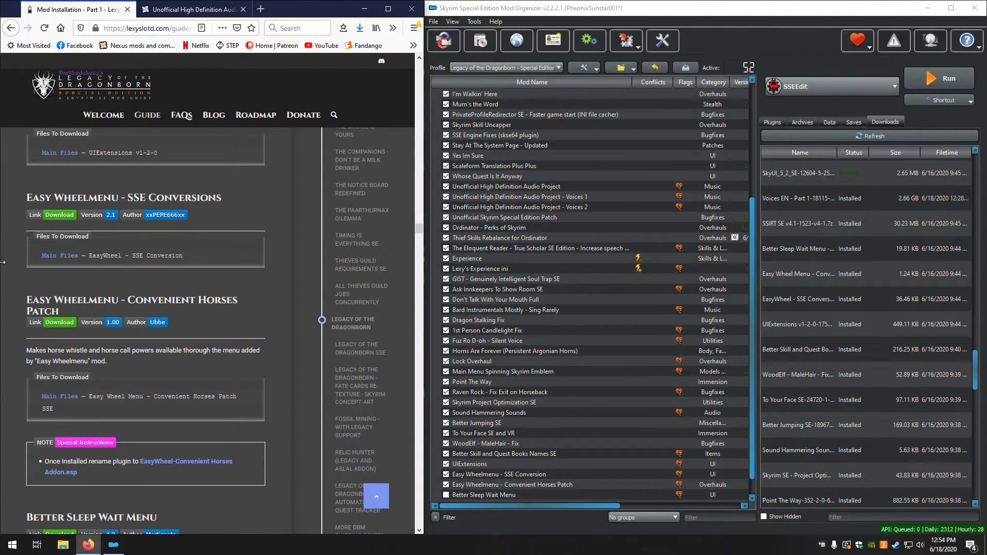
scroll(129, 352, down, 2)
scroll(137, 352, down, 2)
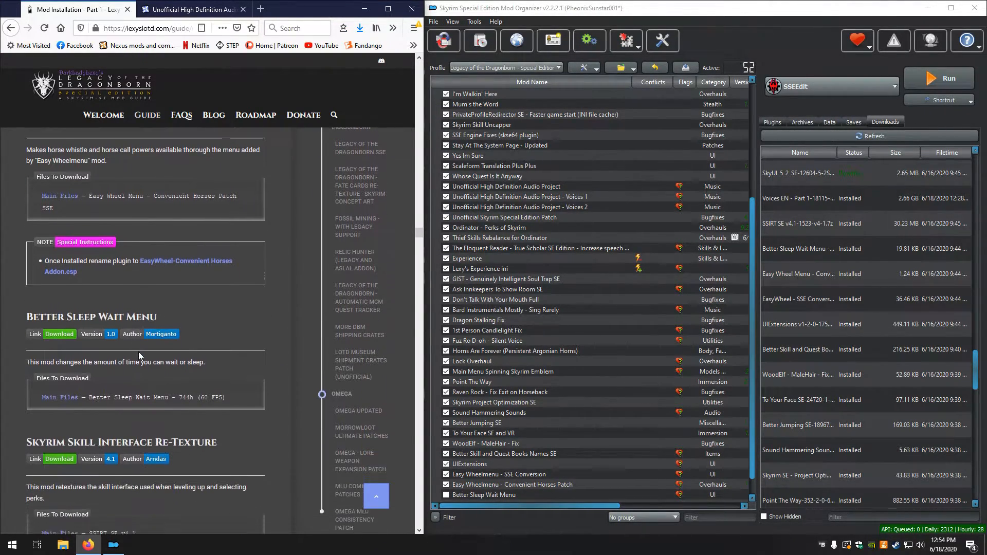
scroll(139, 352, down, 10)
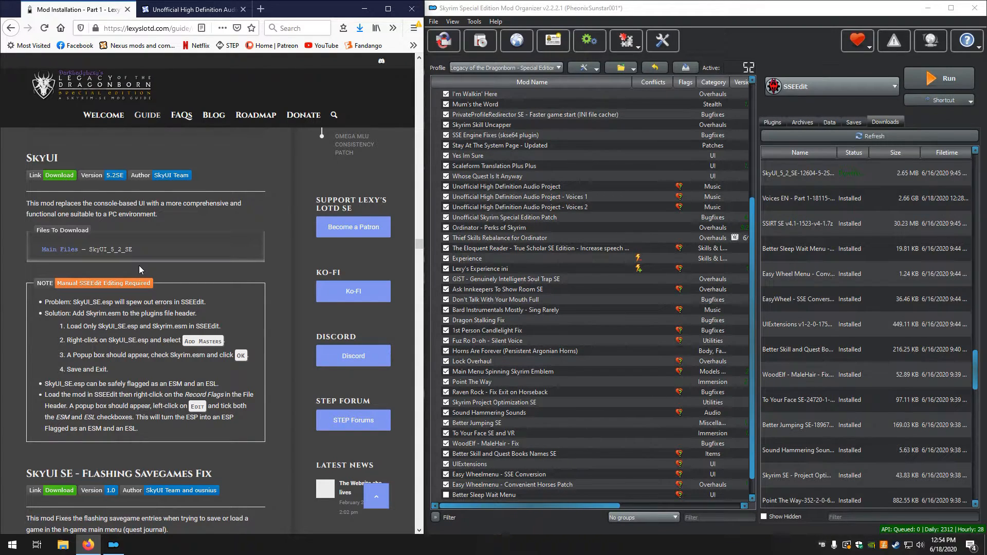
Install the downloaded SkyUI_5_2_SE manually as SkyUI with all its contents, without extracting the BSA
scroll(840, 243, up, 1)
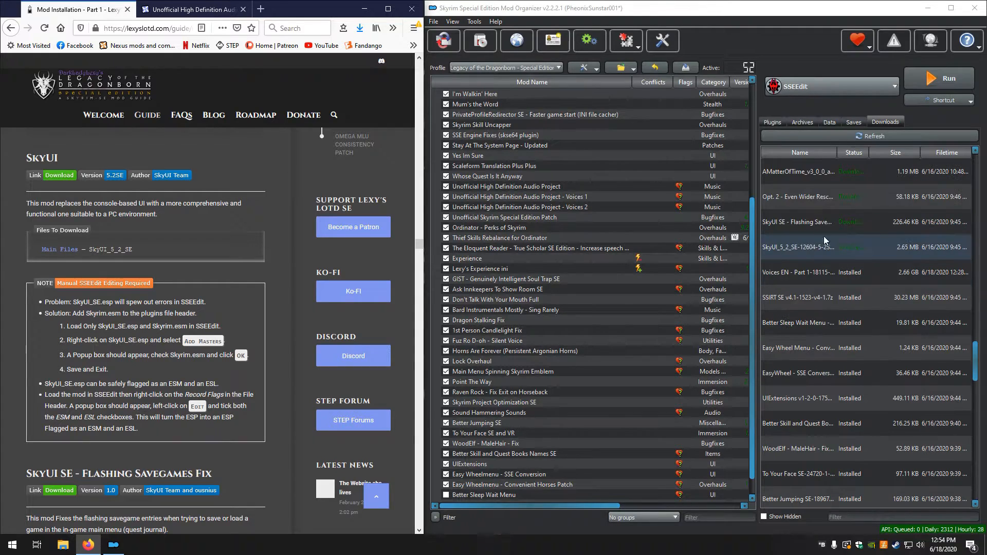
double_click(792, 252)
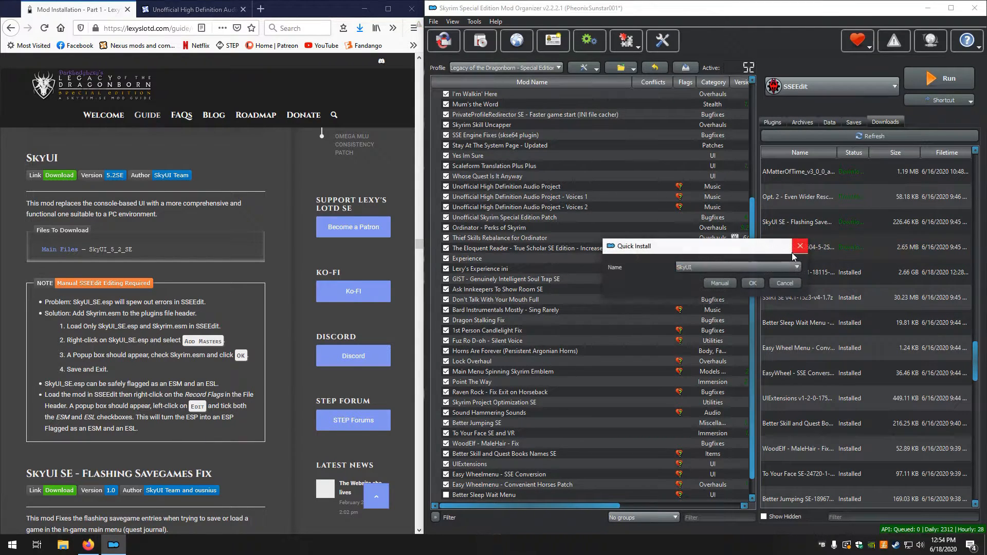
click(719, 283)
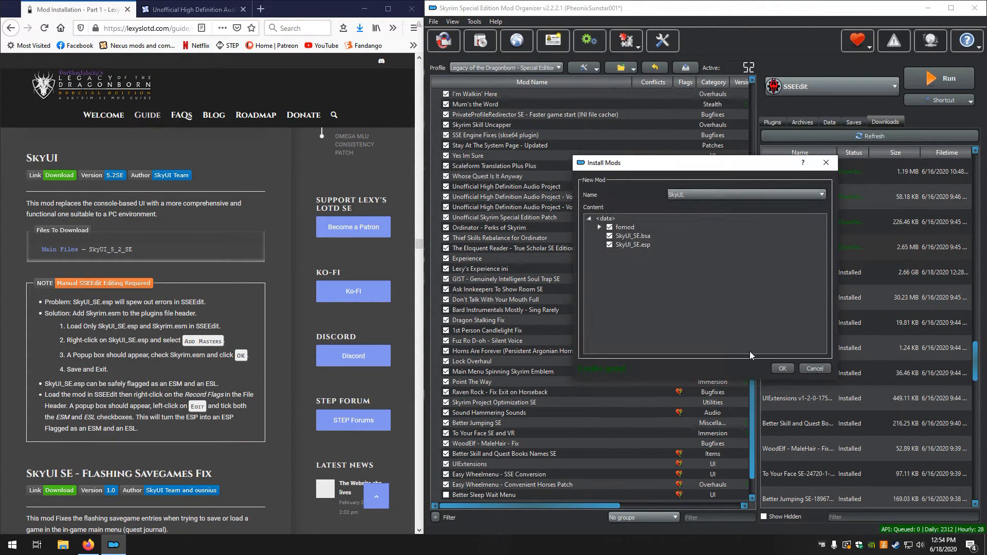
click(782, 369)
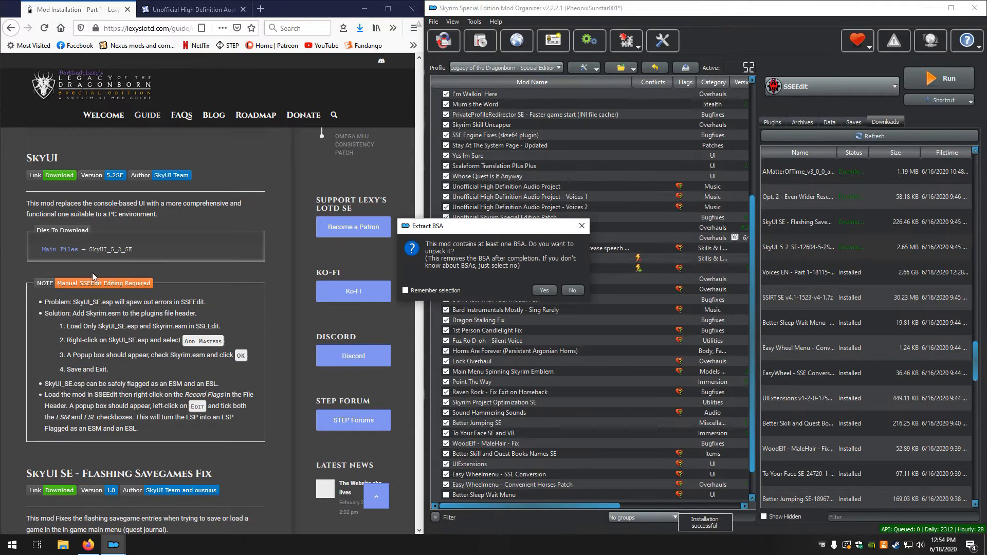
click(573, 291)
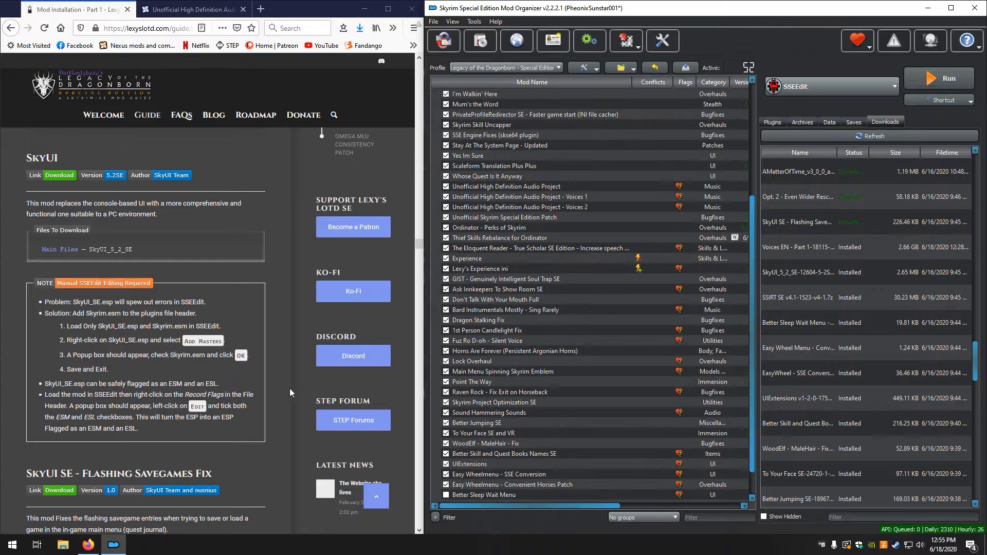
Enable Better Sleep Wait Menu, SSIRT v4.1 and SkyUI in the mod list
scroll(686, 300, down, 1)
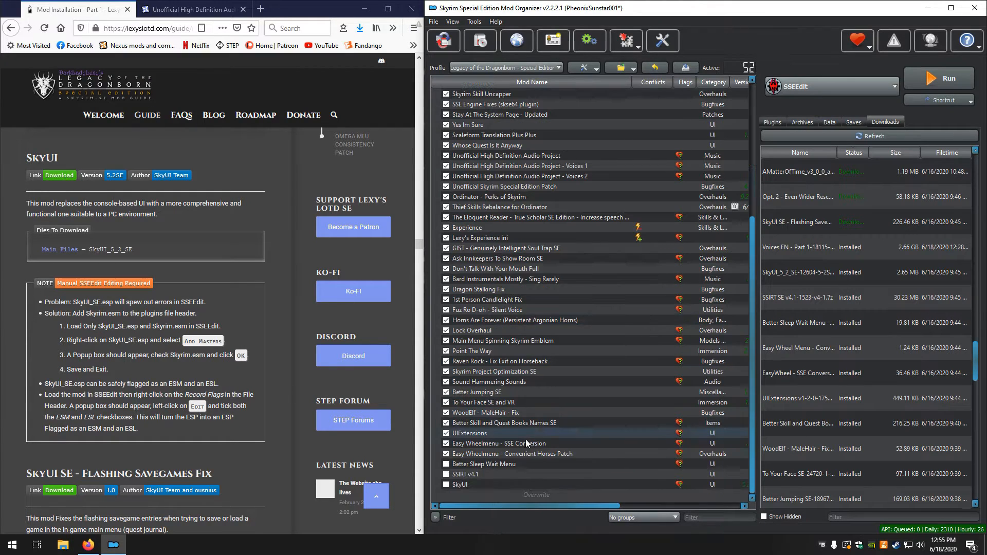
click(447, 464)
click(446, 473)
click(446, 484)
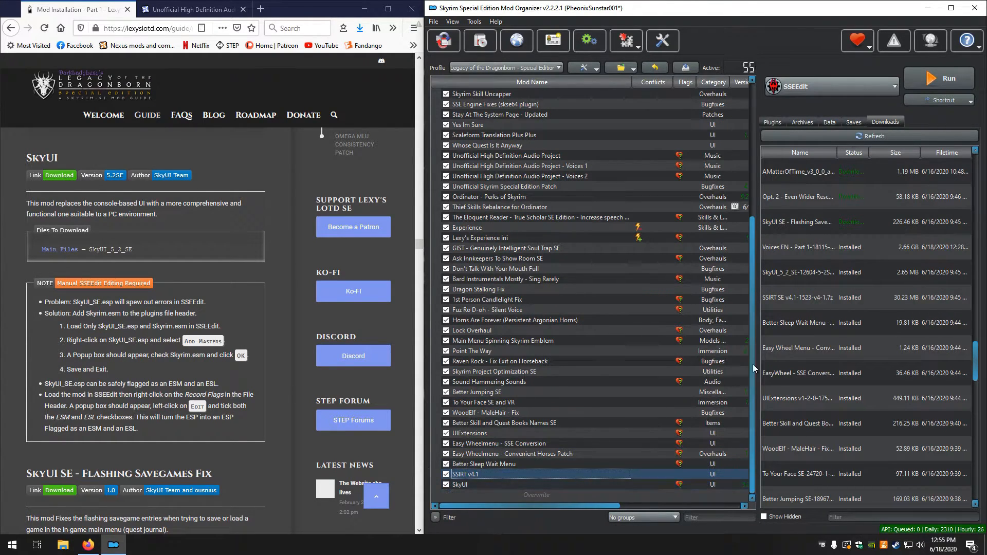
Launch SSEEdit and load only Skyrim.esm and SkyUI_SE.esp
click(913, 82)
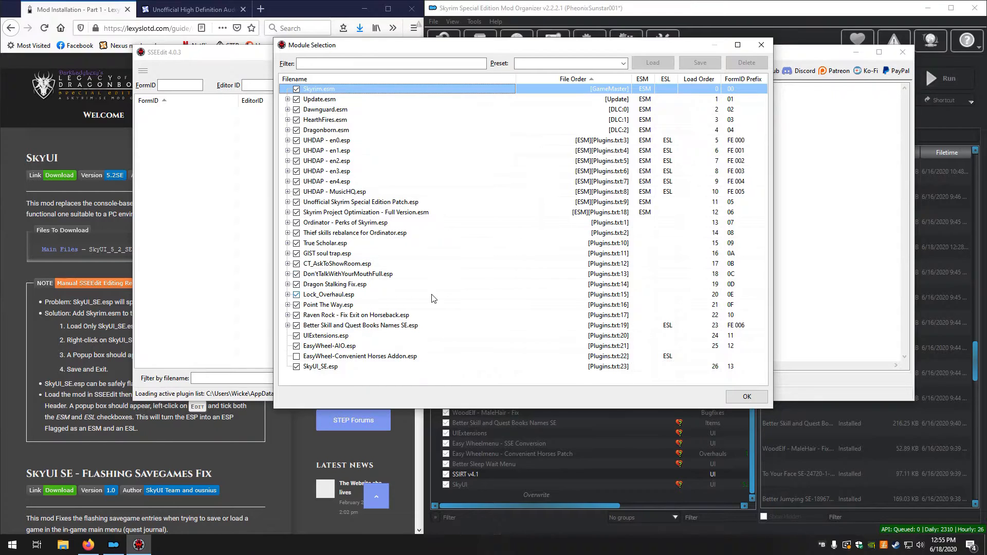
right_click(429, 285)
click(447, 307)
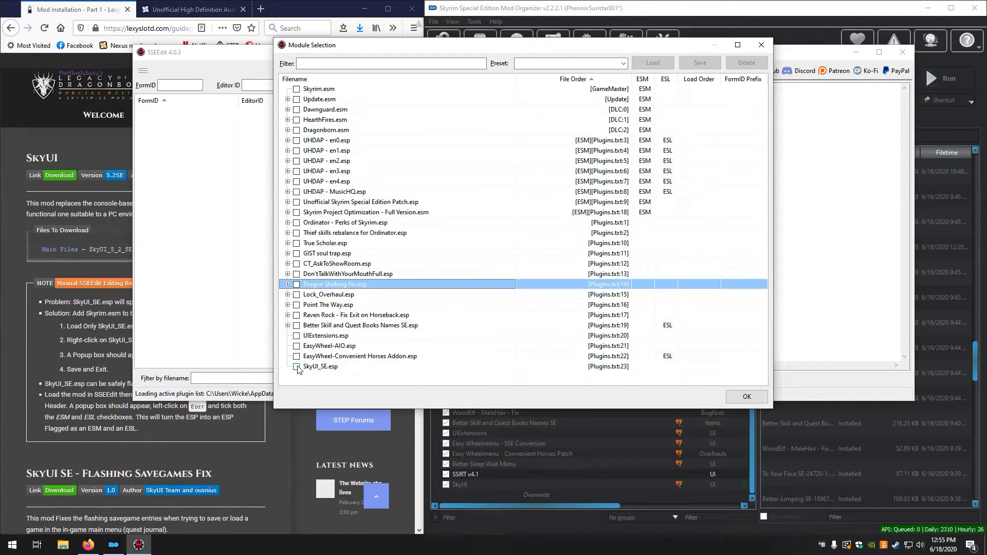
click(297, 89)
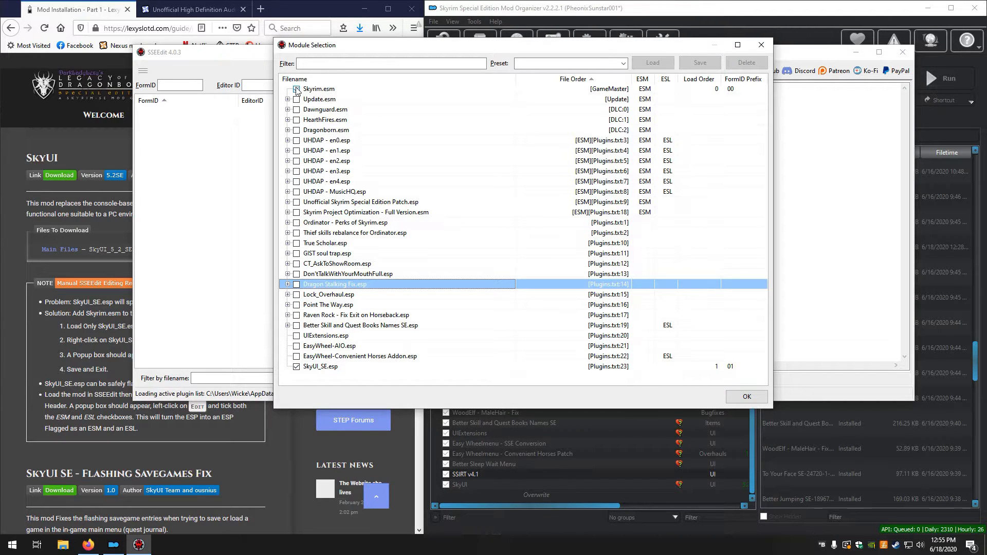
click(745, 398)
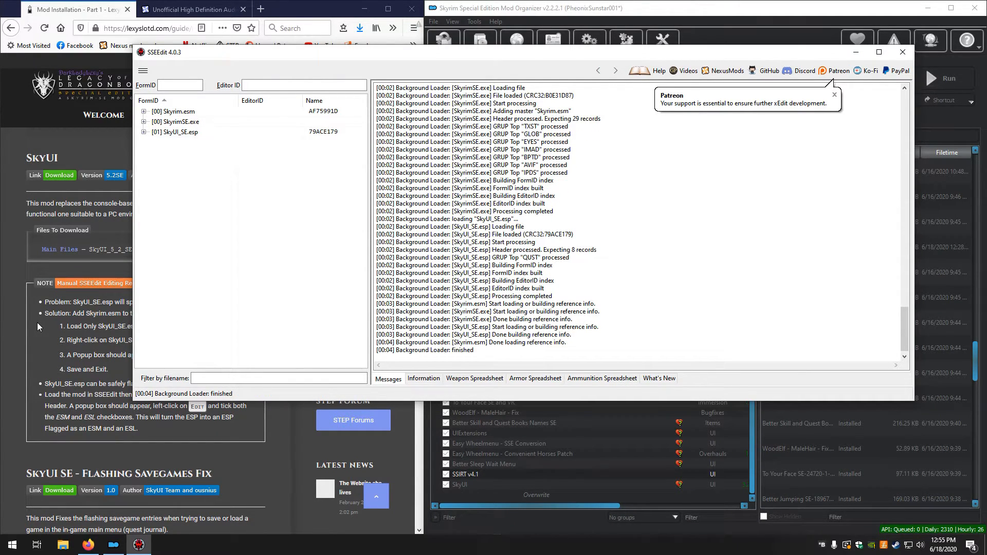
Move SSEEdit clear of the guide and add Skyrim.esm as a master to SkyUI_SE.esp, accepting the module editing warning
drag(288, 52, 469, 76)
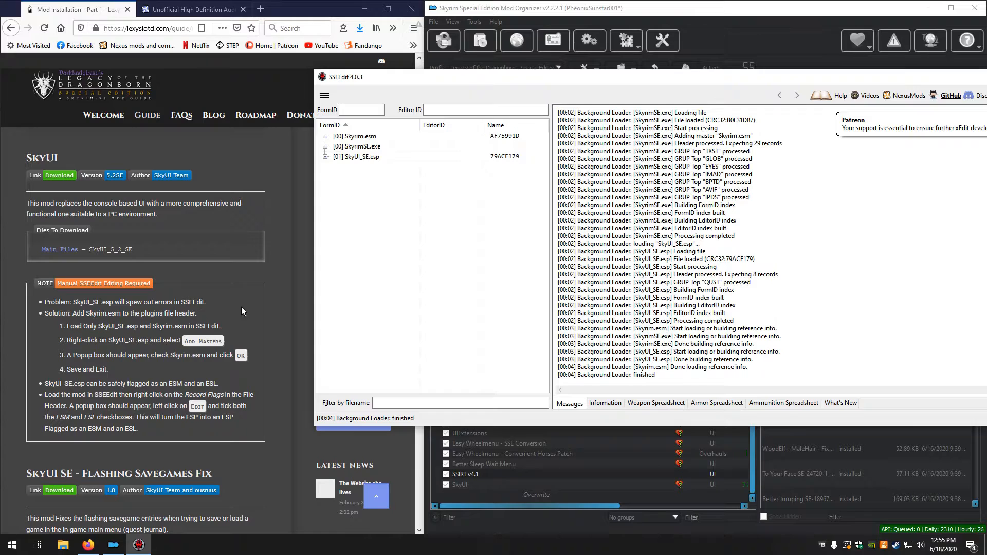
right_click(363, 157)
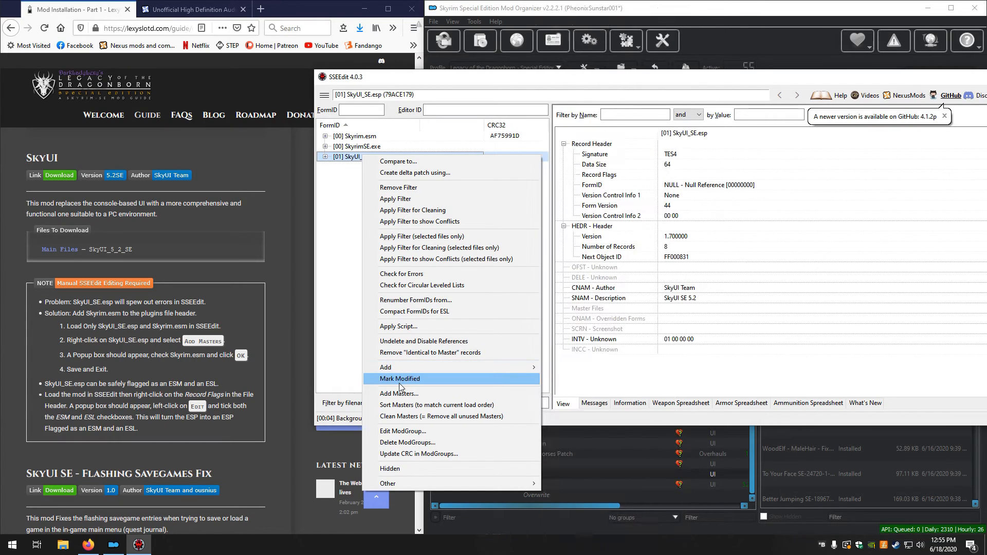
click(401, 394)
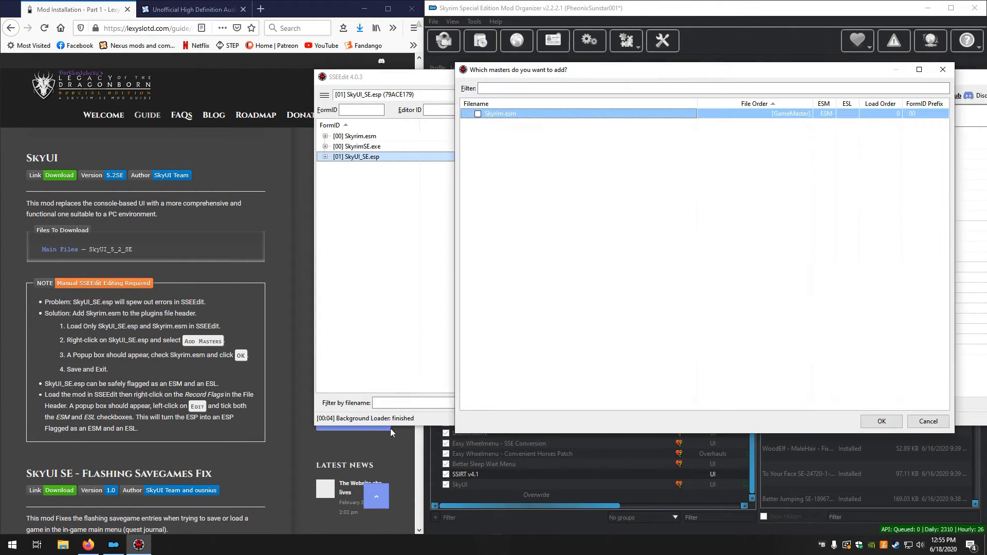
click(478, 114)
click(881, 422)
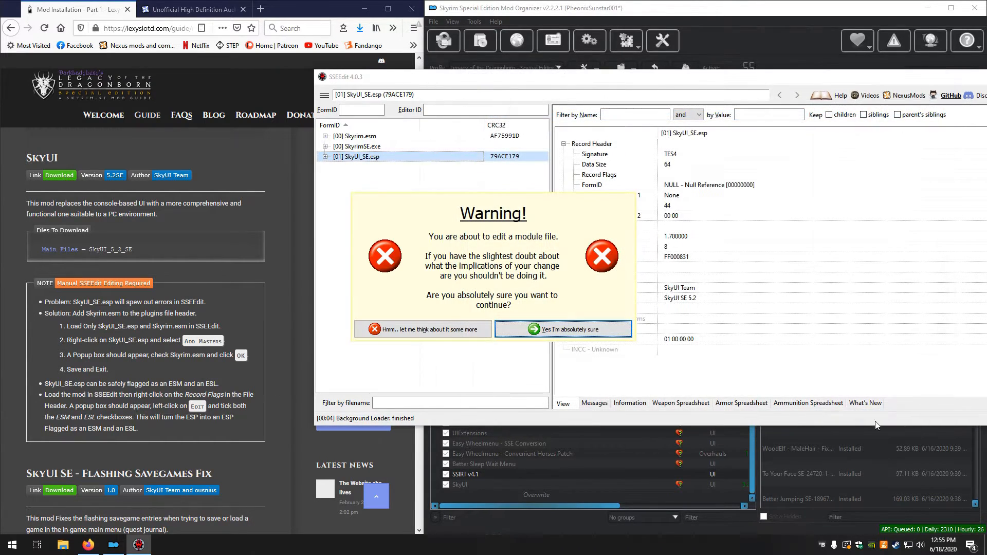
click(535, 330)
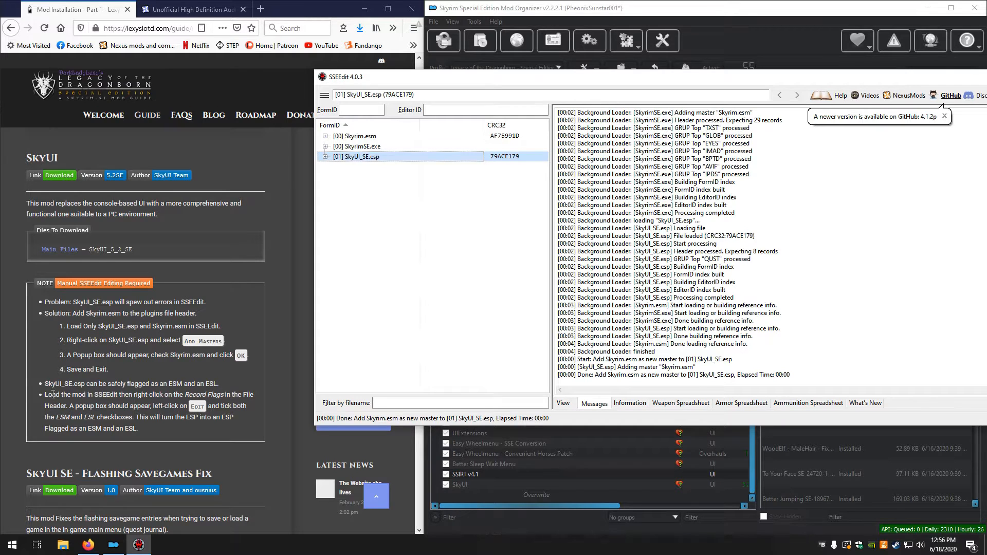
Close SSEEdit and save the changed SkyUI_SE.esp without backing up plugins
drag(859, 83, 570, 50)
click(796, 45)
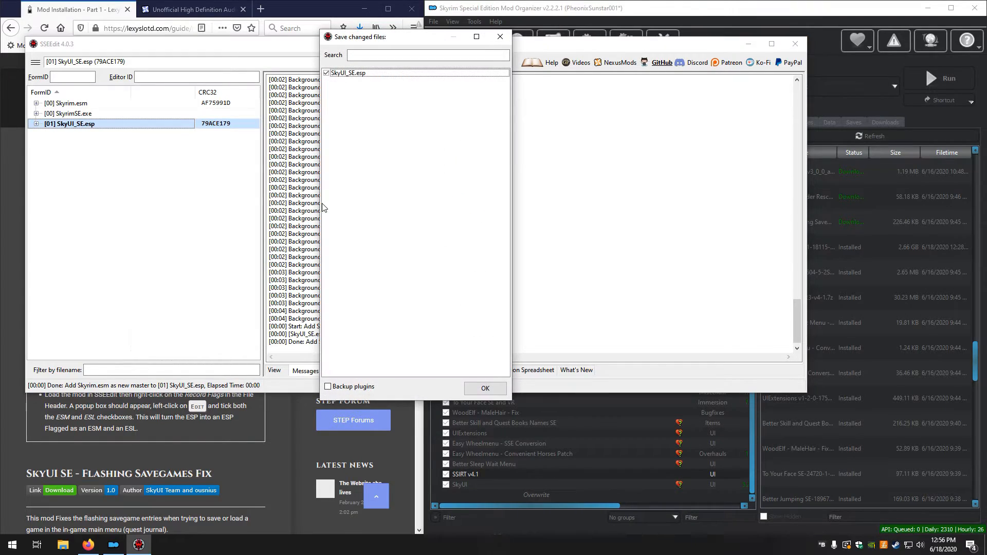
click(485, 386)
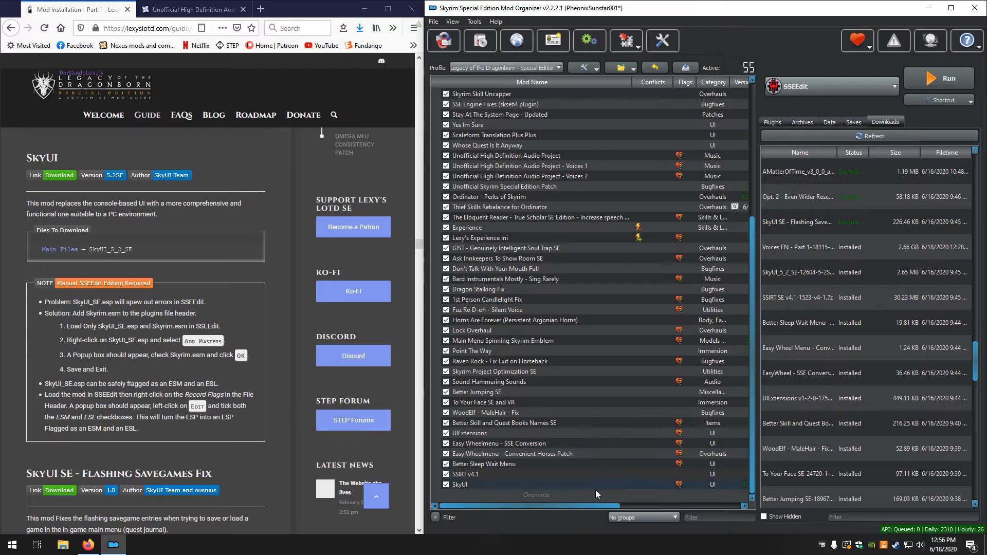
Relaunch SSEEdit and load only SkyUI_SE.esp by clearing every other module from the selection
click(942, 77)
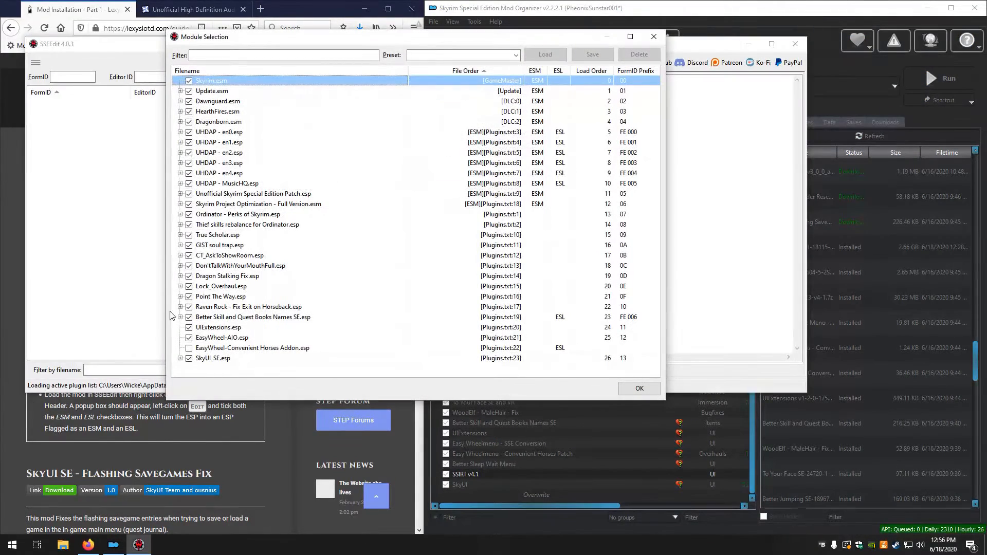
right_click(353, 245)
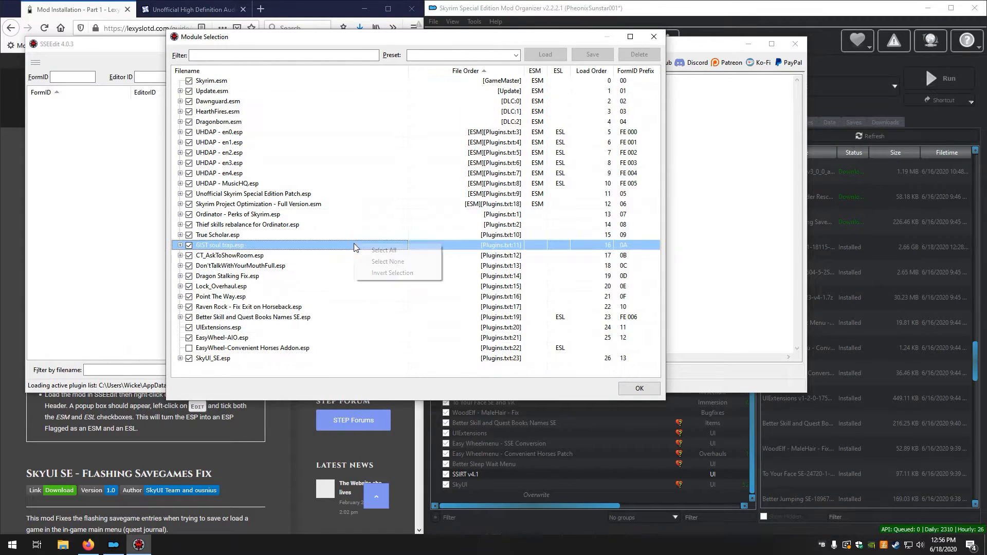
click(387, 261)
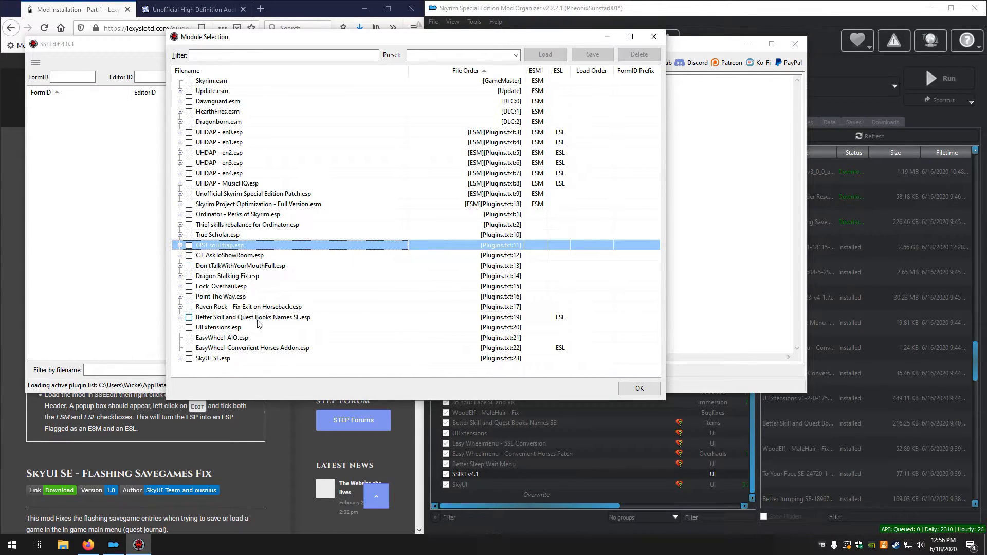
click(189, 359)
click(640, 389)
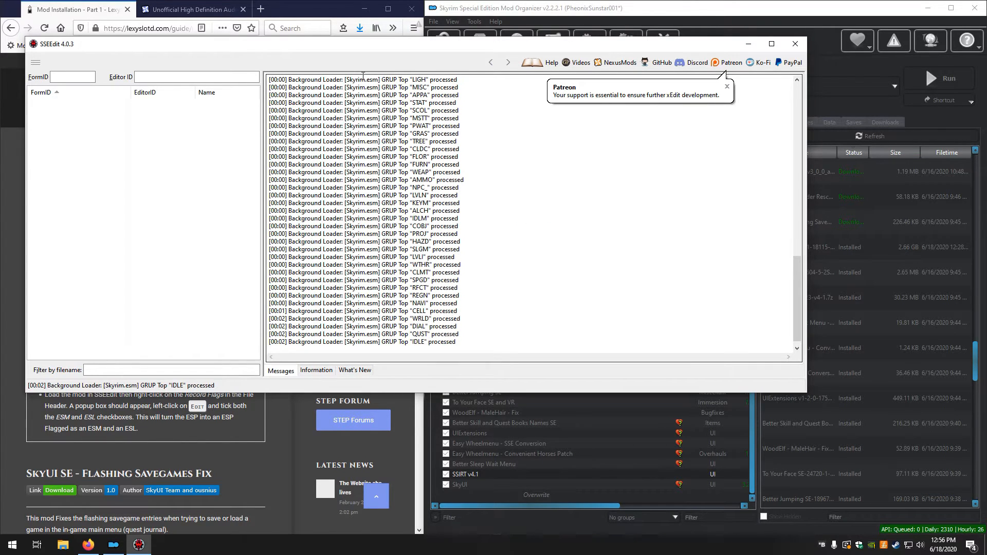
Edit the Record Flags in SkyUI_SE.esp's file header to ESM and ESL, accepting the module editing warning
drag(357, 51, 700, 91)
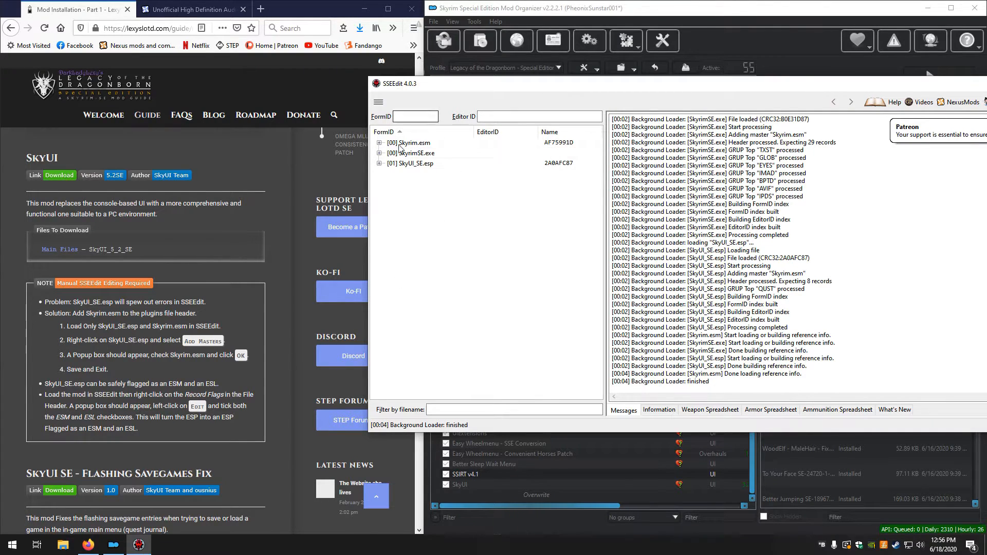
click(410, 163)
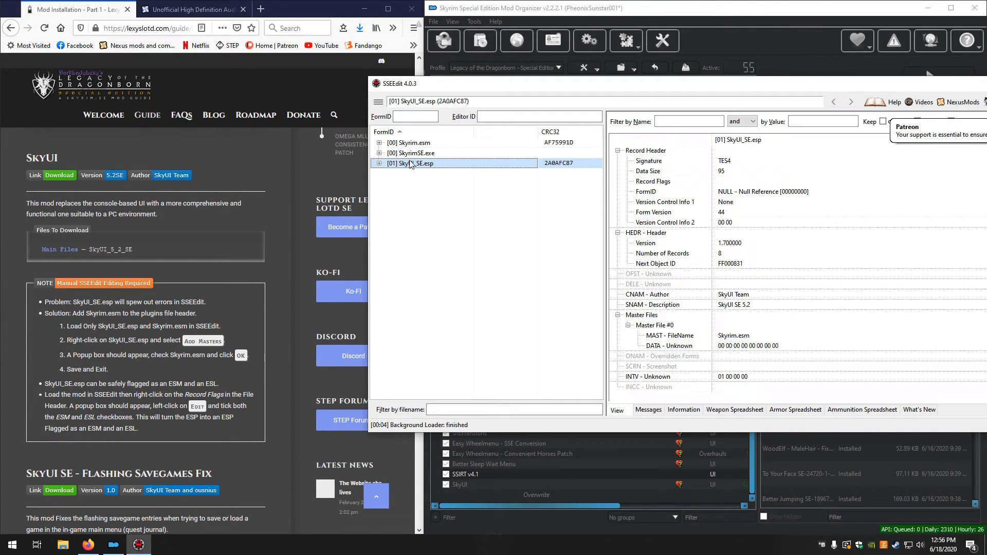
right_click(726, 182)
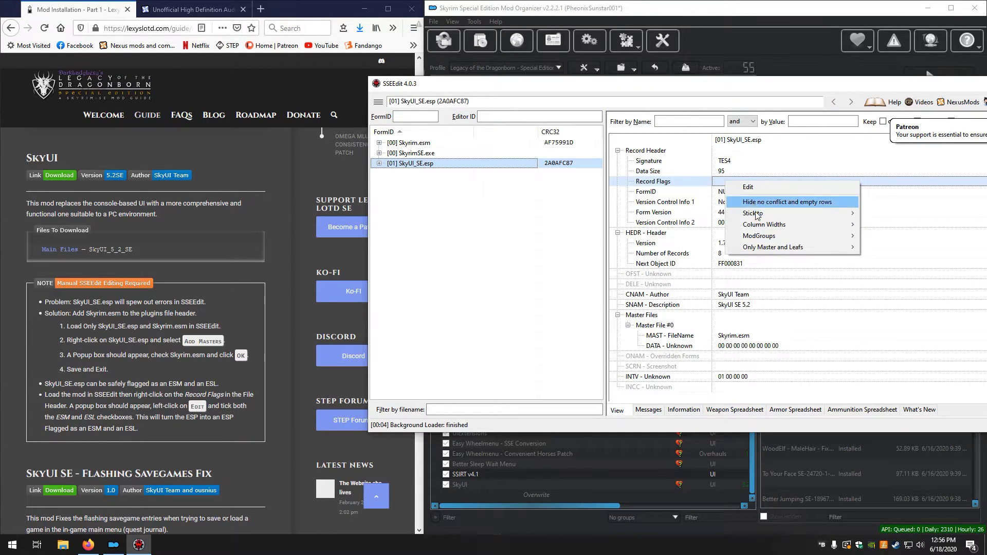
click(764, 189)
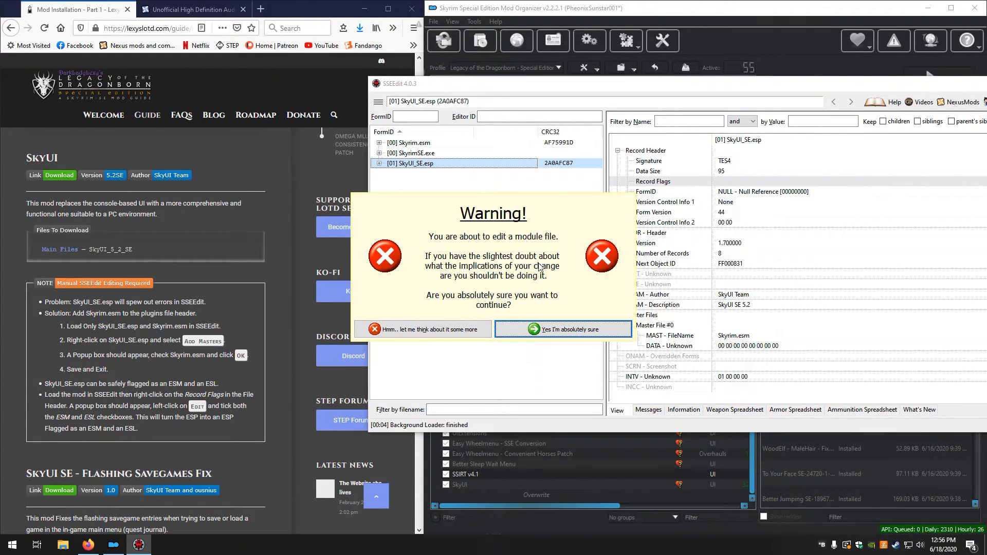
click(549, 334)
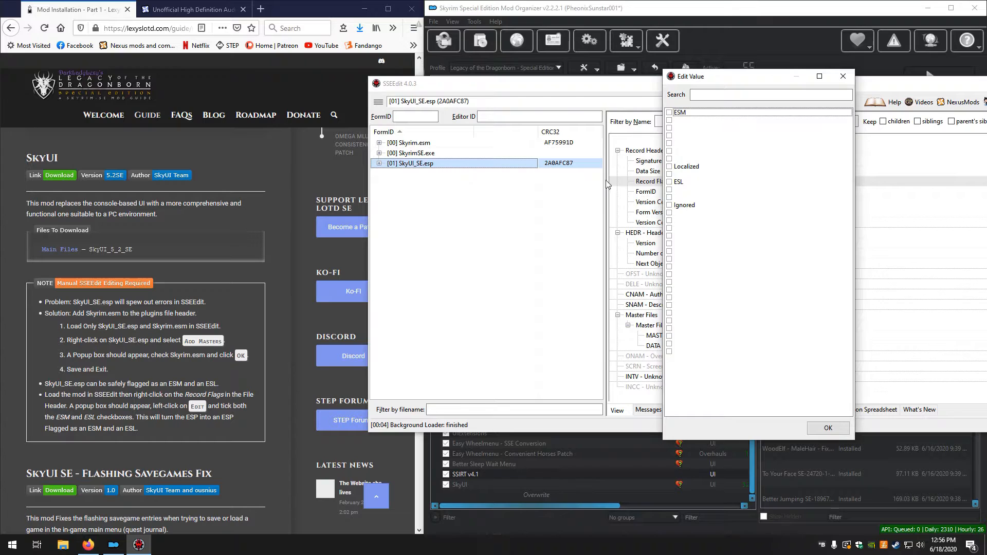
click(673, 113)
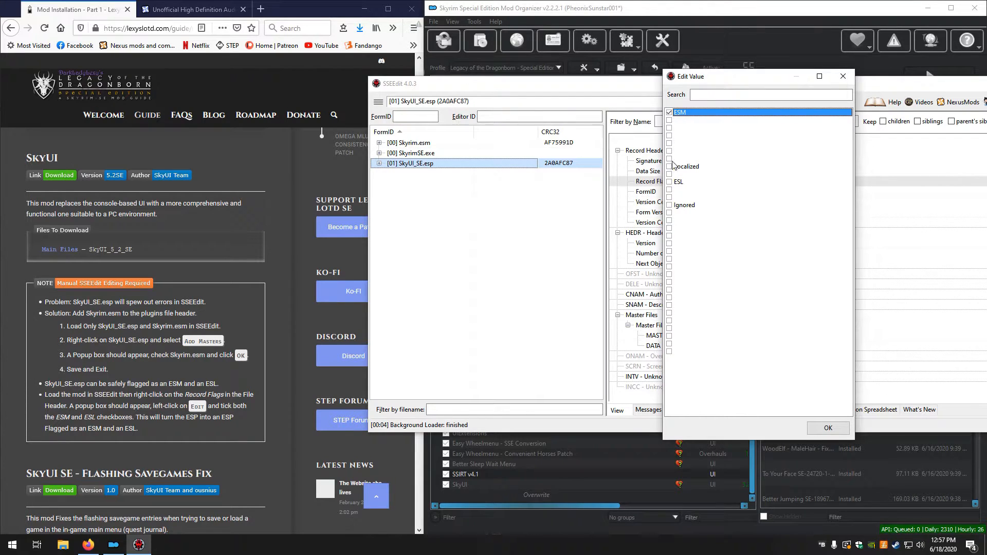
click(672, 183)
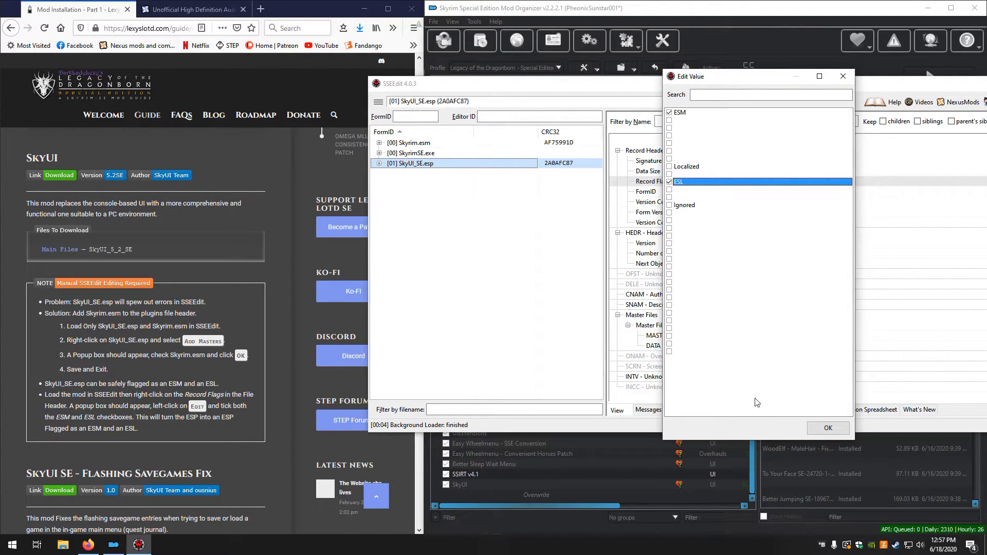
click(822, 430)
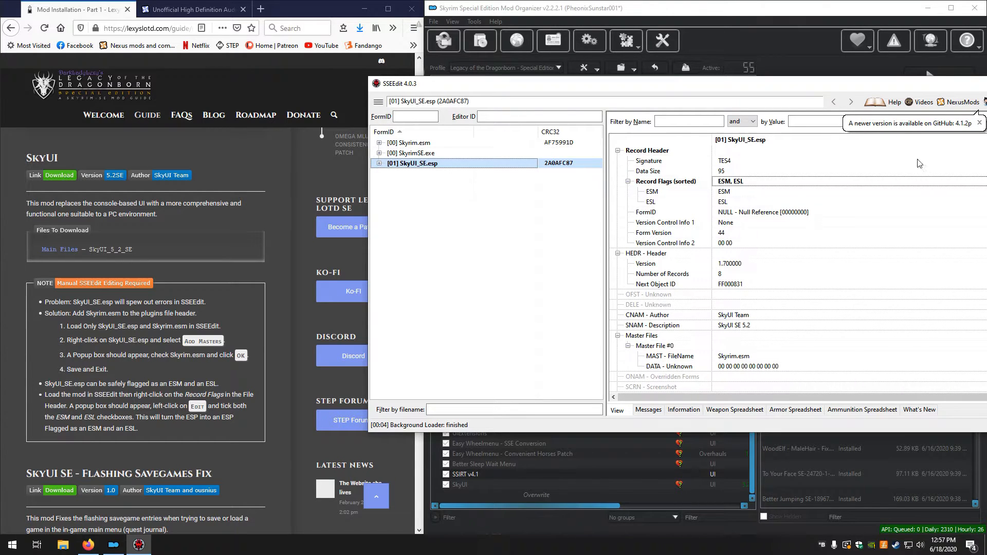
Exit SSEEdit with the ESM and ESL flag changes to SkyUI_SE.esp saved, leaving plugin backup off
drag(843, 83, 677, 73)
drag(862, 79, 793, 66)
click(902, 59)
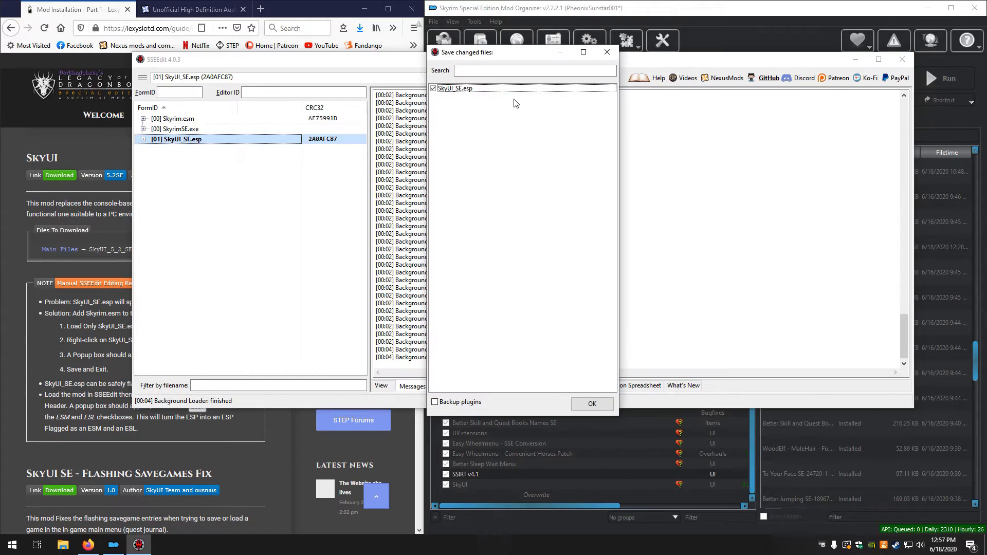
click(590, 403)
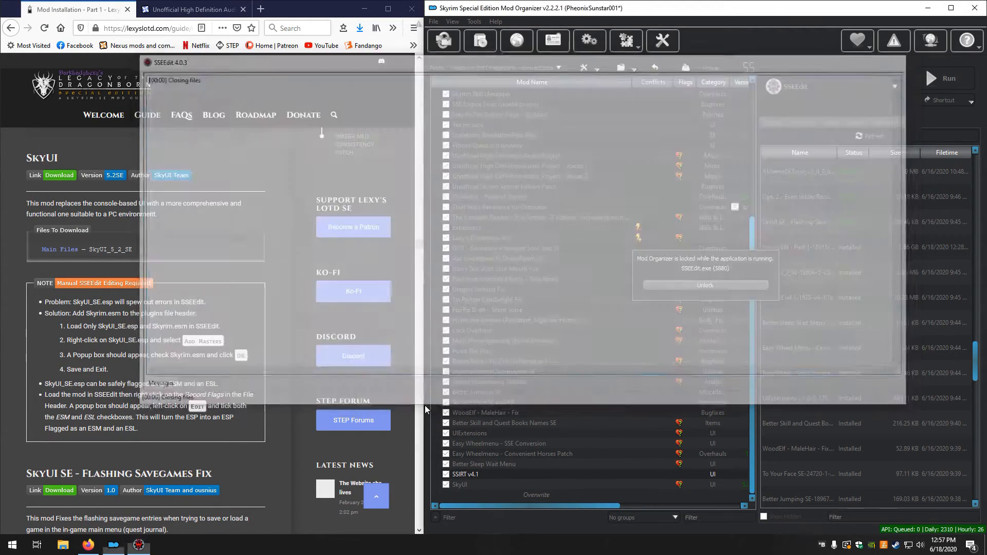
Install the downloaded SkyUI SE - Flashing Savegames Fix manually under that name with its interface folder
scroll(228, 407, down, 4)
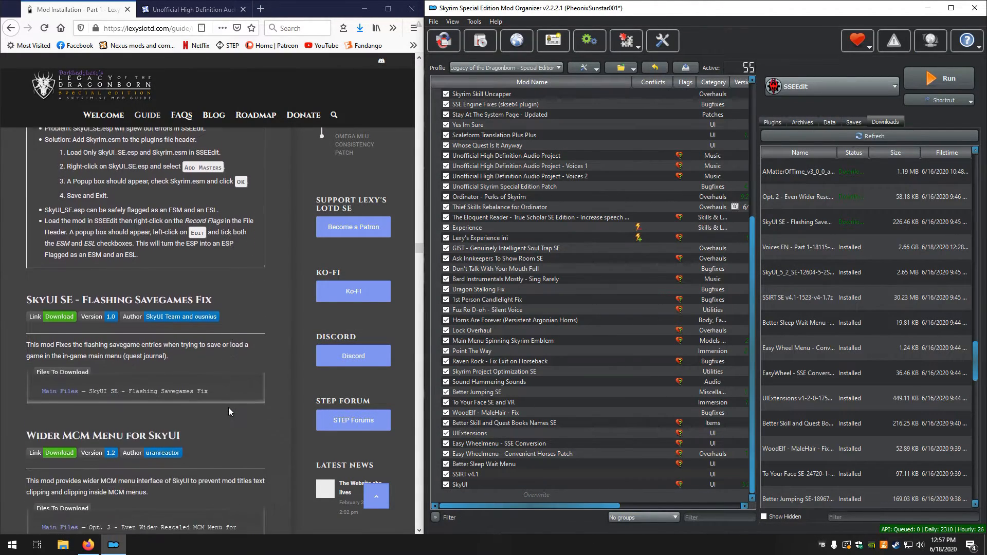
scroll(229, 405, down, 1)
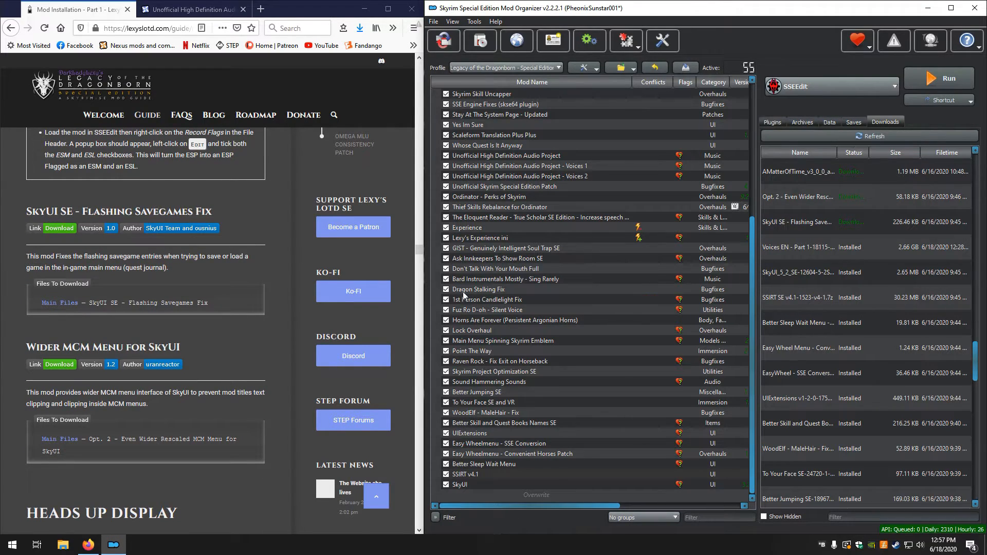
double_click(775, 221)
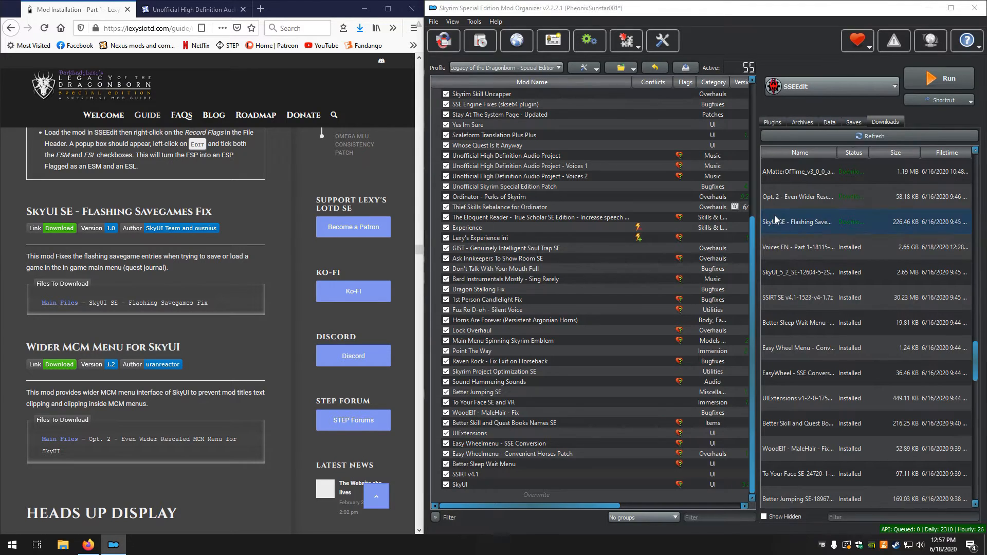
click(719, 283)
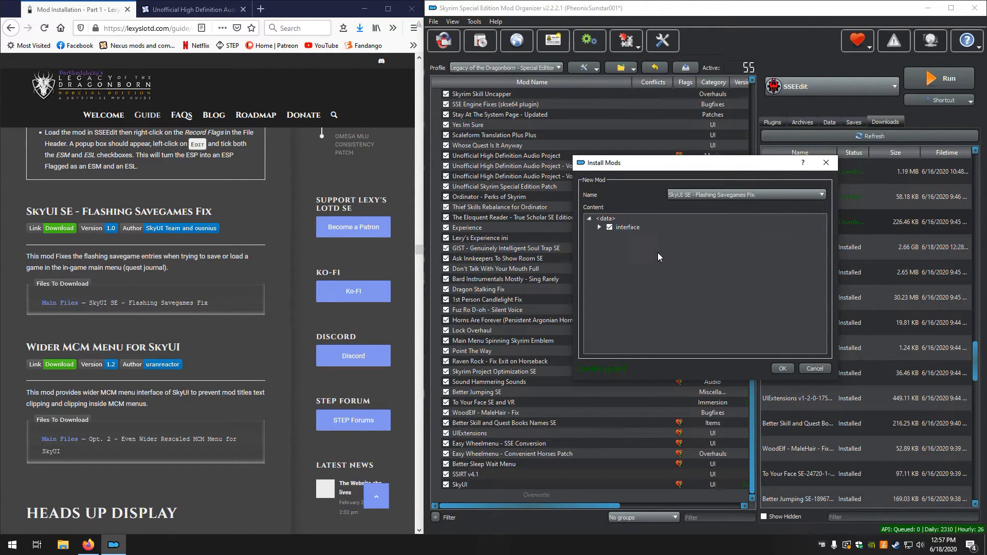
click(782, 368)
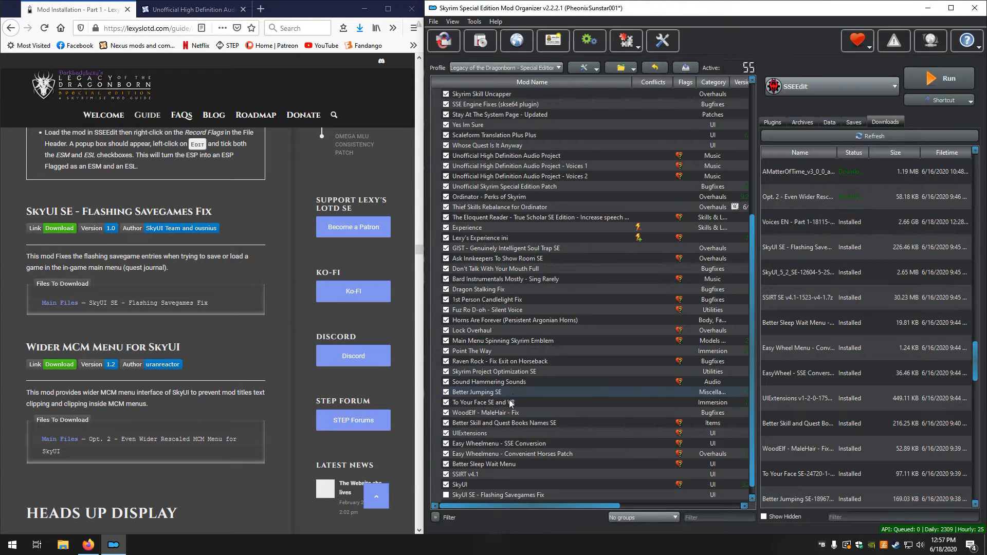
Enable SkyUI SE - Flashing Savegames Fix in the mod list and check the contents of Overwrite
scroll(510, 434, down, 1)
click(447, 484)
double_click(548, 495)
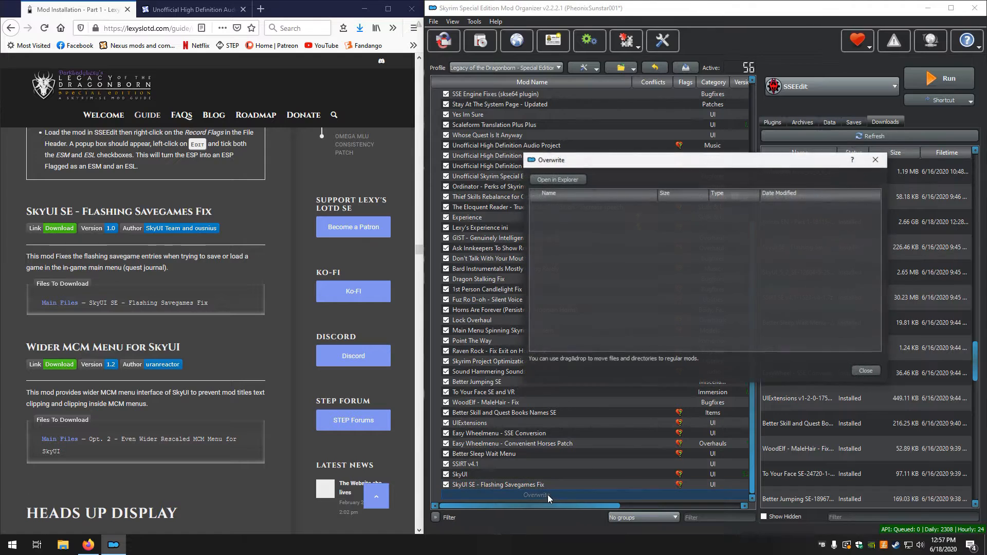
click(873, 373)
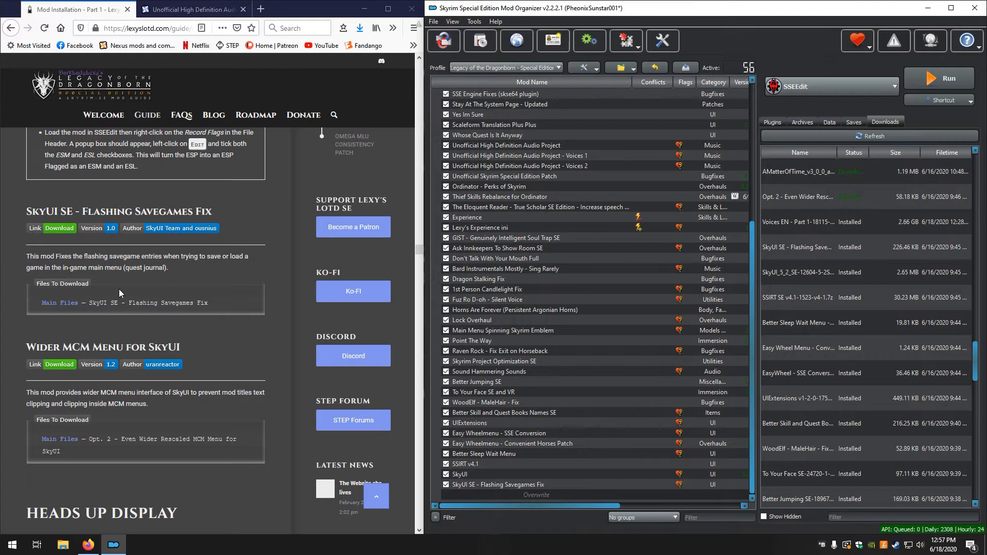
Install the downloaded Opt. 2 Even Wider Rescaled file manually as Wider MCM Menu for SkyUI with its interface folder
scroll(75, 318, down, 3)
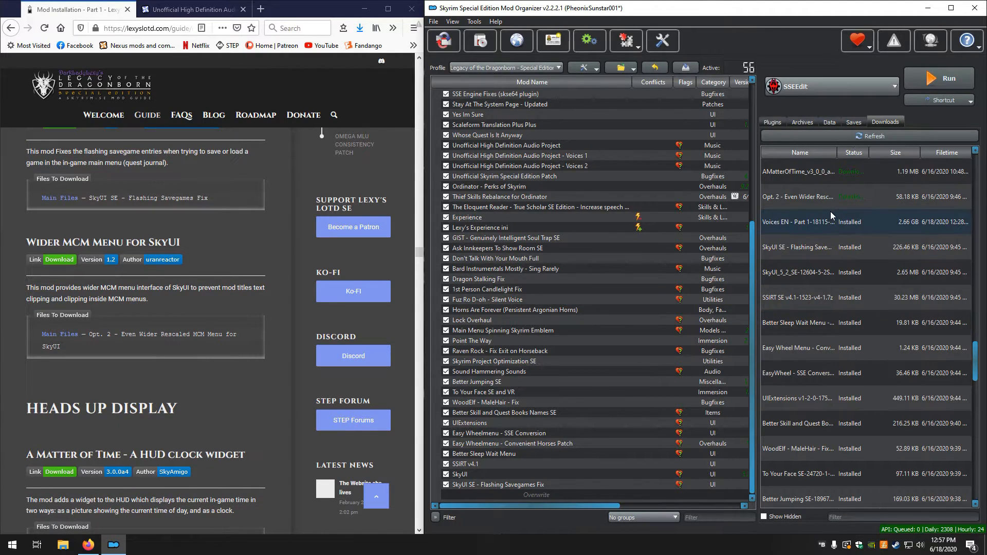
double_click(795, 197)
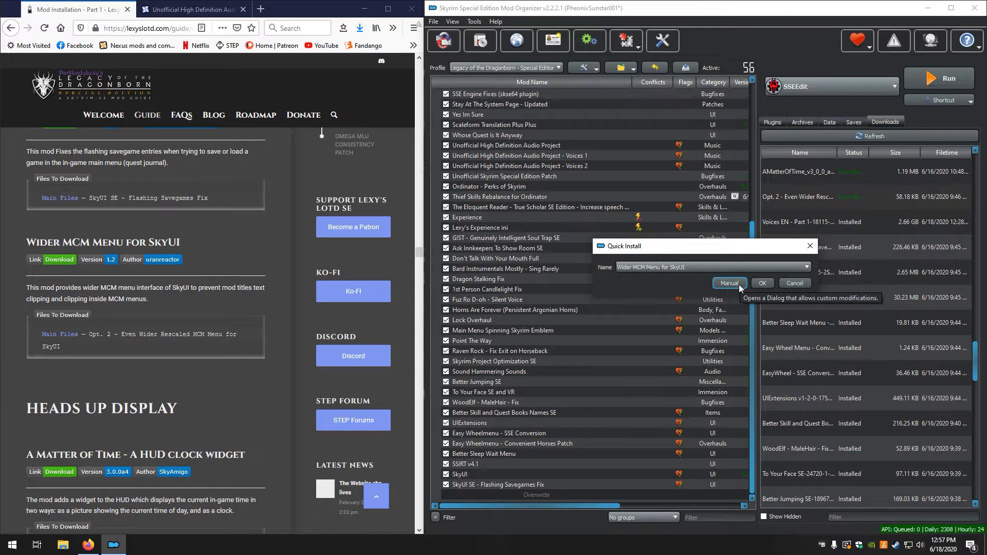
click(740, 286)
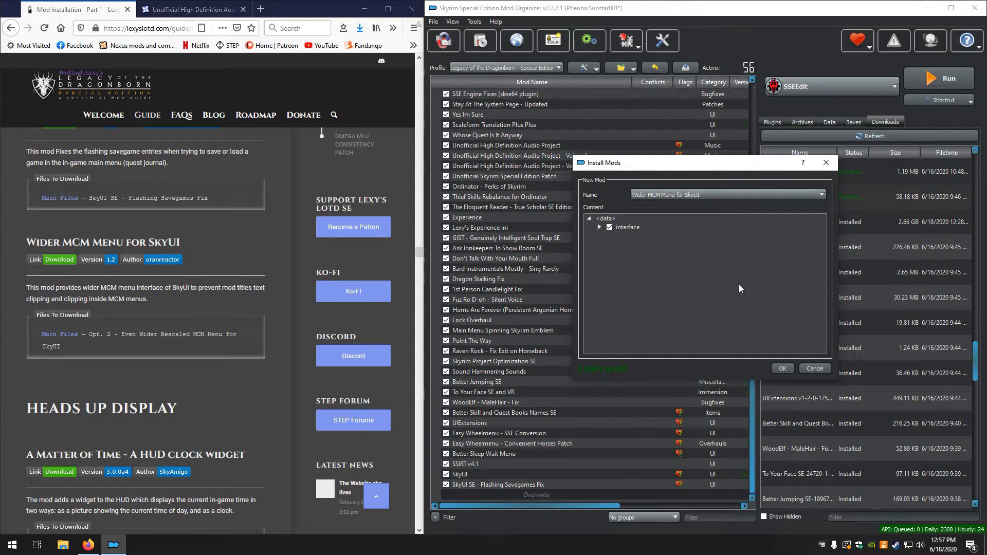
click(783, 368)
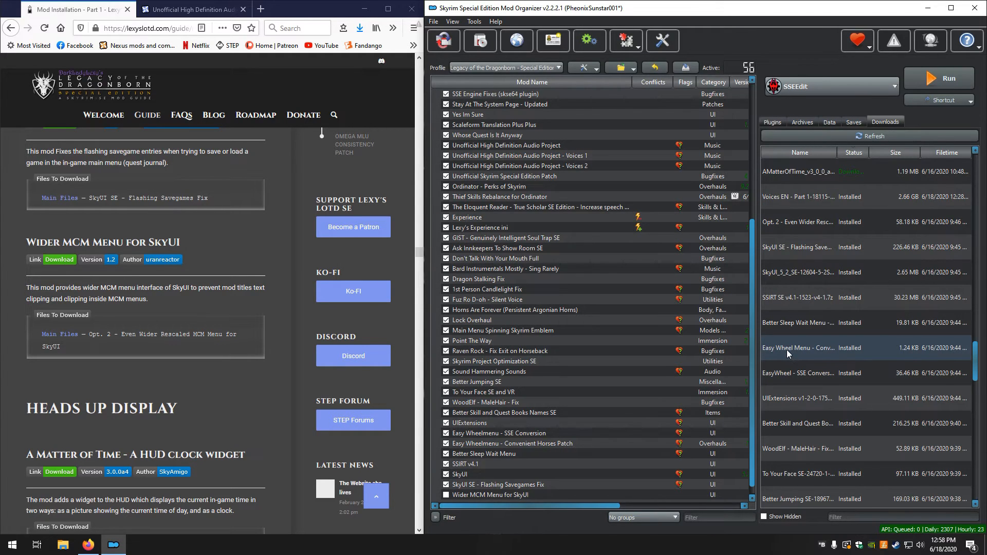
Find the required download file for A Matter of Time - A HUD Clock Widget in the guide
scroll(192, 263, down, 3)
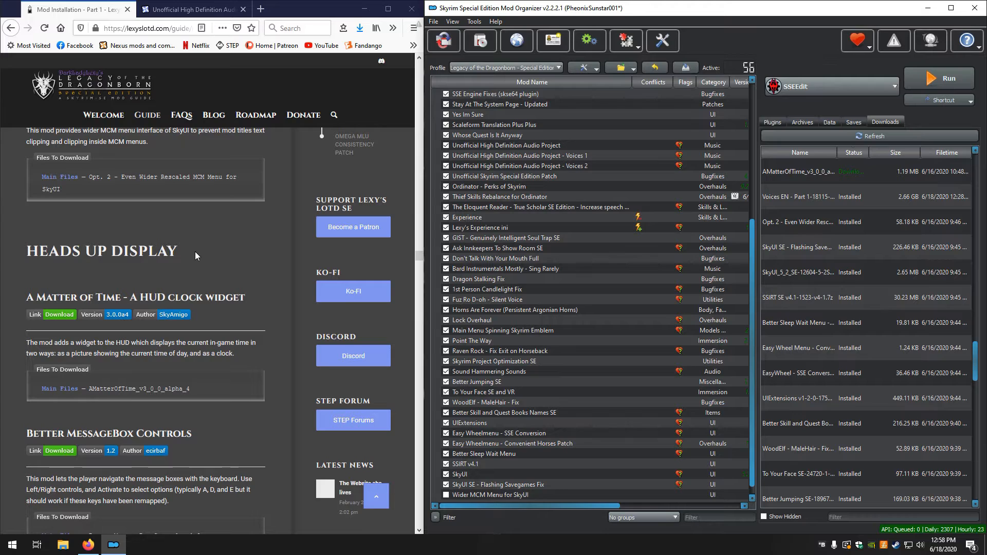
scroll(195, 251, down, 1)
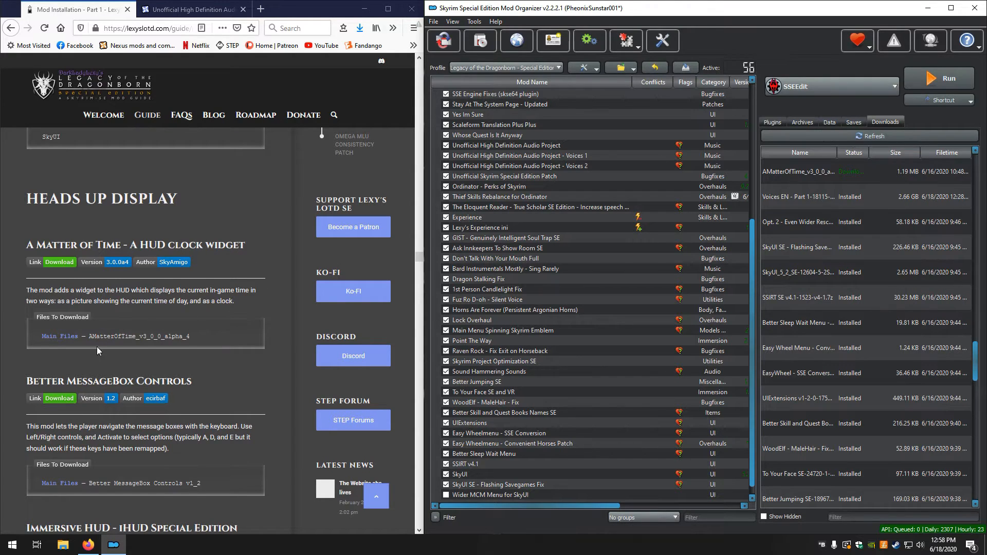
Install the downloaded AMatterOfTime file manually as A Matter of Time - A HUD clock widget, leaving its BSA packed
scroll(892, 343, up, 2)
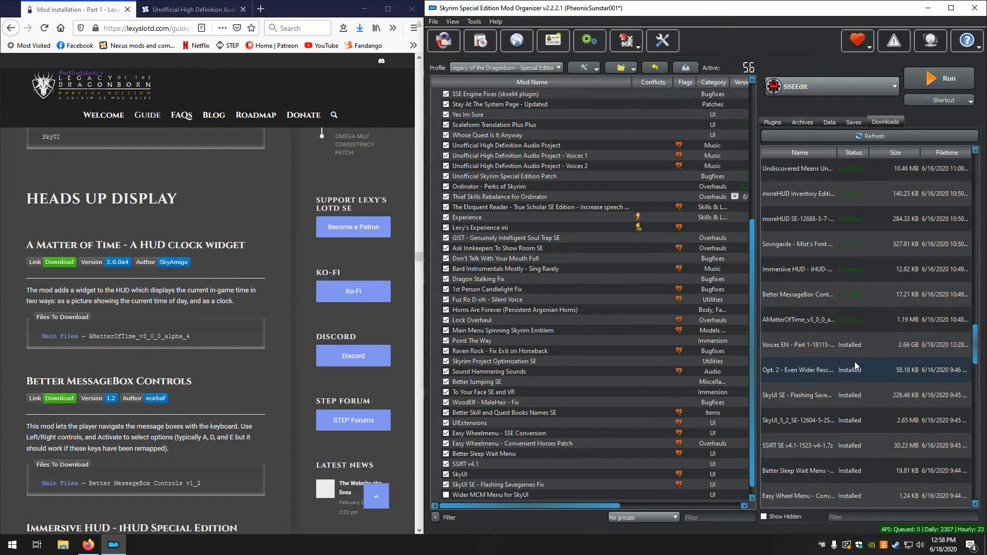
double_click(796, 318)
click(719, 283)
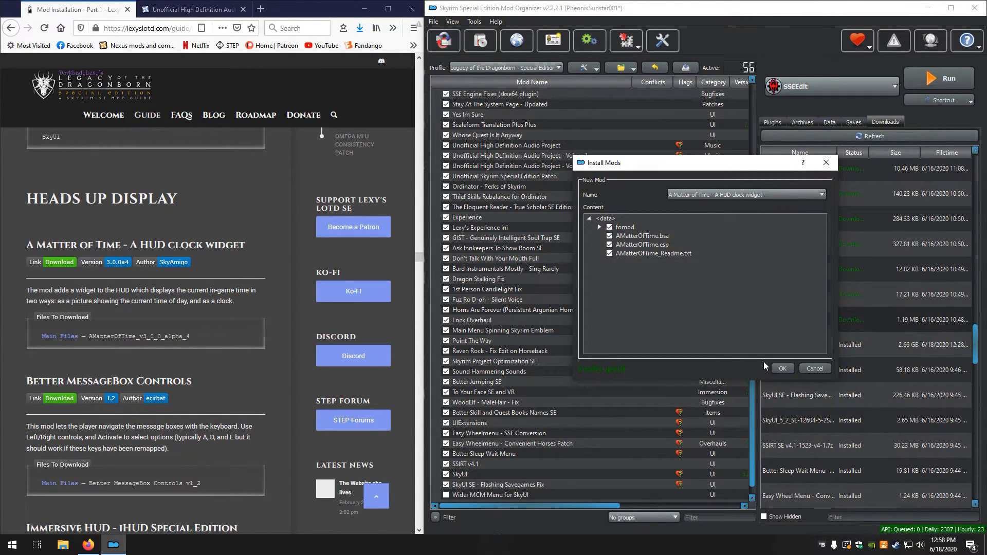
click(776, 369)
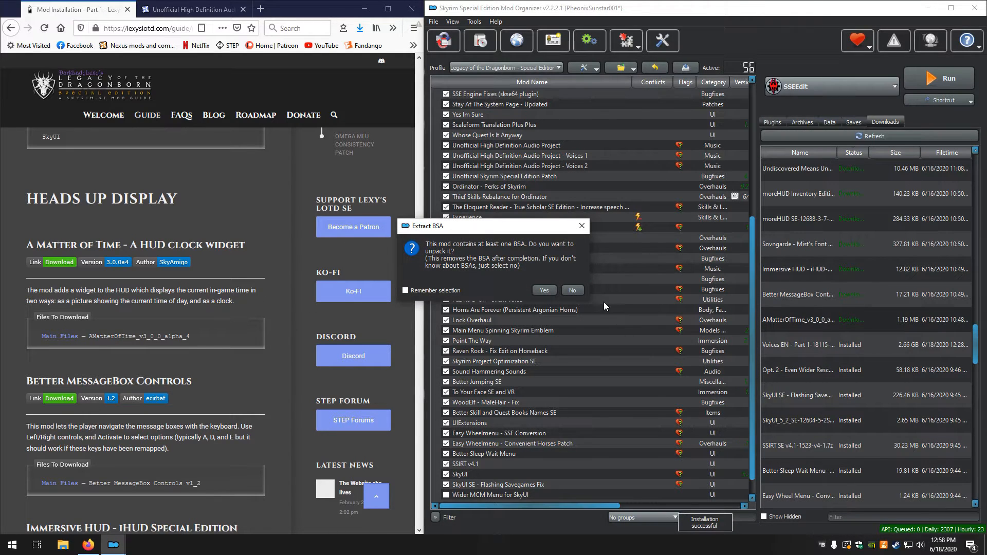
click(573, 289)
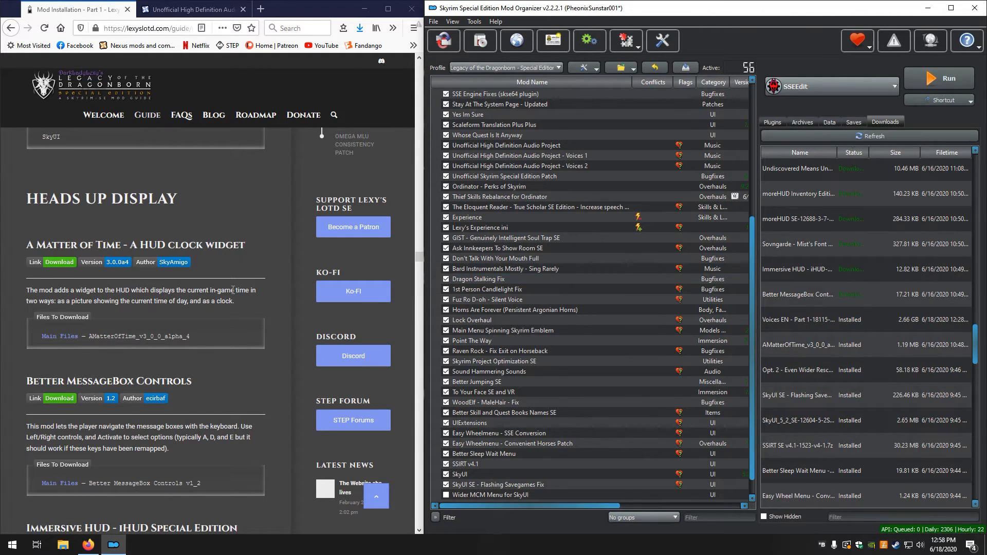
Install the downloaded Better MessageBox Controls file manually under that name, following the guide's next entry
scroll(232, 290, down, 3)
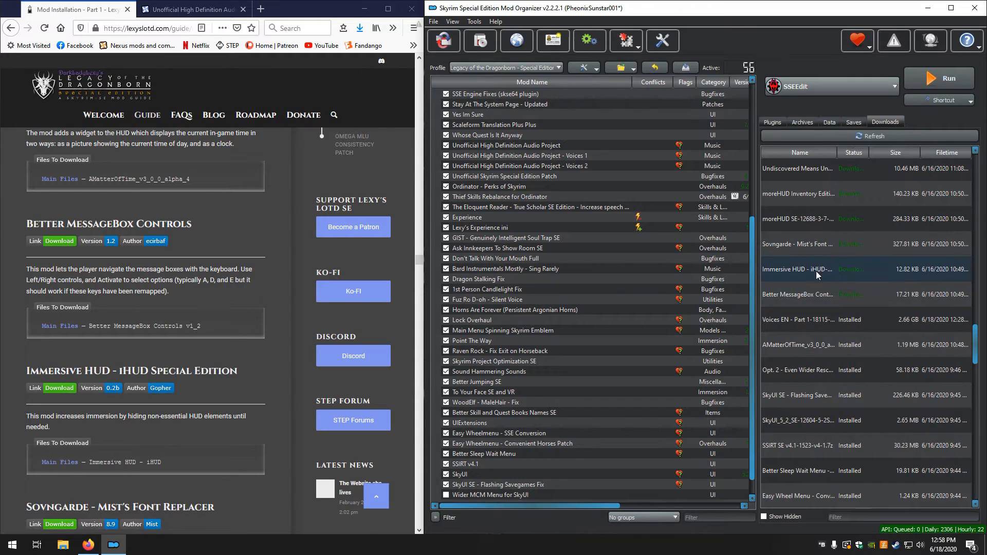
double_click(794, 295)
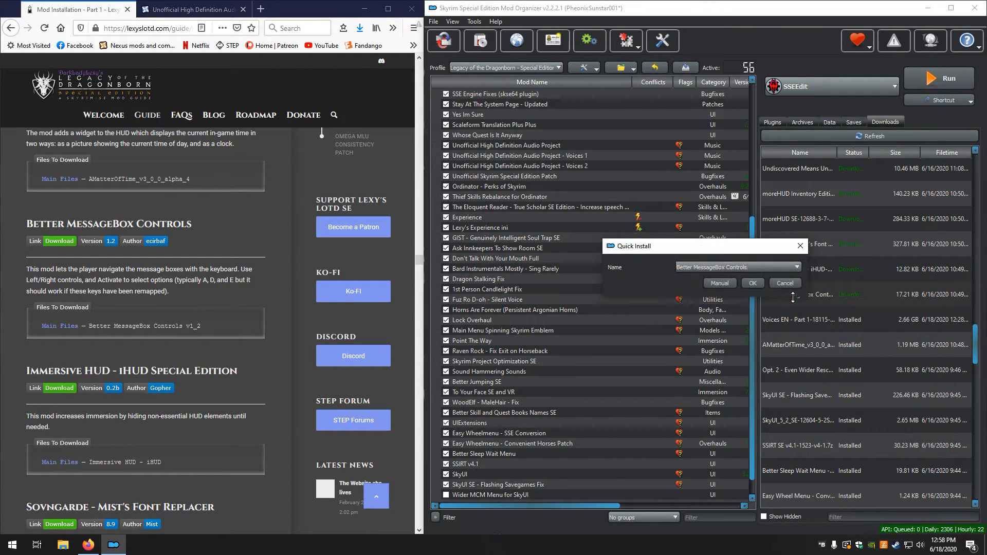
click(719, 283)
click(783, 369)
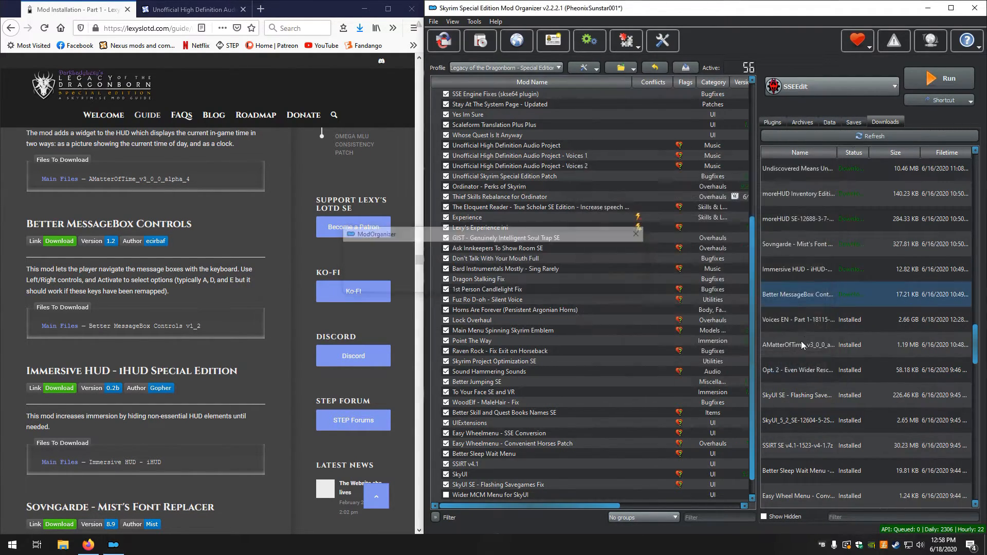
Install the downloaded Immersive HUD - iHUD Special Edition file manually under that name, without unpacking its BSA
click(797, 270)
double_click(798, 270)
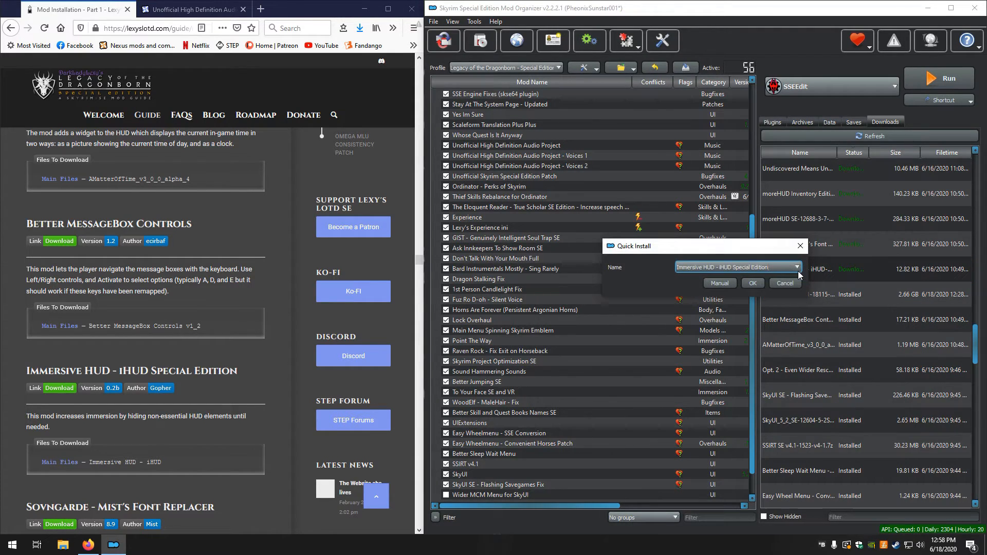
click(719, 283)
click(782, 368)
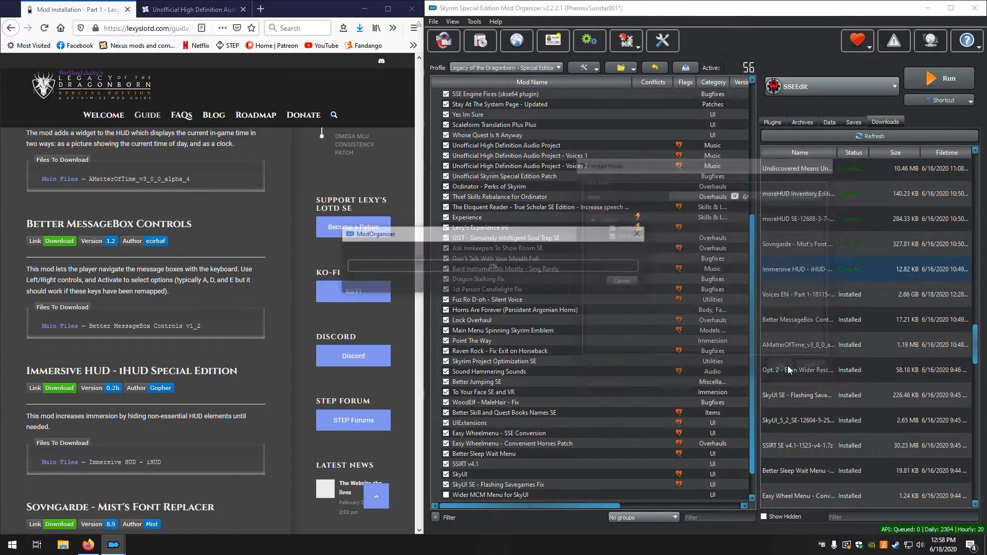
click(582, 289)
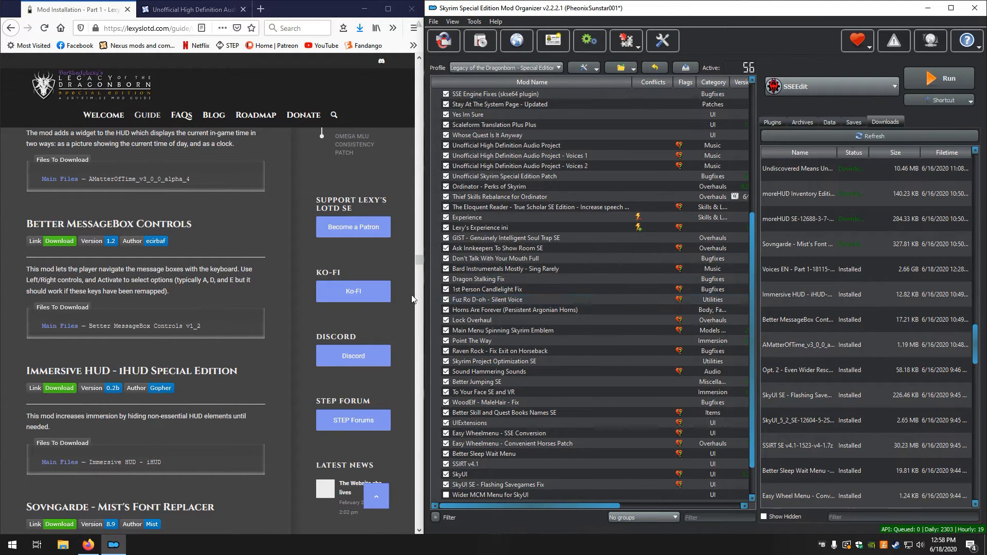
Install the downloaded Sovngarde - Mist's Font Replacer file manually with its top-level folder set as the data directory
scroll(251, 287, down, 4)
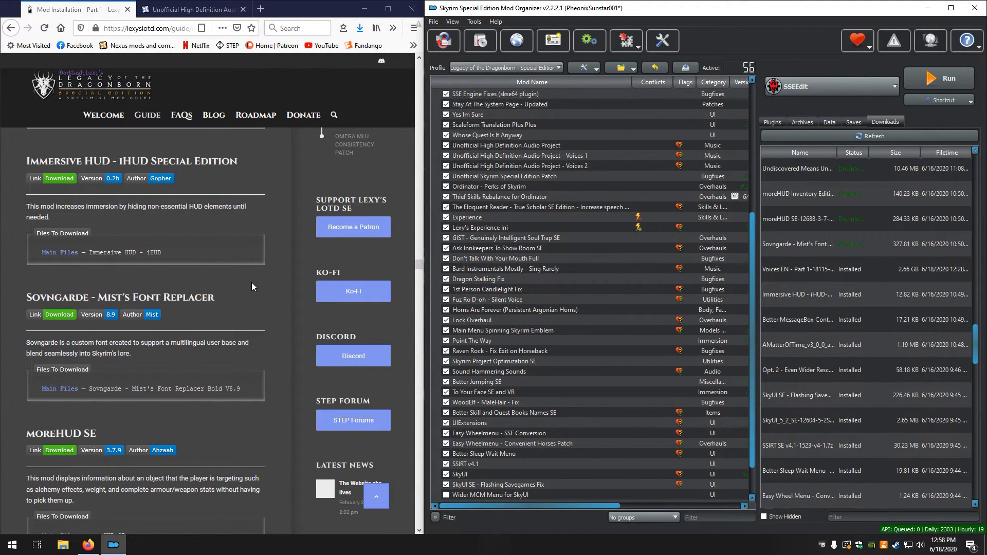
scroll(251, 286, down, 1)
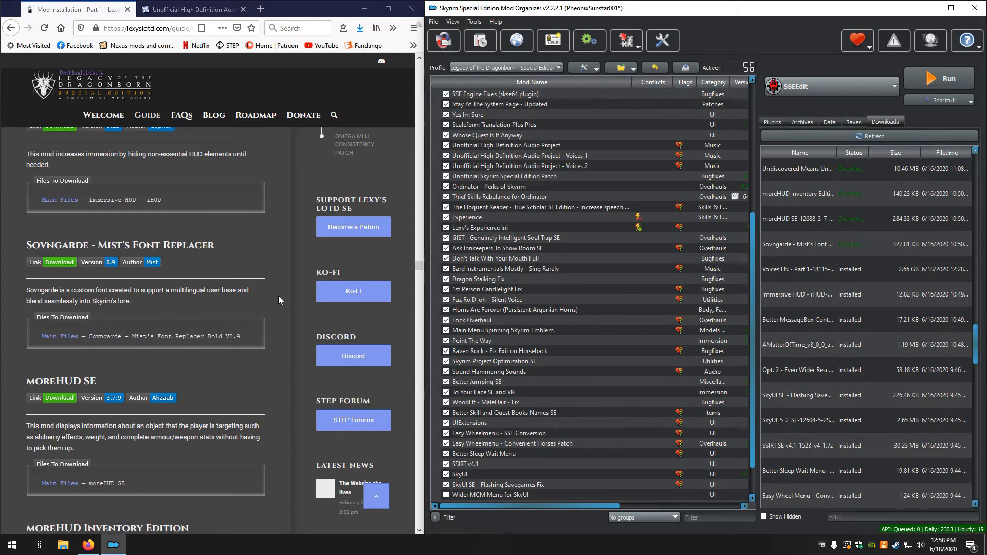
double_click(799, 242)
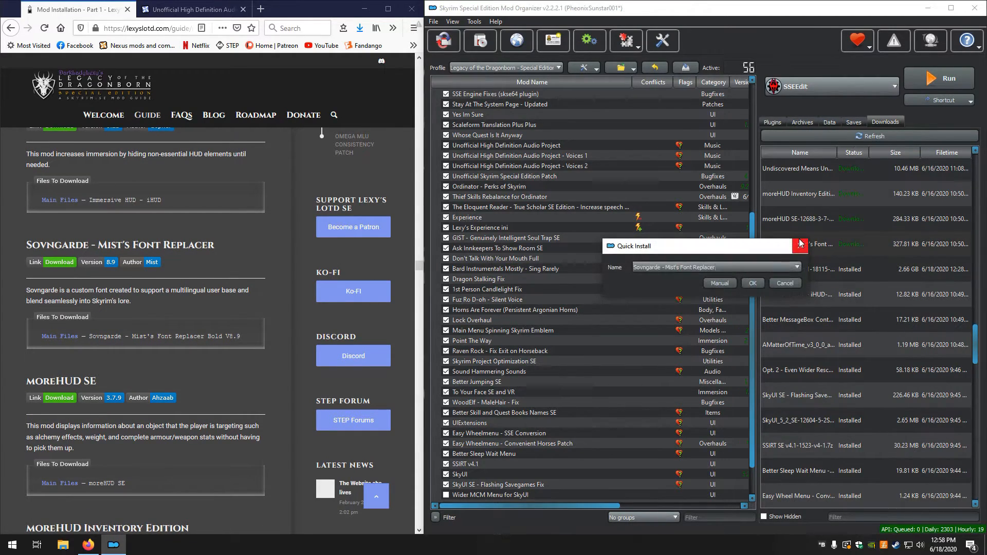
click(706, 284)
right_click(622, 227)
click(643, 231)
click(780, 368)
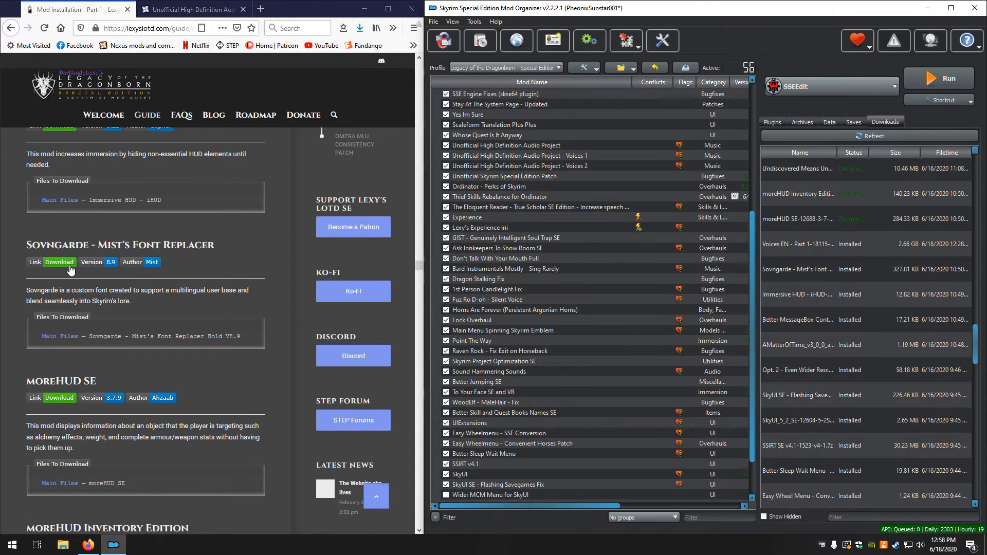
Install the downloaded moreHUD SE file manually with its top-level folder set as the data directory, leaving its BSA packed
scroll(58, 297, down, 3)
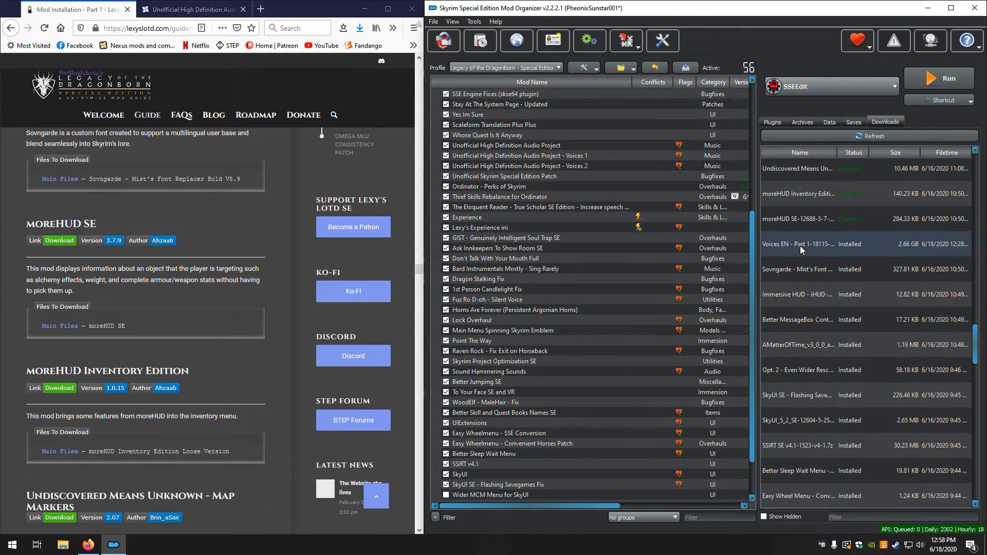
double_click(791, 220)
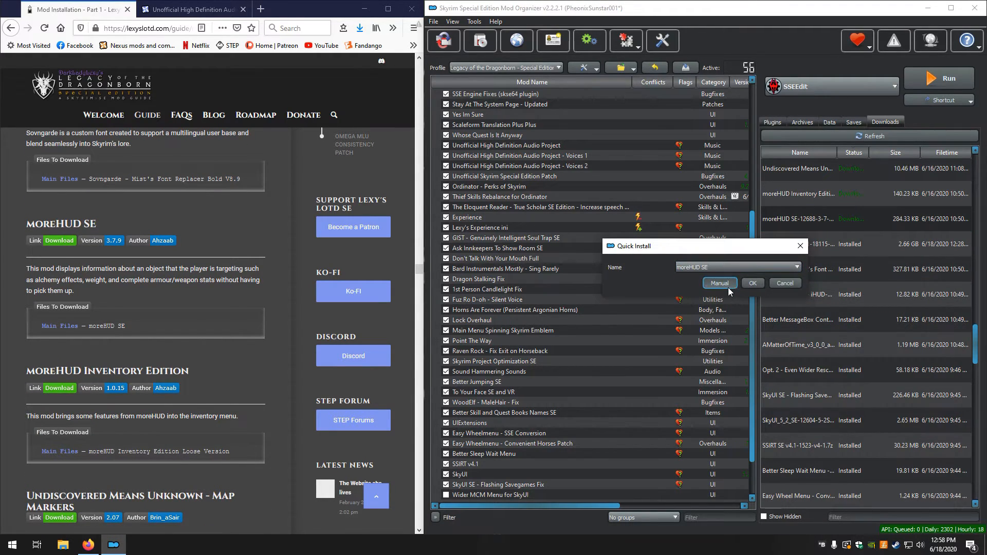
click(729, 288)
right_click(632, 226)
click(653, 232)
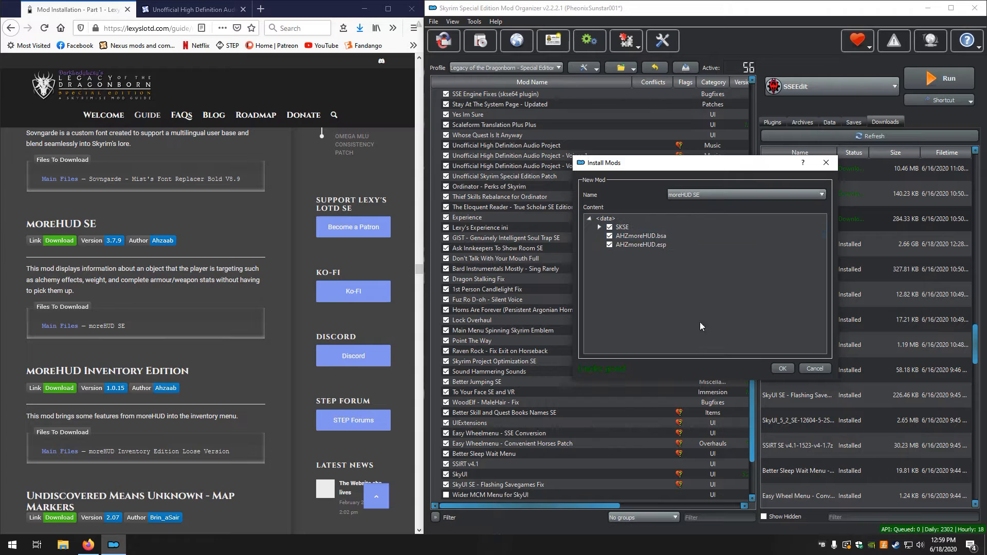
click(782, 369)
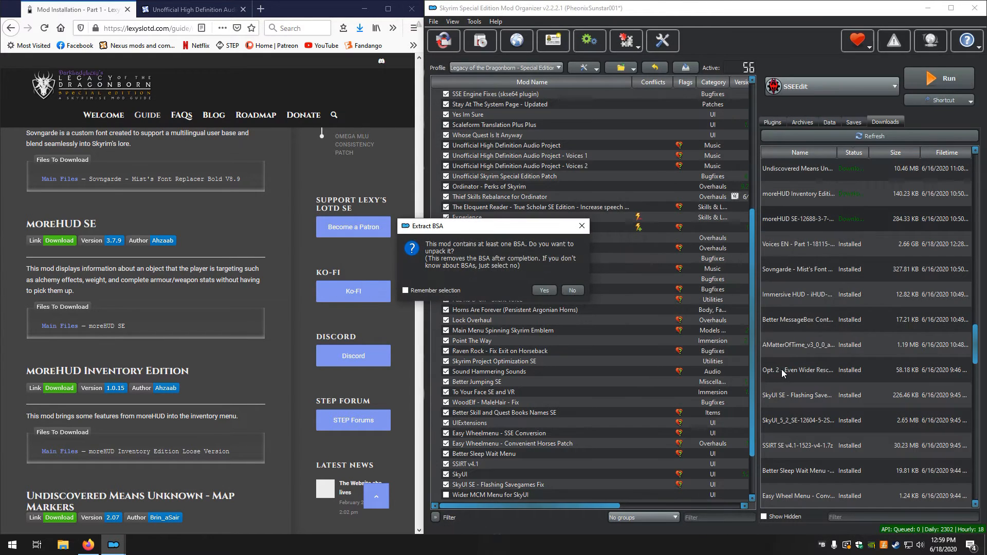
click(571, 291)
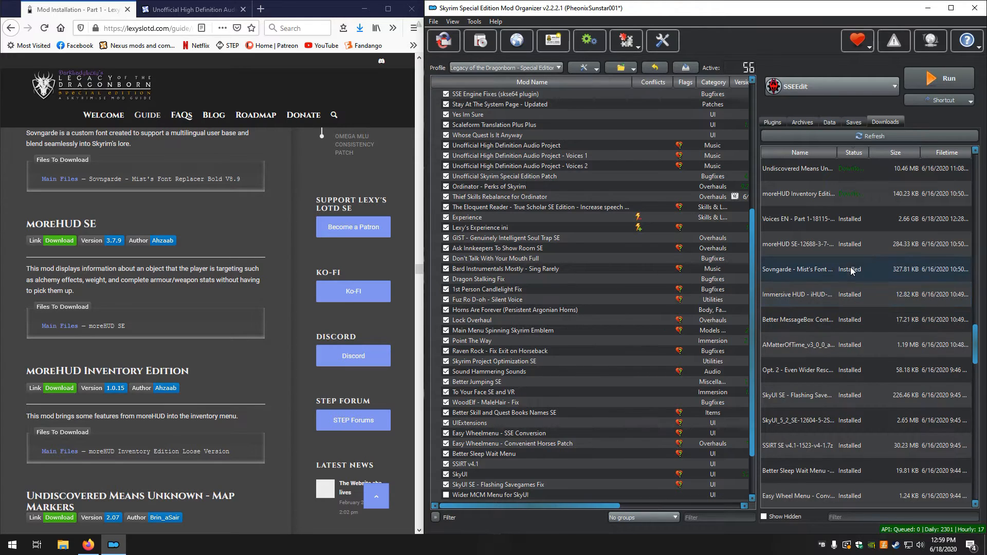
Install the downloaded moreHUD Inventory Edition file manually under that name, using its Data folder
double_click(795, 193)
click(714, 285)
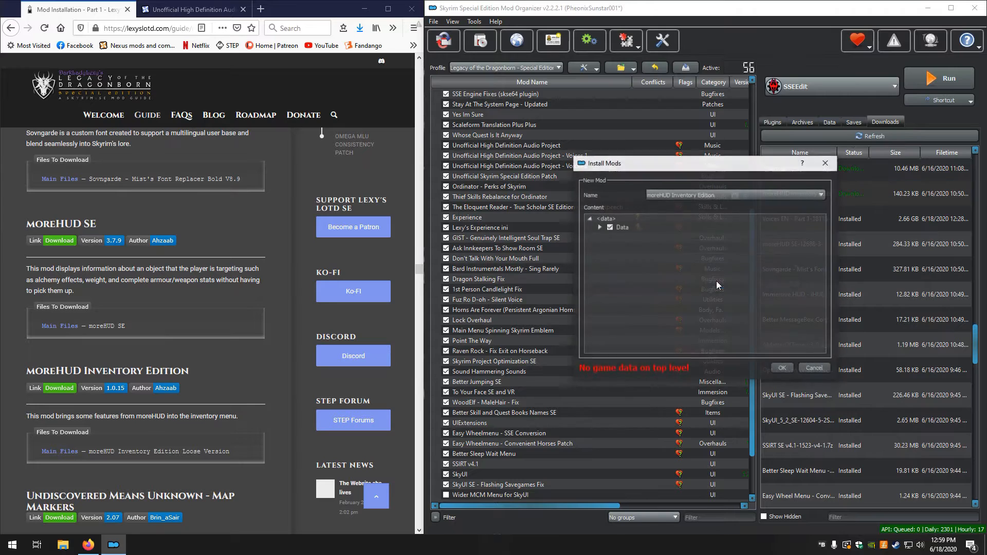
click(781, 369)
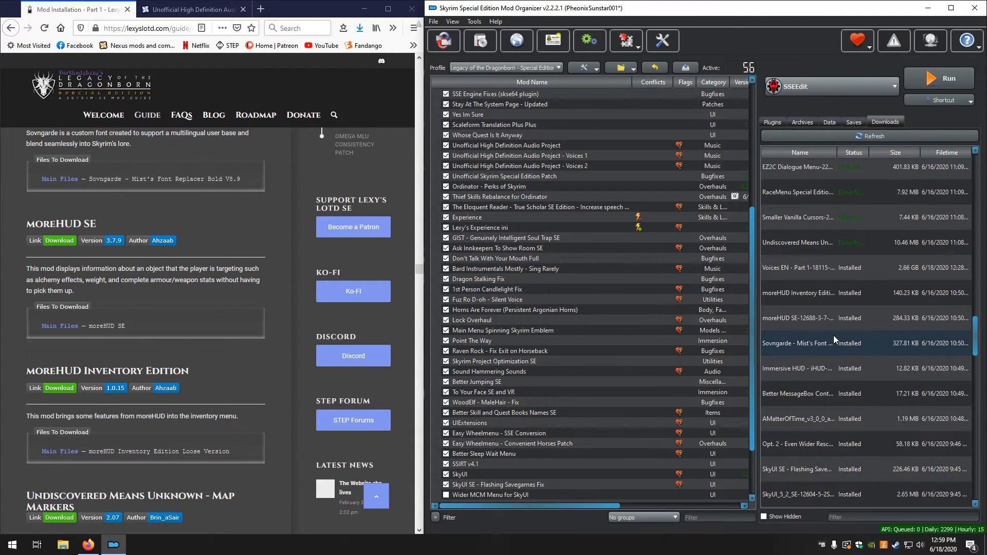
Start installing Undiscovered Means Unknown and expand its FOMOD instructions in the maximized guide window
scroll(168, 314, down, 5)
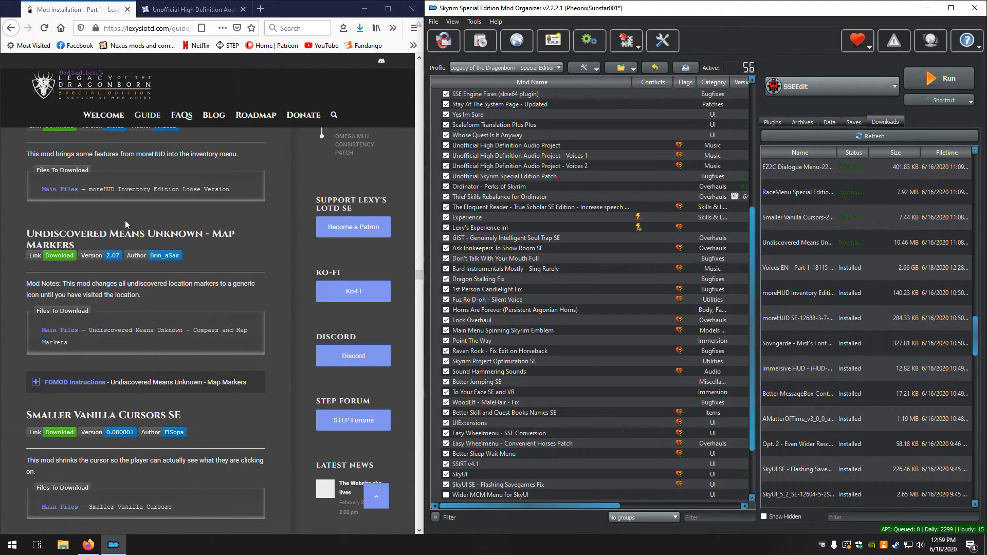
double_click(824, 241)
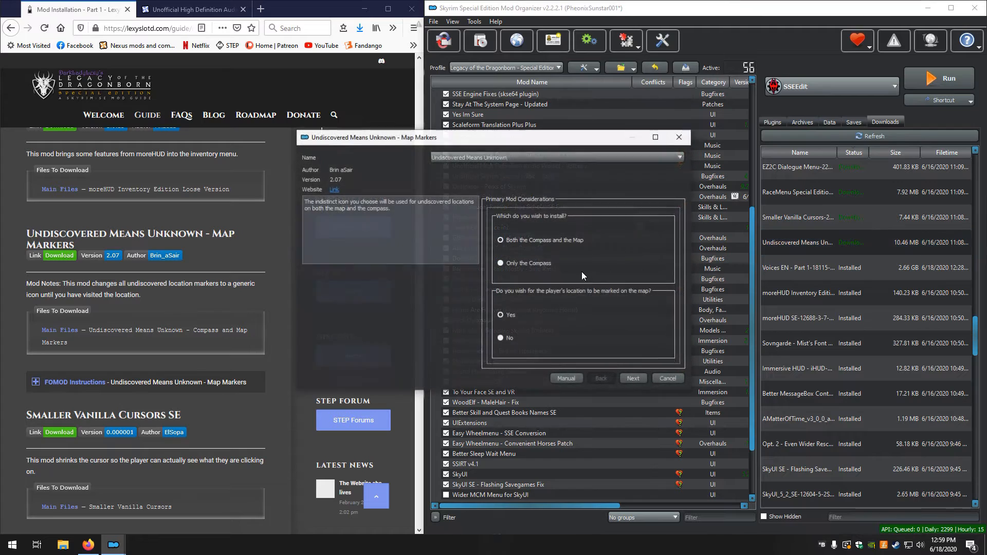
click(51, 385)
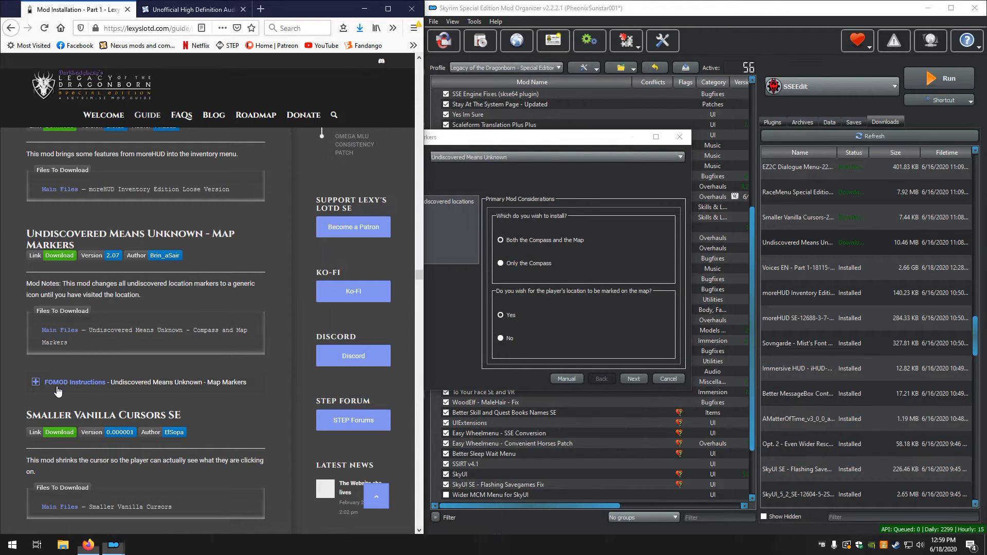
scroll(180, 327, down, 1)
scroll(180, 326, down, 5)
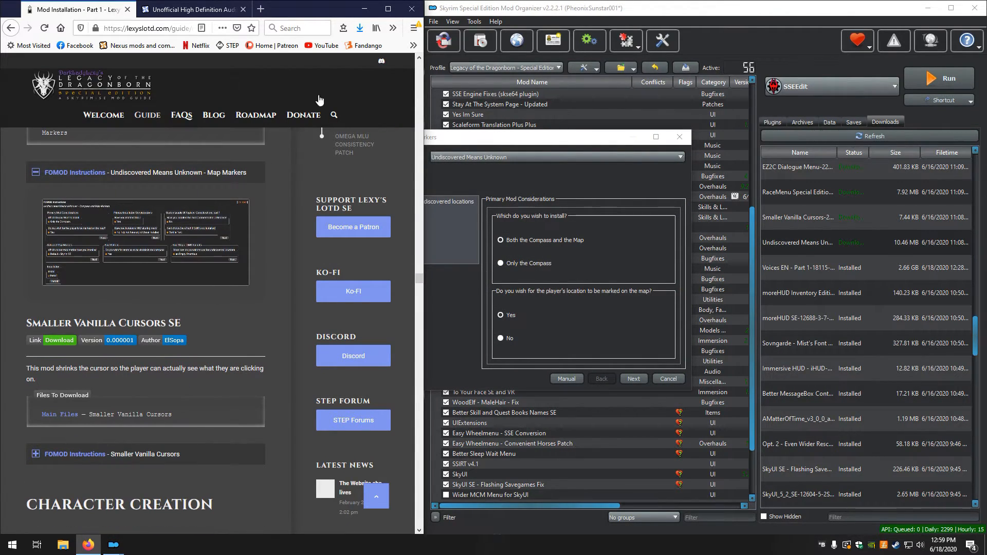
click(388, 9)
scroll(231, 338, up, 4)
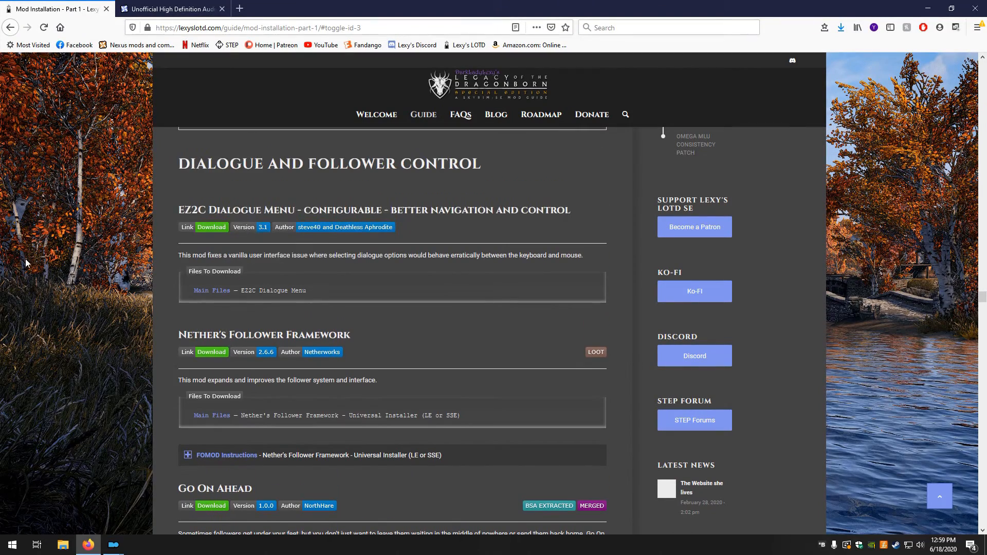
scroll(29, 265, up, 14)
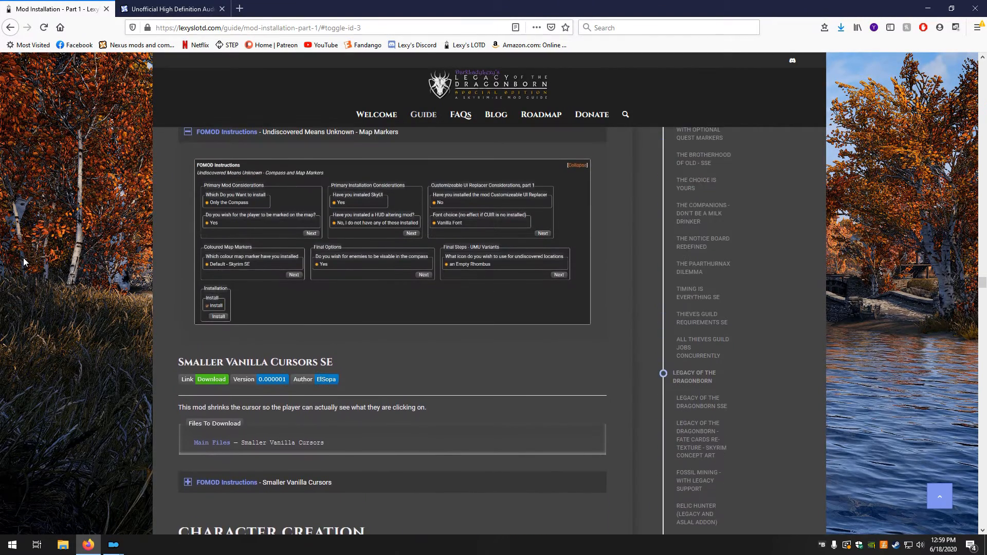
scroll(23, 262, up, 3)
Place the Undiscovered Means Unknown installer beside the instructions; choose Only the Compass, player location Yes, SkyUI Yes and no HUD-altering mod
mouse_move(116, 546)
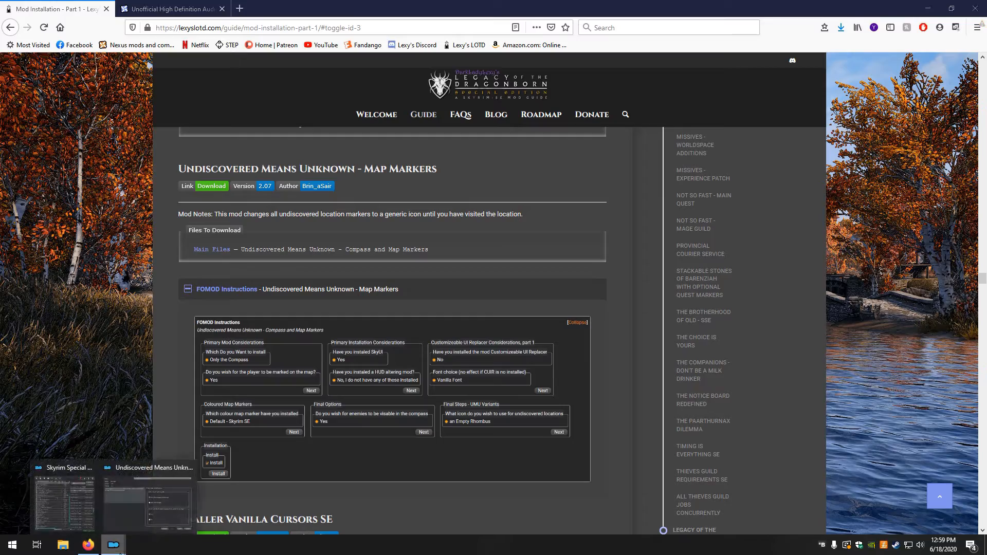
click(170, 501)
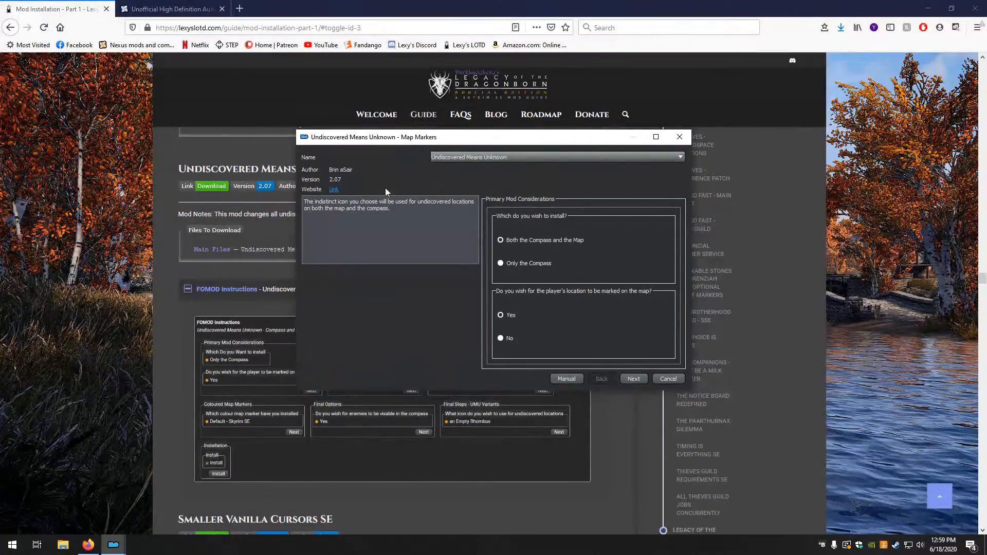
drag(381, 139, 575, 63)
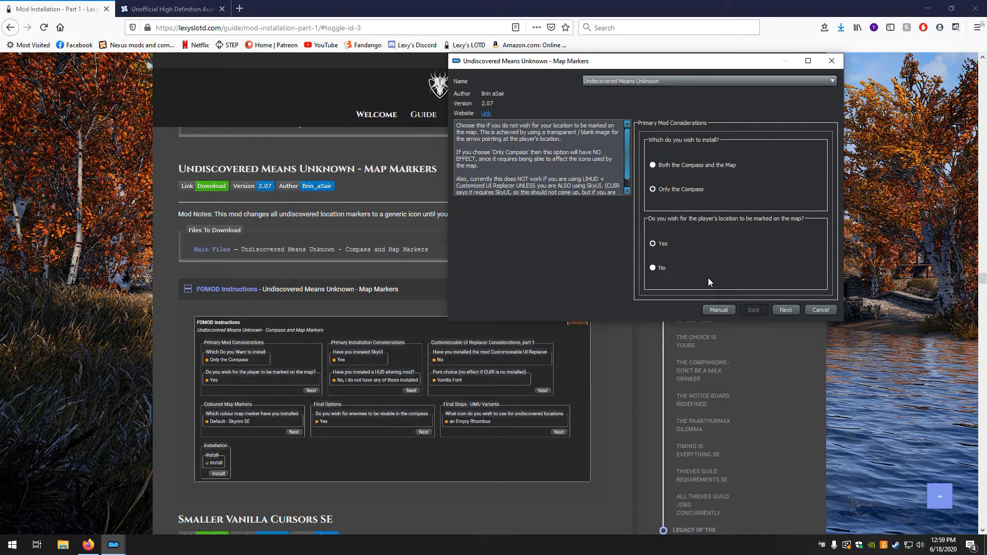
click(786, 311)
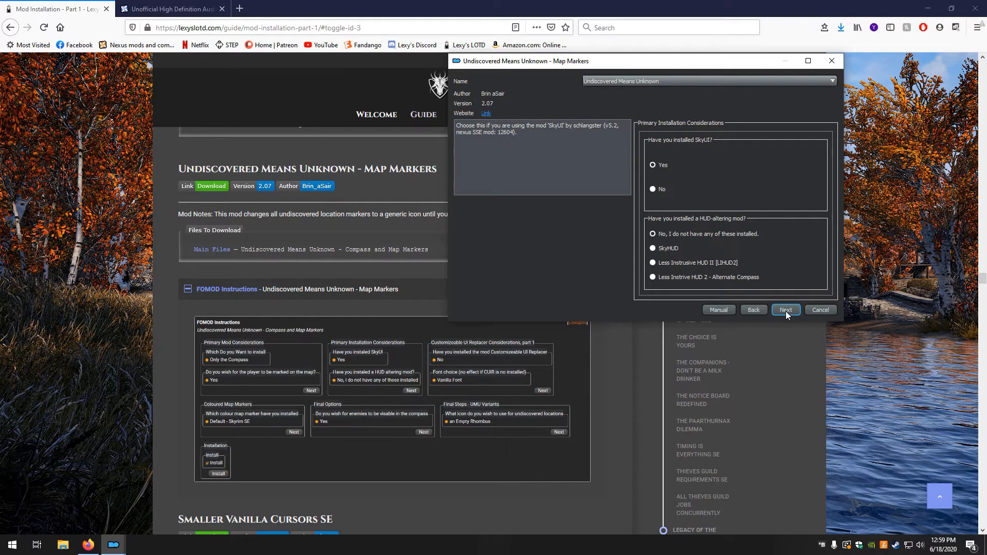
click(785, 311)
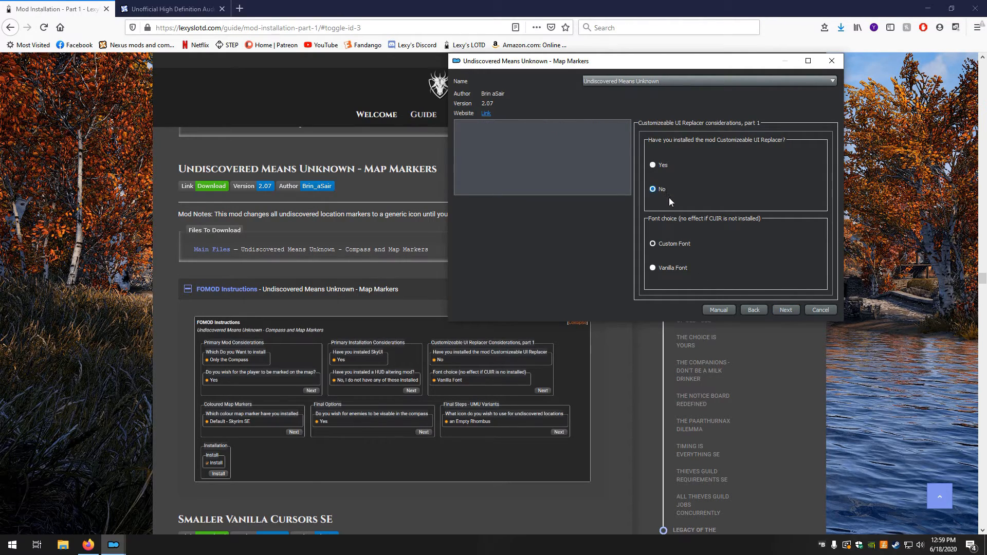
Choose No for Customizeable UI Replacer, Vanilla Font, and Default - Skyrim SE map markers in the installer
click(672, 268)
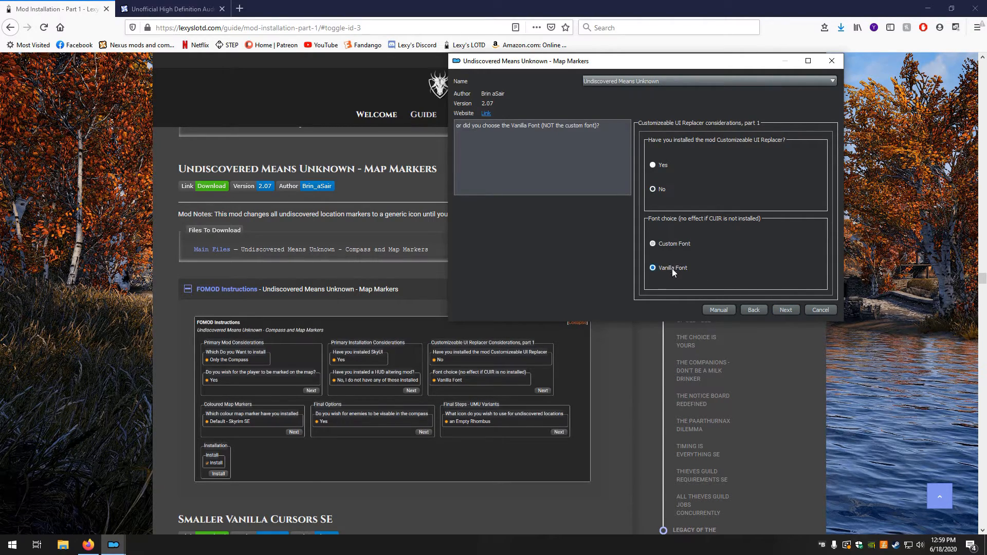
click(788, 309)
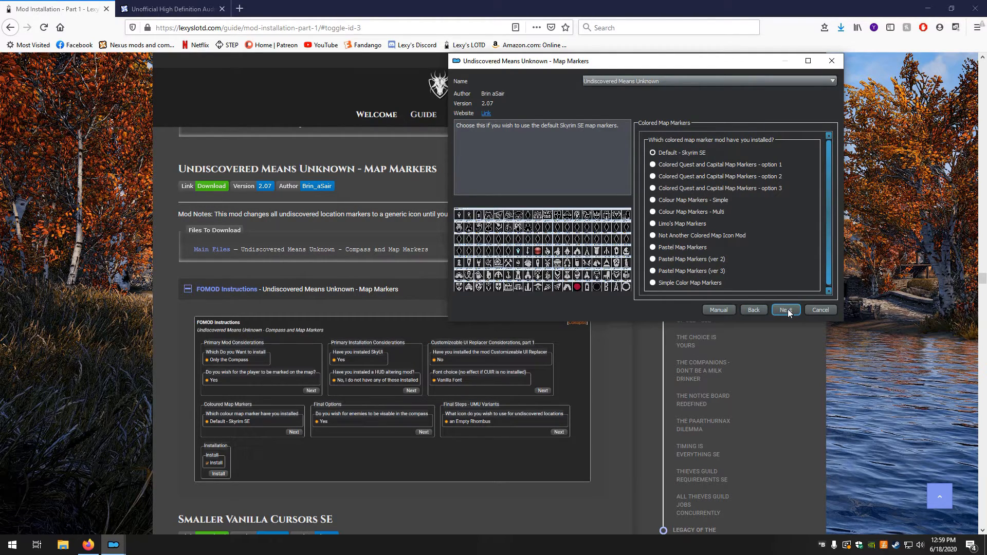
click(788, 313)
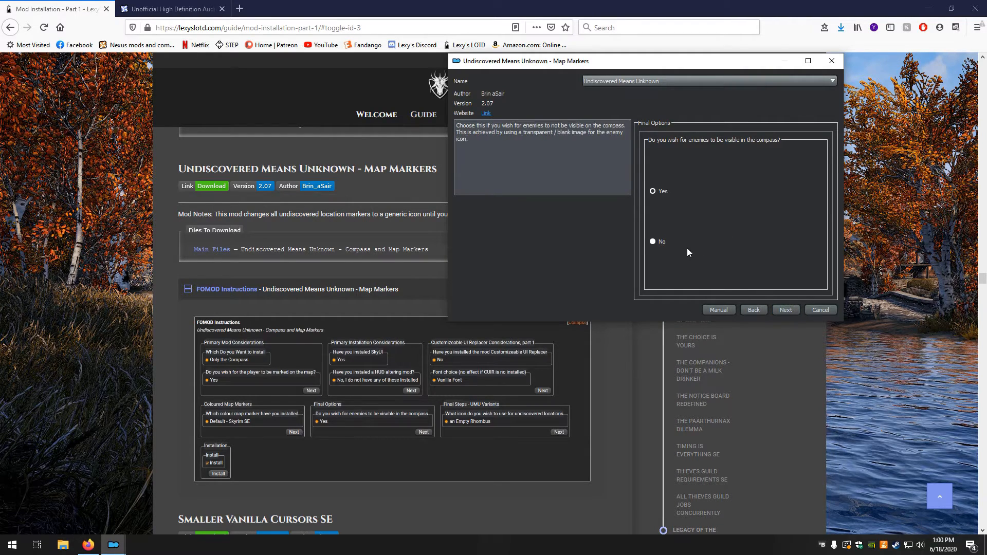
Keep enemies visible on the compass, choose an Empty Rhombus for undiscovered locations, and install Undiscovered Means Unknown
click(792, 310)
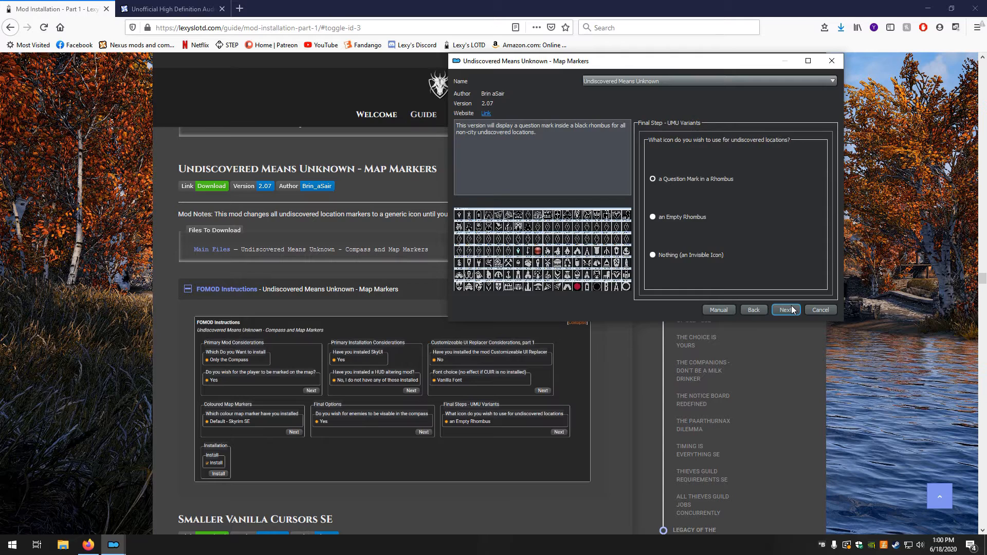
click(701, 217)
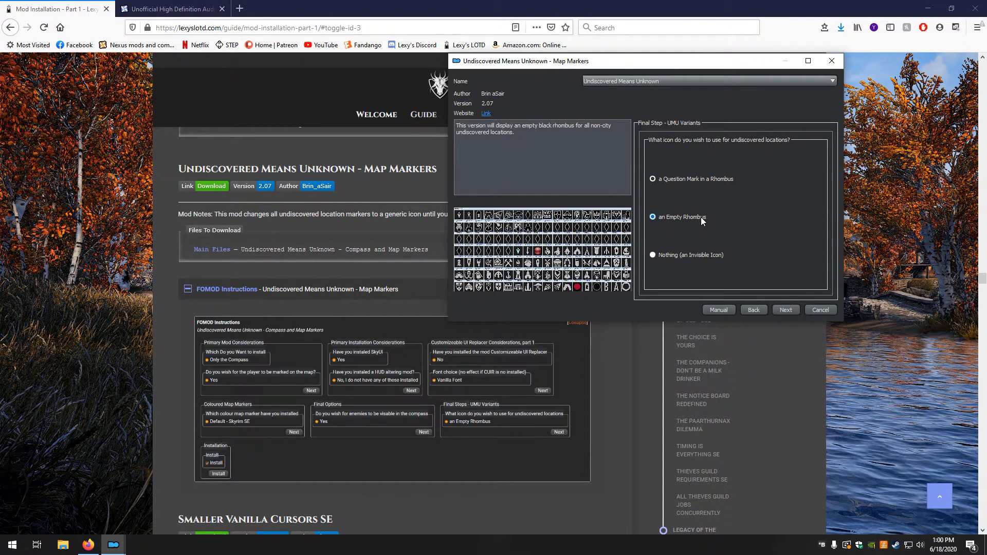
click(787, 309)
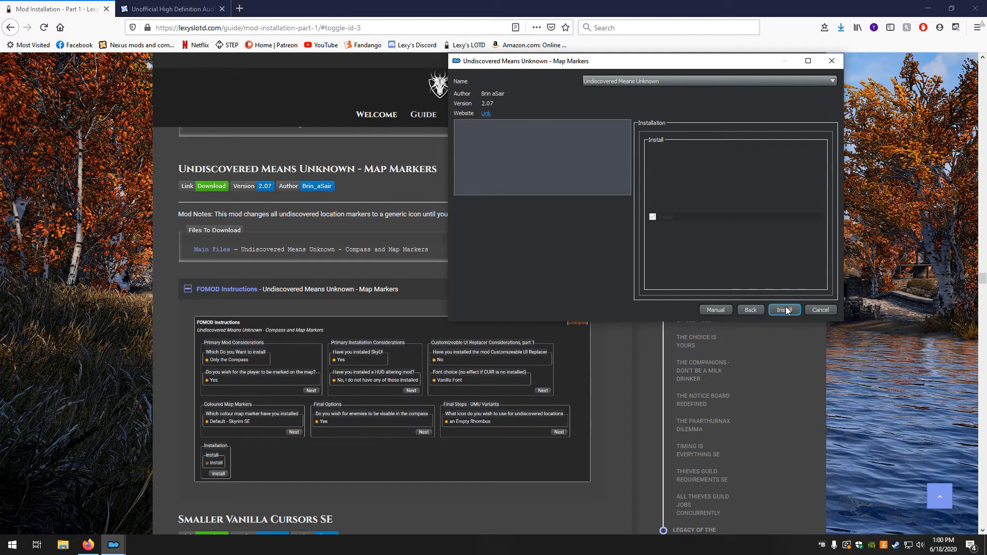
click(785, 310)
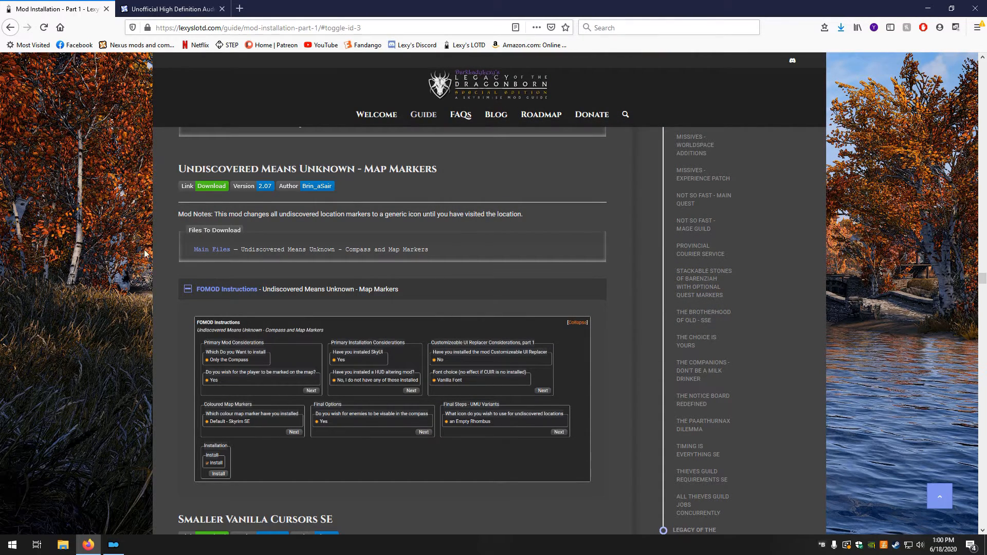
Place the guide window beside Mod Organizer again and bring up its Smaller Vanilla Cursors SE section
click(951, 9)
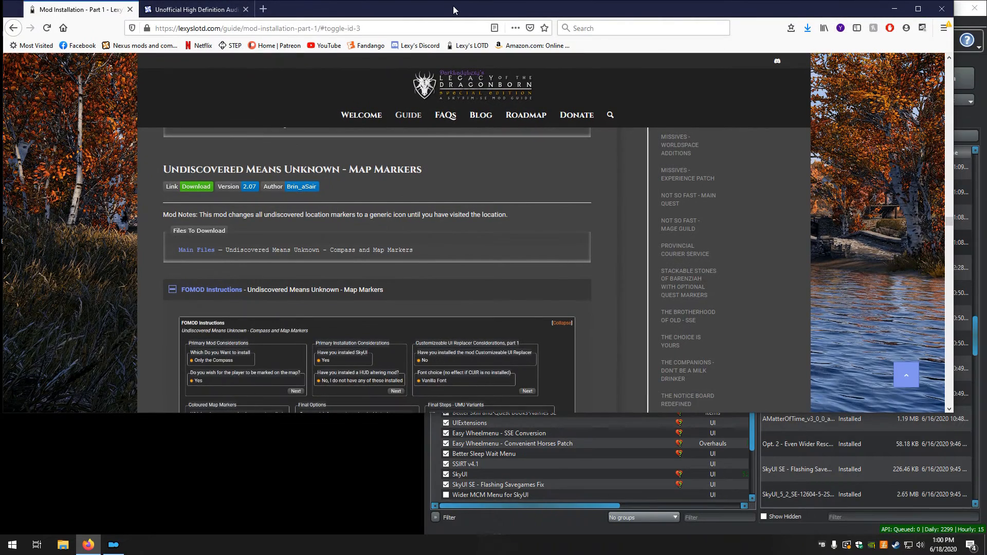
drag(366, 8, 1, 106)
scroll(151, 137, down, 1)
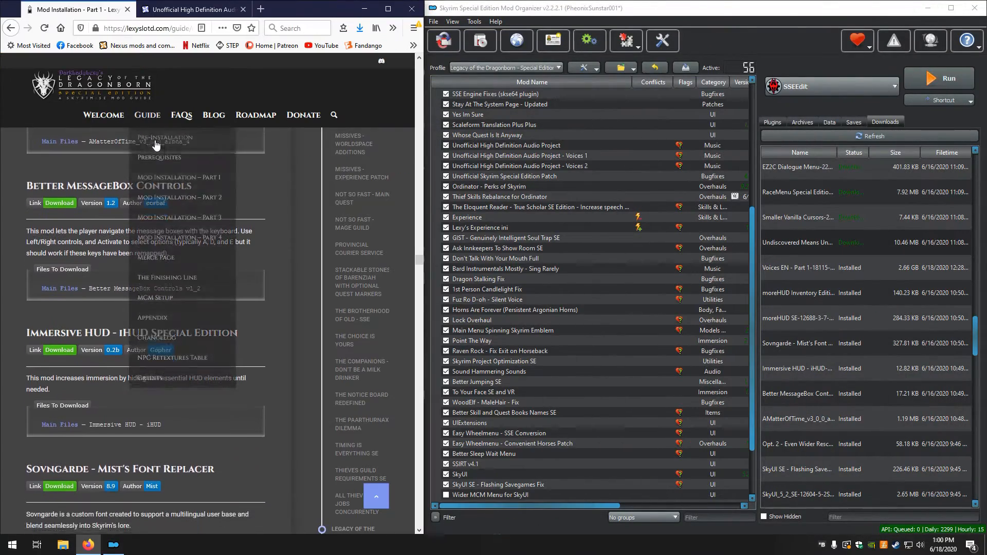
scroll(152, 140, down, 2)
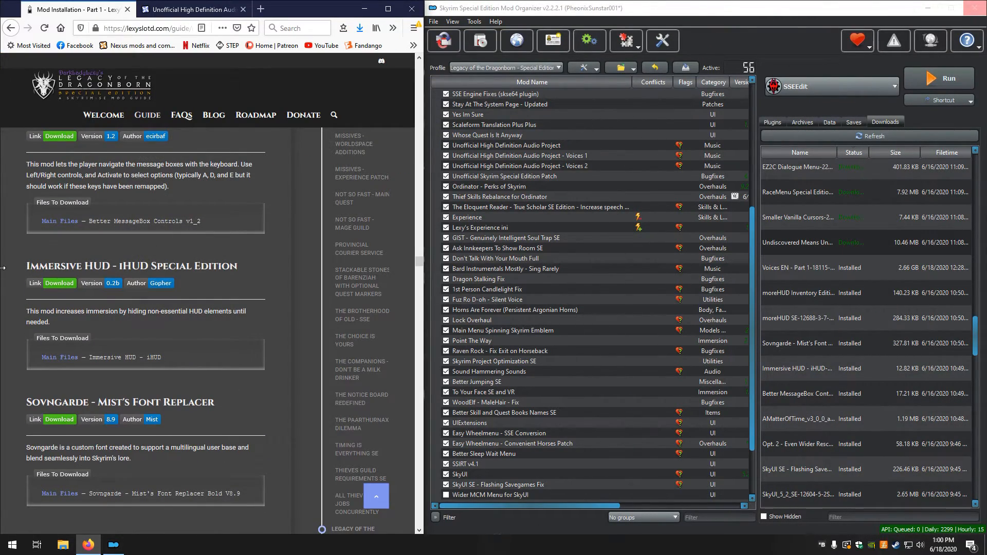
scroll(138, 322, down, 10)
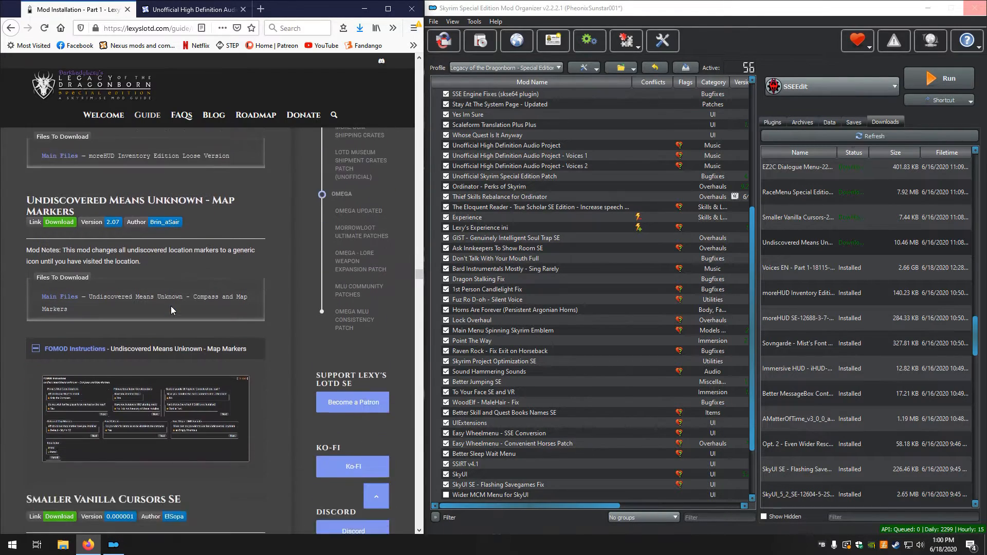
scroll(173, 288, down, 6)
scroll(174, 288, up, 5)
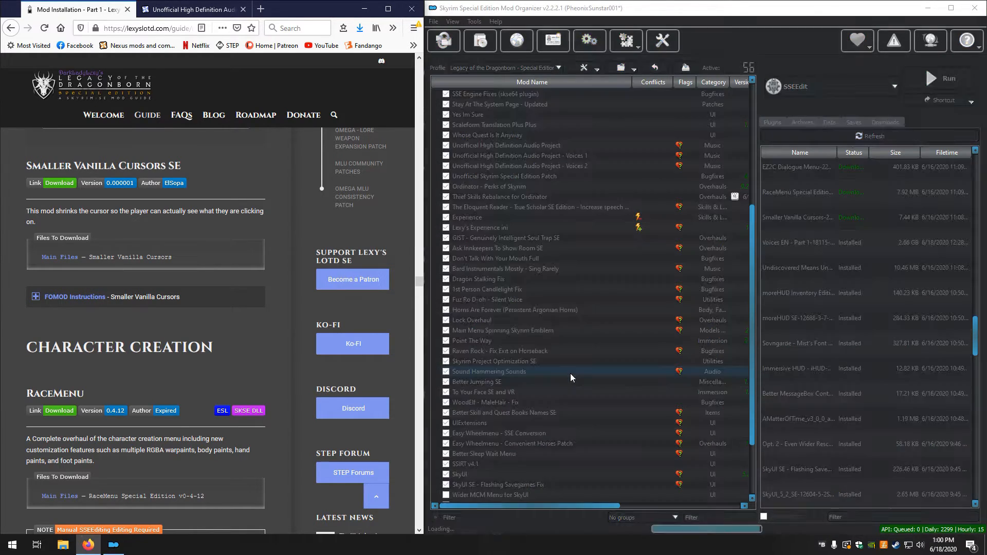
Enable all the newly installed UI mods from Wider MCM Menu for SkyUI through Undiscovered Means Unknown
scroll(497, 472, down, 3)
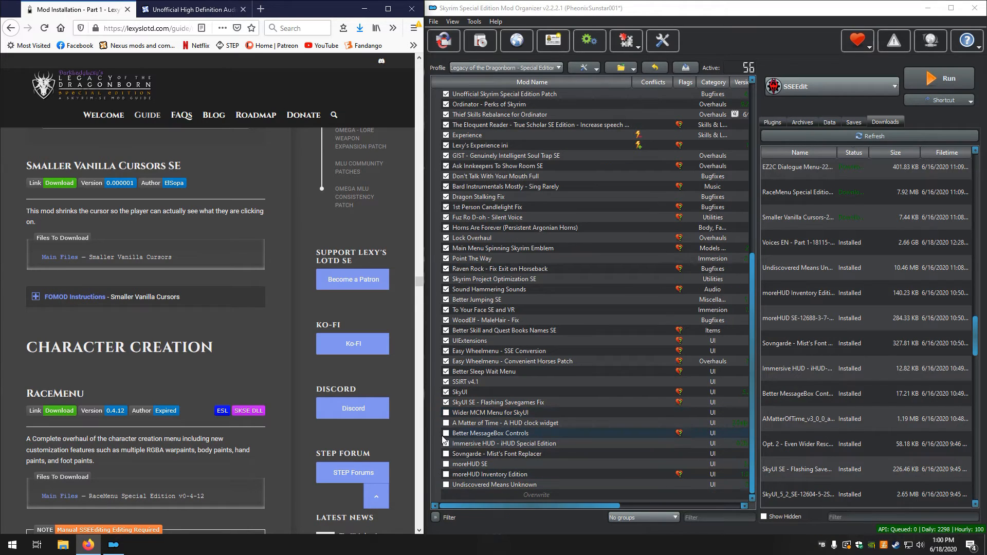
click(505, 485)
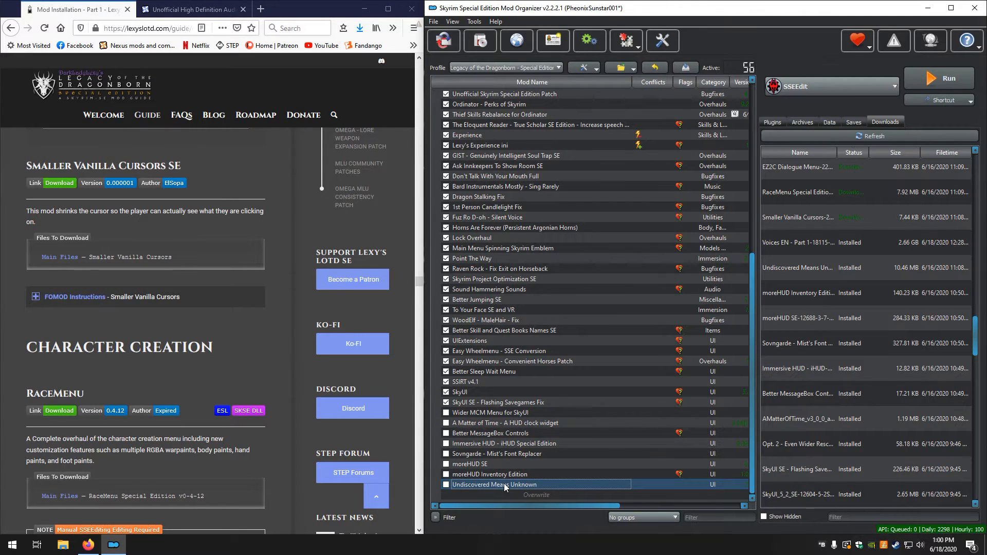
key(shift+Up)
key(shift+Up)
key(shift+Up)
key(shift+Up)
key(shift+Up)
key(shift+Up)
key(shift+Up)
key(space)
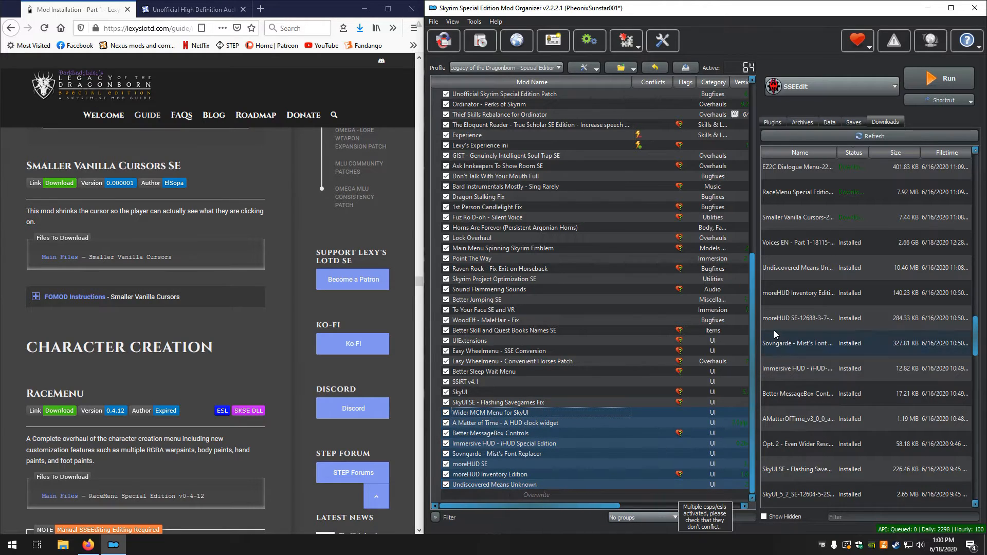
Install Smaller Vanilla Cursors with the Right option, consulting the guide's FOMOD instructions, and enable the mod
double_click(806, 223)
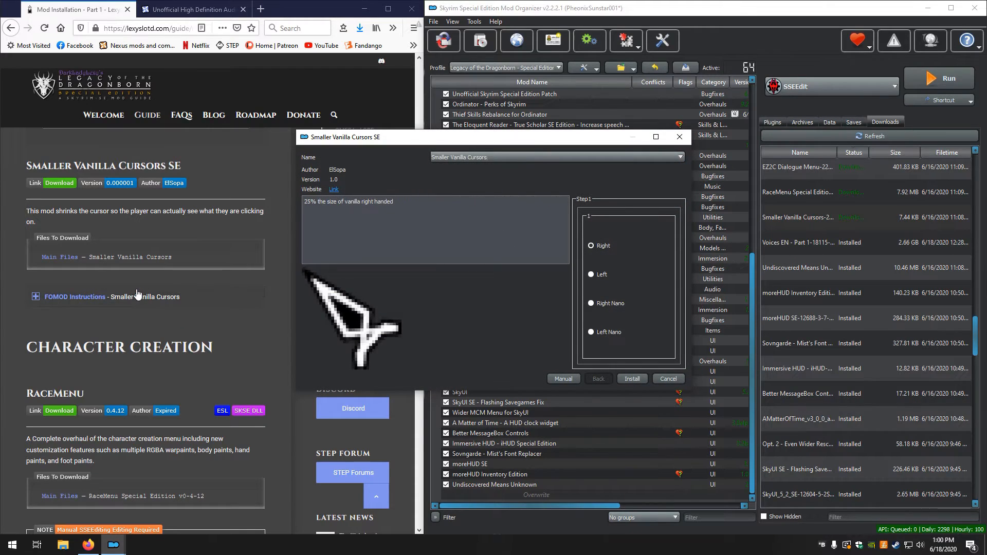
click(89, 297)
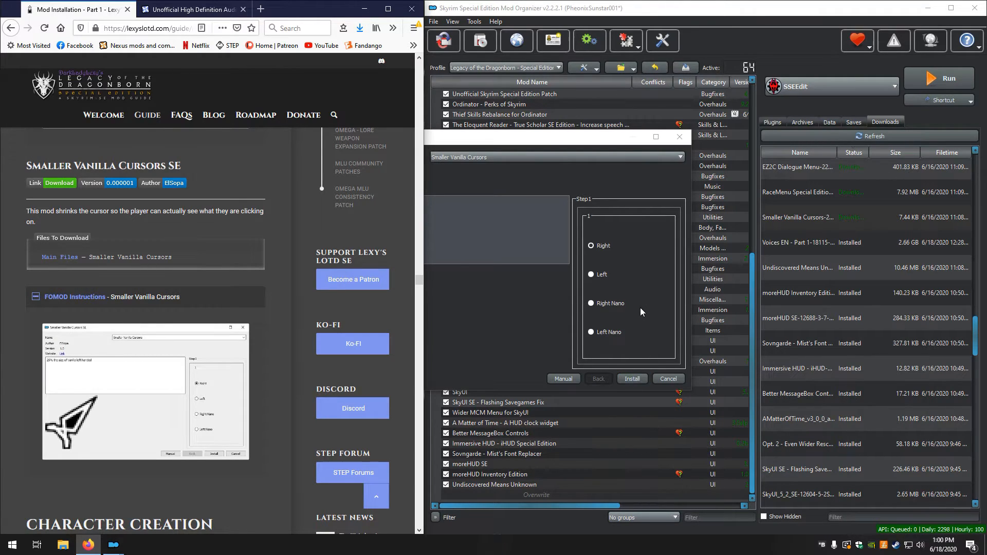
click(632, 379)
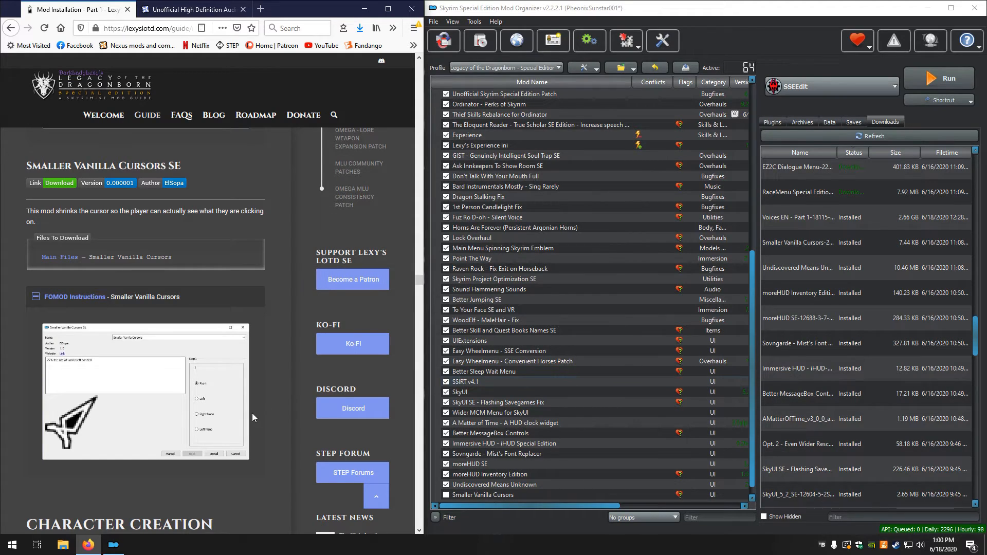
click(445, 494)
Install the downloaded RaceMenu Special Edition file manually as RaceMenu with all its contents, and enable the mod
scroll(180, 386, down, 3)
scroll(140, 378, down, 5)
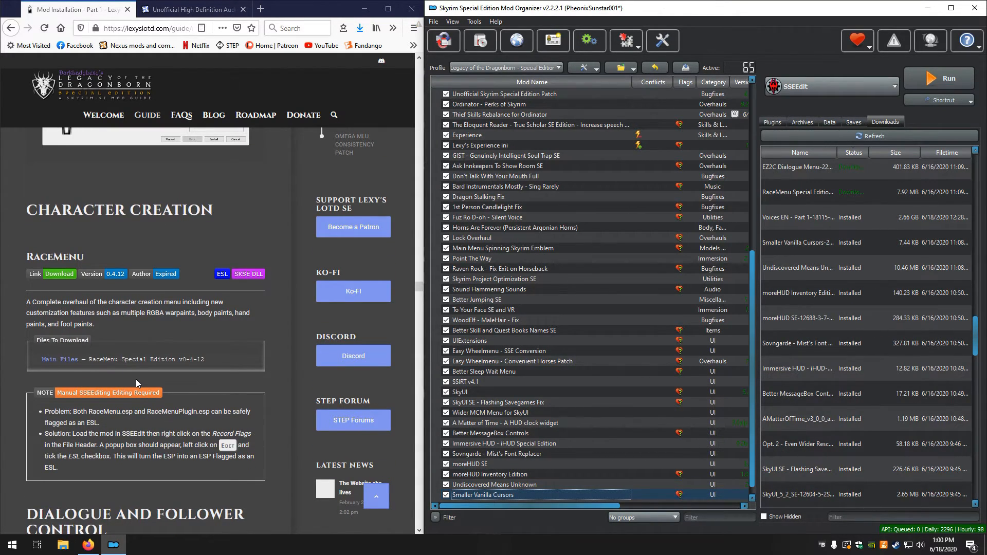
scroll(135, 378, down, 4)
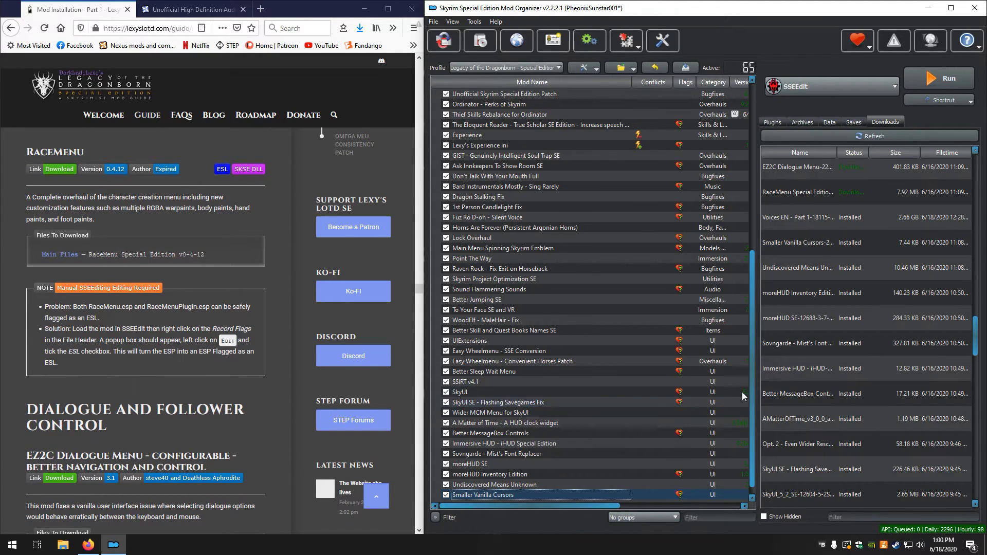
scroll(810, 312, up, 2)
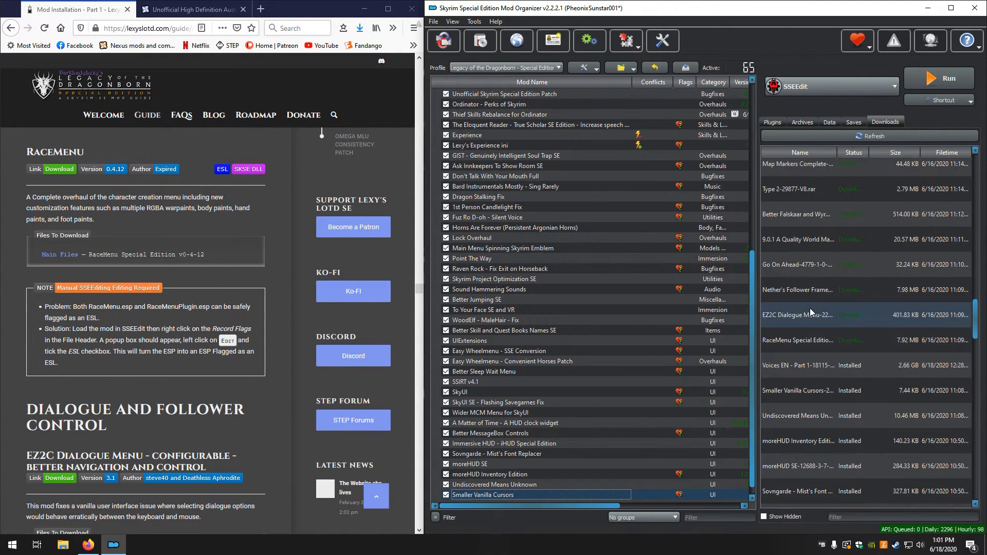
double_click(790, 341)
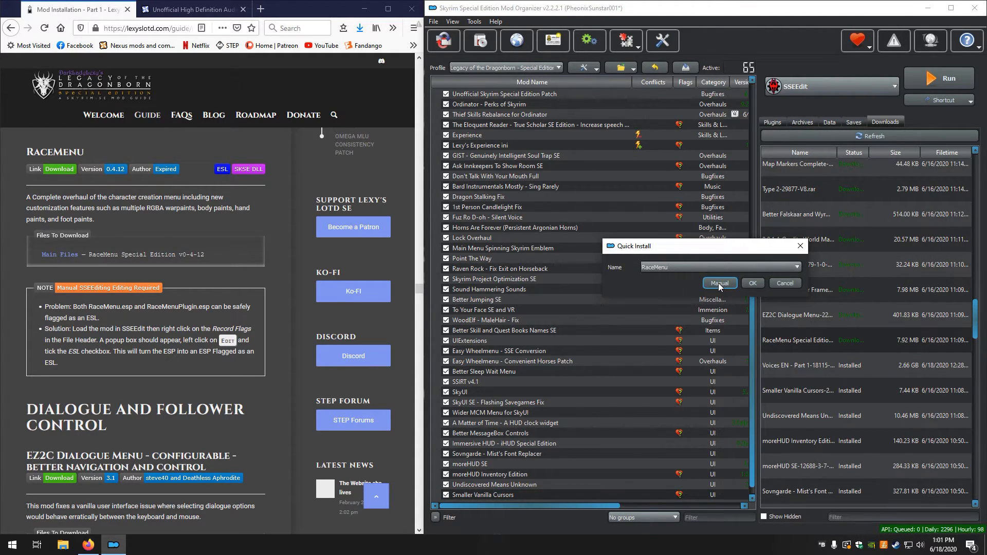
click(719, 283)
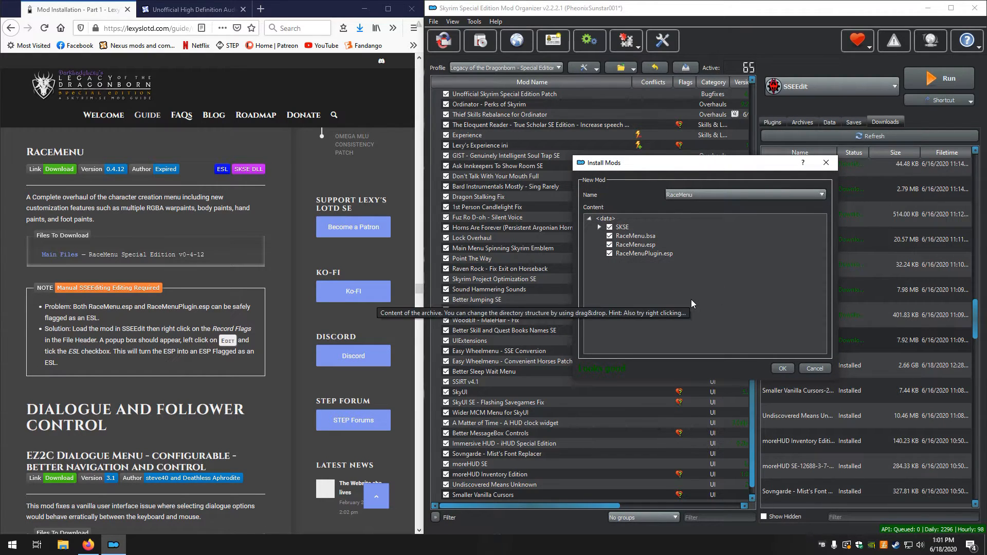
click(782, 369)
click(573, 291)
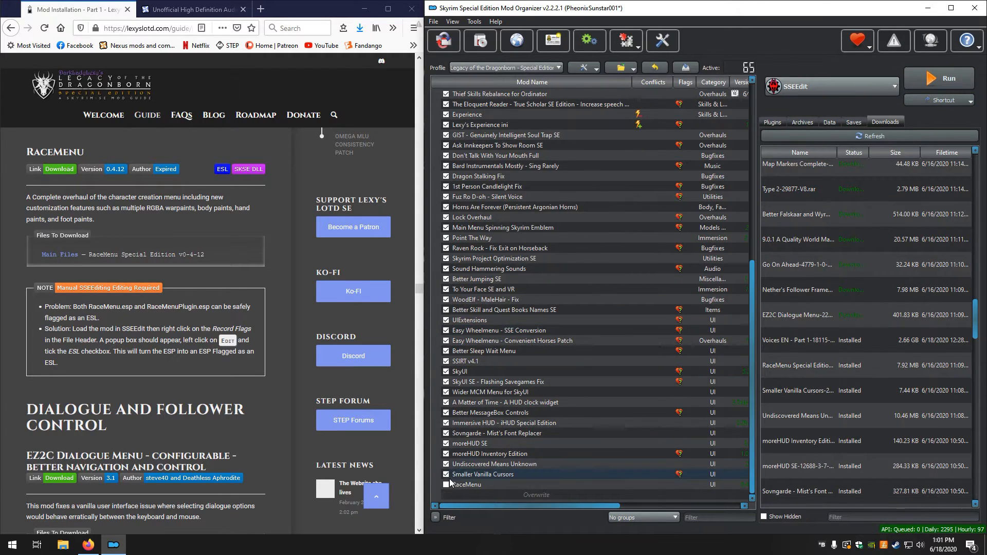
click(445, 486)
Launch SSEEdit from Mod Organizer and load only RaceMenu.esp and RaceMenuPlugin.esp
click(940, 78)
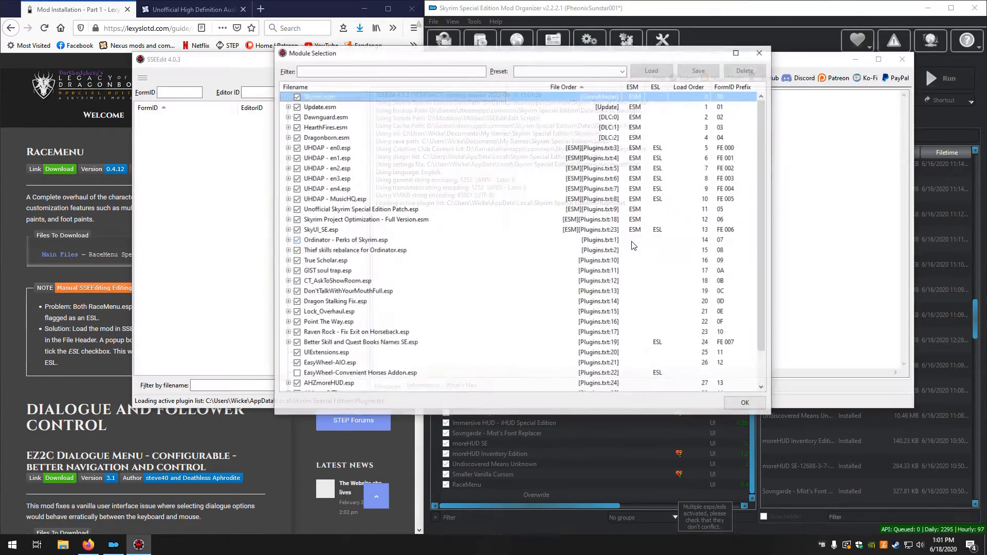
right_click(499, 261)
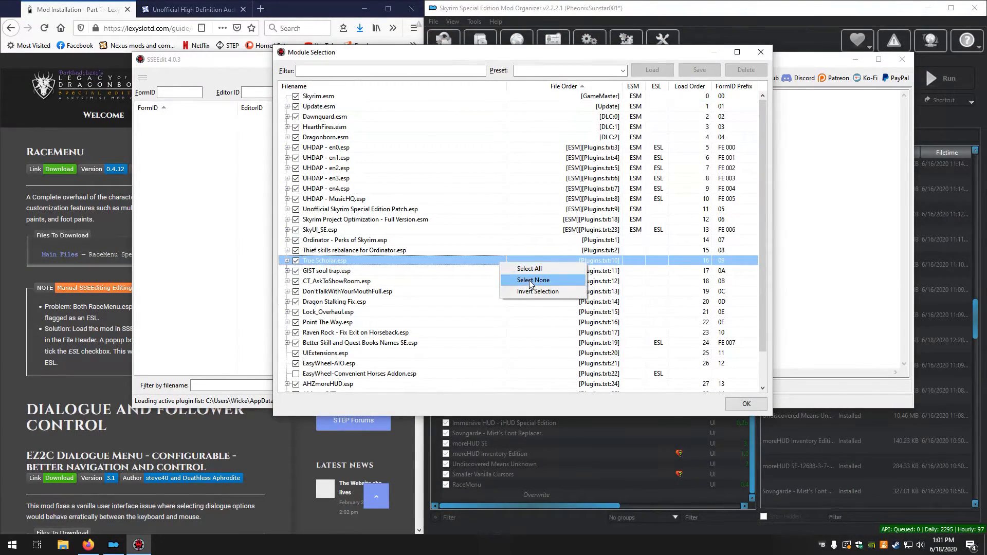
click(522, 280)
scroll(474, 275, down, 2)
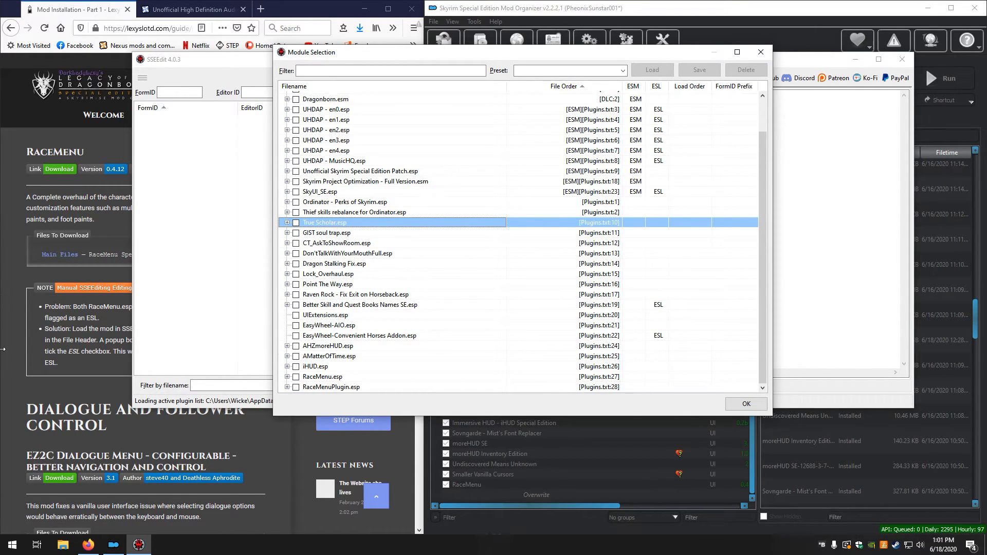
click(15, 363)
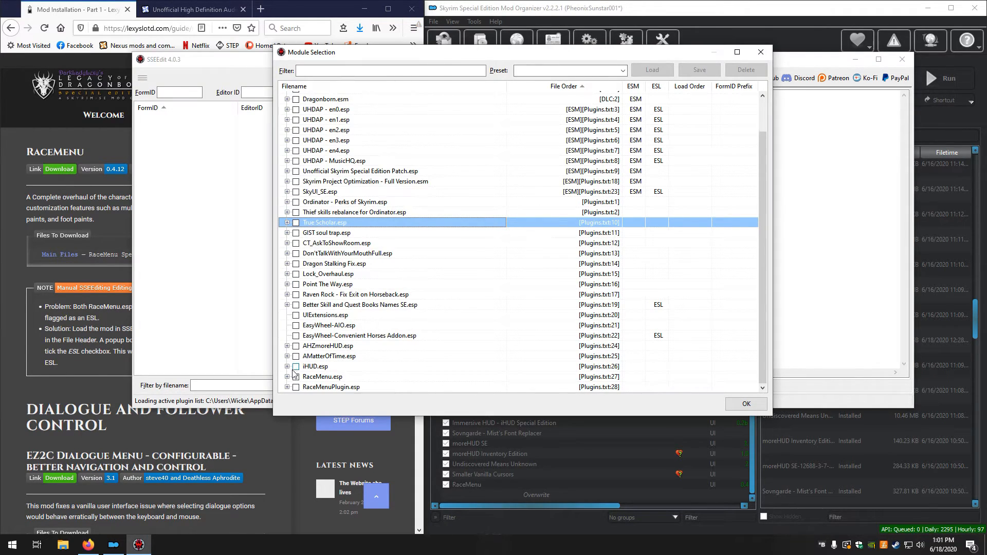
click(296, 377)
click(296, 387)
click(745, 406)
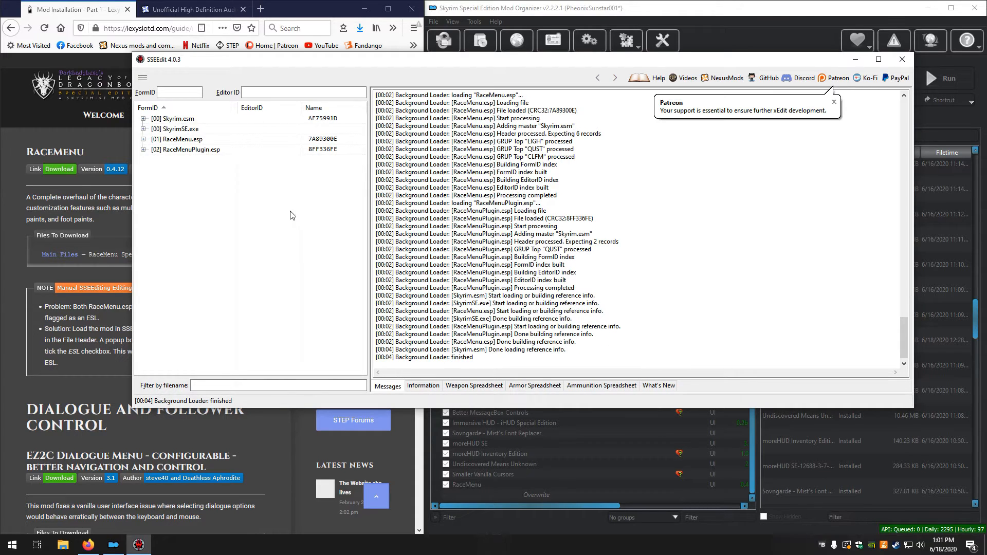
Set the ESL record flag in the file header of RaceMenuPlugin.esp, accepting the edit warning
click(207, 150)
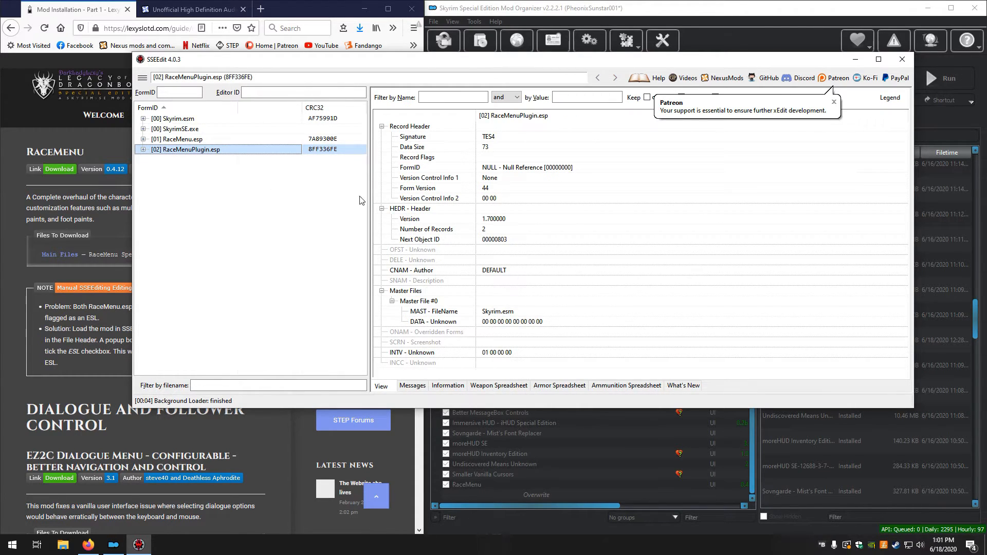
right_click(507, 156)
click(544, 168)
click(563, 329)
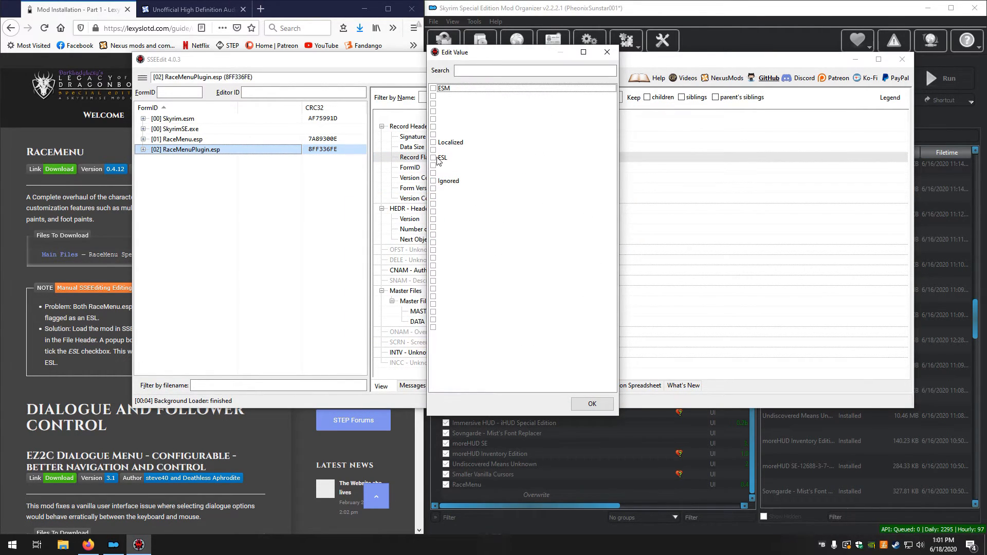
click(436, 158)
click(593, 406)
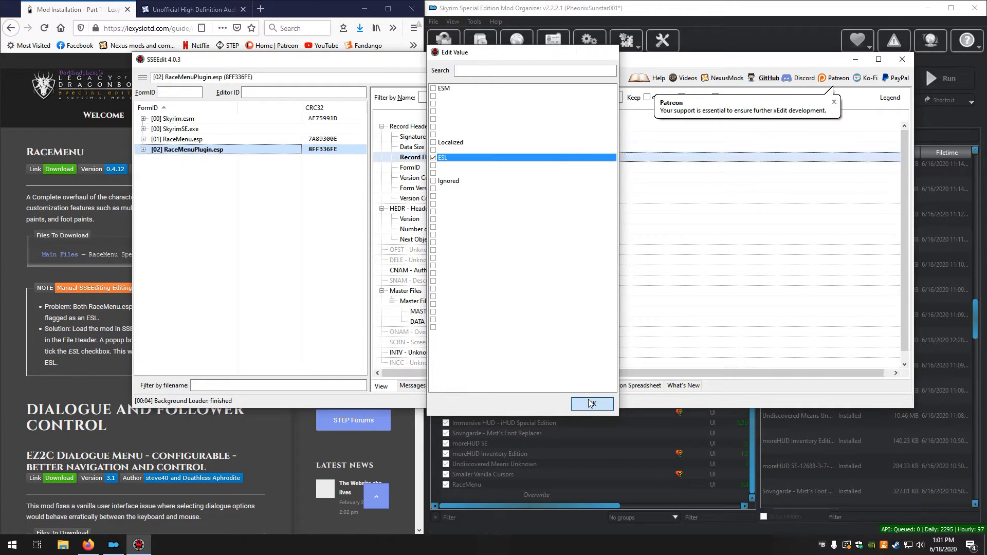
Set the ESL record flag in the file header of RaceMenu.esp, and check the record flags of RaceMenuPlugin.esp
click(215, 141)
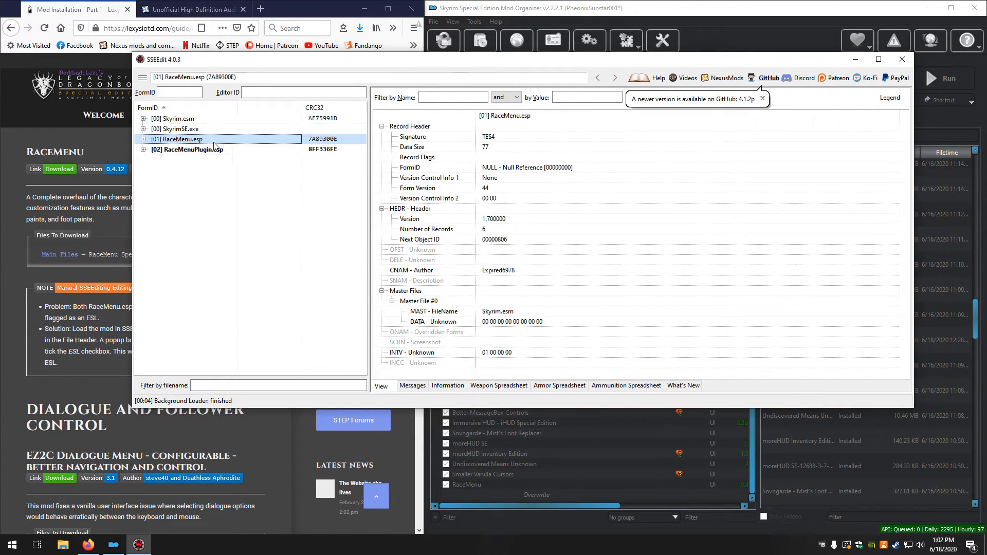
right_click(496, 158)
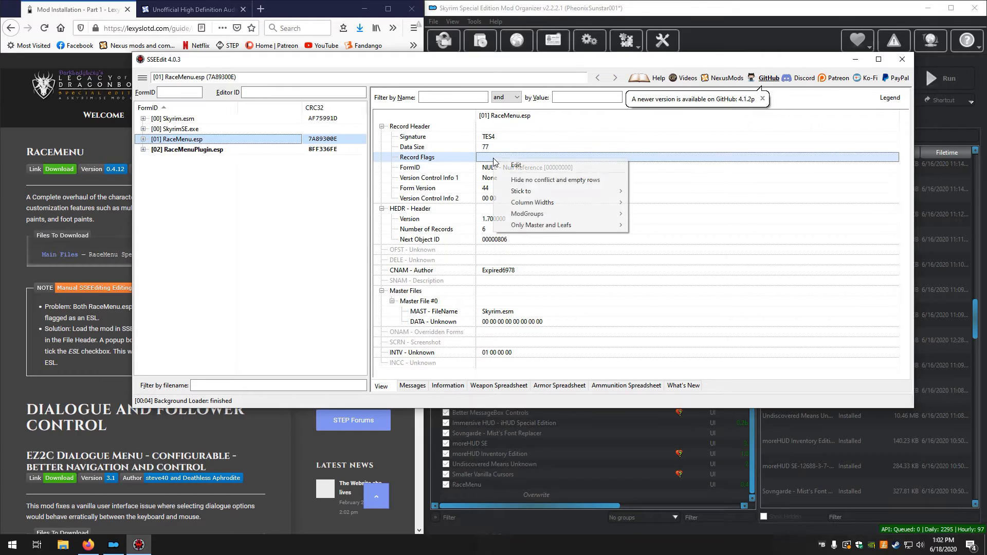
click(517, 163)
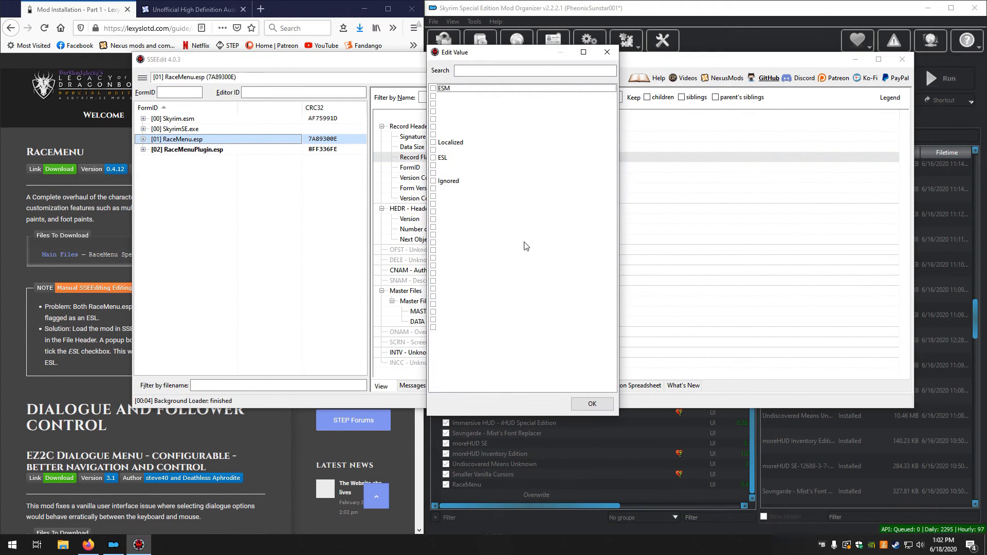
click(442, 157)
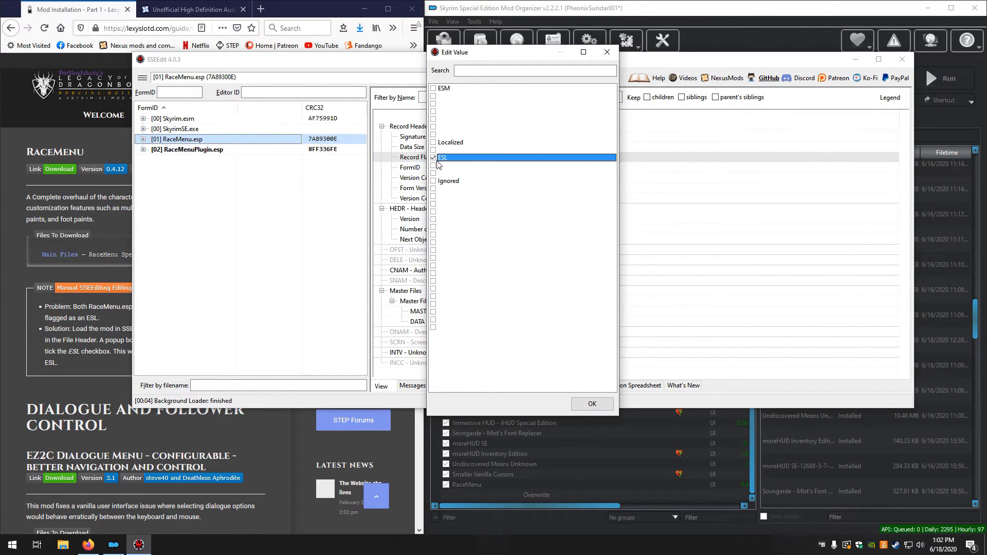
click(603, 404)
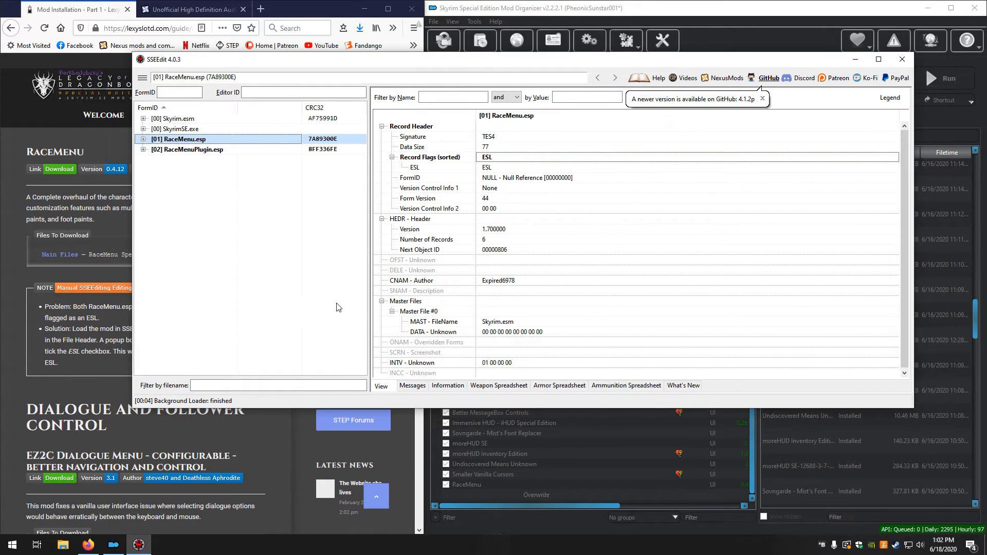
click(205, 150)
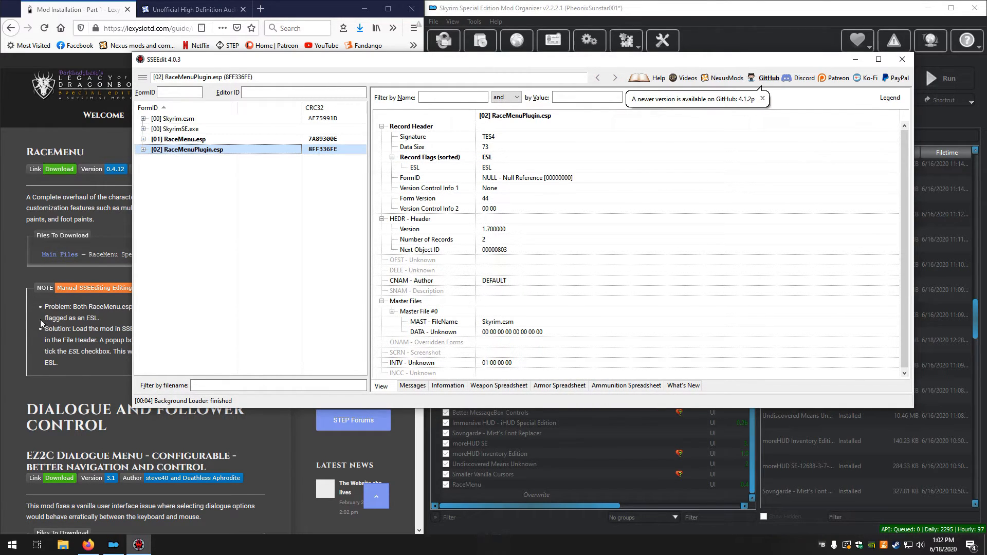
Close SSEEdit, saving the changes to both RaceMenu.esp and RaceMenuPlugin.esp
click(902, 59)
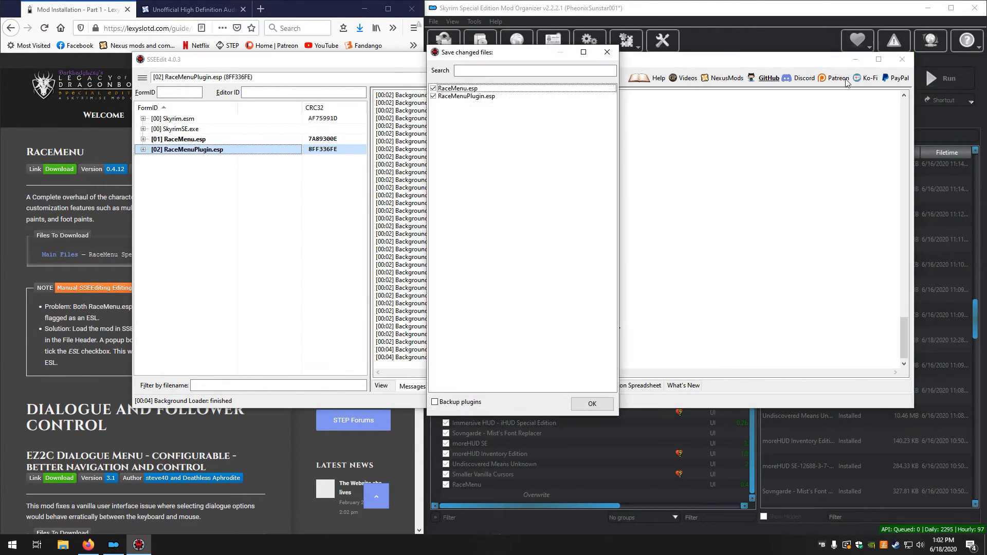
click(592, 405)
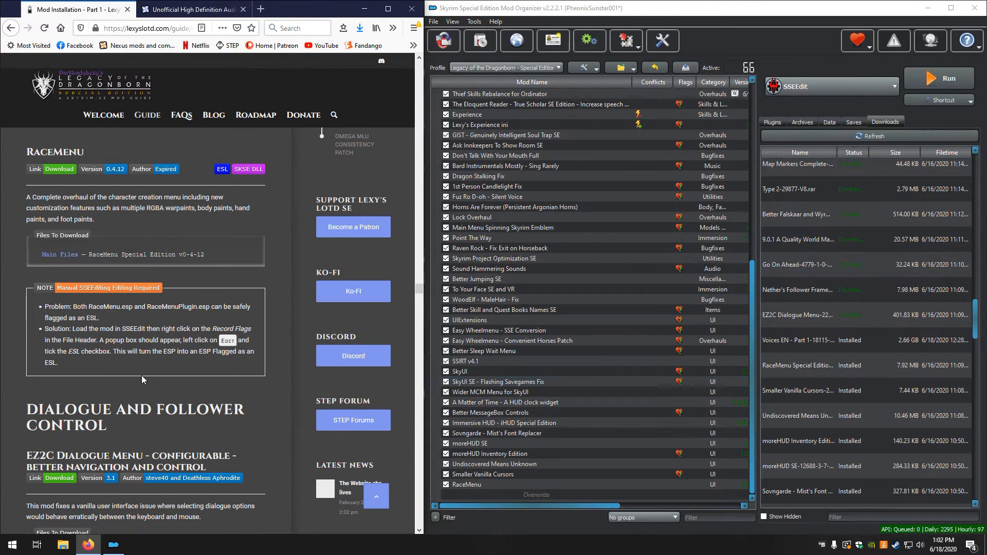
Install the downloaded EZ2C Dialogue Menu file manually with its Data folder set as the data directory, and enable the mod
scroll(112, 342, down, 3)
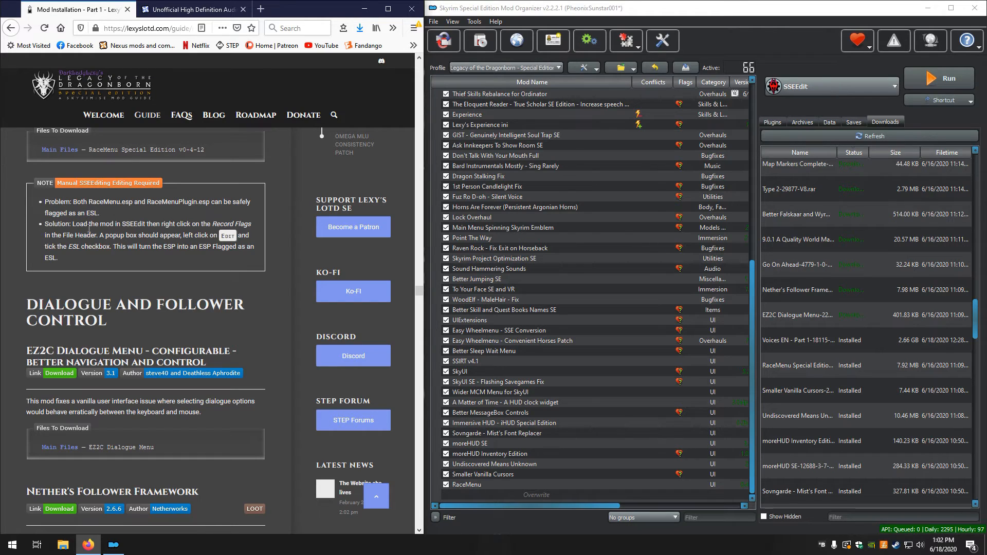
scroll(114, 243, down, 3)
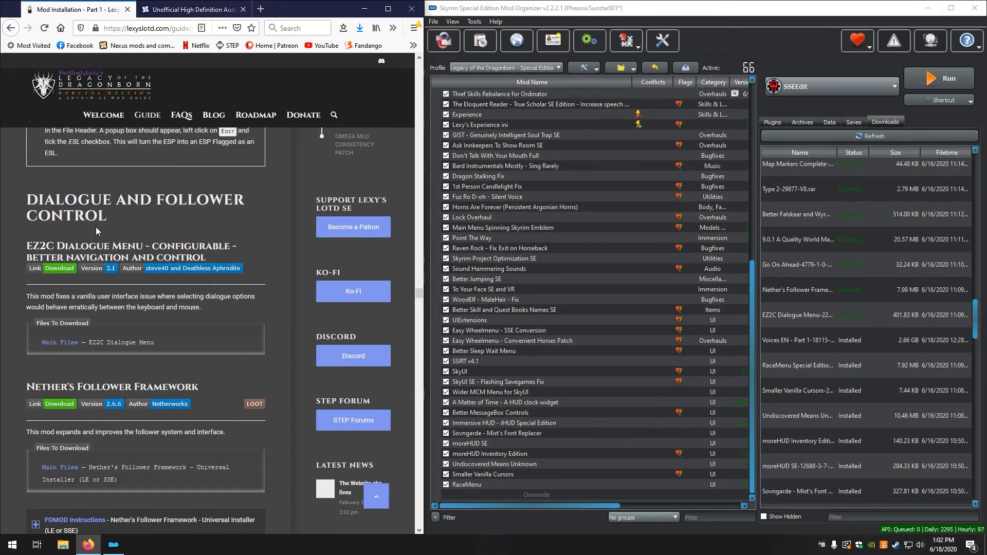
scroll(95, 227, down, 2)
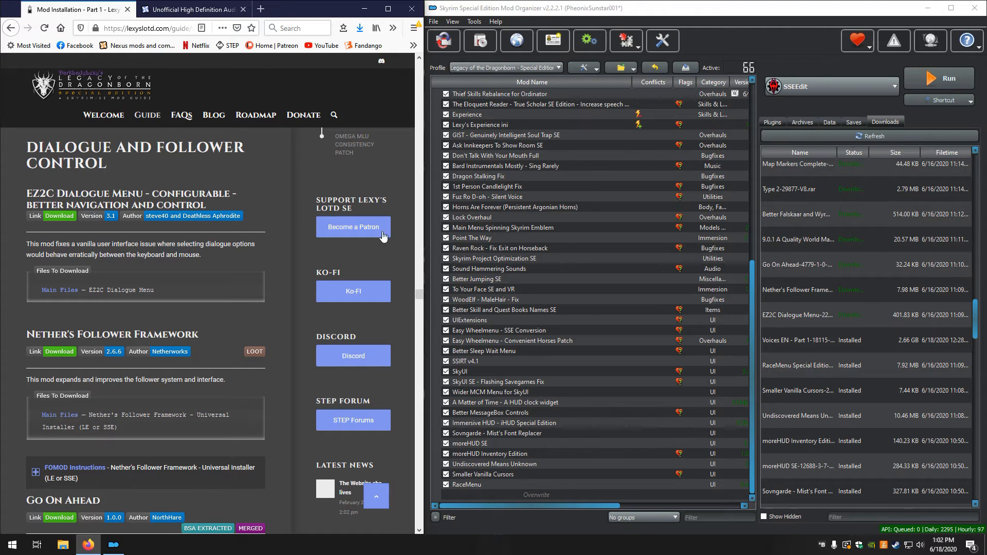
double_click(814, 315)
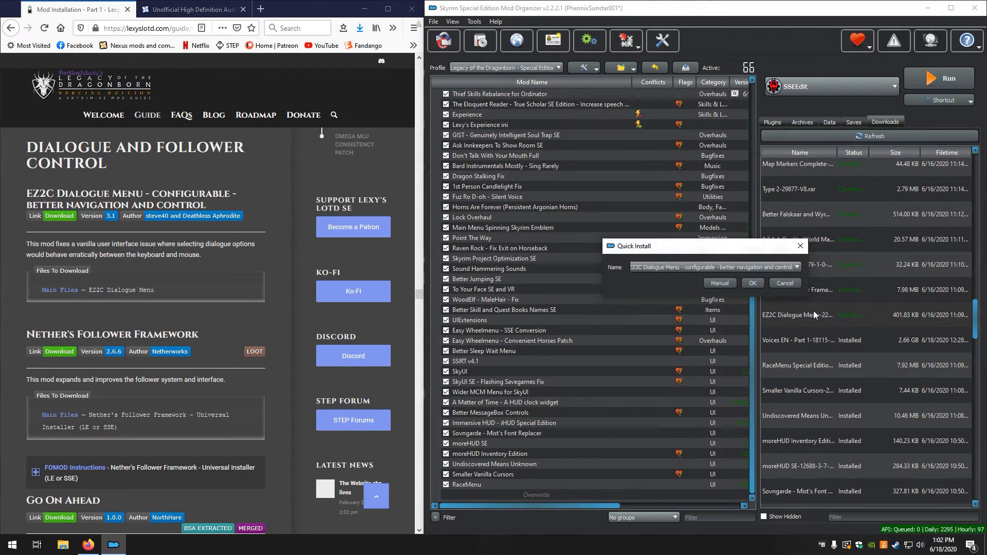
click(718, 283)
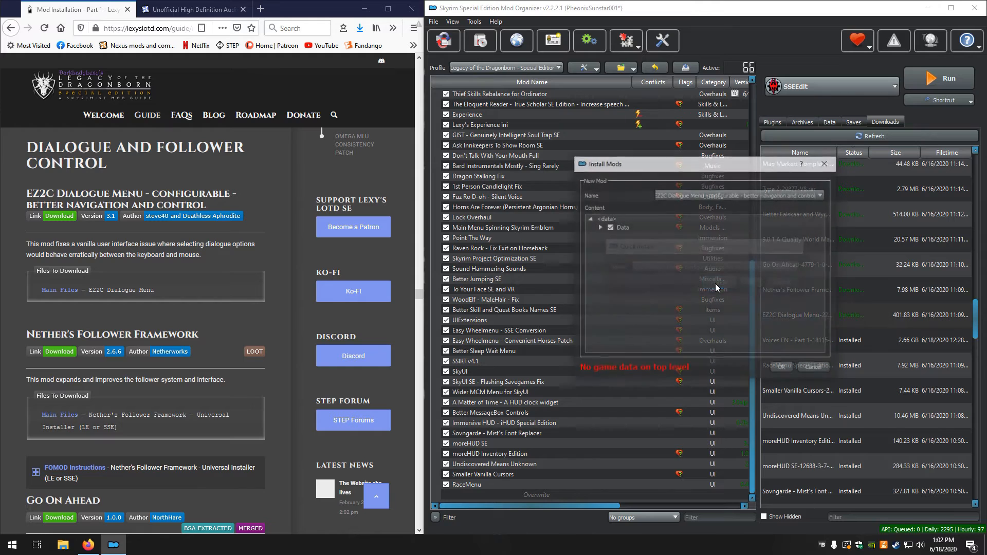
right_click(637, 229)
click(689, 234)
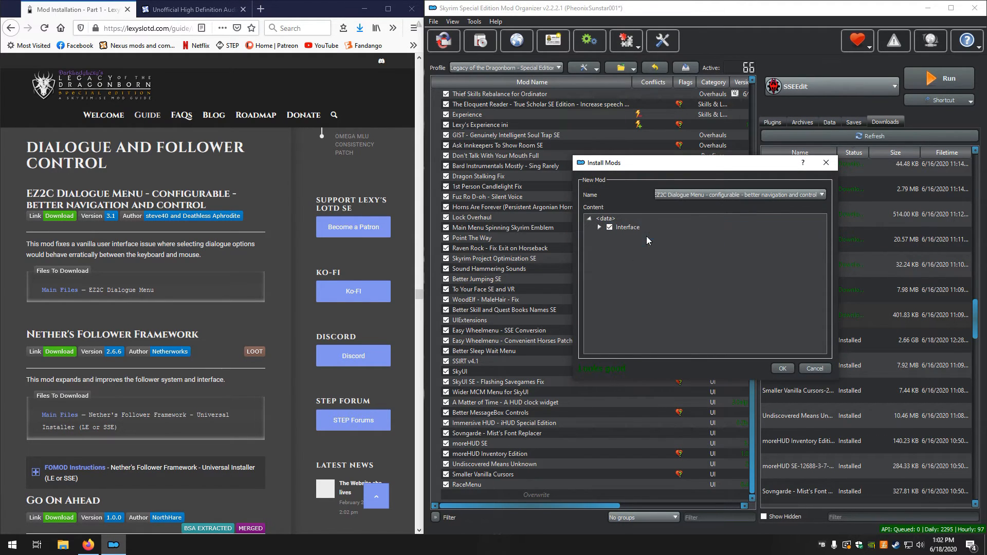
click(789, 369)
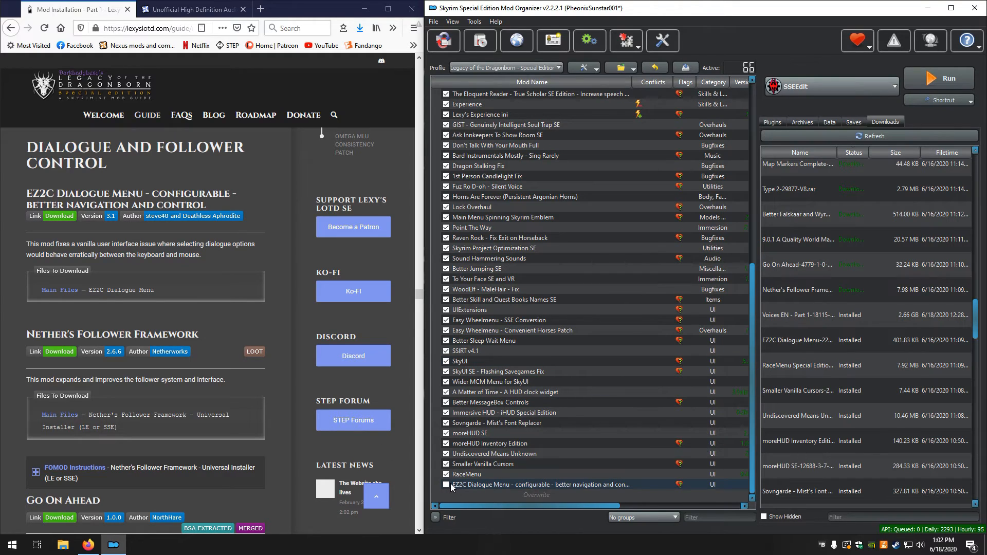
click(446, 484)
Start installing Nether's Follower Framework and show the guide's expanded FOMOD instructions full size, with the installer window placed just below them
double_click(797, 298)
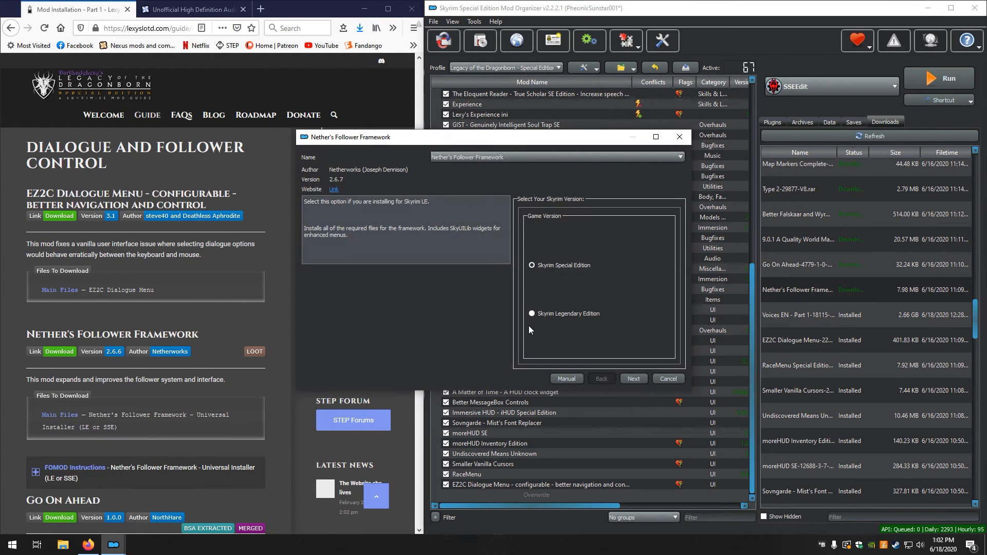
scroll(99, 428, down, 3)
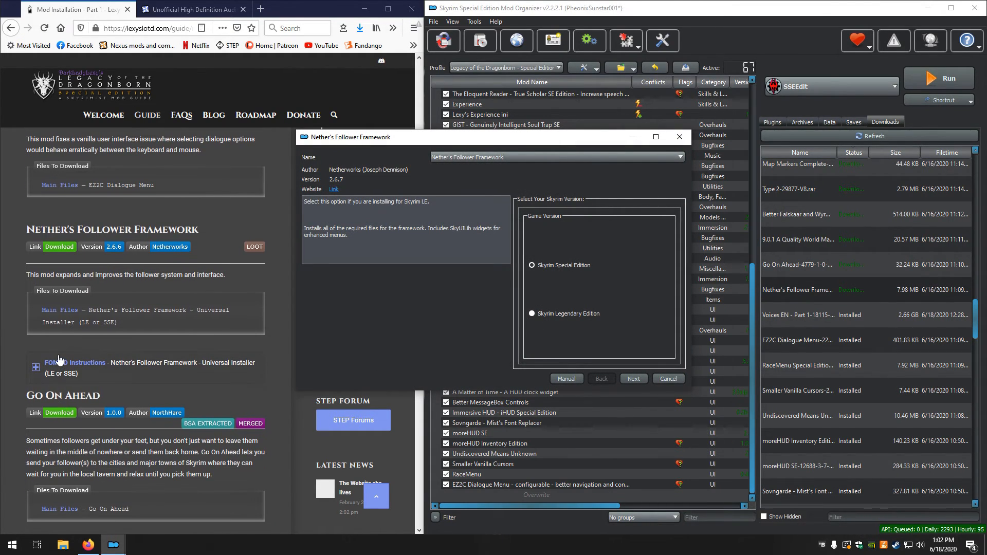
click(62, 363)
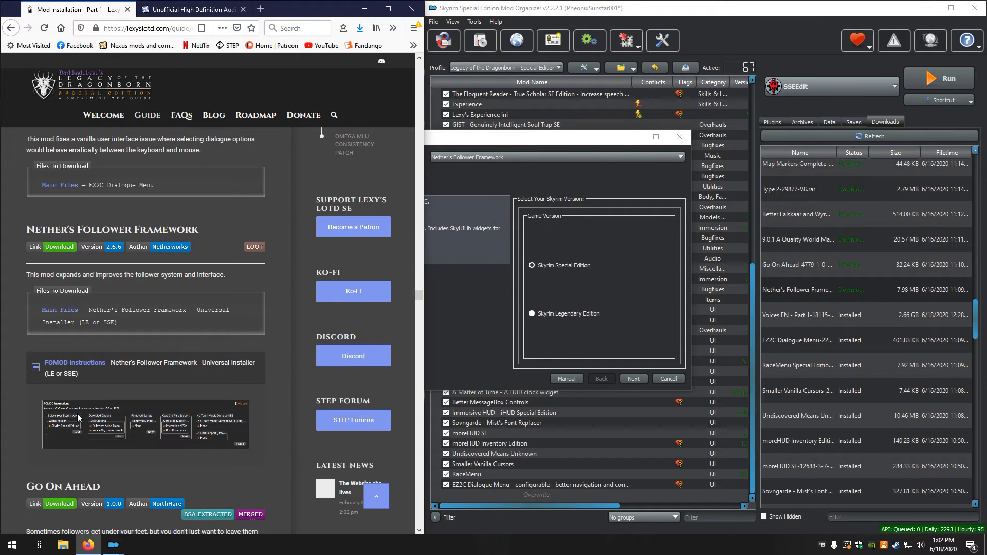
click(394, 17)
scroll(178, 387, up, 10)
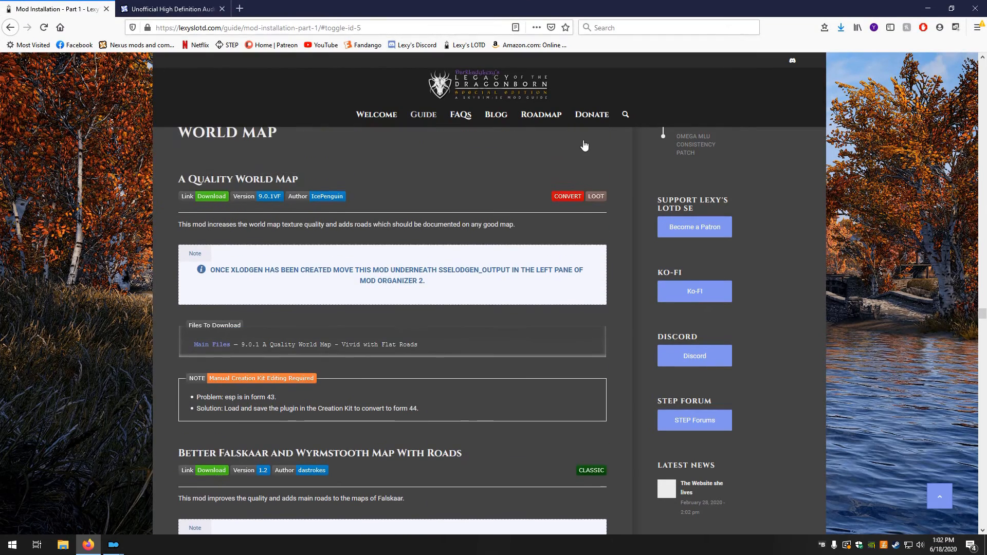
scroll(32, 363, up, 10)
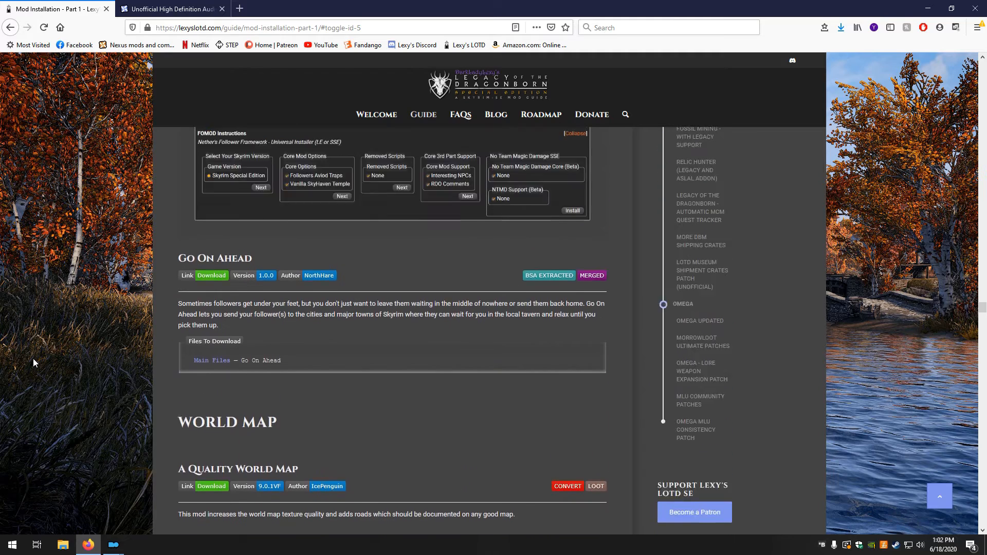
scroll(37, 350, down, 4)
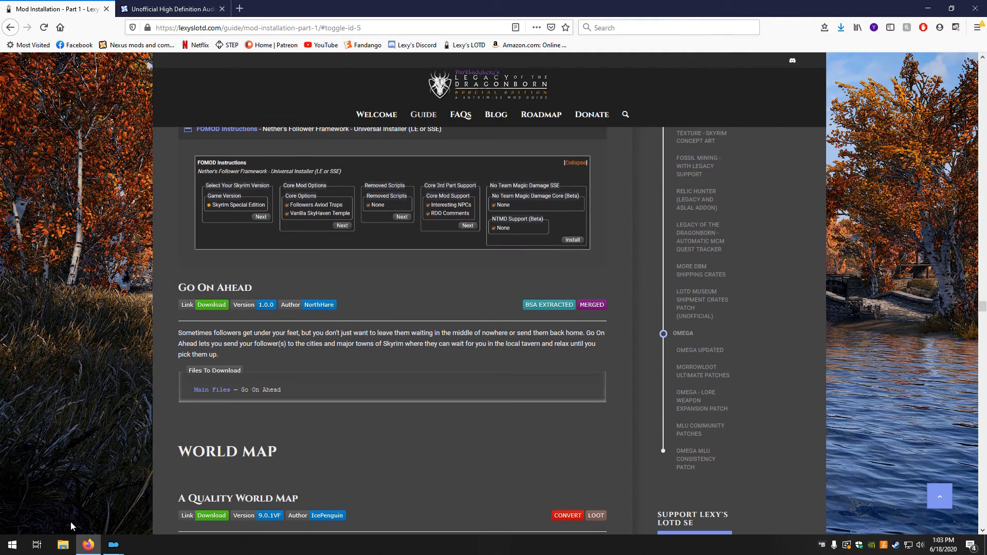
mouse_move(113, 544)
click(116, 506)
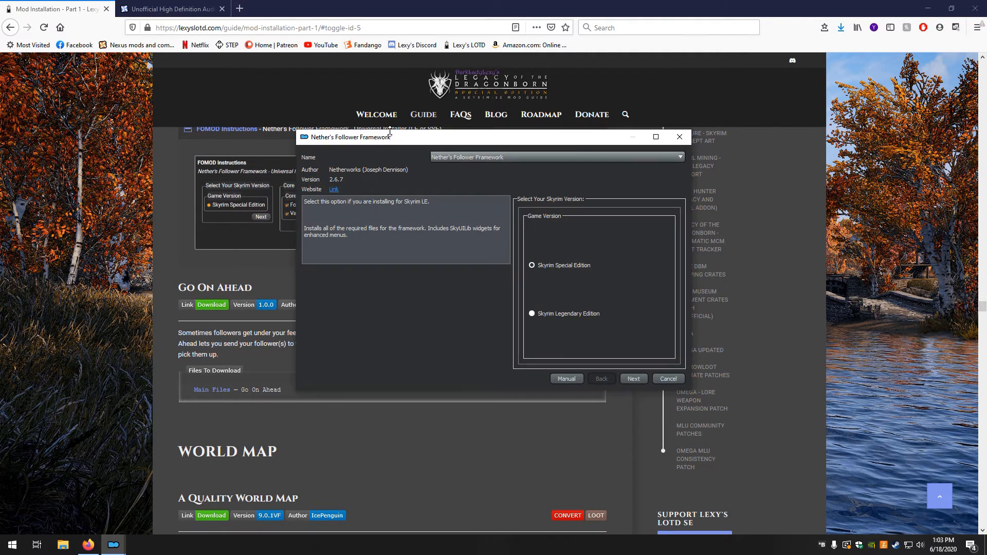
drag(385, 142, 467, 176)
drag(584, 234, 291, 278)
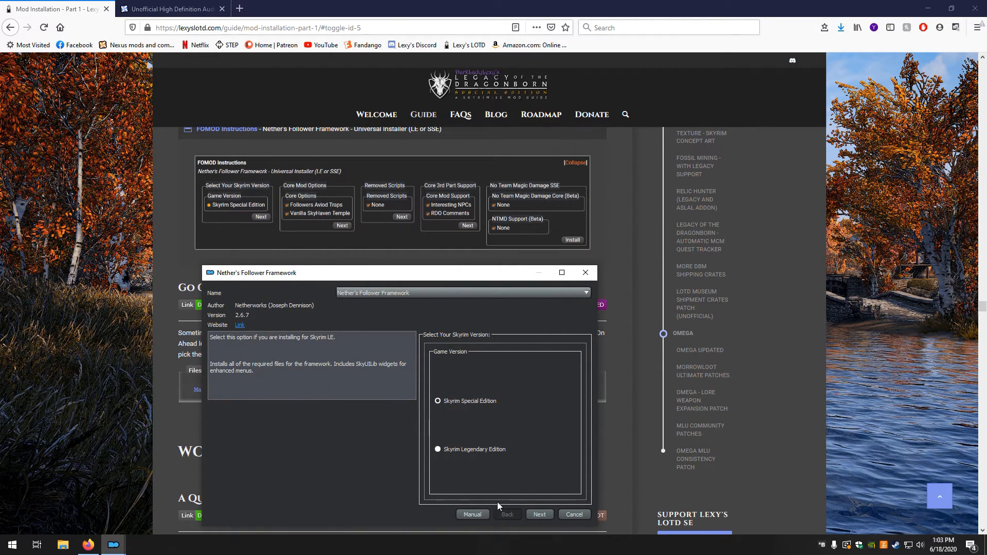
Choose Skyrim Special Edition with the Followers Avoid Traps and Vanilla SkyHaven Temple options, leaving out the dummy scripts
click(530, 514)
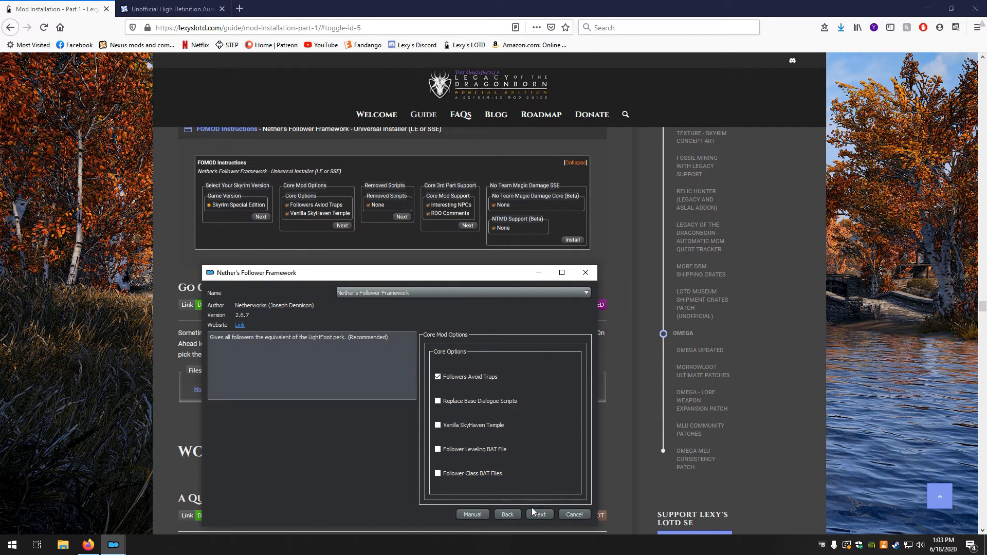
mouse_move(447, 477)
click(440, 426)
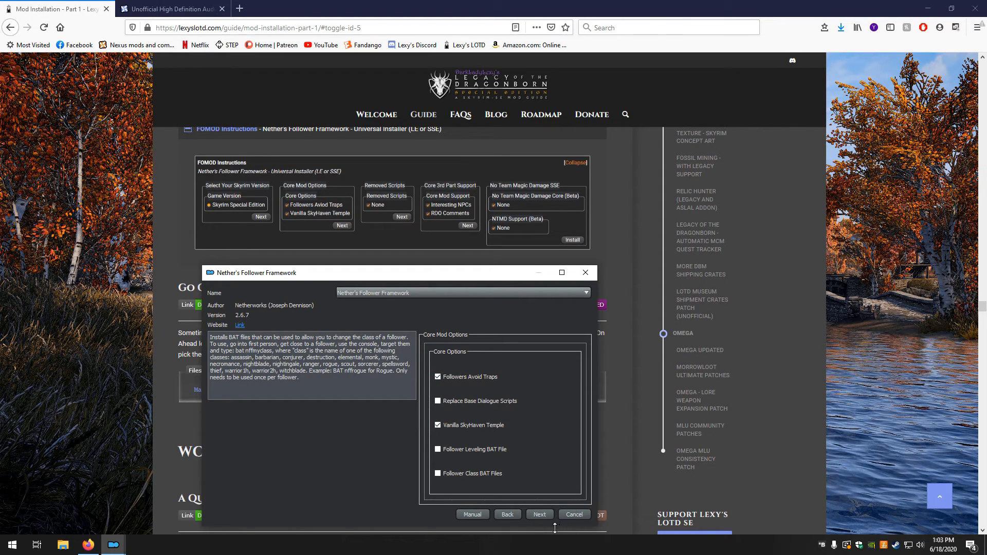
click(538, 515)
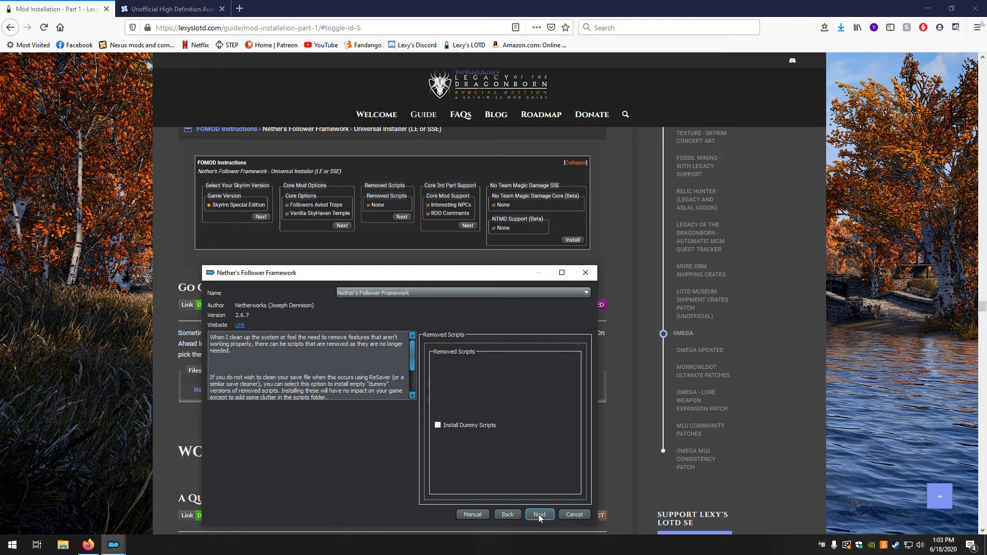
click(538, 514)
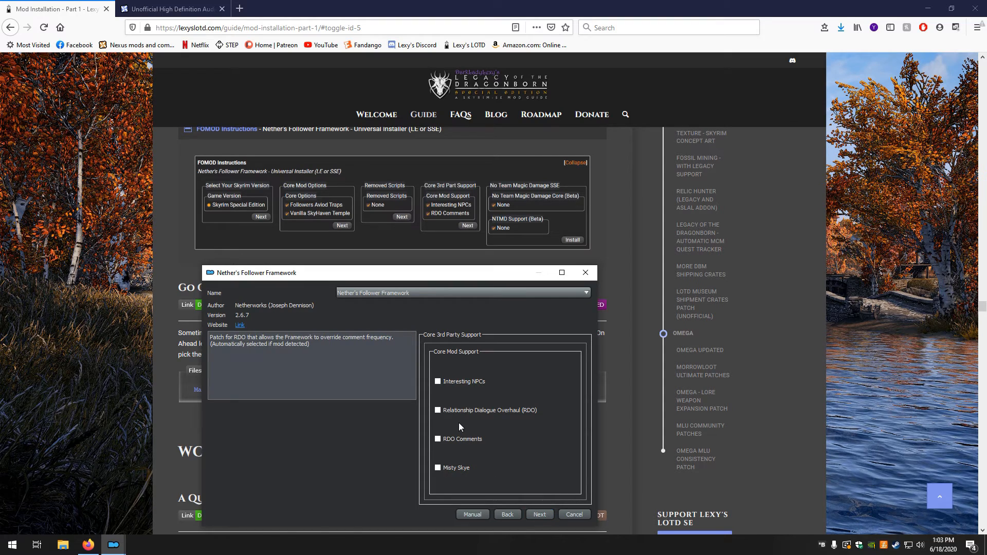
Add Interesting NPCs and RDO Comments support, and install Nether's Follower Framework without any No Team Magic Damage options
click(445, 382)
click(458, 438)
click(537, 514)
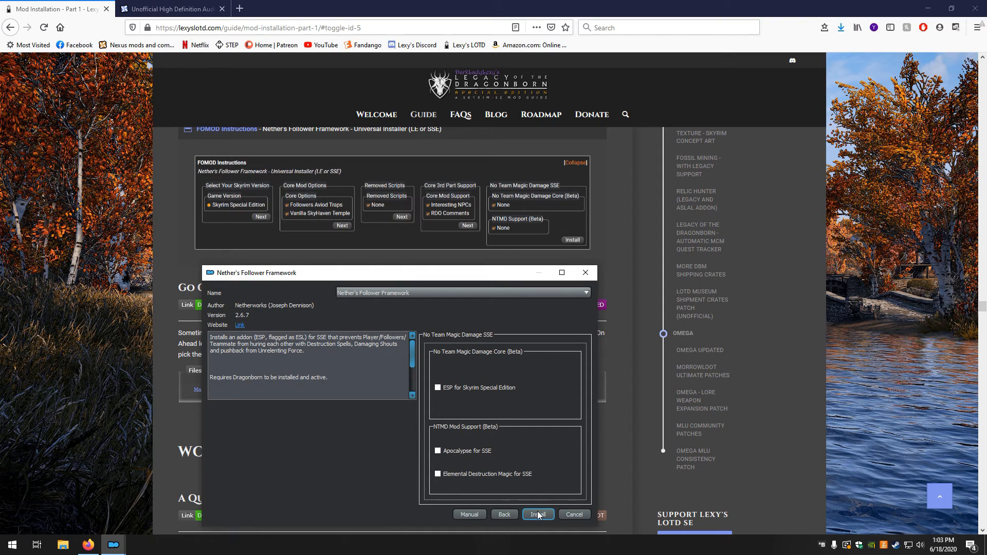
click(538, 514)
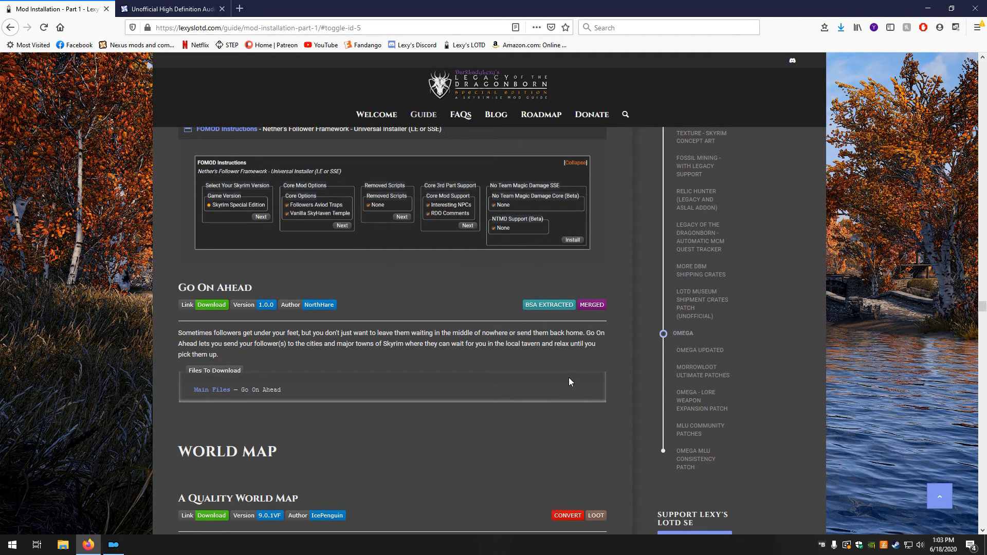
Place the guide's browser window back beside Mod Organizer and bring up the Go On Ahead entry
scroll(574, 372, up, 2)
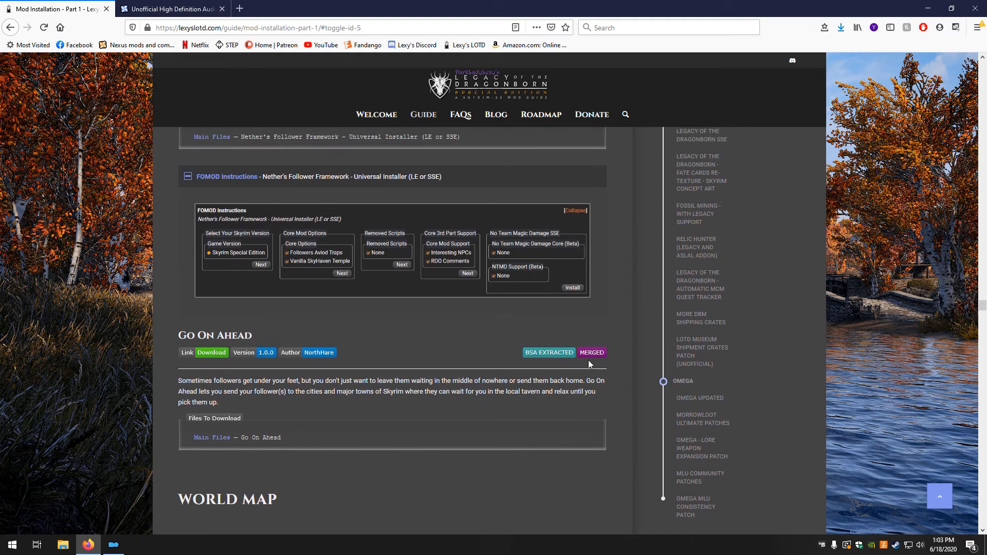
click(950, 8)
drag(877, 8, 1, 96)
scroll(93, 218, down, 6)
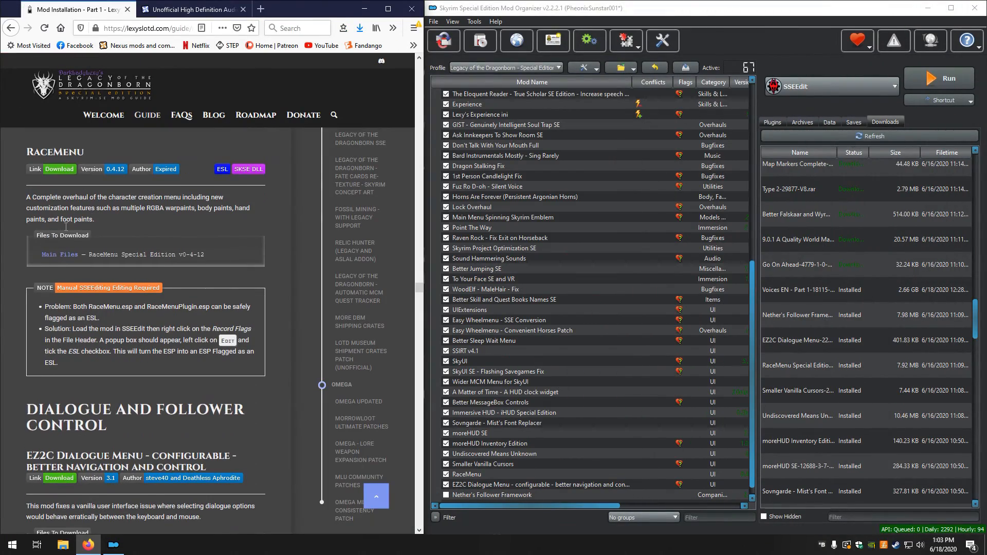
scroll(36, 286, up, 5)
scroll(35, 285, down, 11)
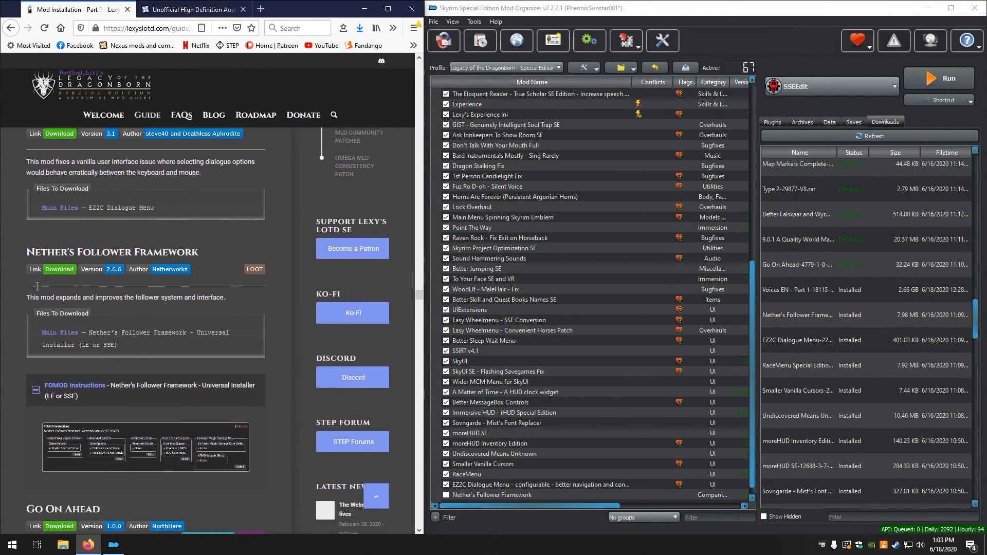
scroll(36, 286, down, 7)
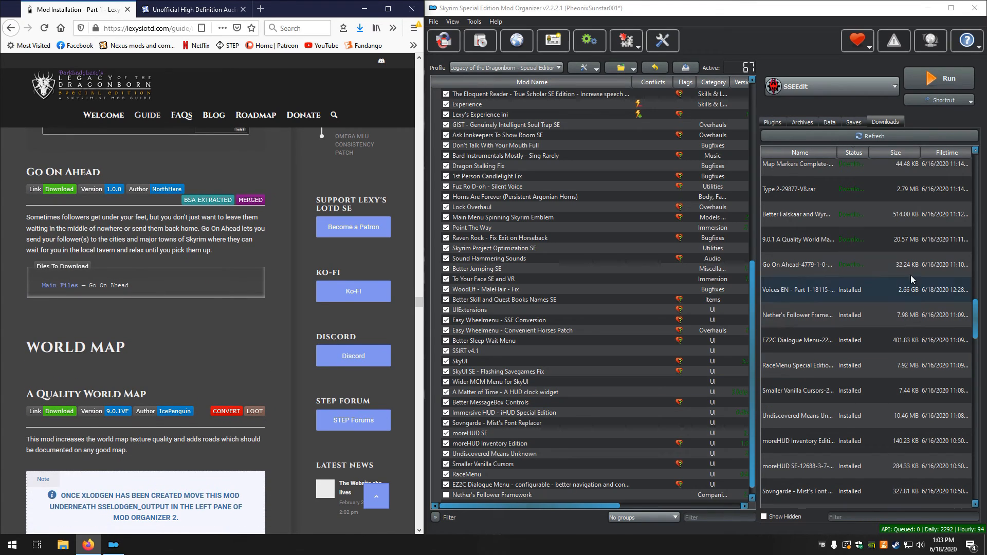
Install the downloaded Go On Ahead file manually, unpacking its BSA
double_click(792, 263)
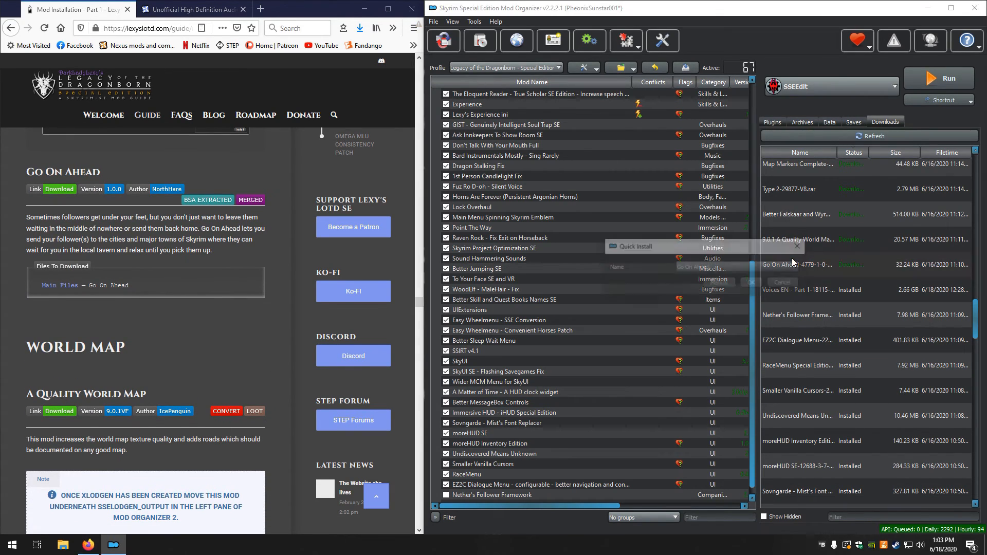
click(721, 285)
click(782, 368)
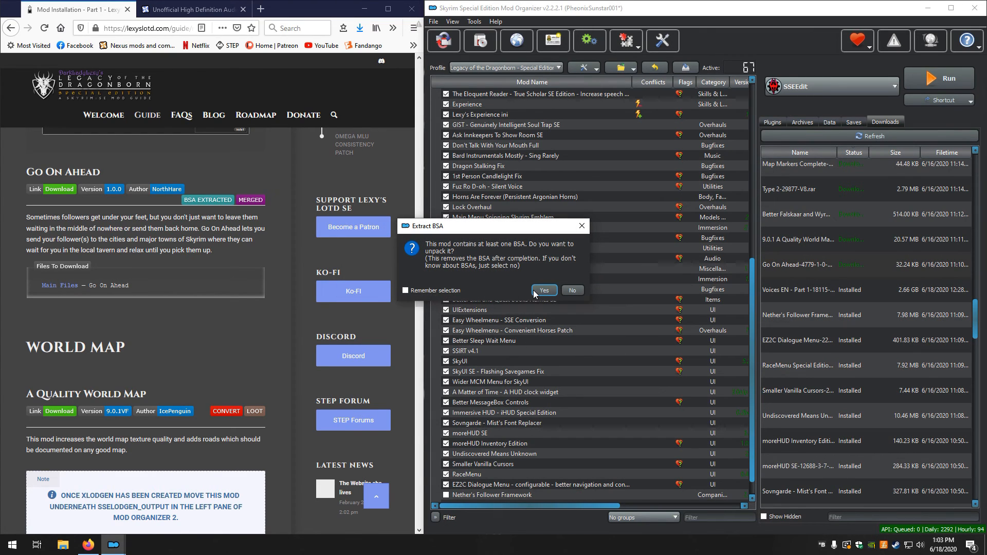
click(538, 289)
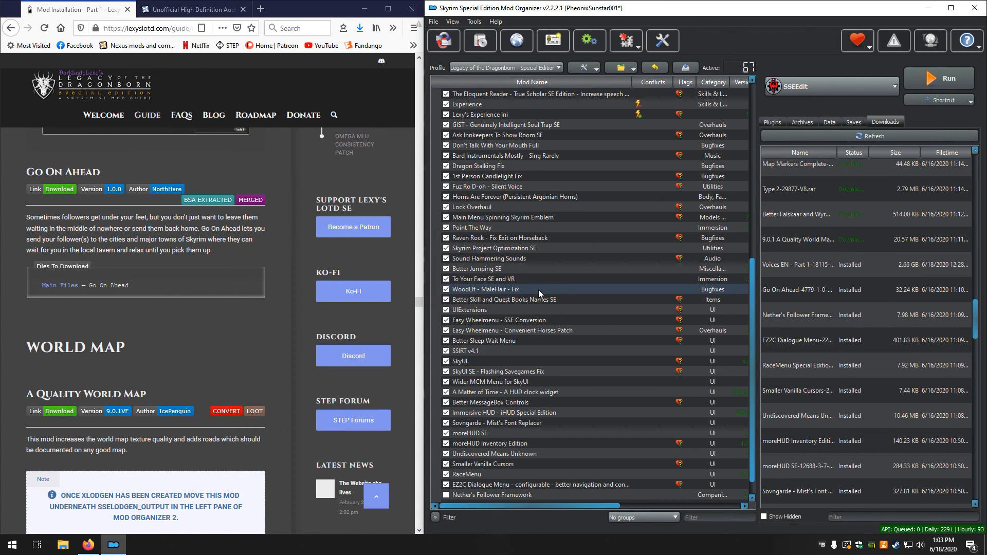
Read the guide's notes and required file for the A Quality World Map mod
scroll(171, 263, down, 4)
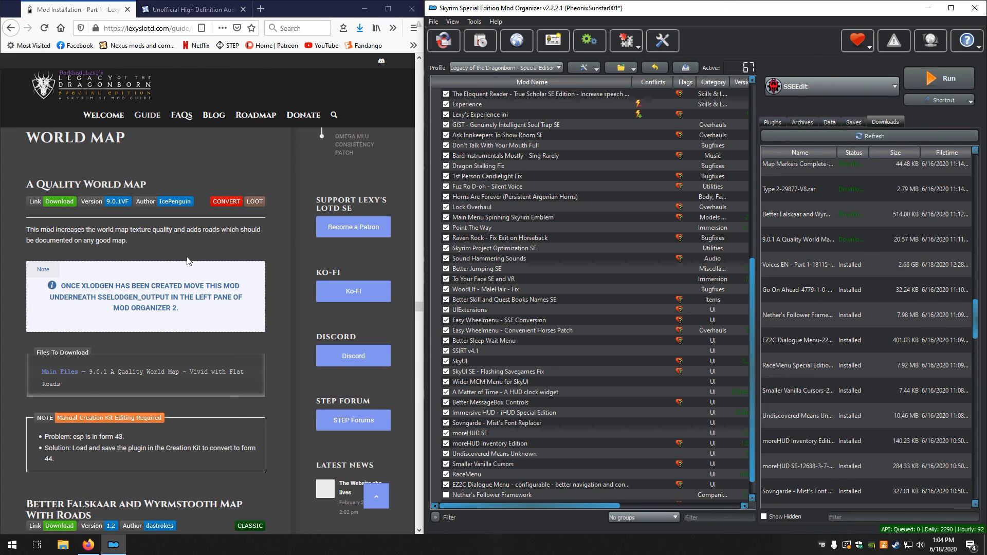
scroll(36, 199, up, 2)
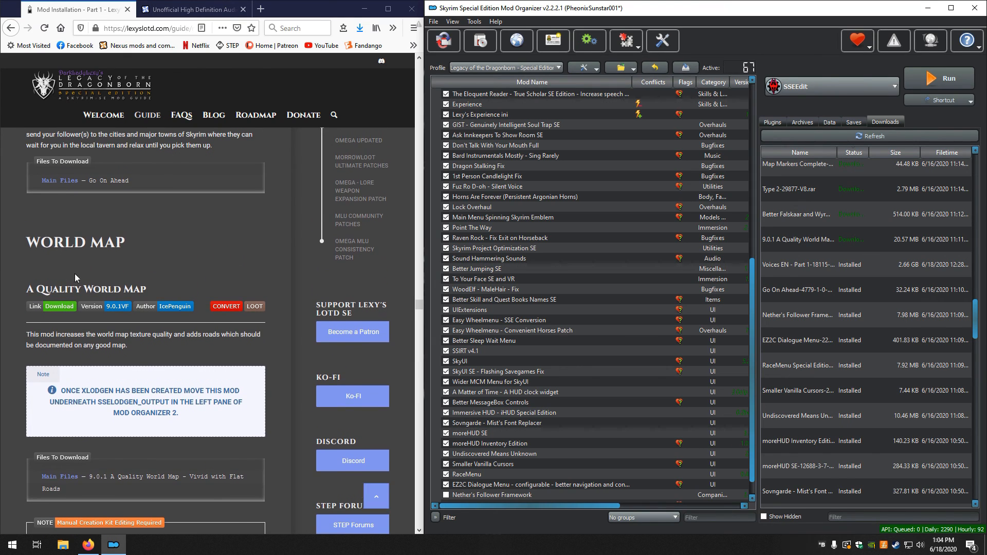
scroll(60, 273, down, 2)
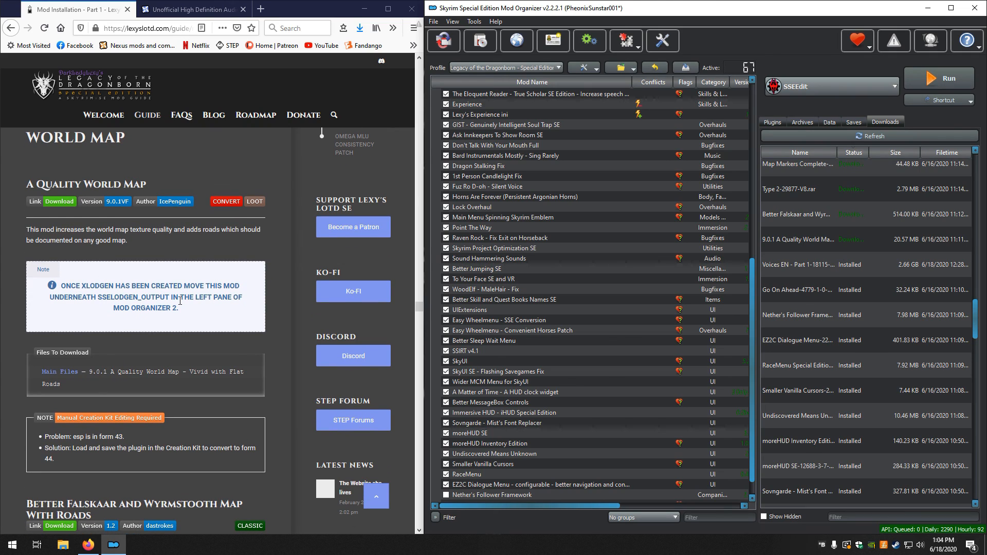